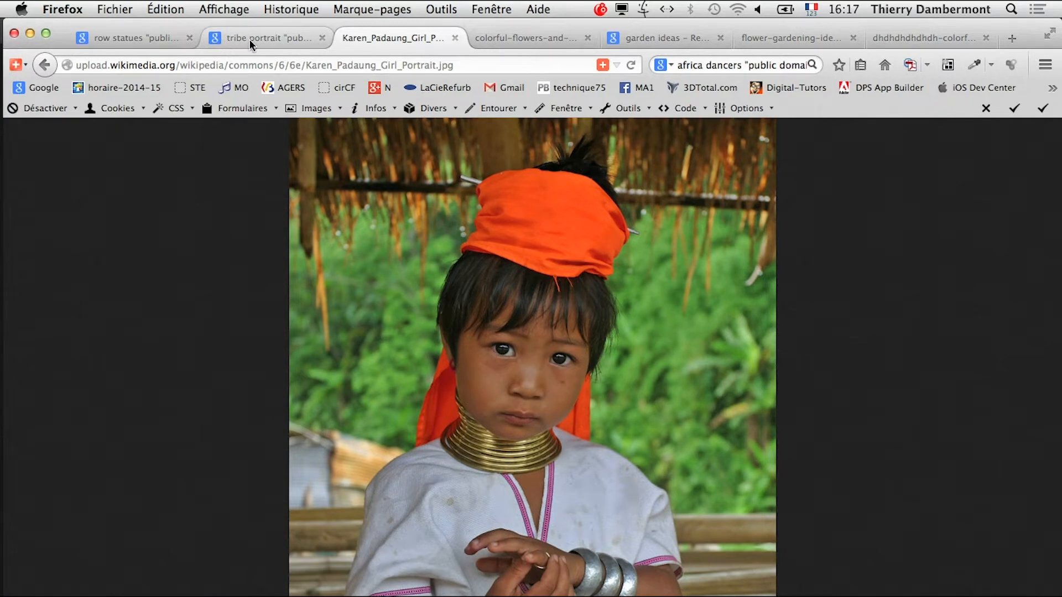
Search Google in a new browser tab for landscape "public domain" and show the image results
left_click(114, 11)
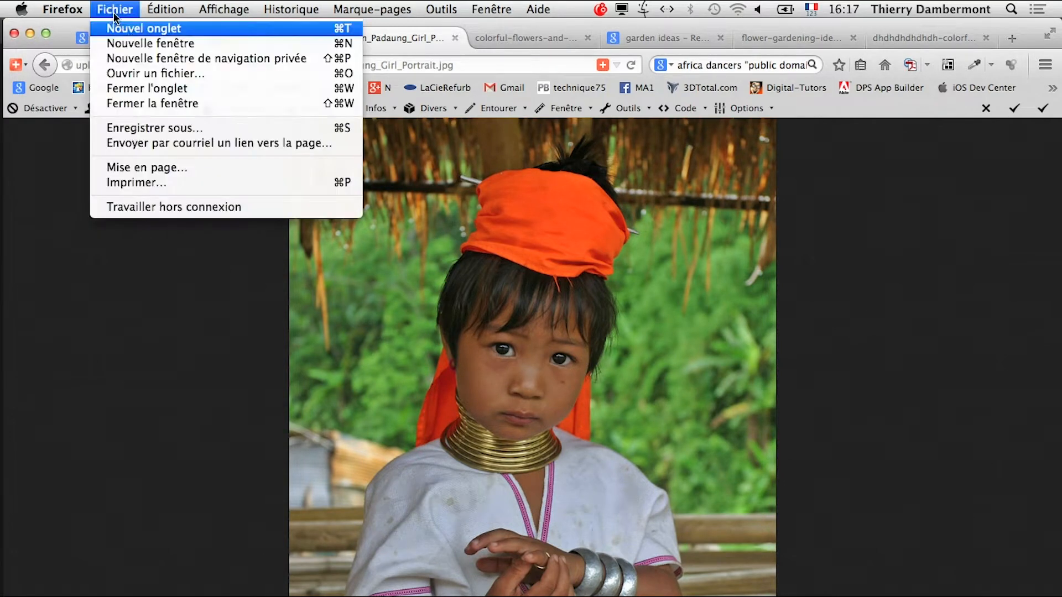
left_click(140, 30)
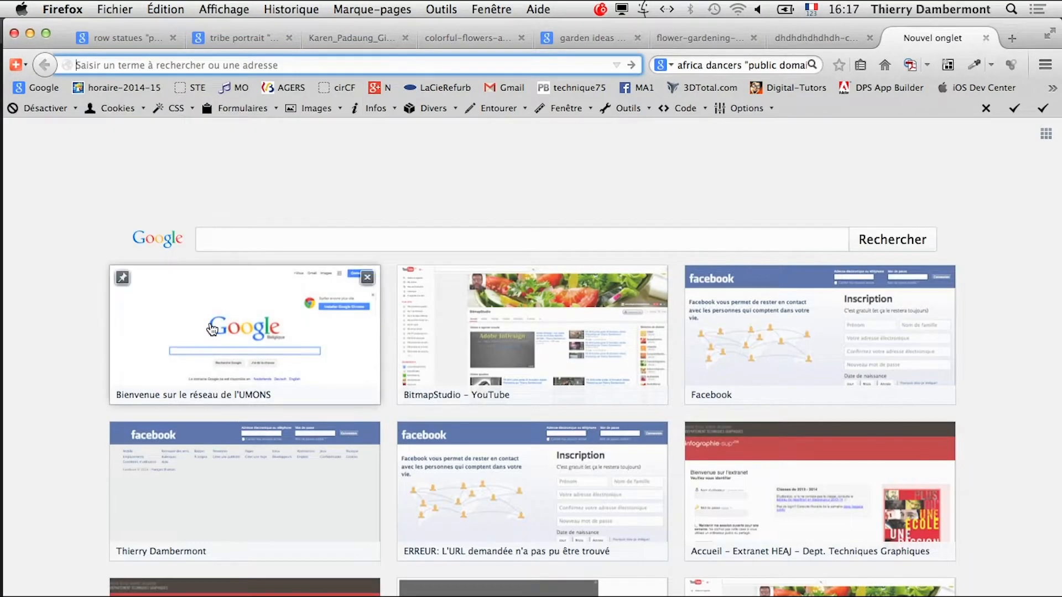
left_click(229, 240)
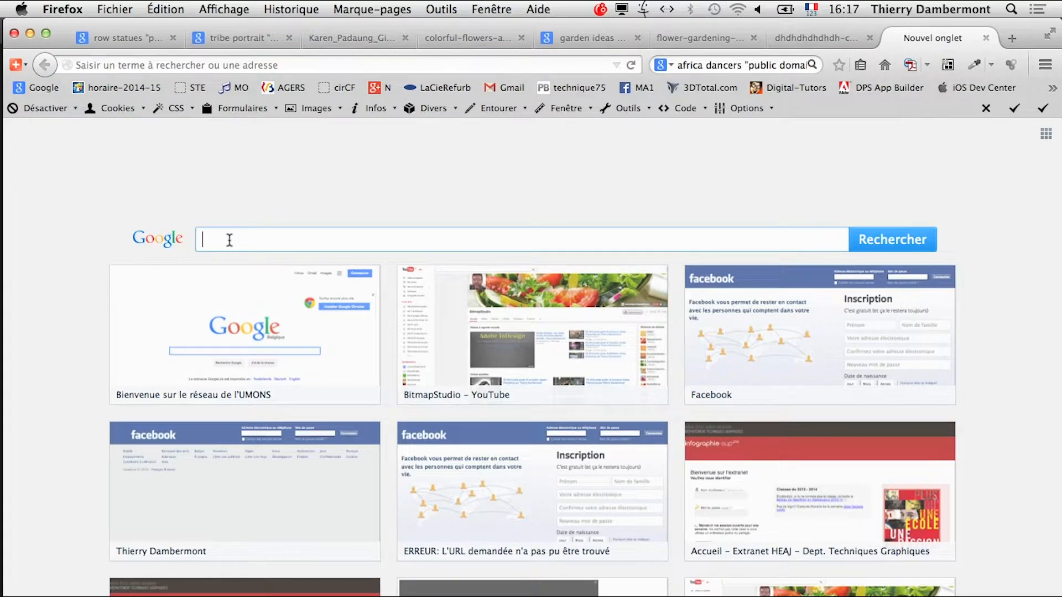
type("landscape")
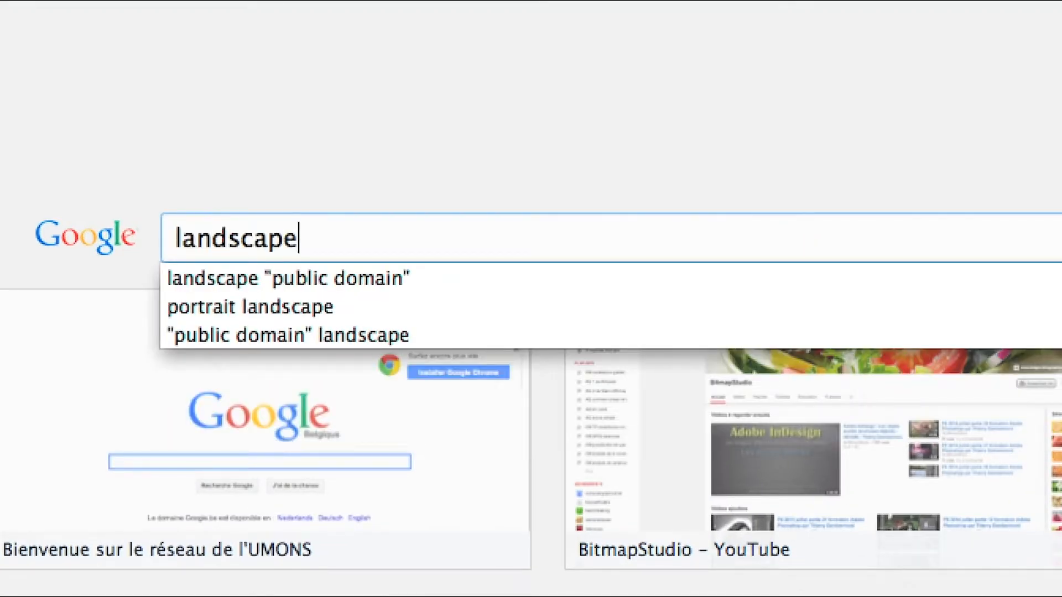
left_click(281, 281)
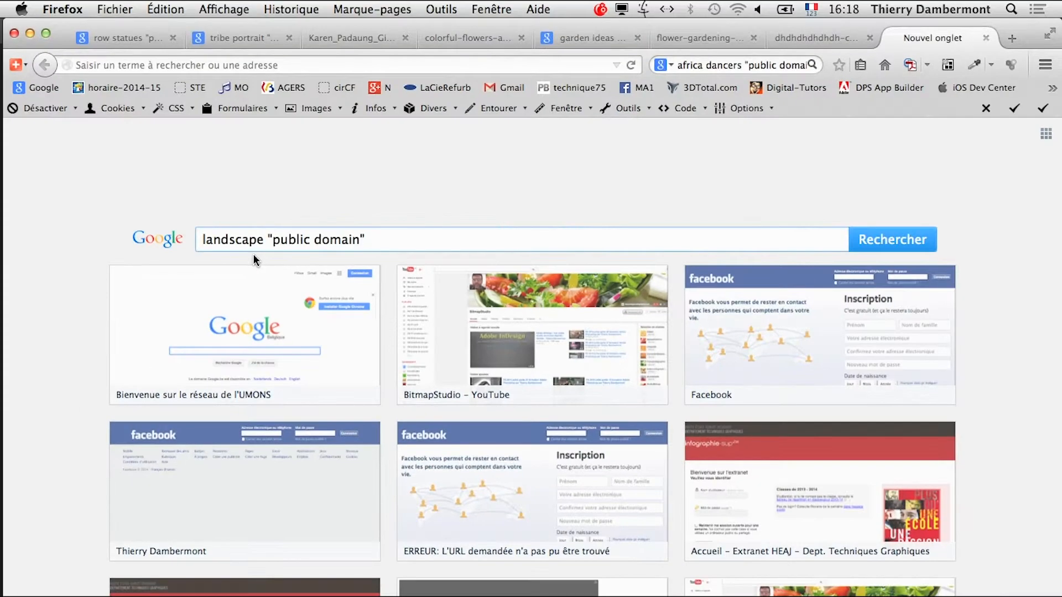
left_click(868, 243)
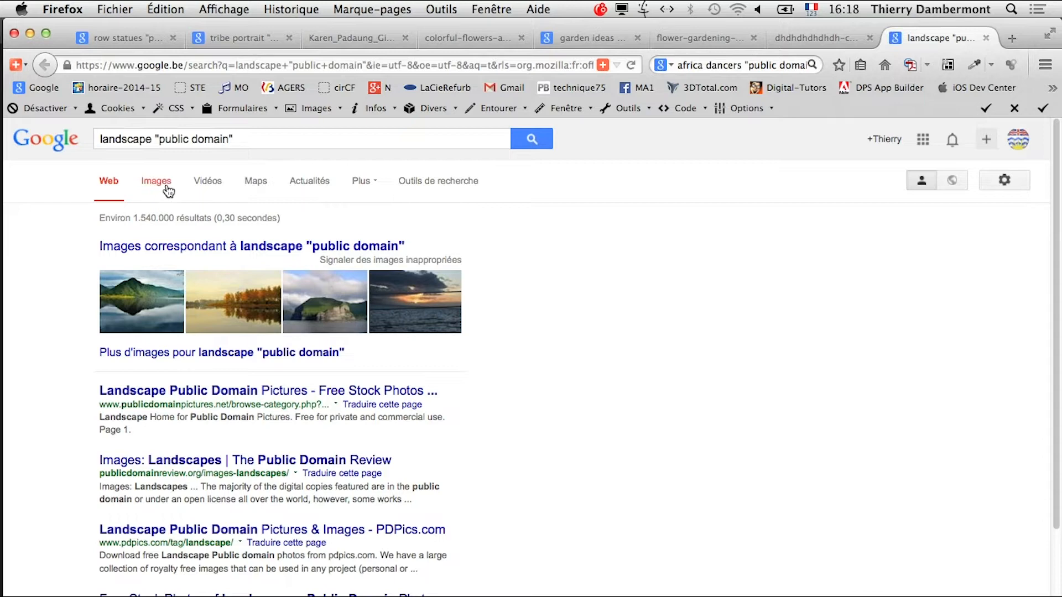
left_click(168, 188)
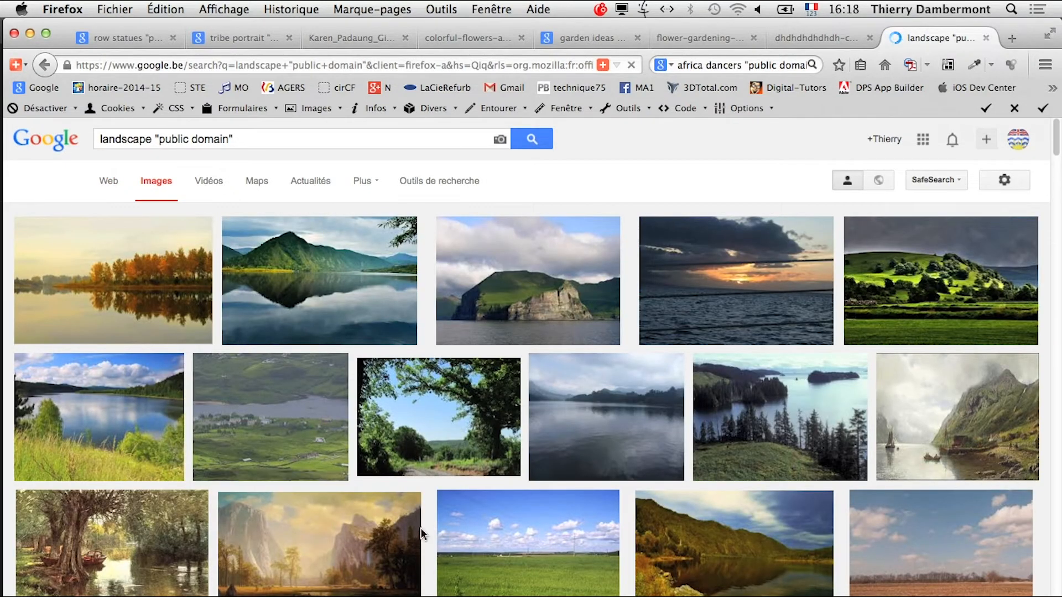
Find the summer river landscape with trees and clouds in the results, open it in a new tab and display the image on its own
scroll(426, 531, "down", 5)
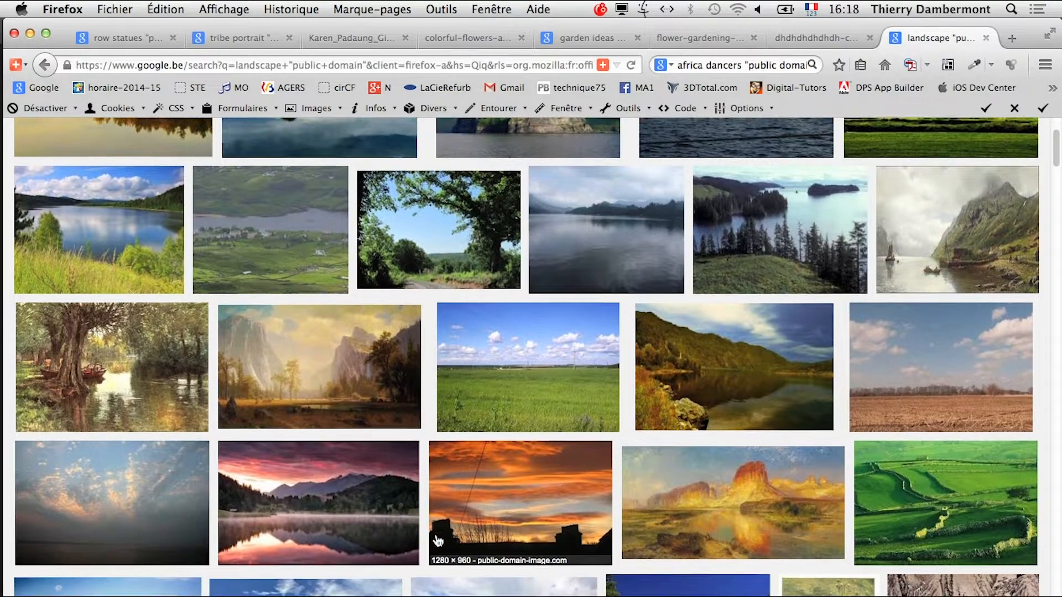
scroll(438, 541, "down", 8)
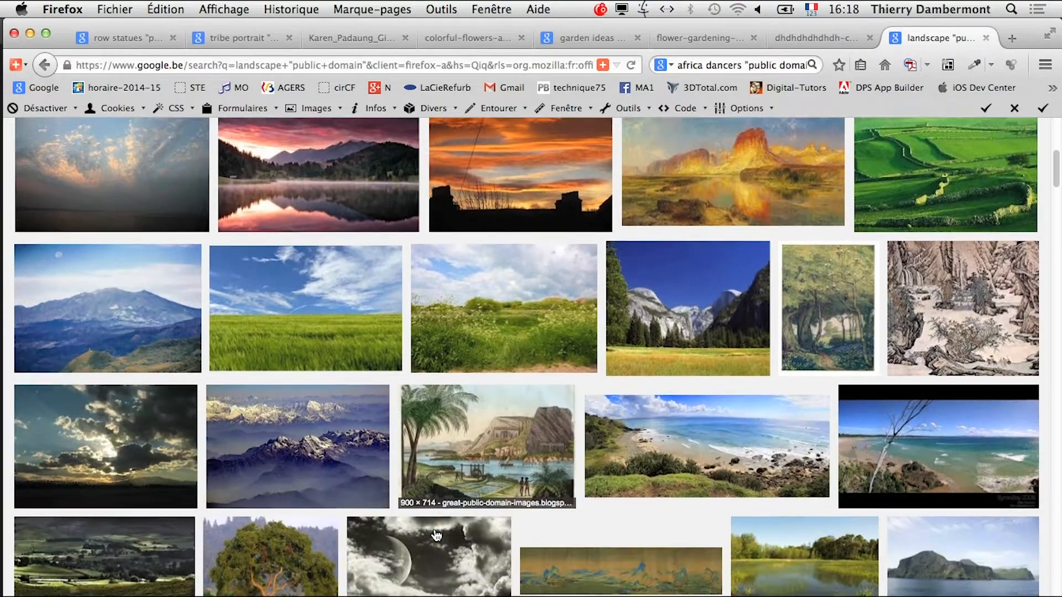
scroll(437, 534, "down", 3)
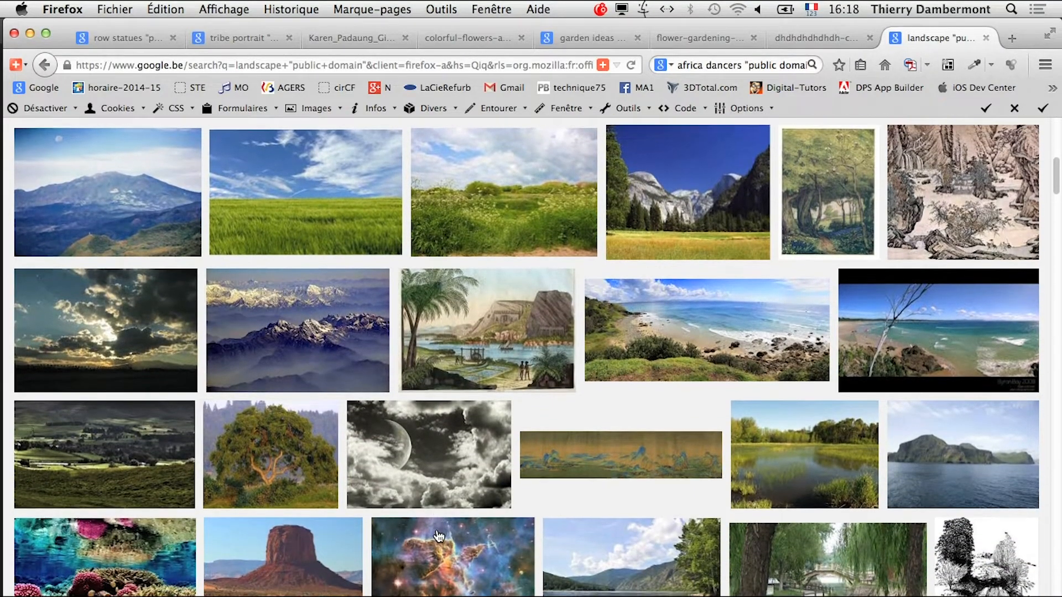
scroll(636, 387, "down", 3)
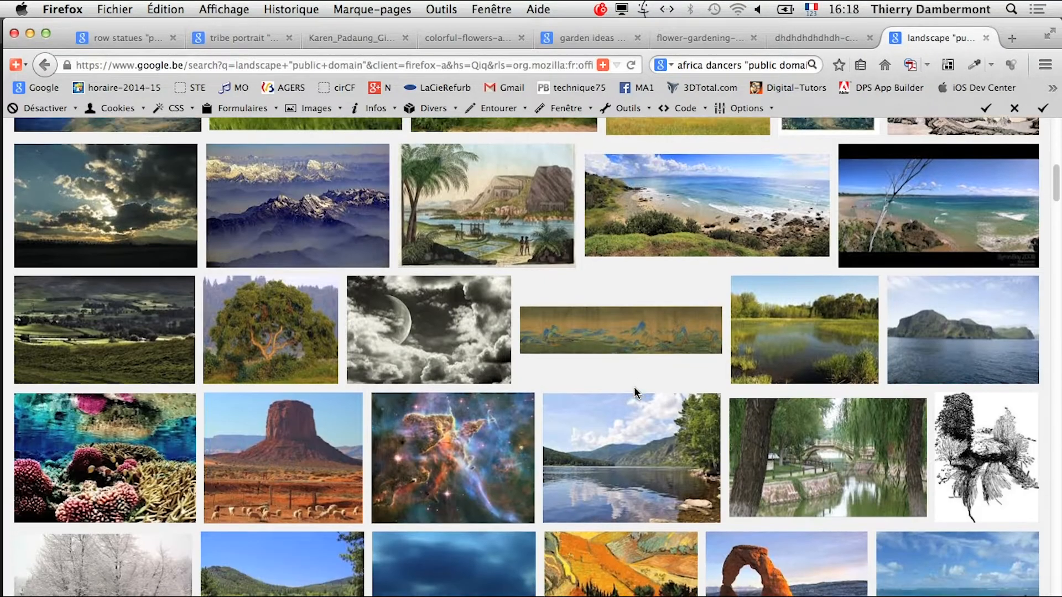
scroll(634, 386, "down", 1)
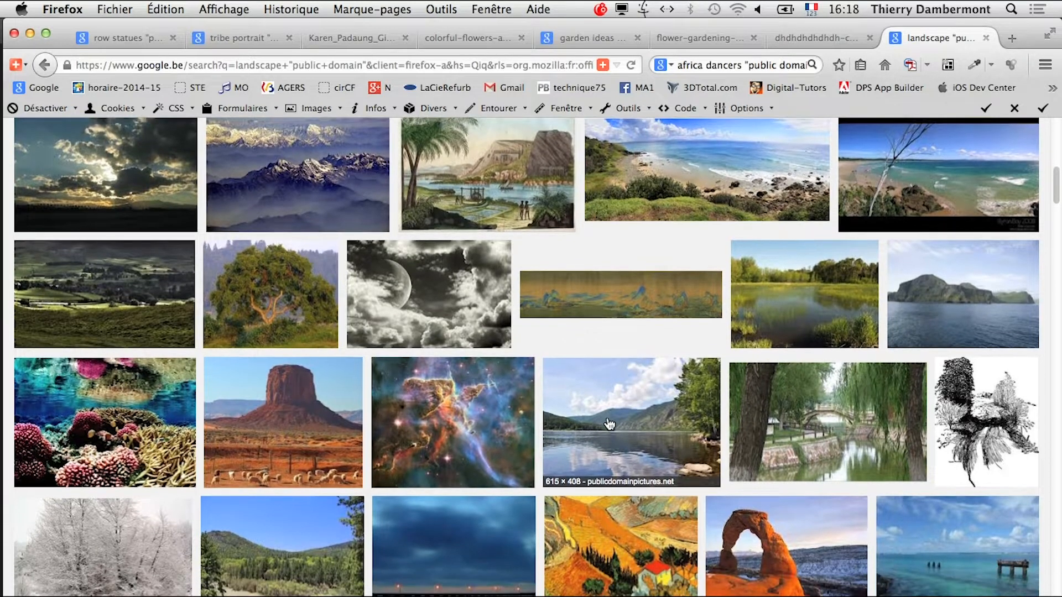
right_click(636, 424)
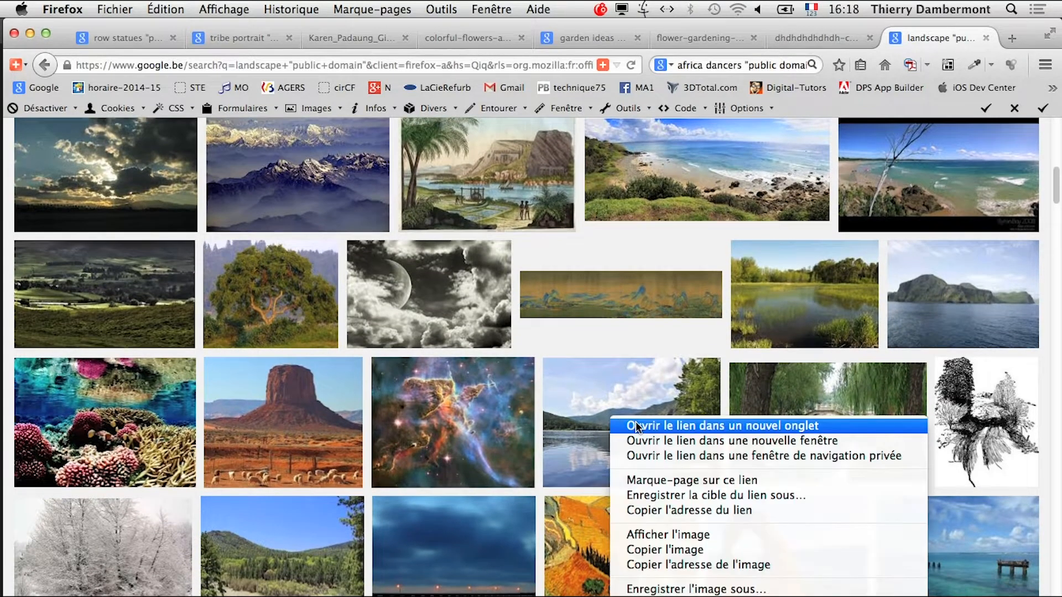
left_click(636, 426)
left_click(933, 45)
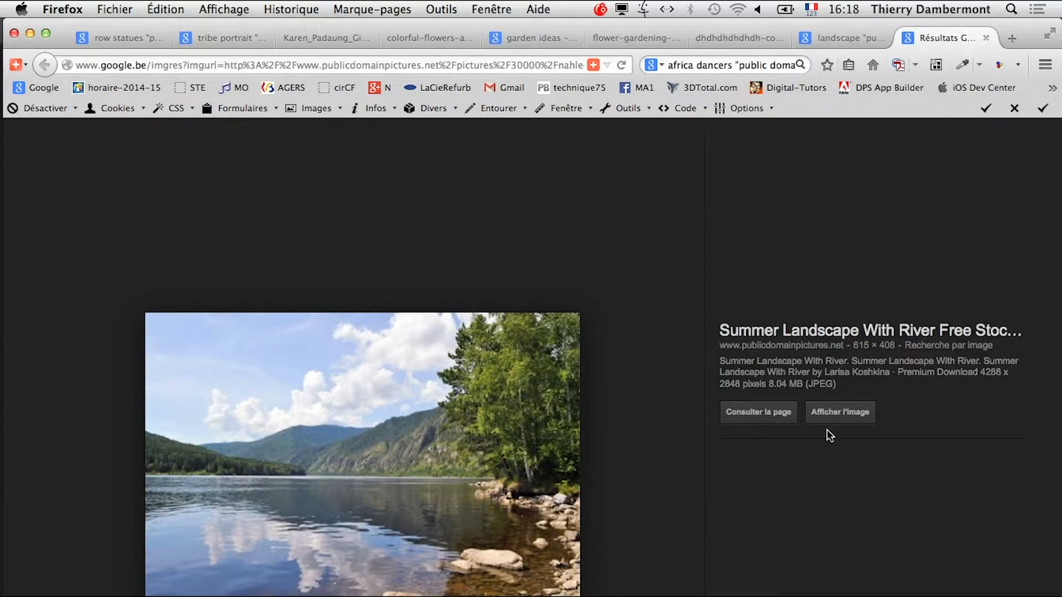
left_click(835, 416)
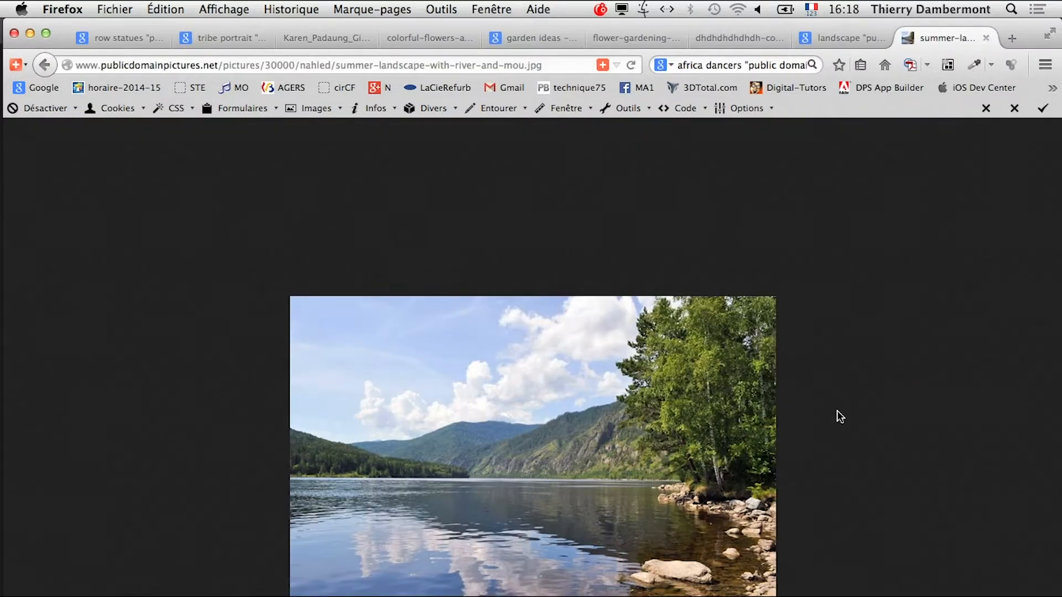
Revisit the image preview and the landscape search results, ending on the full river image
left_click(47, 66)
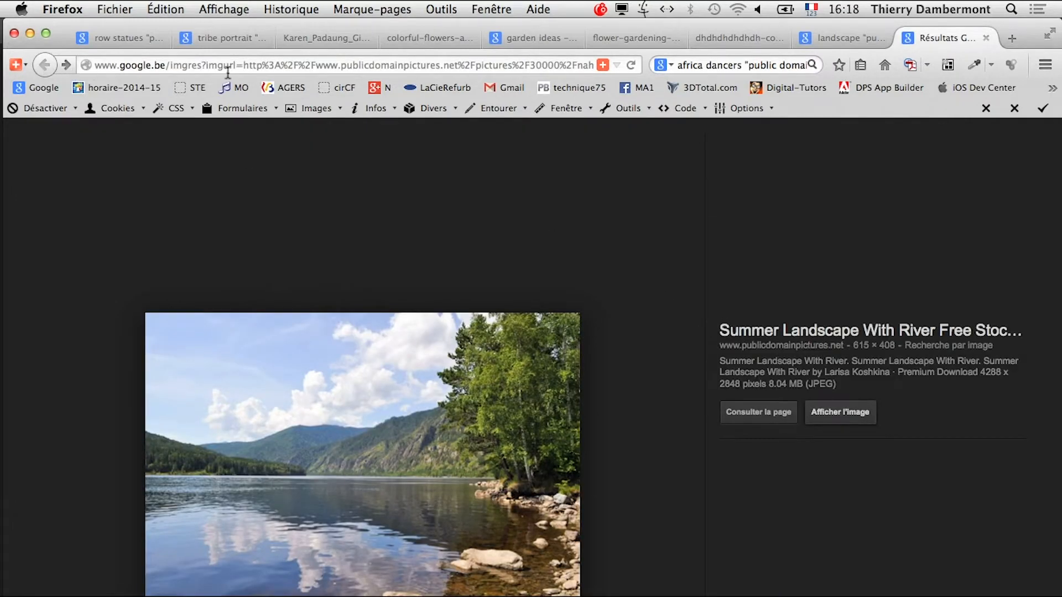
left_click(844, 37)
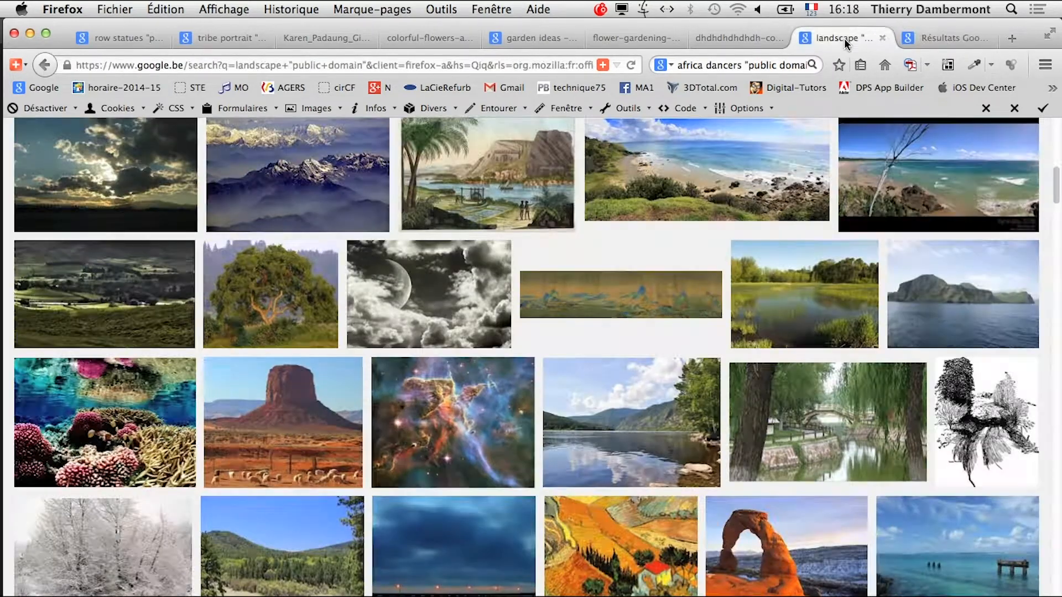
left_click(915, 38)
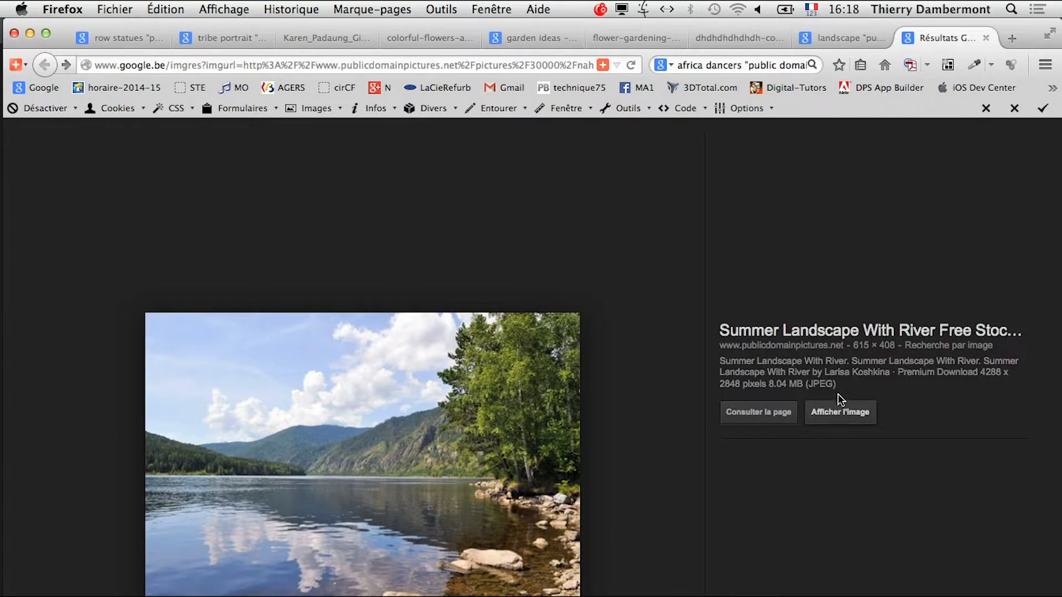
left_click(839, 409)
Save the river landscape image in a new folder named "test infrarouge" inside PS-2014-09-02
right_click(565, 398)
left_click(642, 448)
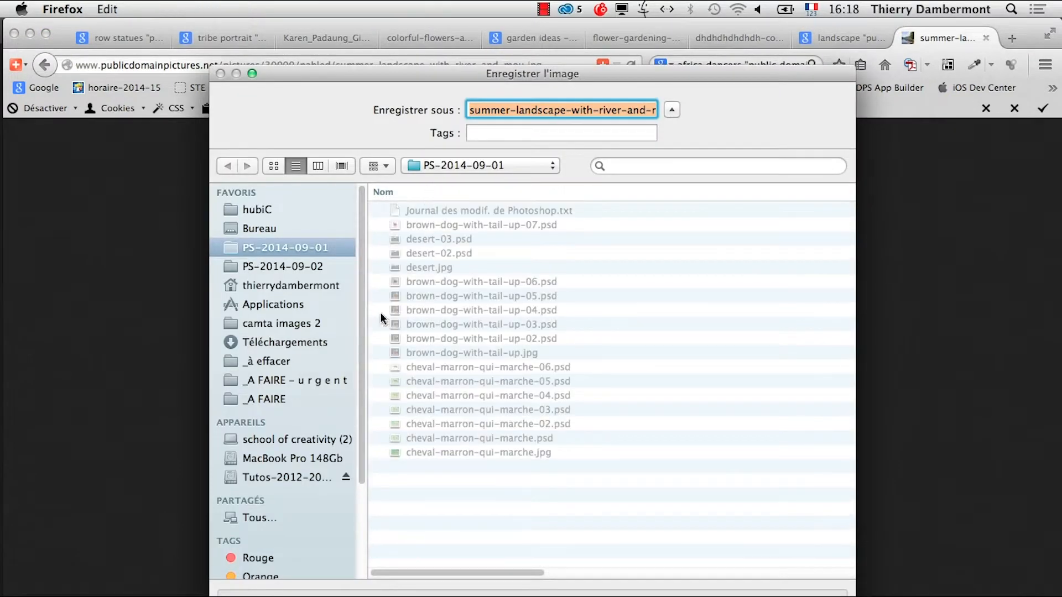
left_click(283, 266)
key("super+shift+n")
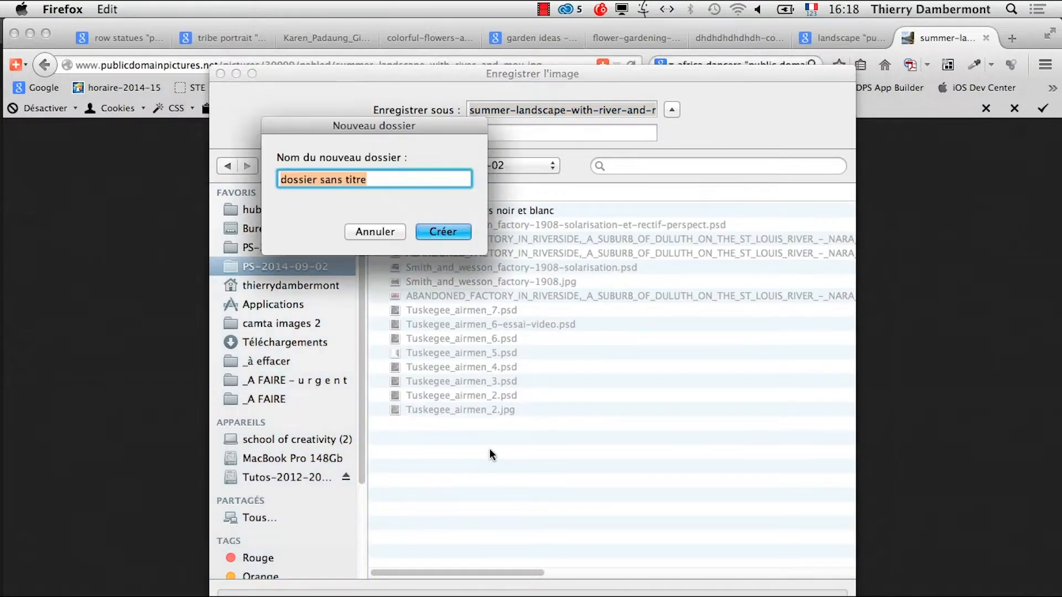
type("test infr")
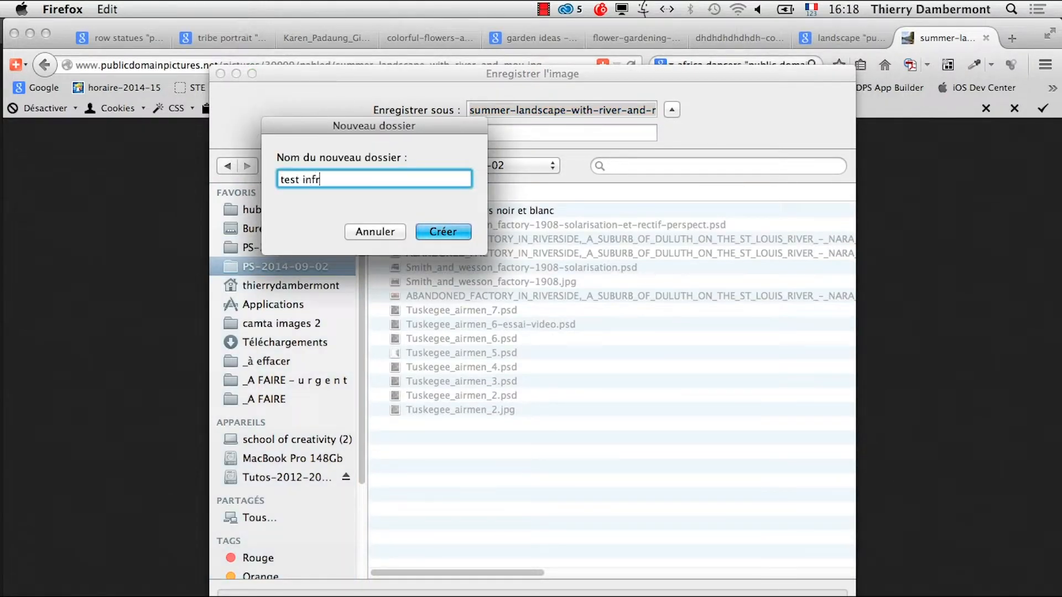
type("arouge")
left_click(458, 235)
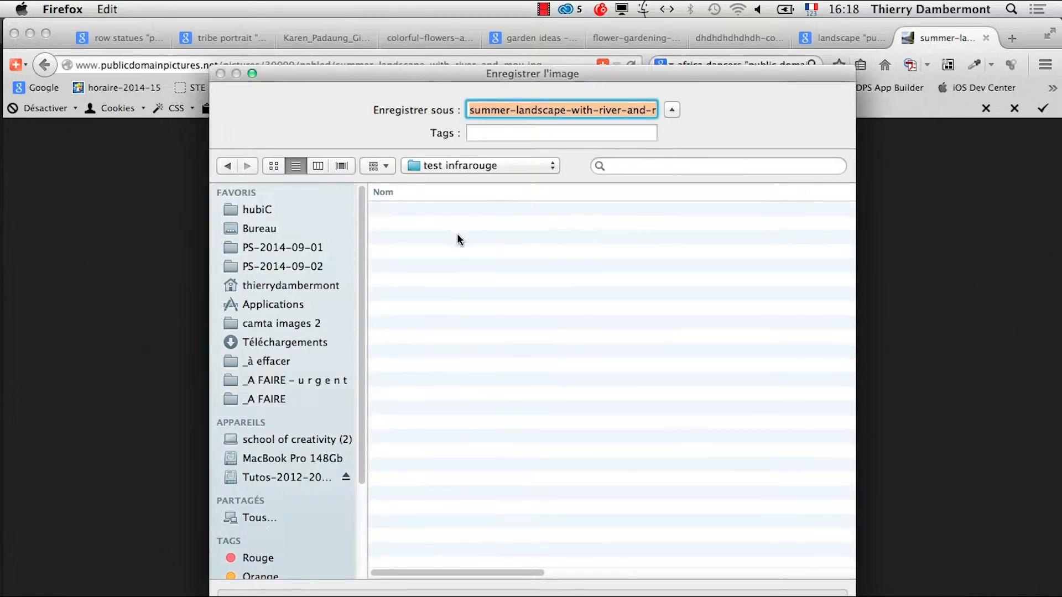
key("Return")
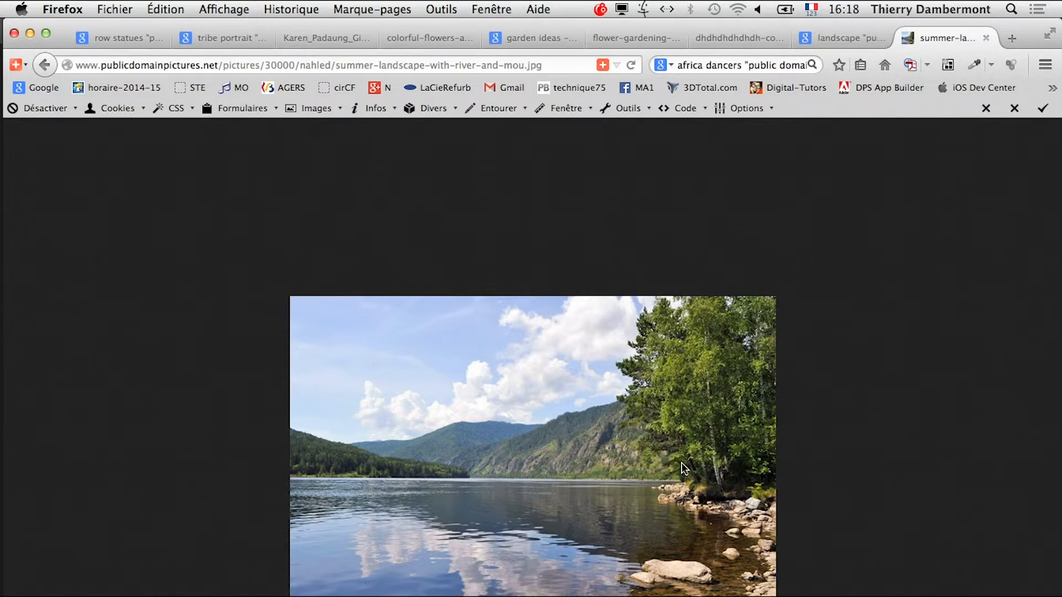
Switch from Firefox to Photoshop
key("super+Tab")
key("super+Tab")
key("super+Tab")
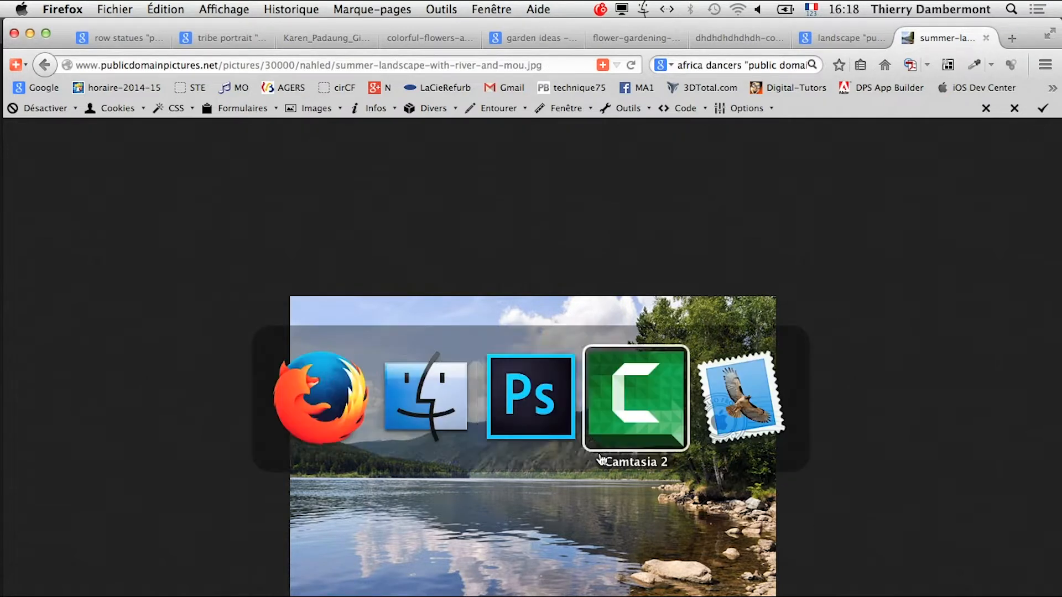
key("super+shift+Tab")
Open summer-landscape-with-river-and-mou.jpg from the "test infrarouge" folder in PS-2014-09-02
left_click(132, 9)
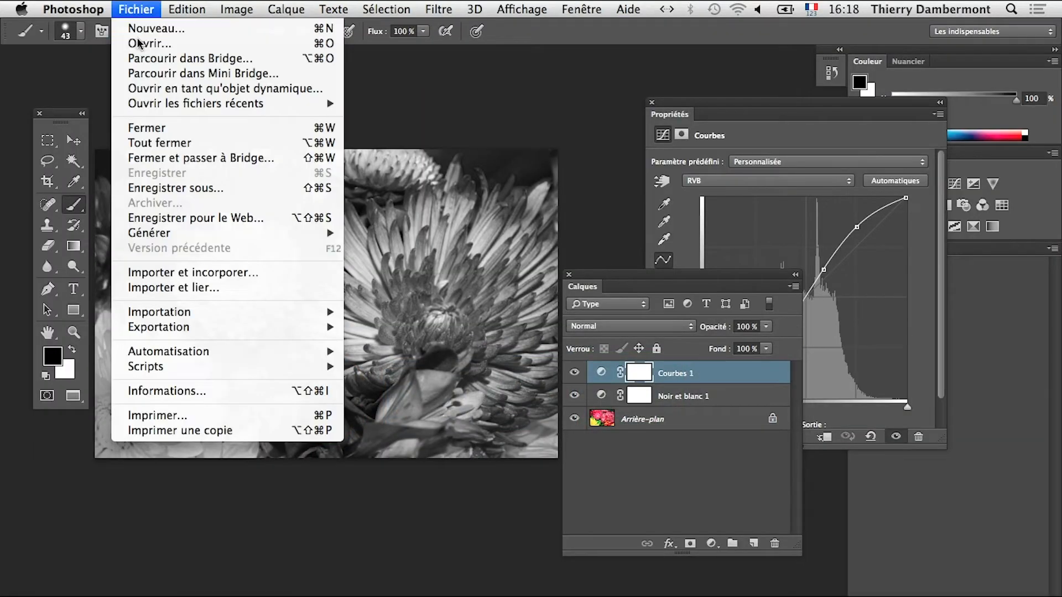
left_click(139, 43)
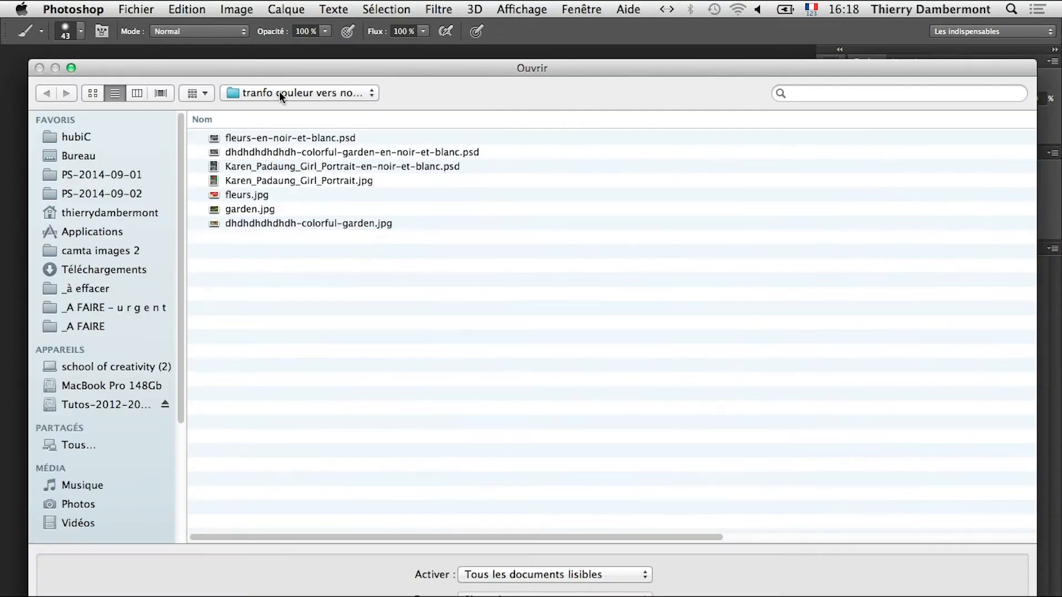
left_click(280, 94)
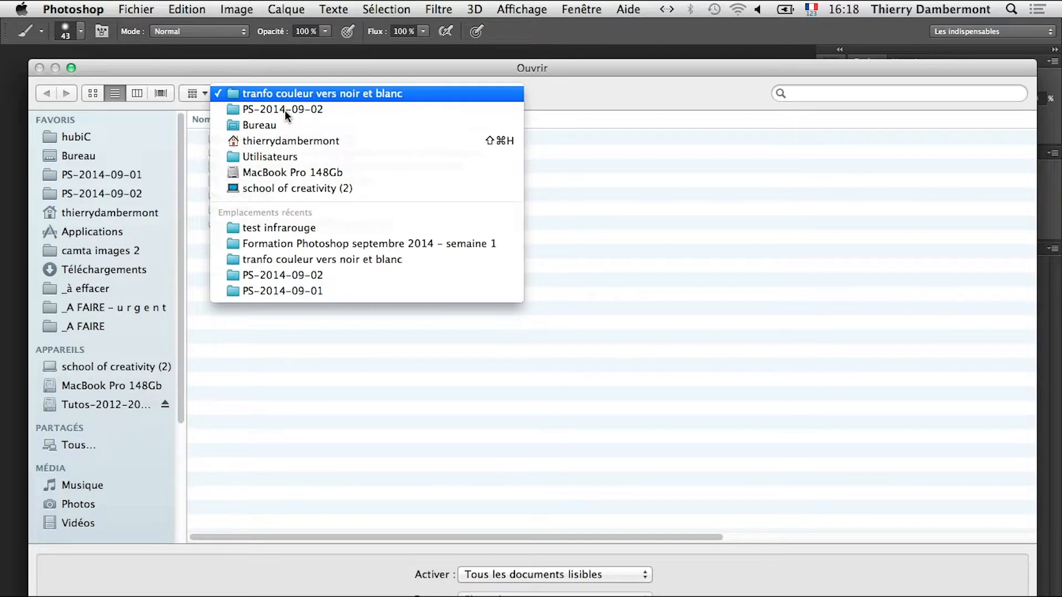
left_click(285, 110)
left_click(281, 95)
left_click(272, 111)
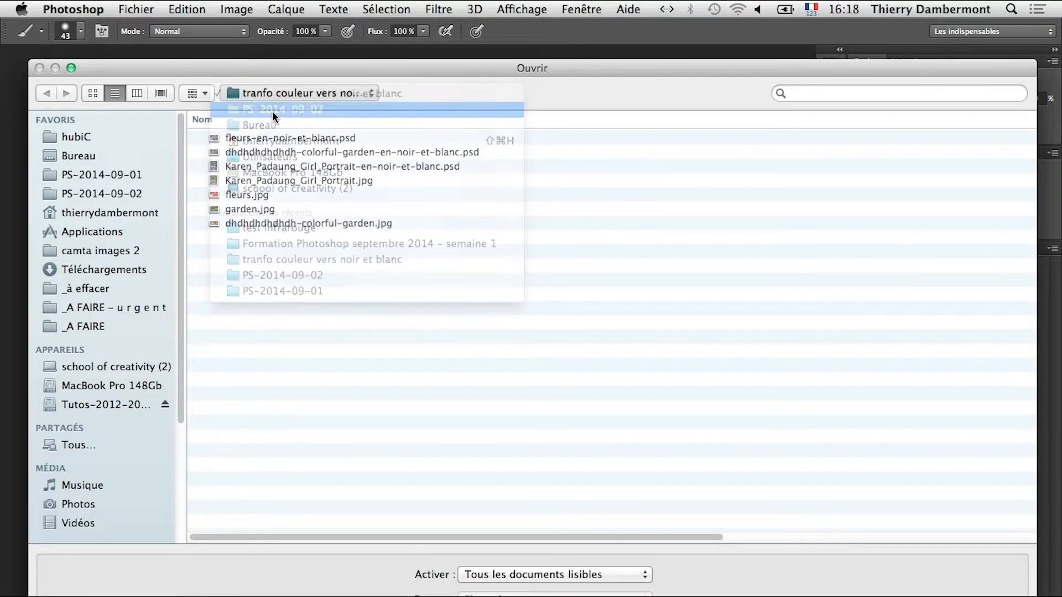
double_click(247, 137)
left_click(247, 138)
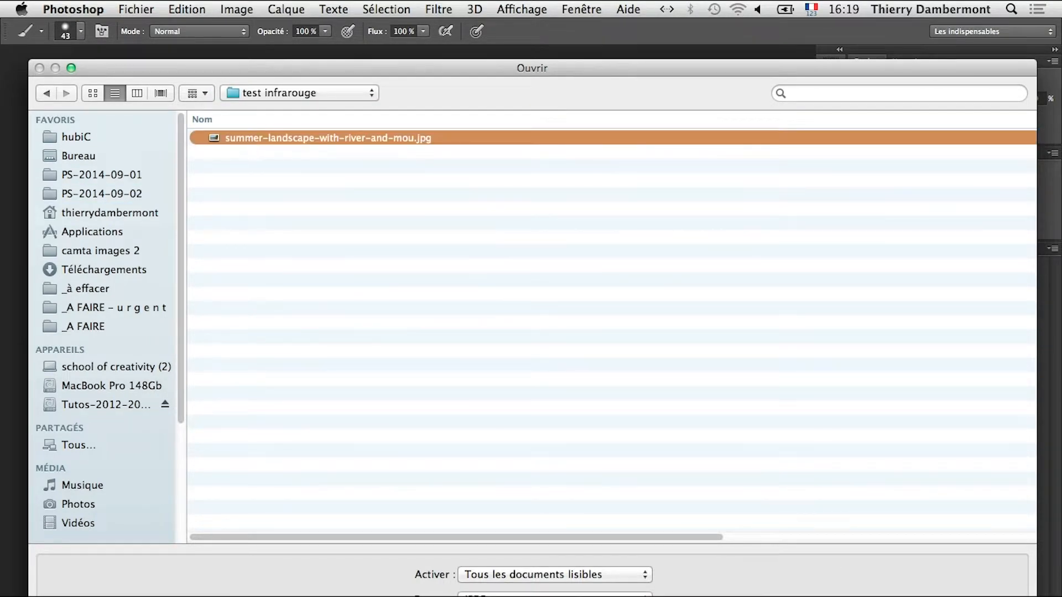
key("Return")
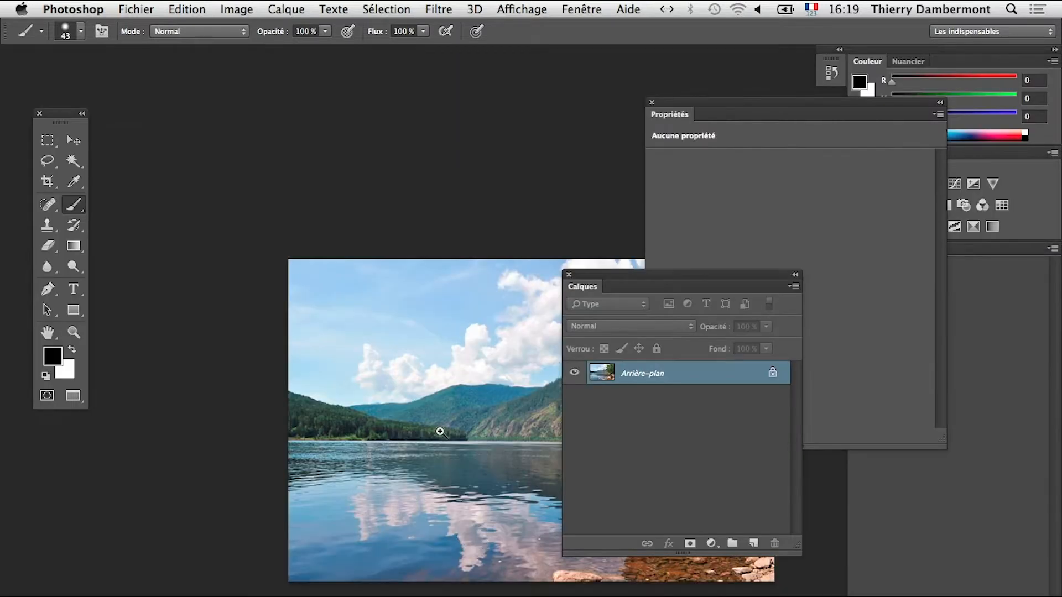
Reset the "Les indispensables" workspace and centre the landscape image in the view
left_click_drag(441, 432, 398, 451)
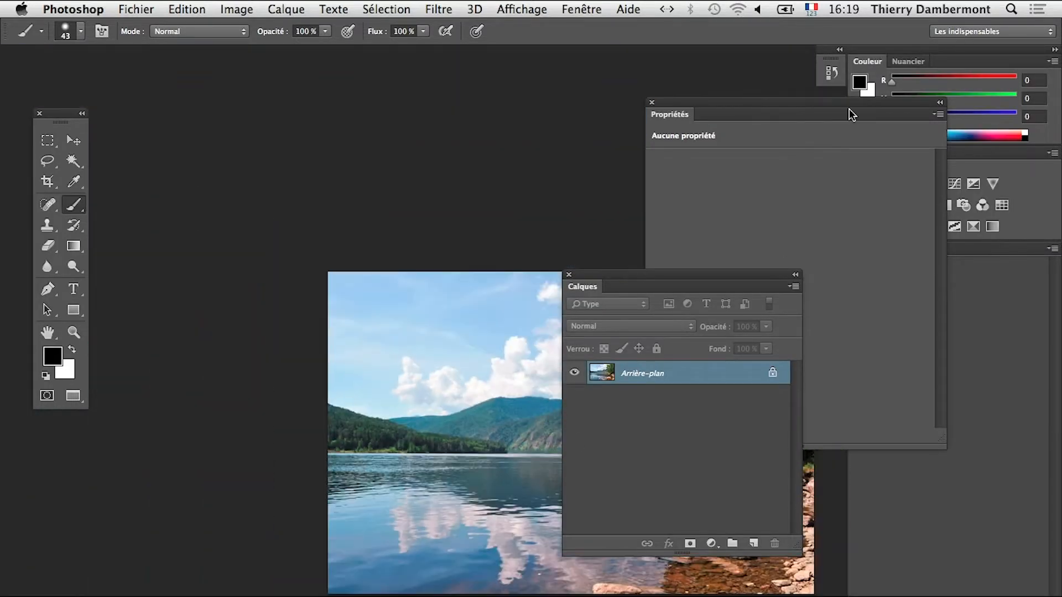
left_click(979, 36)
left_click(972, 102)
left_click_drag(530, 413, 385, 335)
left_click(418, 384, "super")
left_click(493, 410, "alt+super")
left_click_drag(565, 443, 507, 416)
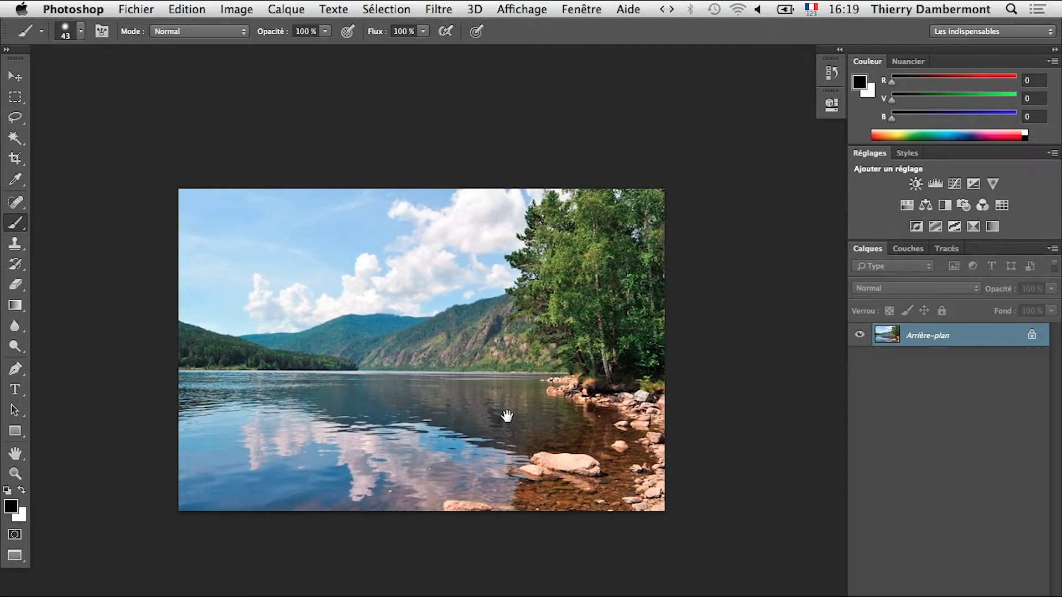
Display the image's channels and toggle the visibility of the Rouge, Vert and Bleu channels one at a time to compare their effect
left_click(917, 249)
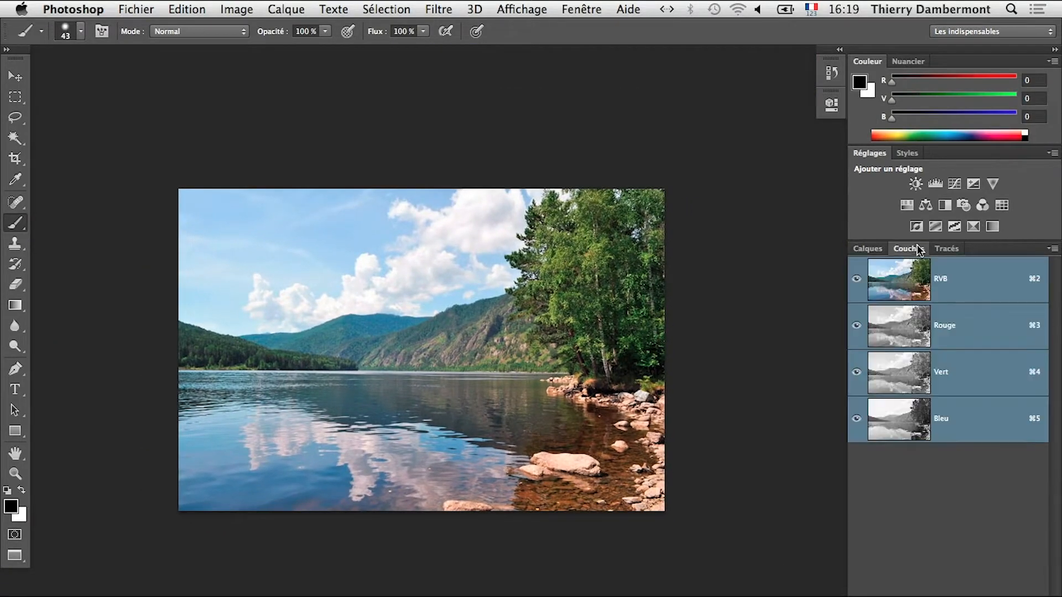
left_click(856, 326)
left_click(856, 327)
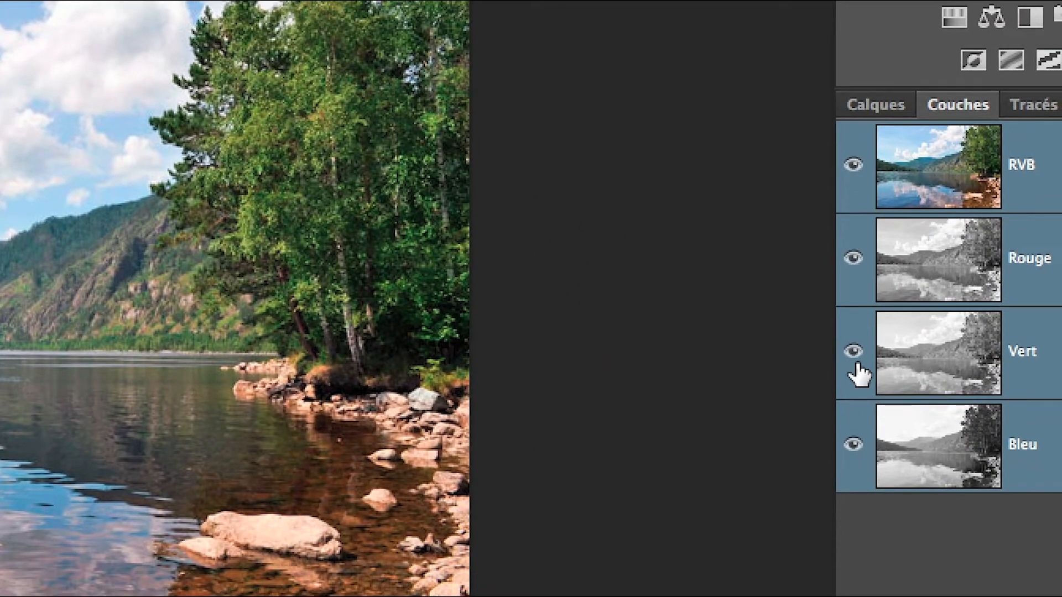
left_click(858, 419)
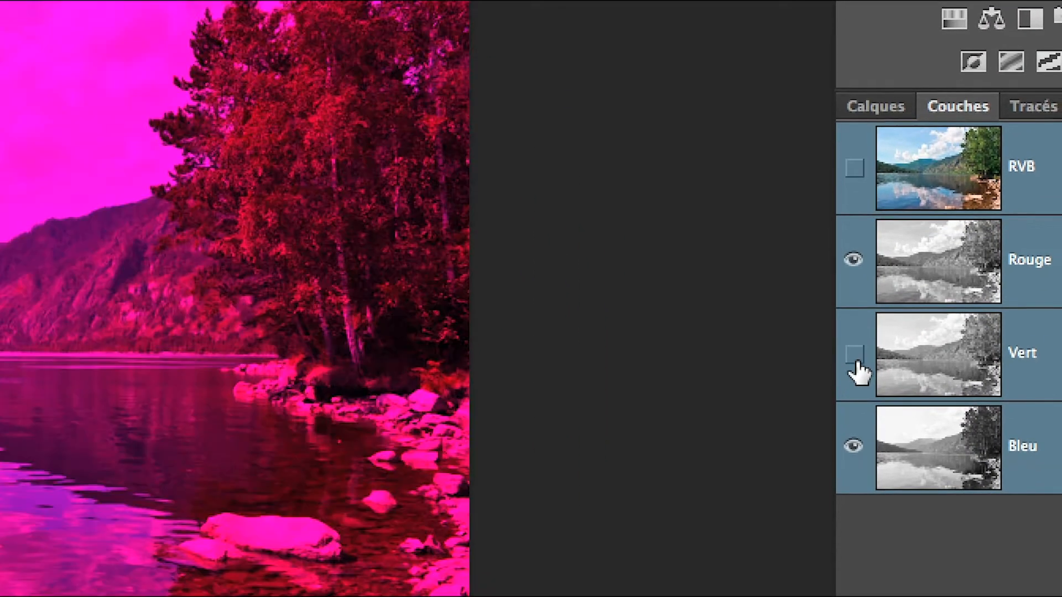
left_click(858, 419)
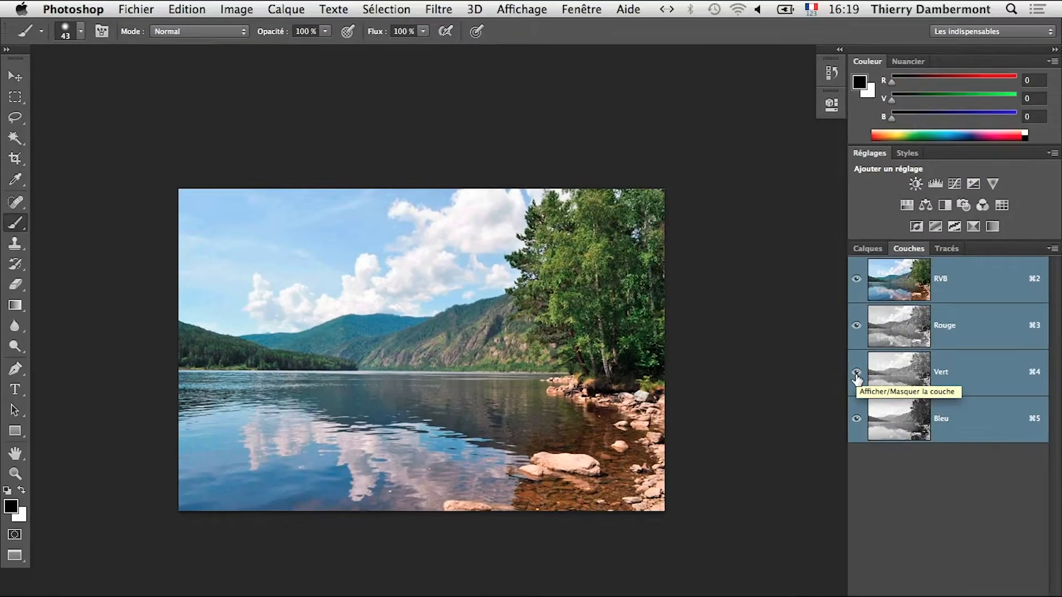
left_click(855, 448)
left_click(857, 419)
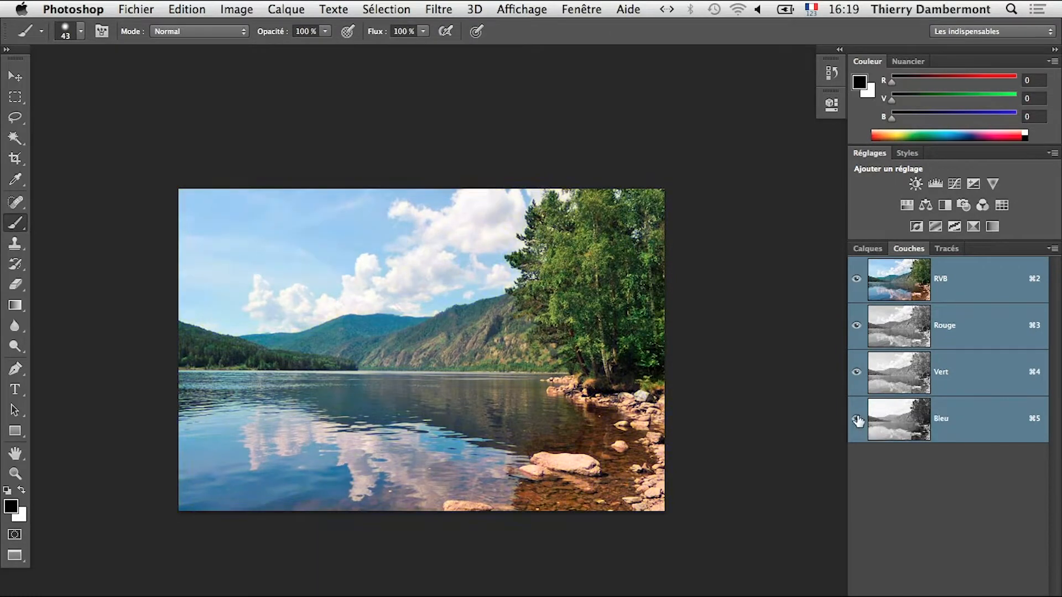
left_click(857, 372)
left_click(857, 372)
left_click(857, 326)
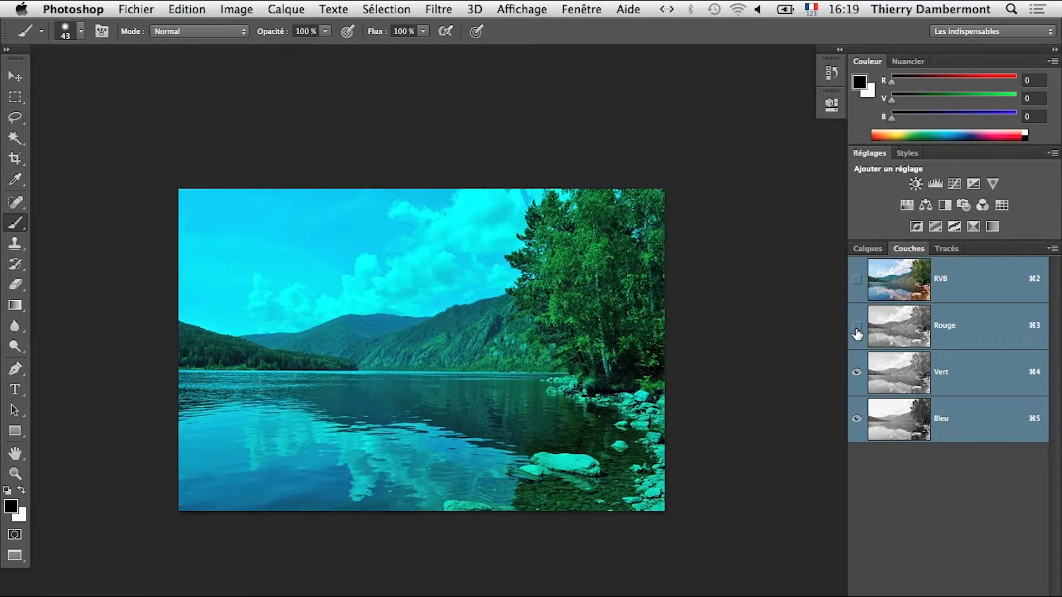
left_click(857, 326)
Select only the Rouge channel with all channels visible, fill it with white (Blanc) at 100% opacity, and undo the fill
left_click(879, 334)
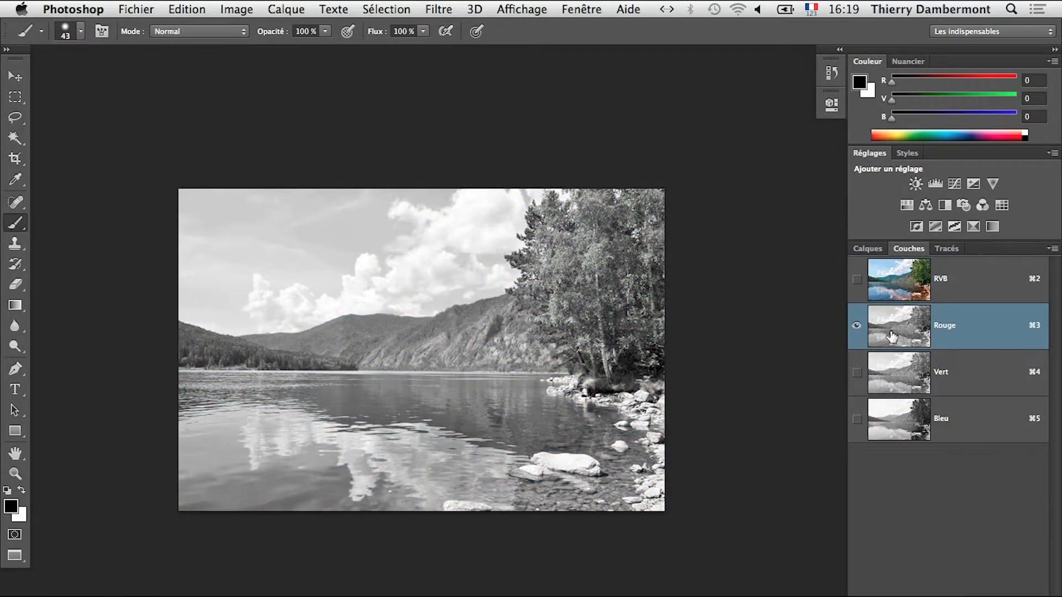
left_click(857, 278)
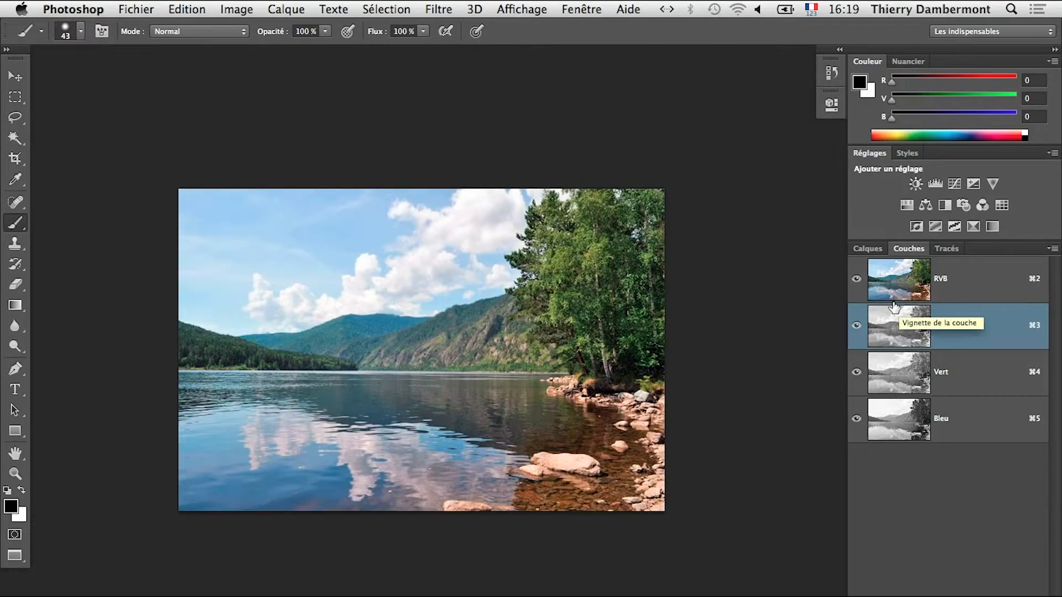
key("shift+BackSpace")
left_click(612, 343)
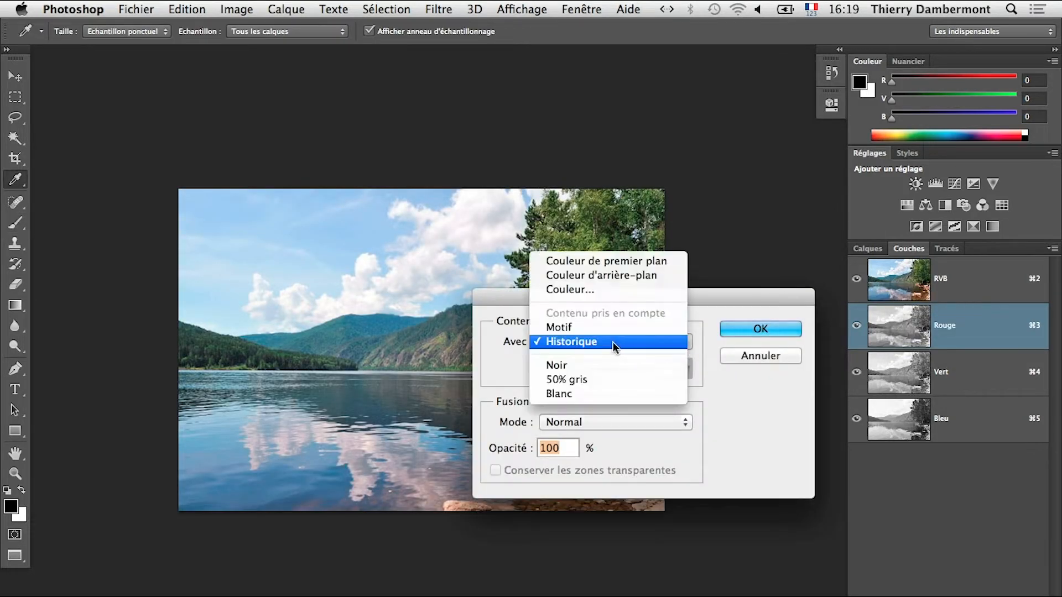
left_click(597, 394)
left_click(738, 332)
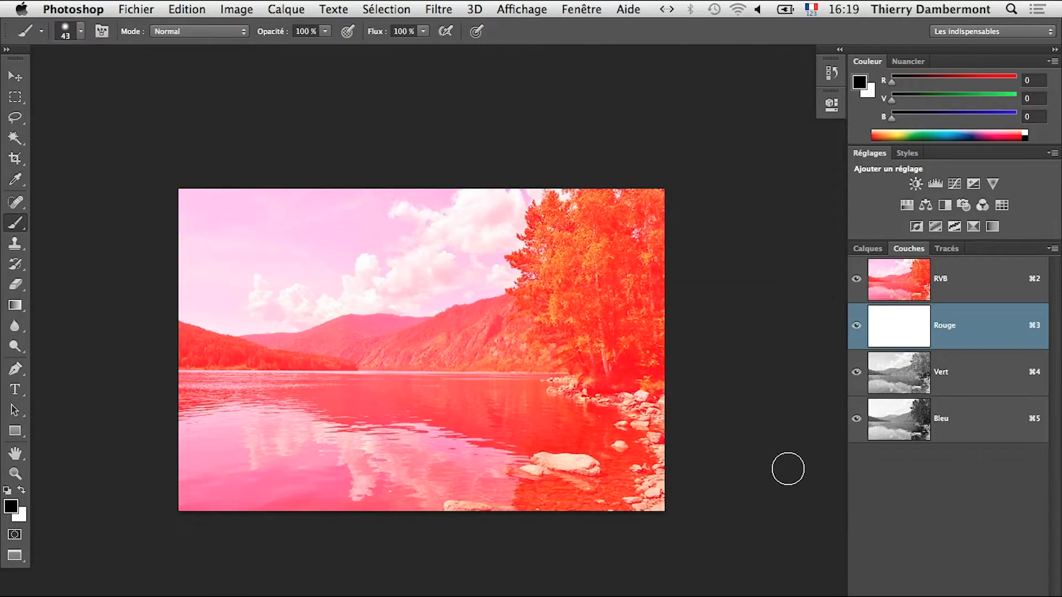
key("super+z")
Fill the Vert channel with white (Blanc) in Normal mode at 100% opacity and undo the fill
left_click(913, 381)
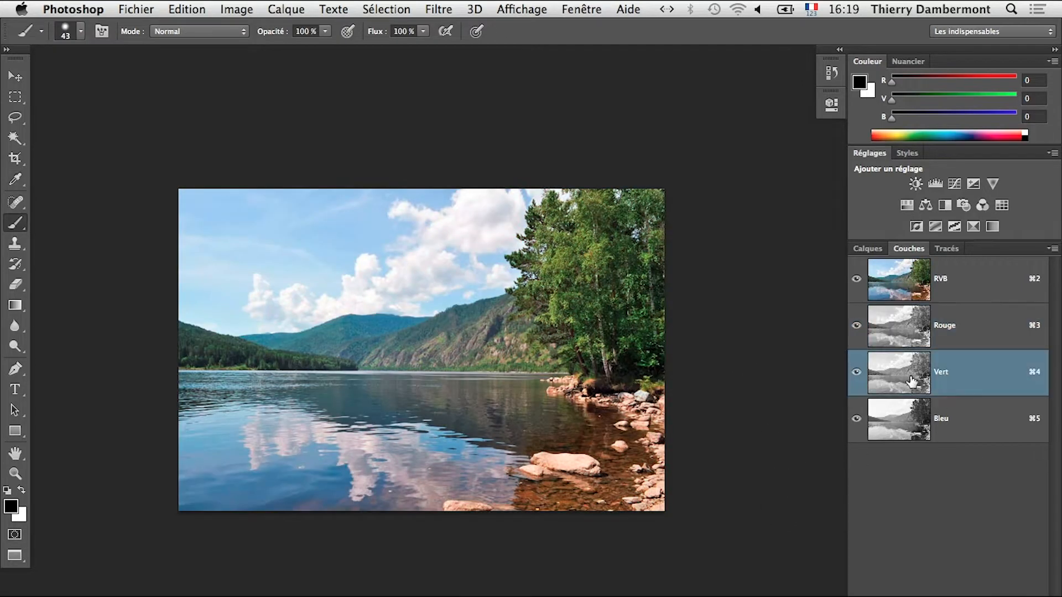
key("shift+BackSpace")
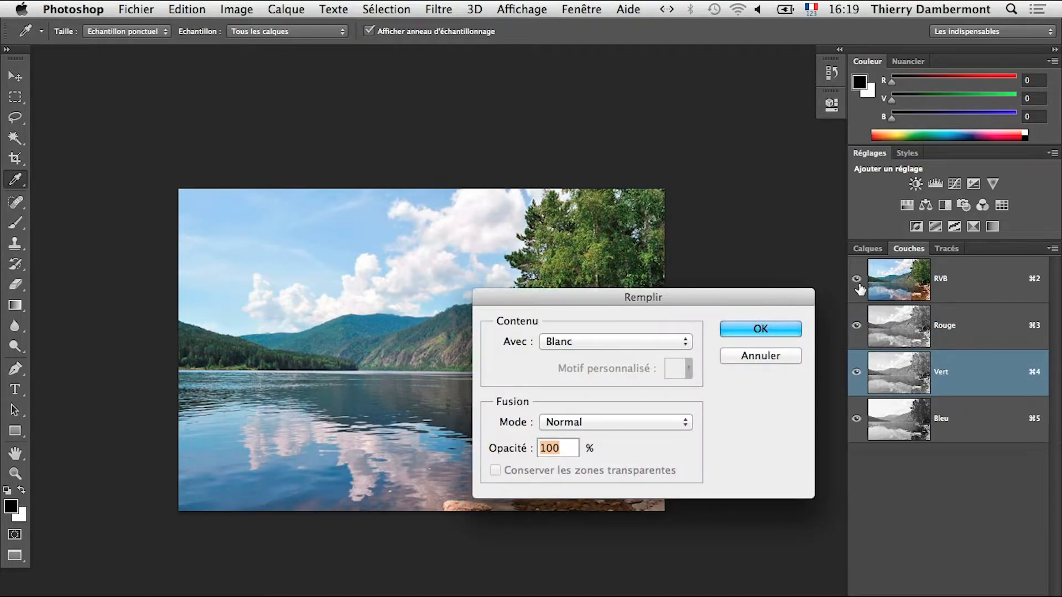
left_click(788, 327)
key("super+z")
Fill the Bleu channel with white and undo the fill
left_click(956, 421)
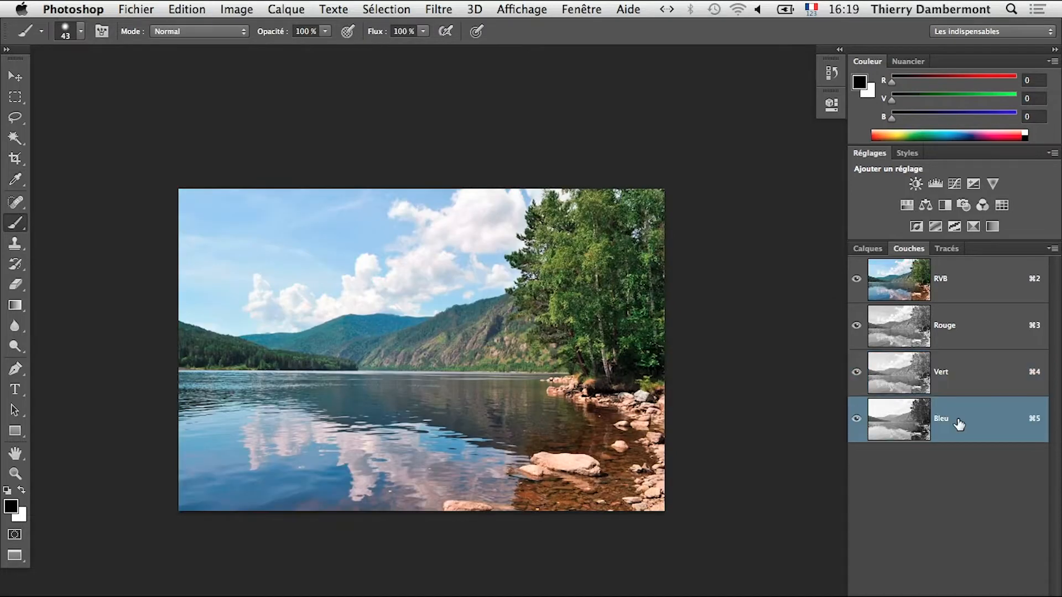
key("shift+BackSpace")
left_click(791, 330)
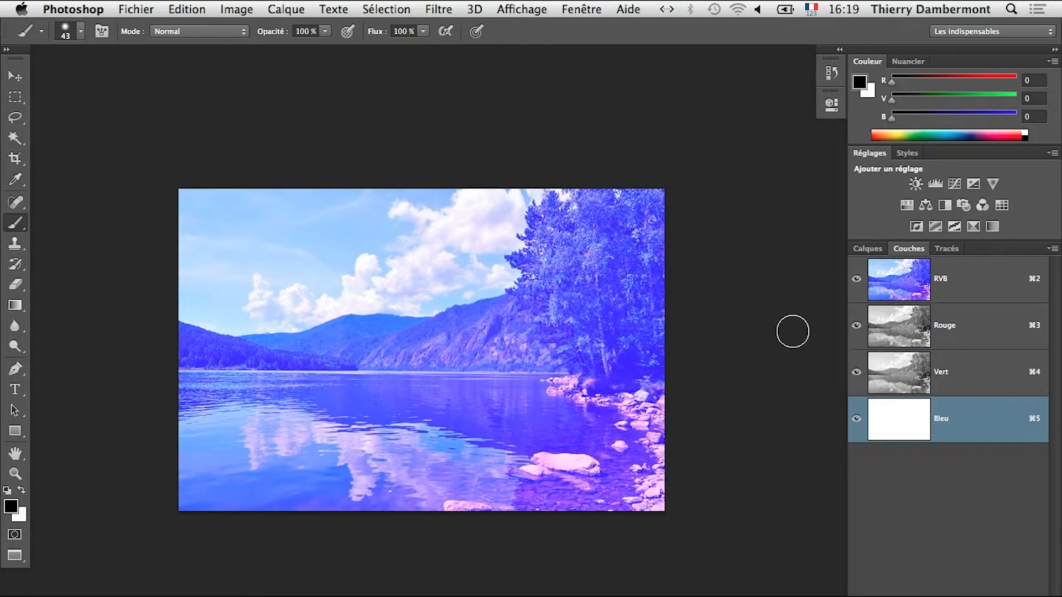
key("super+z")
Fill the Rouge channel with 50% gris in Normal mode at 100% opacity and undo the fill
left_click(910, 331)
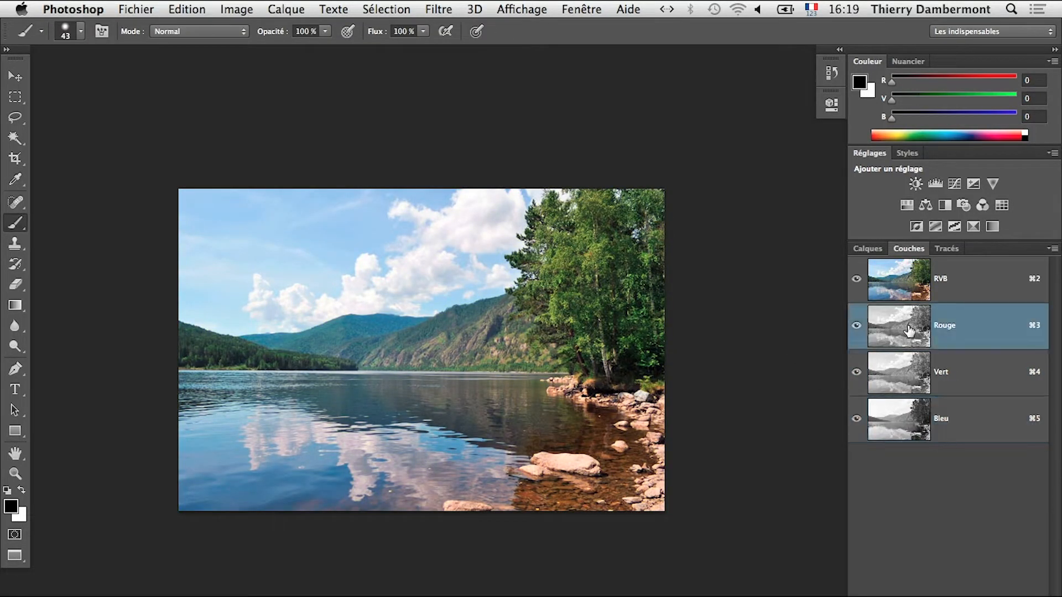
key("shift+BackSpace")
left_click(624, 343)
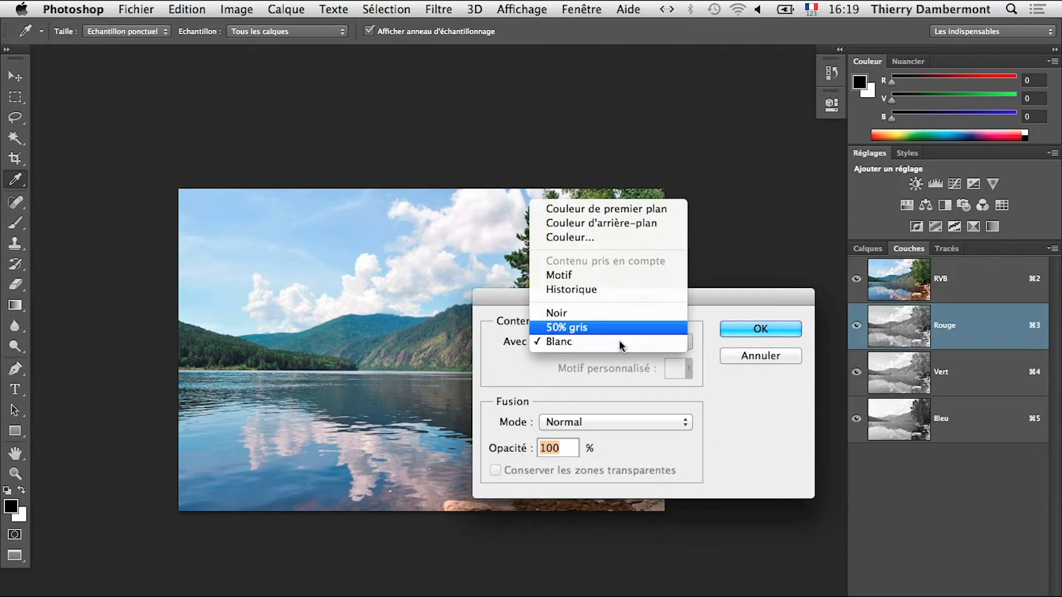
left_click(624, 327)
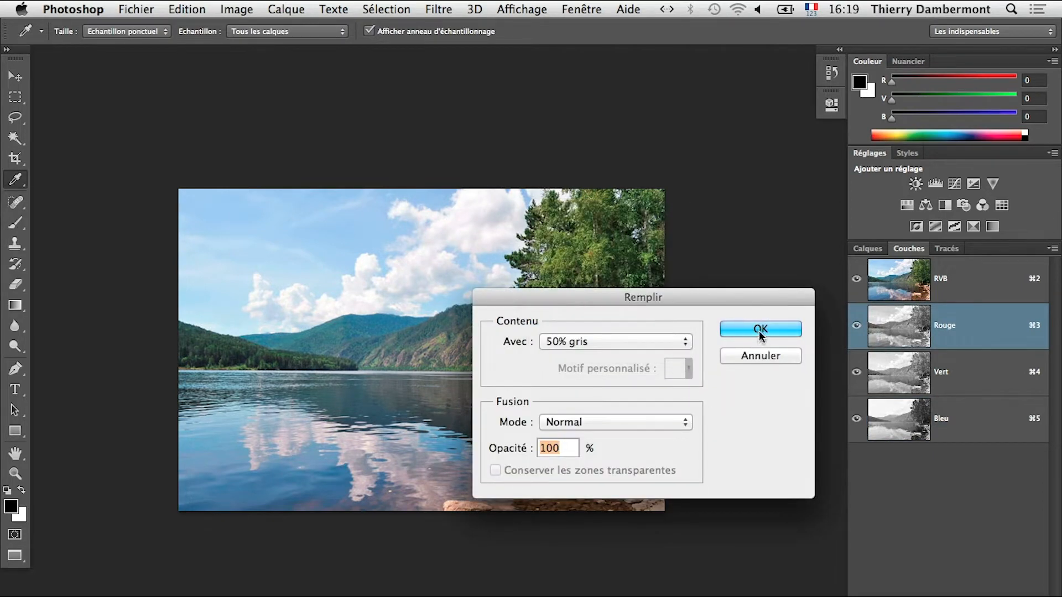
left_click(757, 330)
key("b")
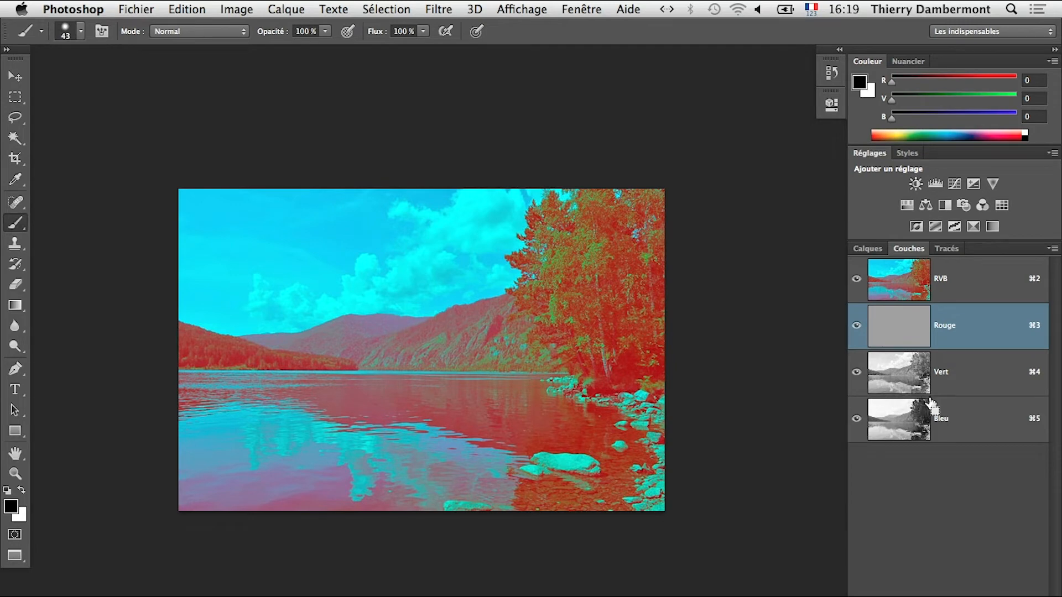
key("super+z")
Fill the Vert channel with 50% gris and undo the fill
left_click(923, 378)
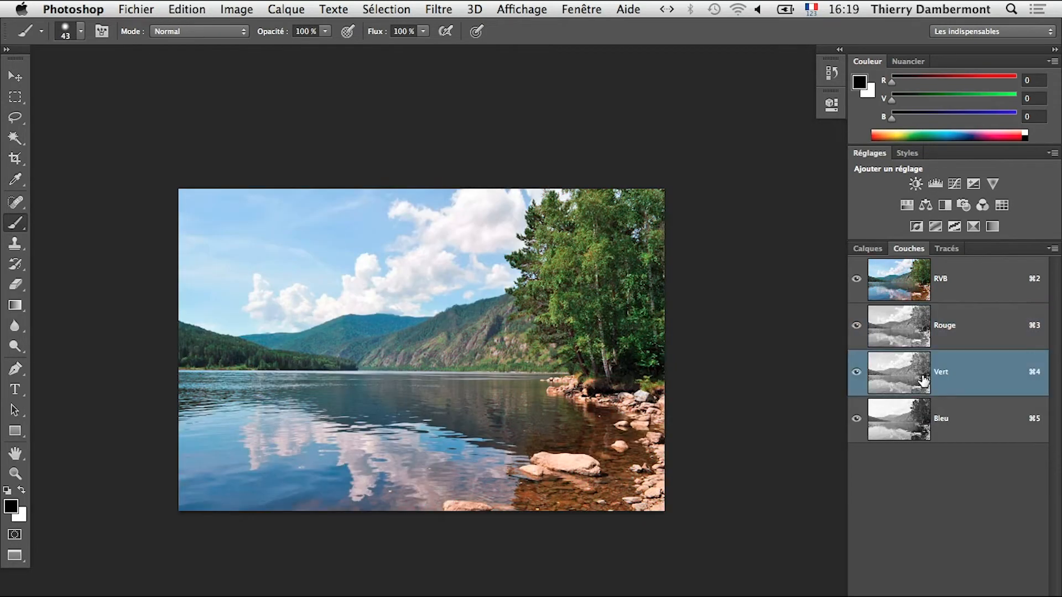
key("shift+F5")
left_click(780, 333)
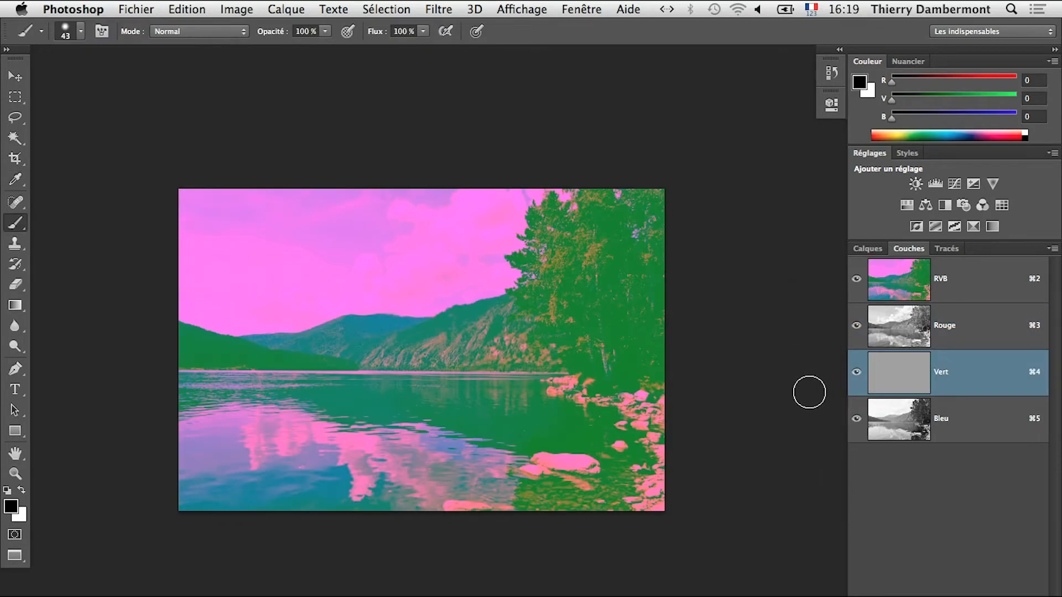
key("super+z")
Fill the Bleu channel with 50% gris in Normal mode at 100% opacity and undo the fill
left_click(899, 432)
key("shift+F5")
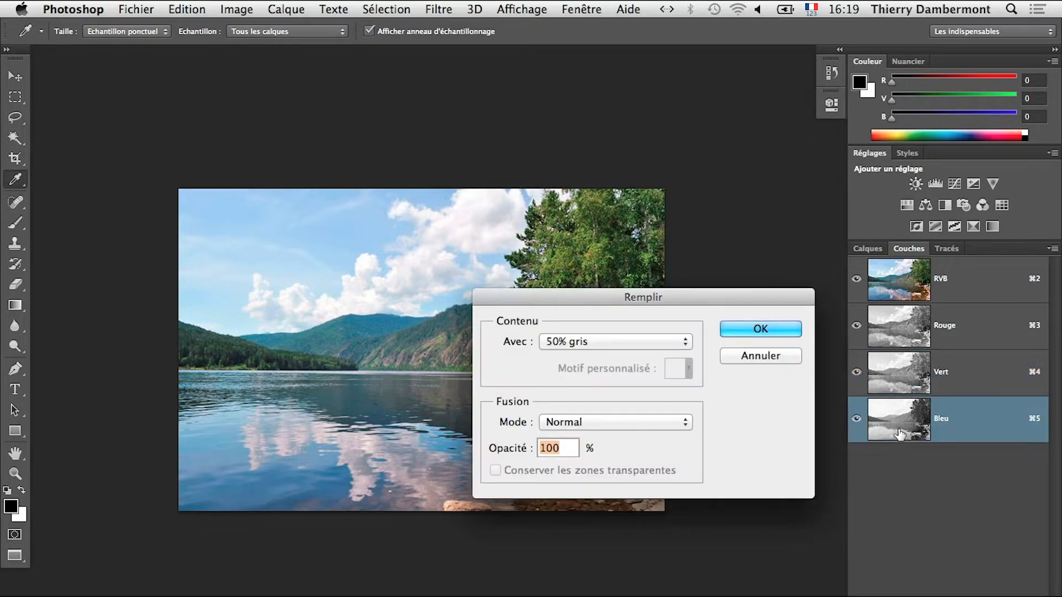
left_click(769, 330)
key("b")
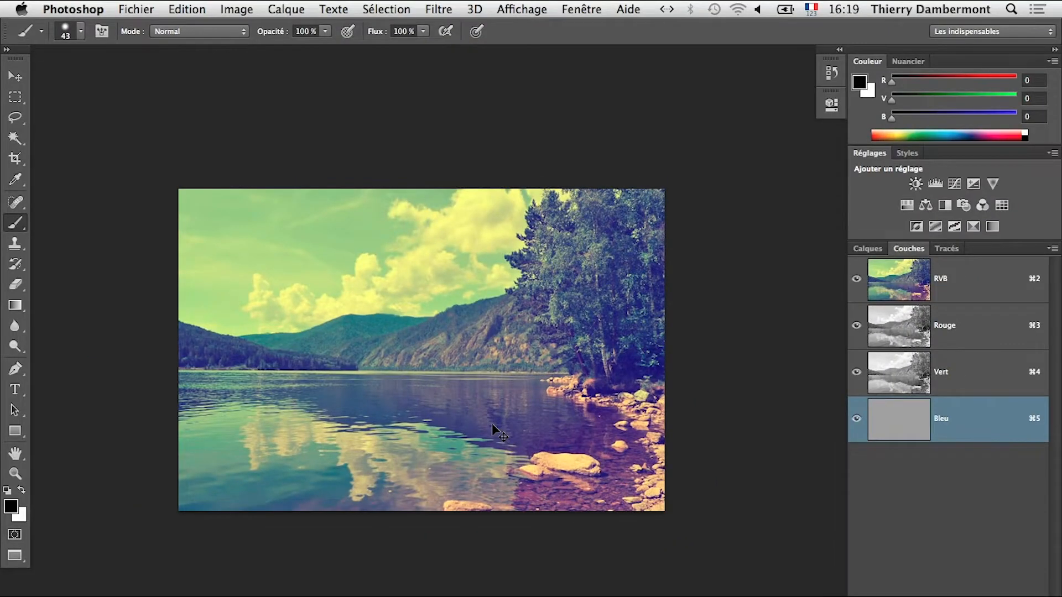
key("super+z")
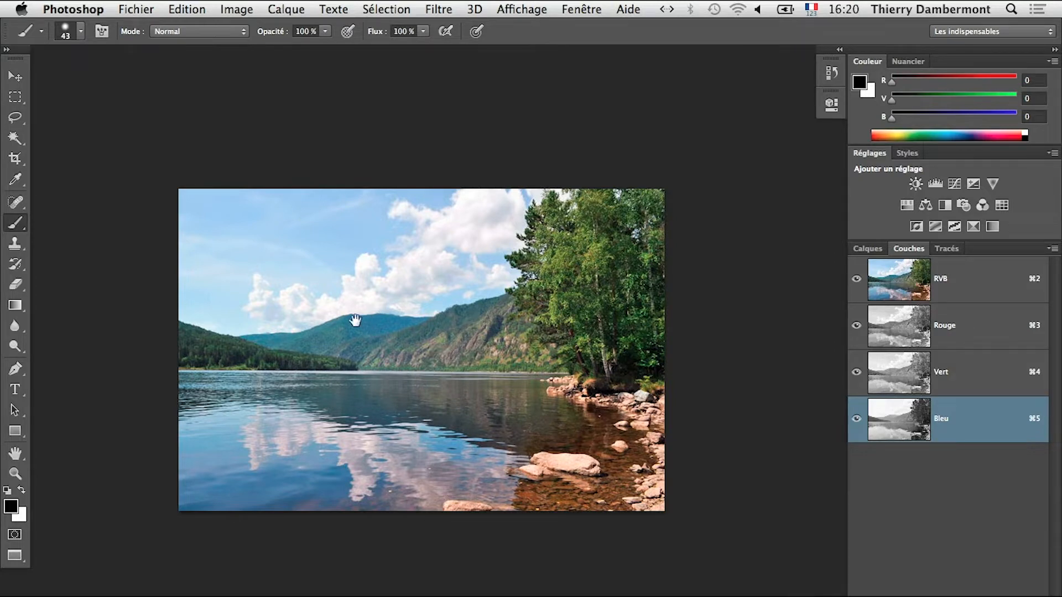
left_click(330, 319, "alt")
left_click_drag(373, 339, 431, 346)
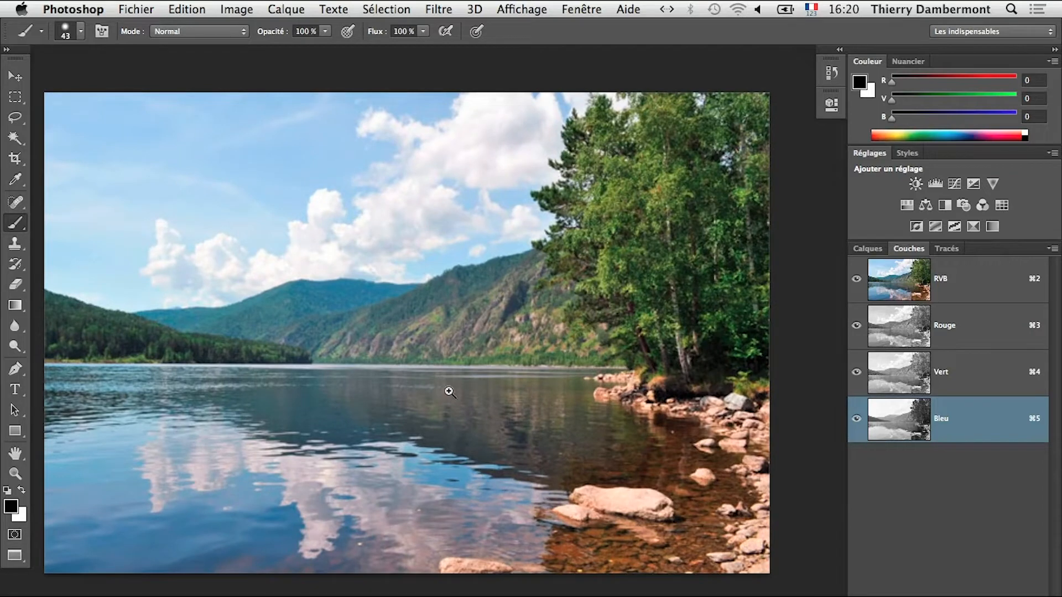
left_click_drag(441, 391, 430, 392)
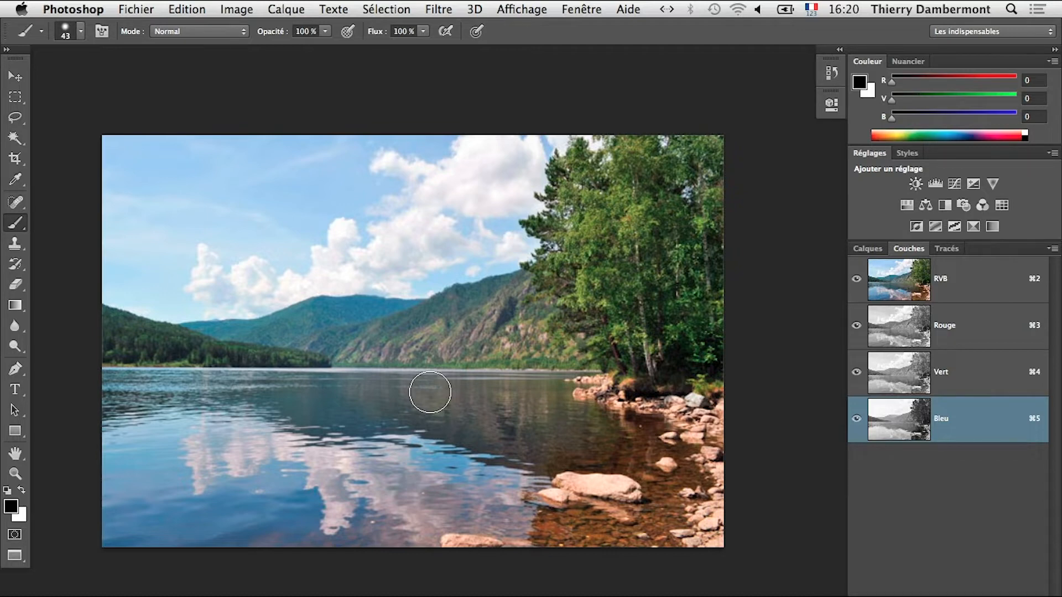
Switch to Firefox and return to the Google Images results for landscape "public domain"
key("super+Tab")
key("super+Tab")
left_click(438, 397)
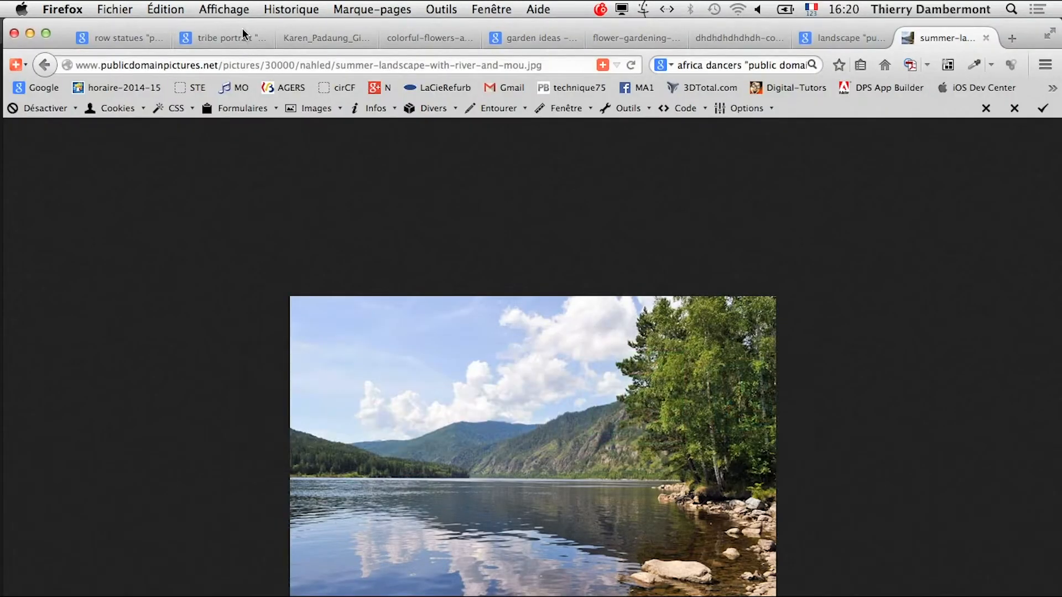
left_click(847, 38)
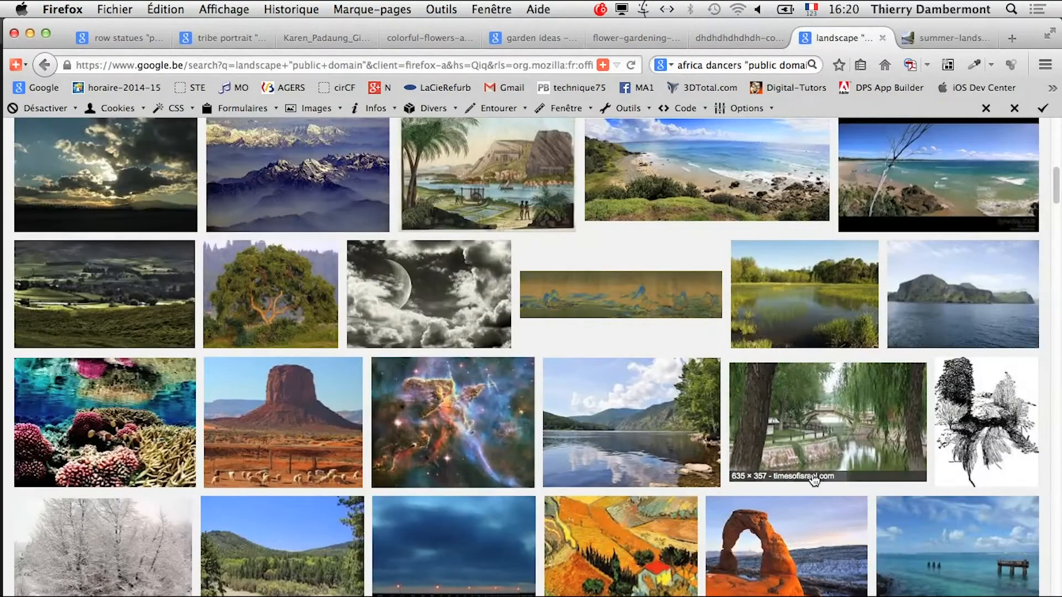
Filter the image results to large sizes (Grandes) and select "public domain" in the search query
scroll(813, 480, "up", 15)
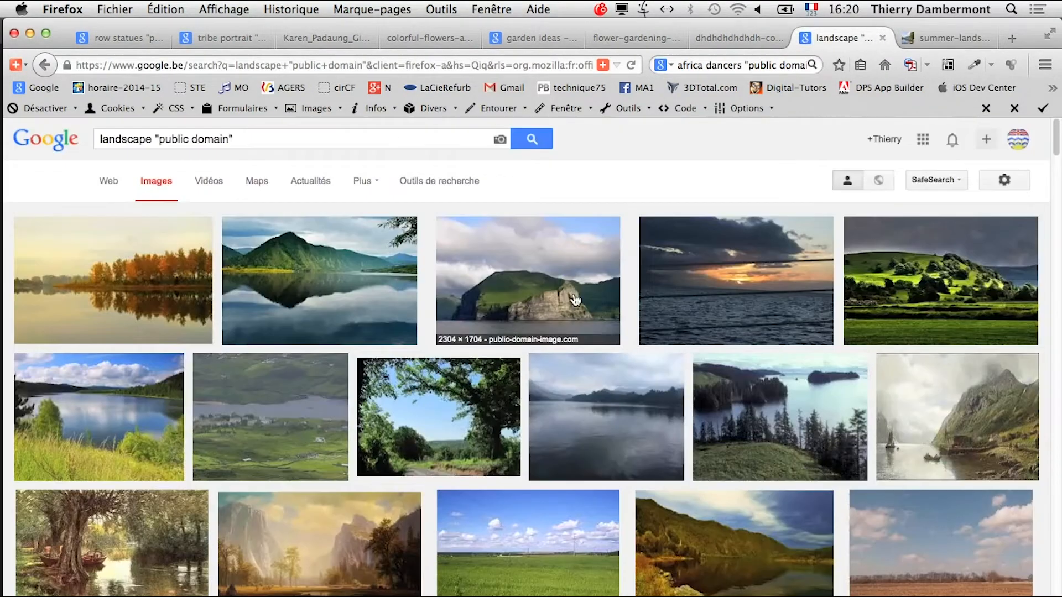
left_click(440, 181)
left_click(120, 220)
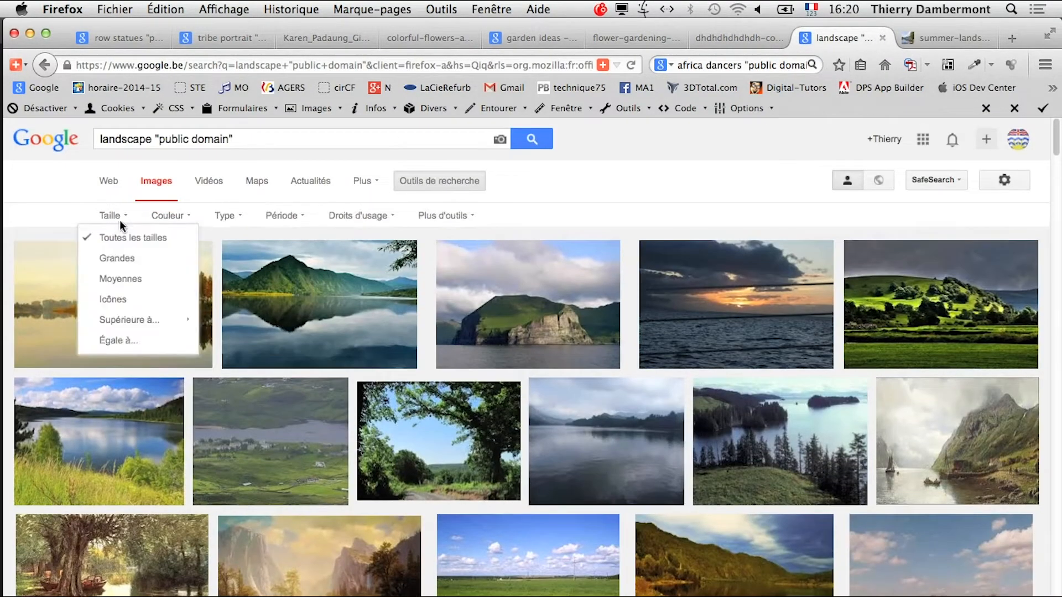
left_click(133, 260)
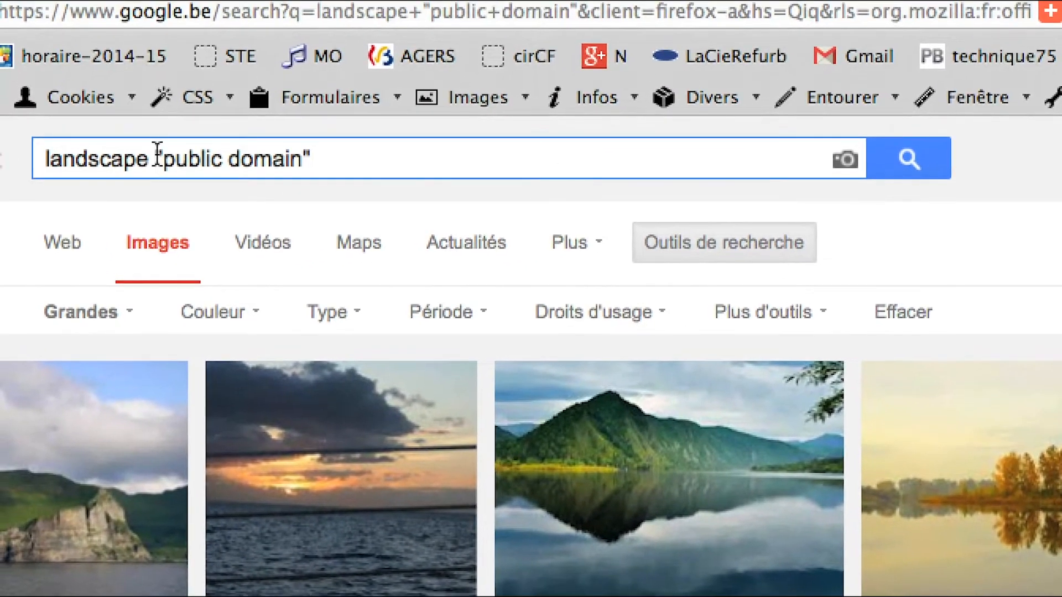
left_click_drag(148, 158, 310, 164)
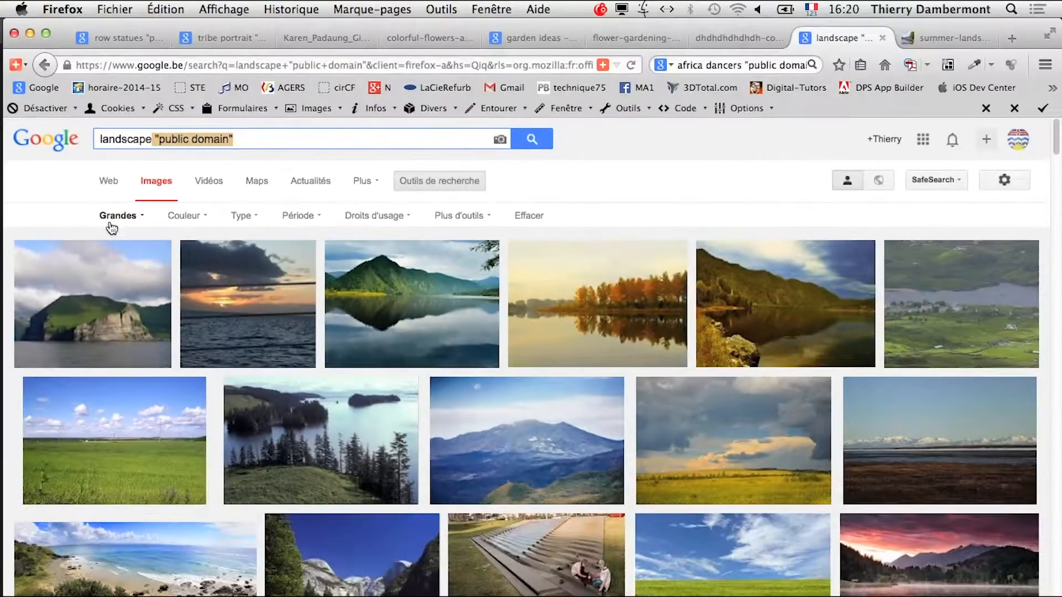
Open the result for the blue lake bordered by conifers in a new browser tab
scroll(396, 491, "down", 3)
scroll(396, 490, "down", 2)
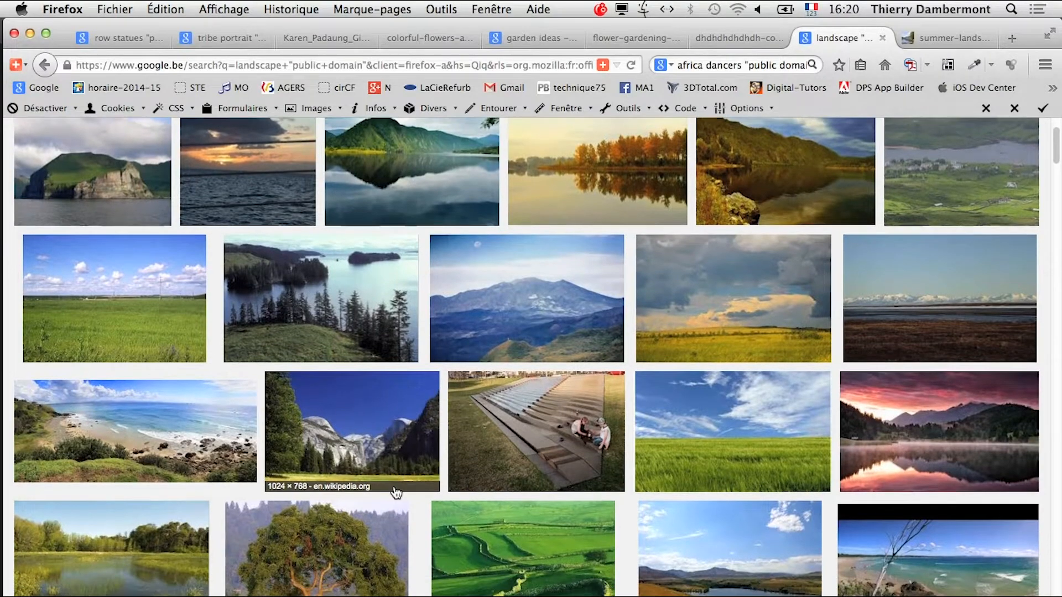
right_click(340, 289)
left_click(366, 299)
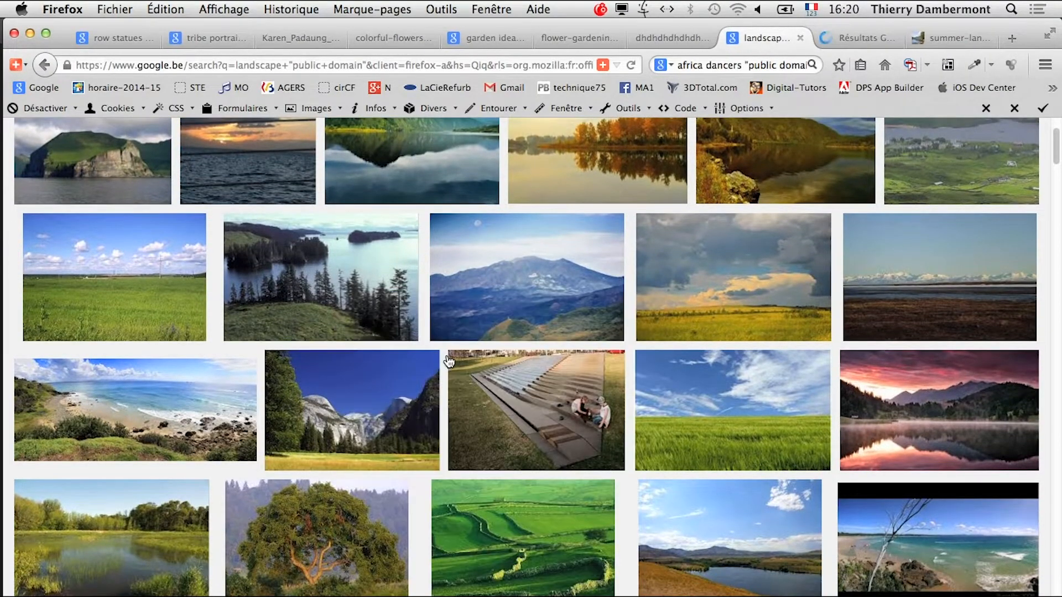
Open the green swamp and autumn leaves landscape results from the image search in new browser tabs
scroll(699, 416, "down", 3)
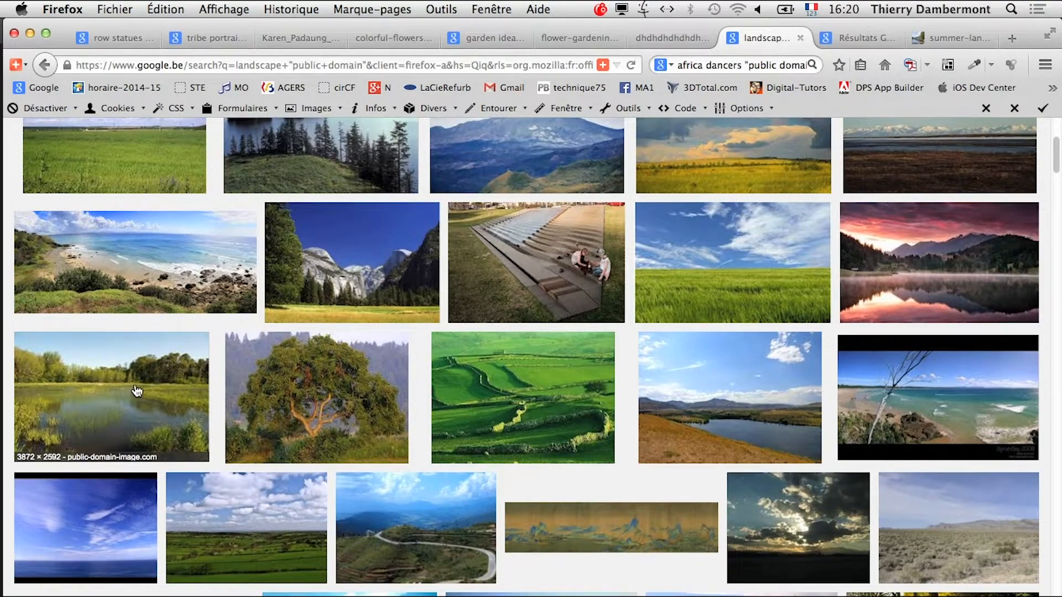
right_click(122, 386)
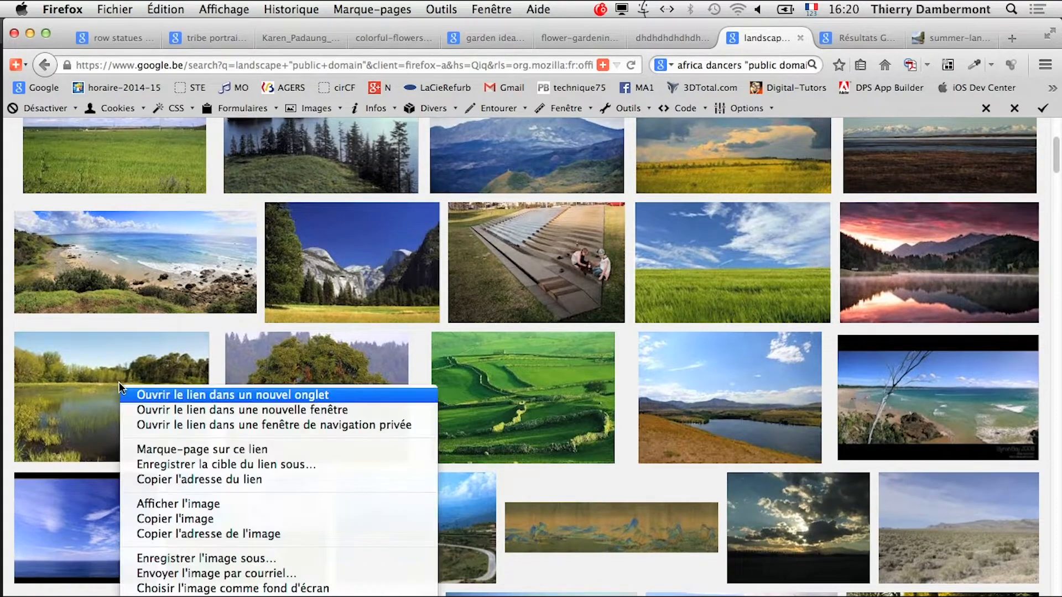
left_click(160, 396)
scroll(526, 525, "down", 5)
scroll(525, 525, "down", 3)
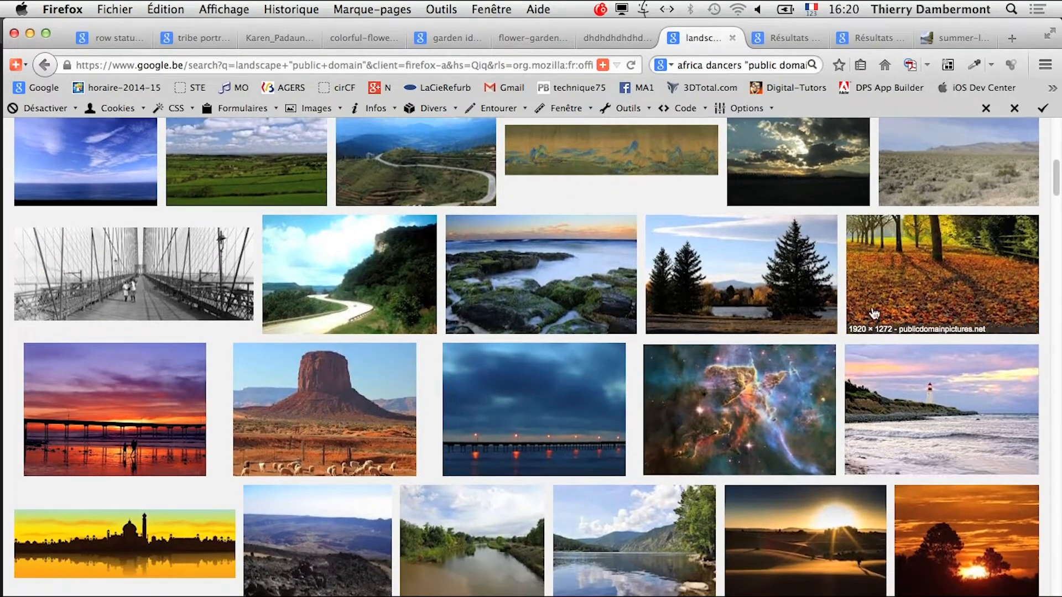
right_click(885, 285)
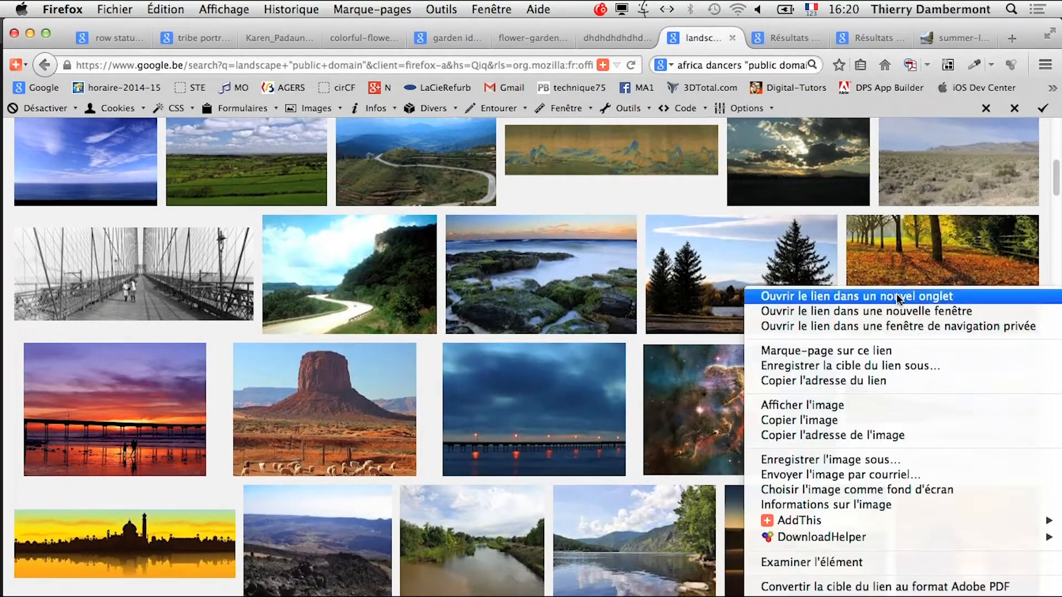
left_click(896, 294)
Try to display the original images of the Afognak coastline, green swamp and autumn landscape results
left_click(795, 42)
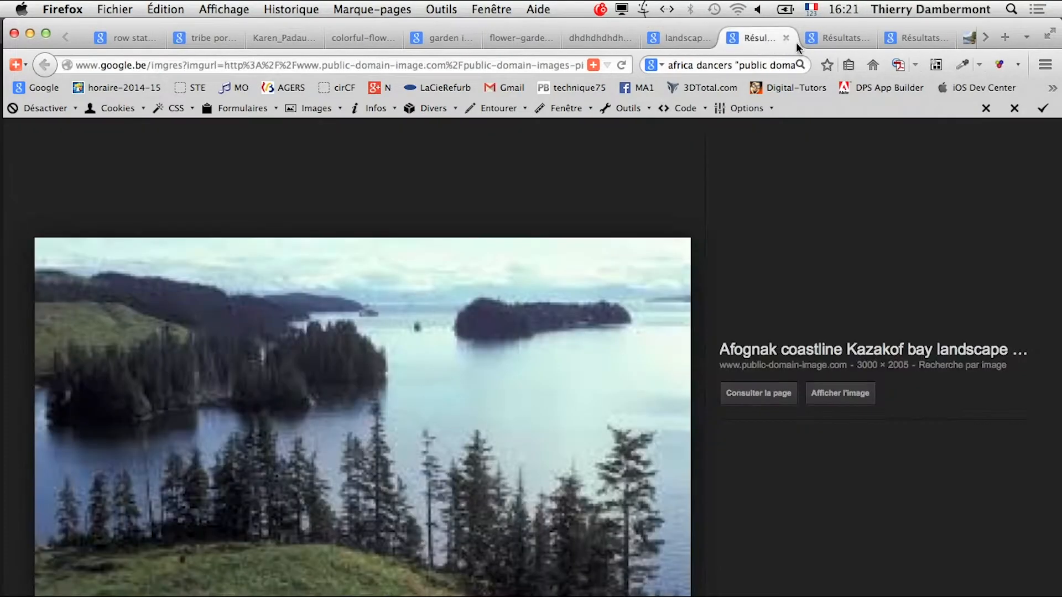
left_click(836, 392)
left_click(833, 37)
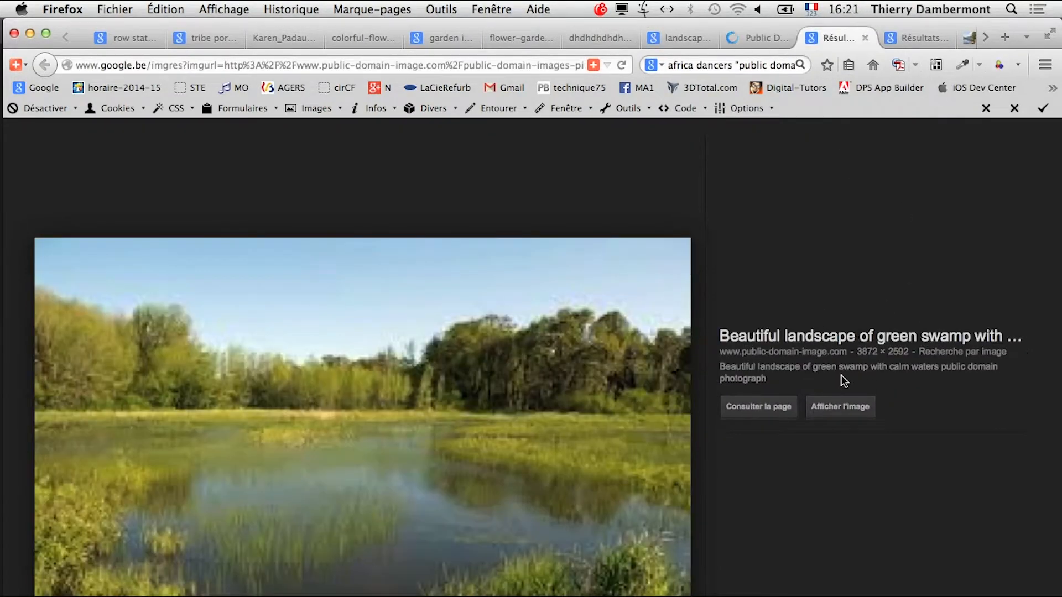
left_click(840, 407)
left_click(915, 39)
left_click(838, 416)
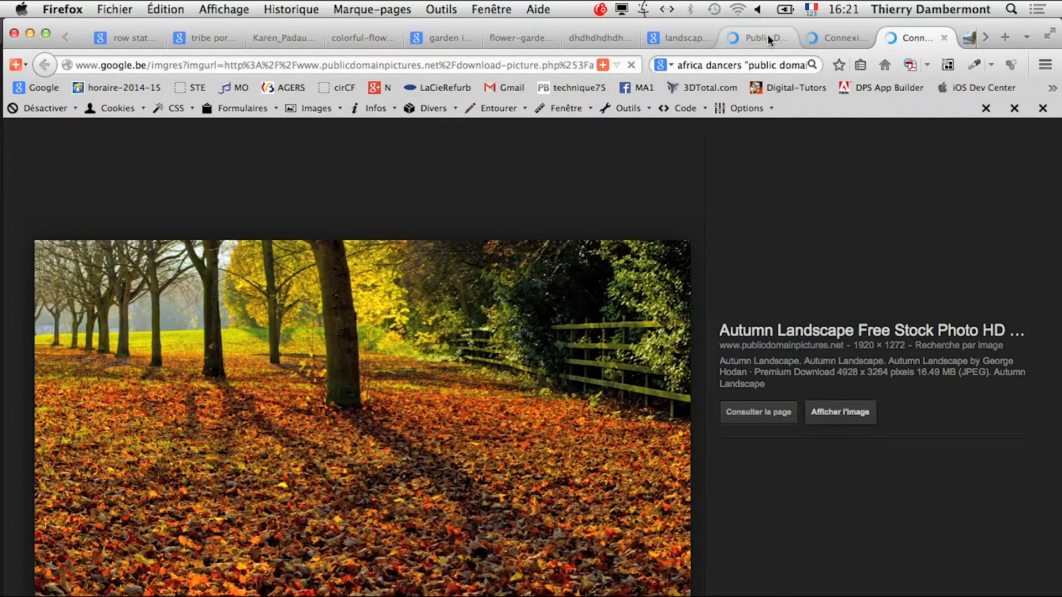
Search by image from the Afognak coastline result and display the original of the 3000 × 2005 Wikimedia Commons version
left_click(764, 37)
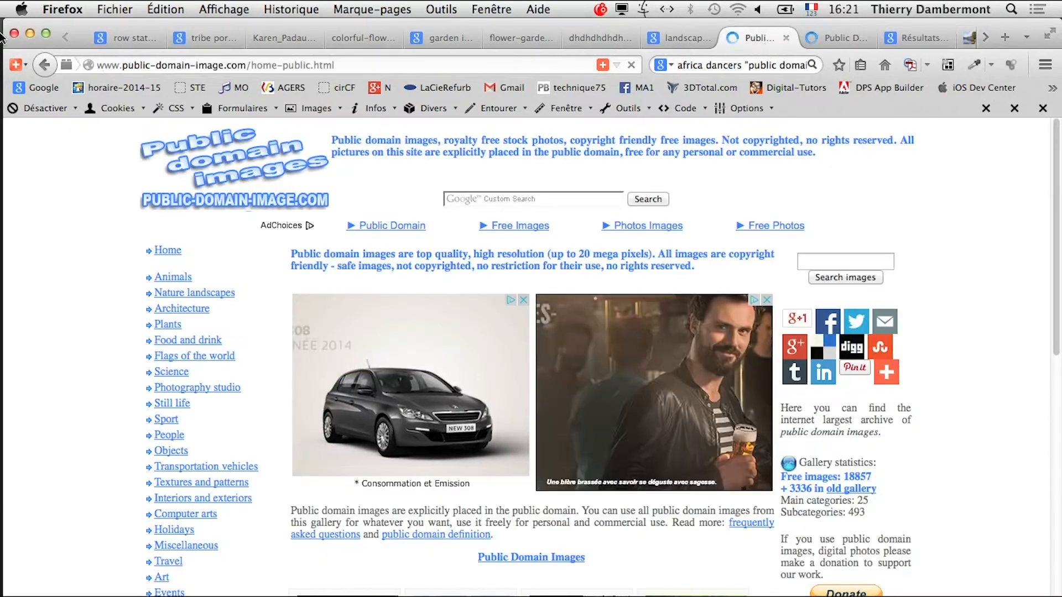
left_click(45, 65)
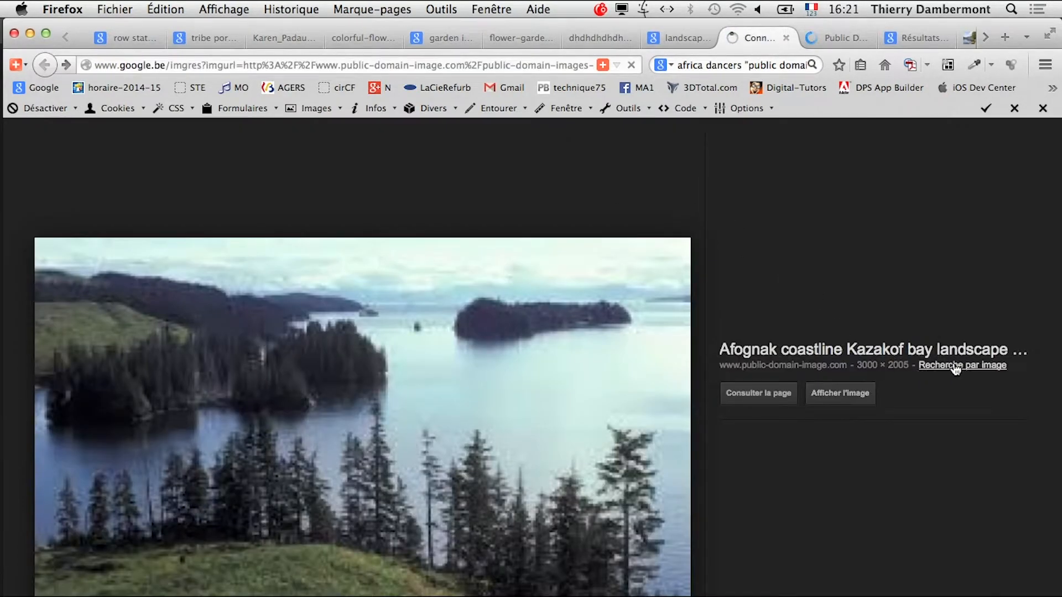
left_click(934, 366)
left_click(242, 295)
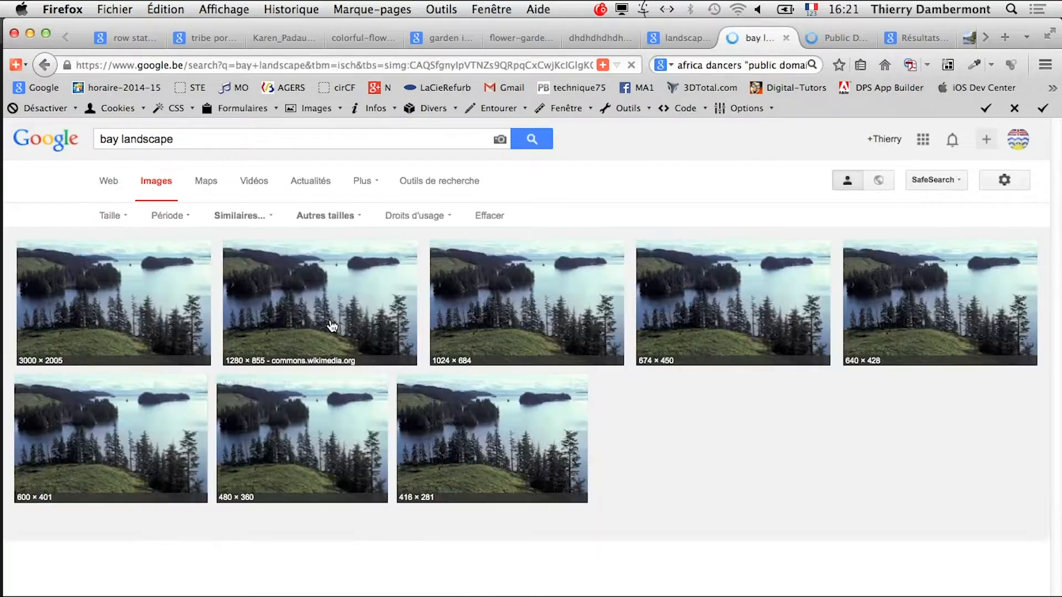
right_click(75, 273)
left_click(827, 37)
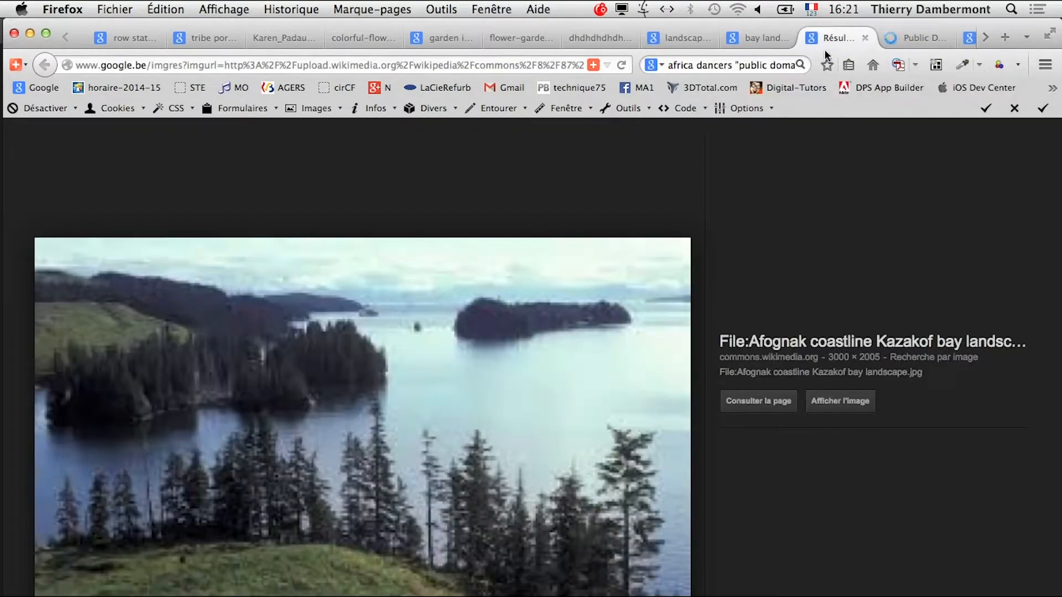
left_click(845, 400)
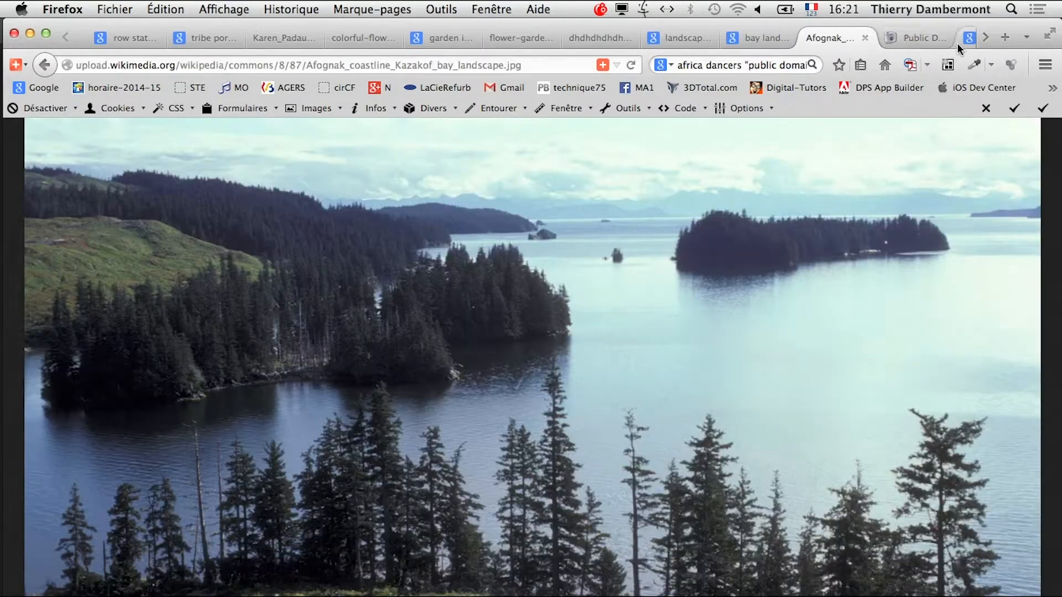
Close the public-domain-image.com homepage and open the original autumn landscape JPEG with Adobe Photoshop CC
scroll(917, 44, "down", 3)
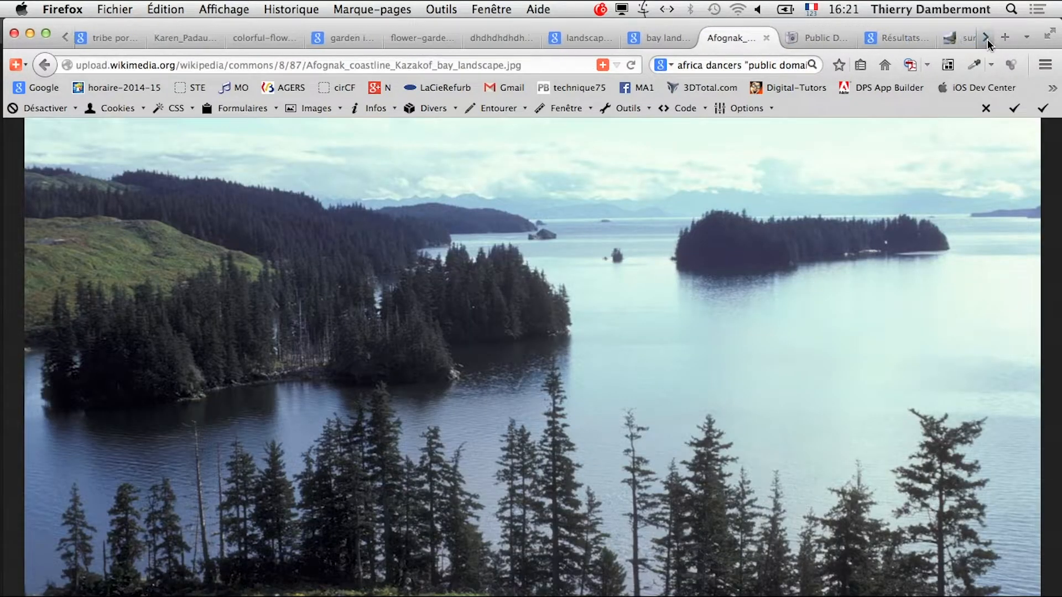
left_click(765, 38)
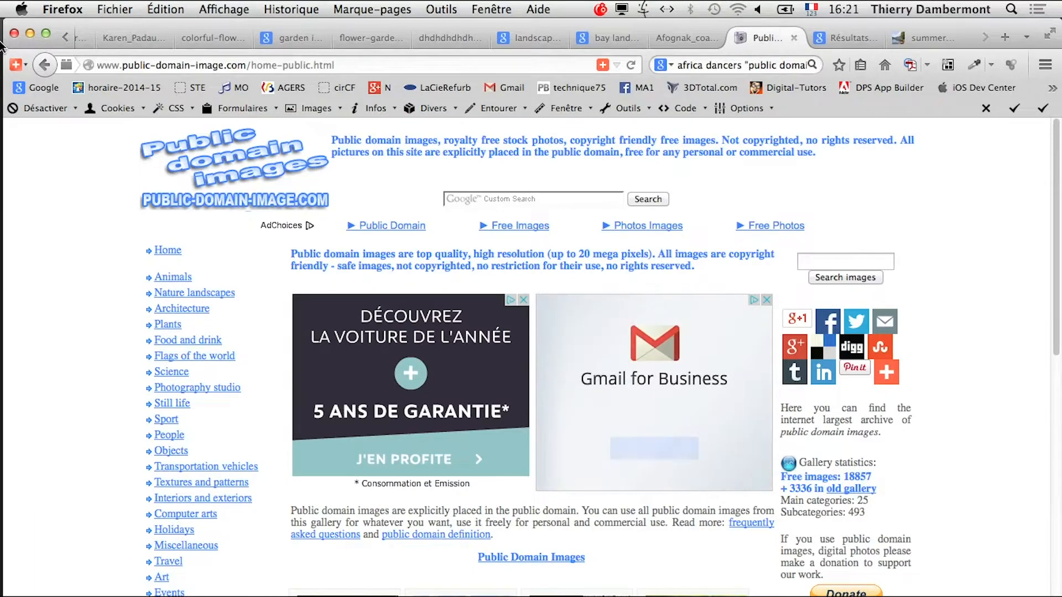
left_click(794, 39)
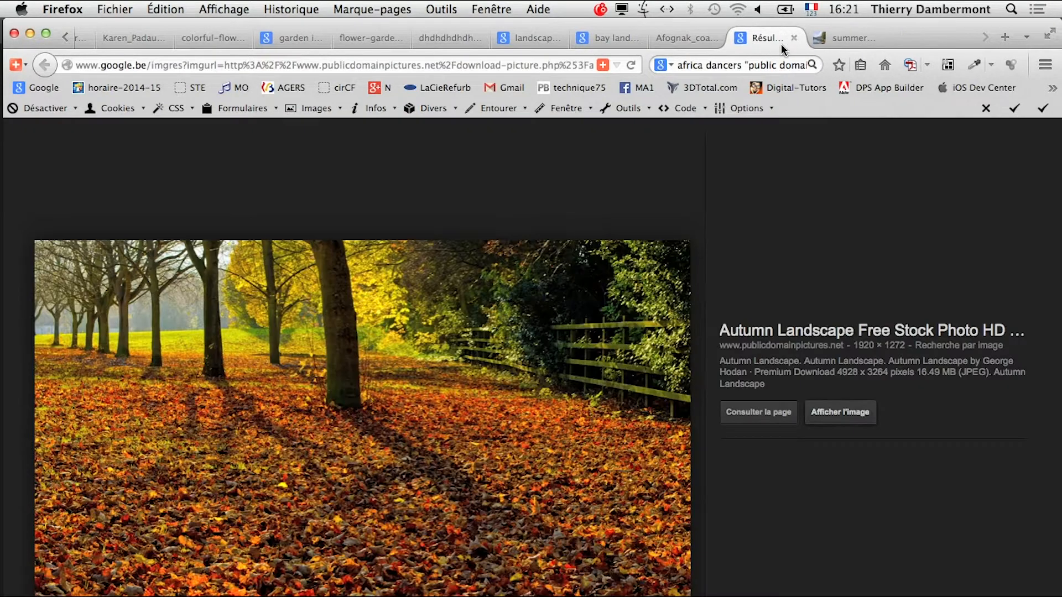
left_click(852, 412)
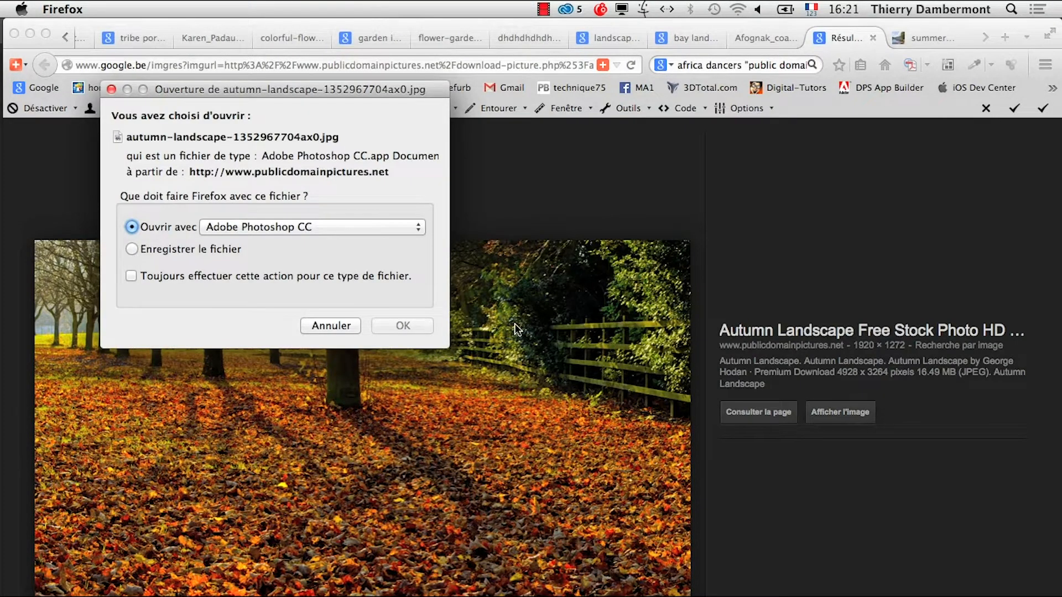
left_click(402, 325)
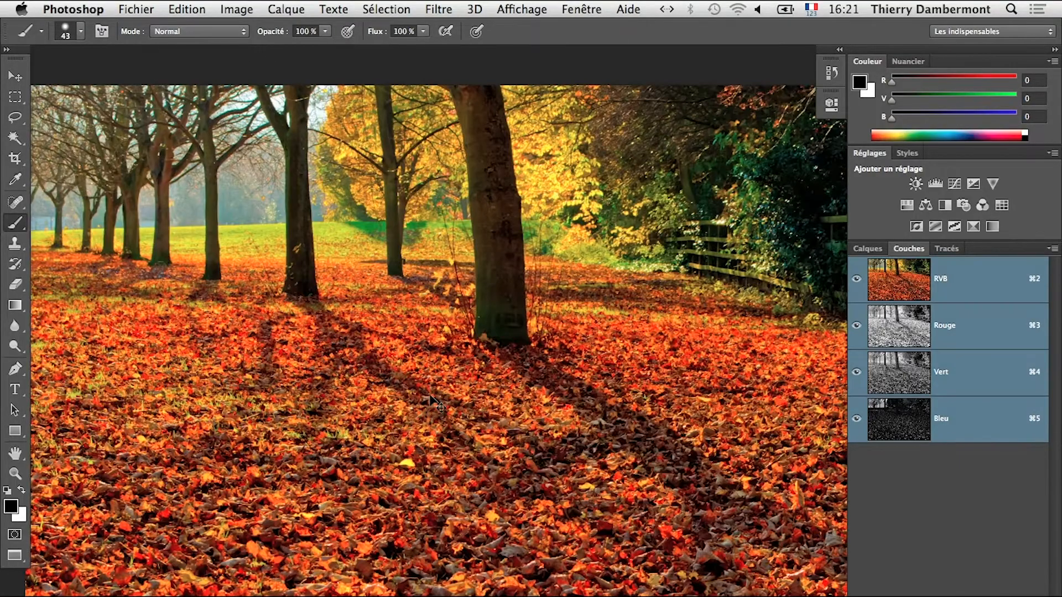
Return to Firefox and look through the open landscape tabs for the full-size Afognak coastline image
key("super+Tab")
left_click(846, 39)
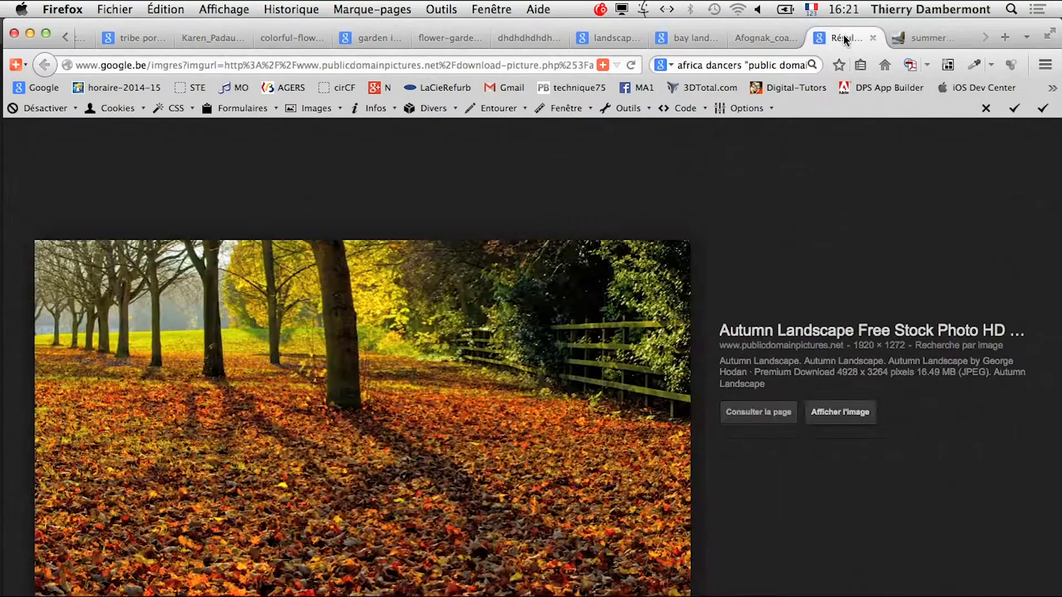
left_click(771, 38)
left_click(692, 39)
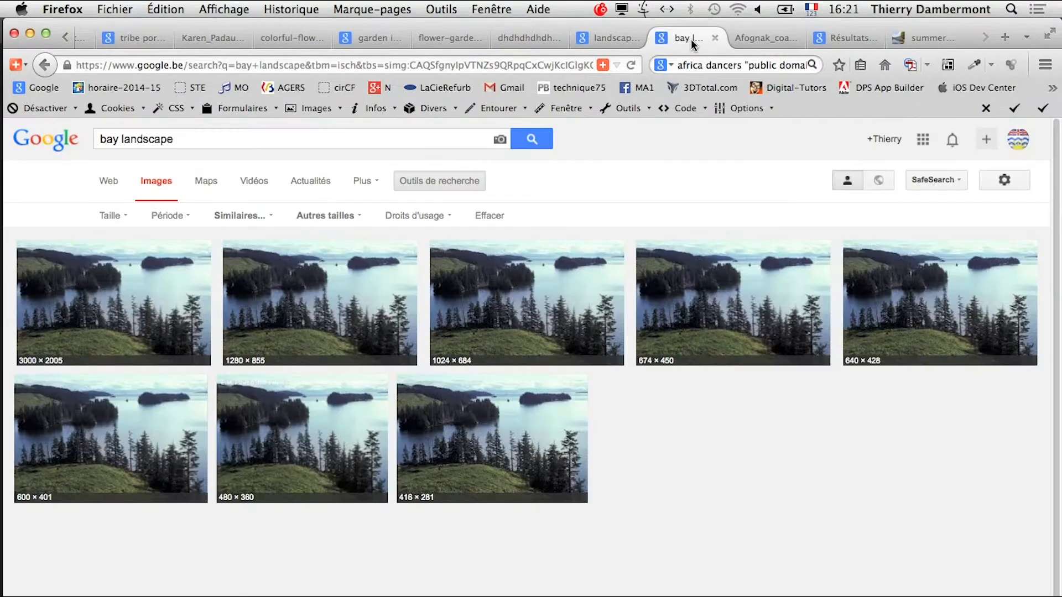
left_click(605, 39)
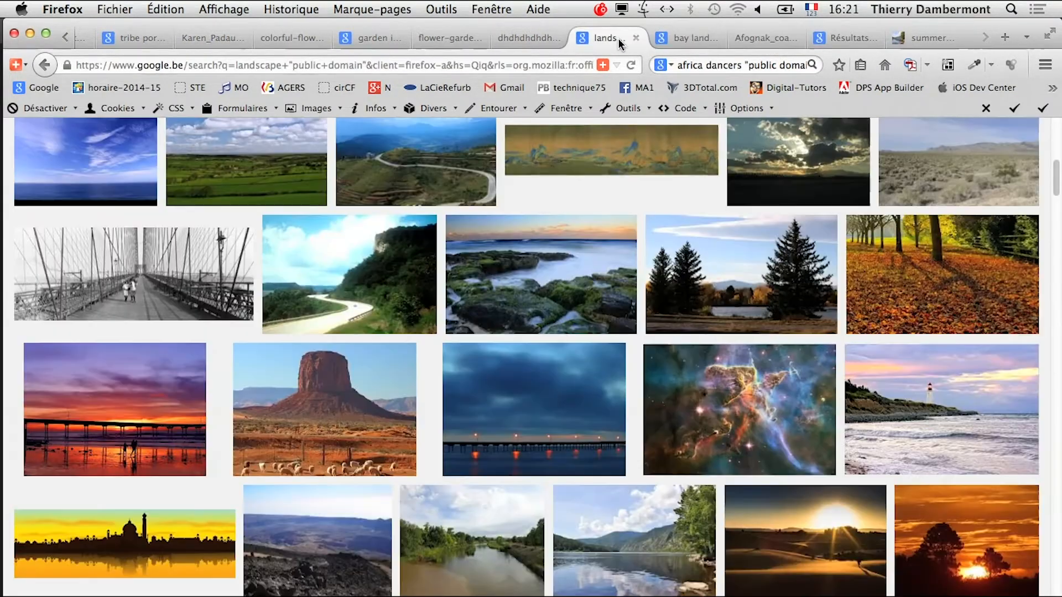
left_click(924, 39)
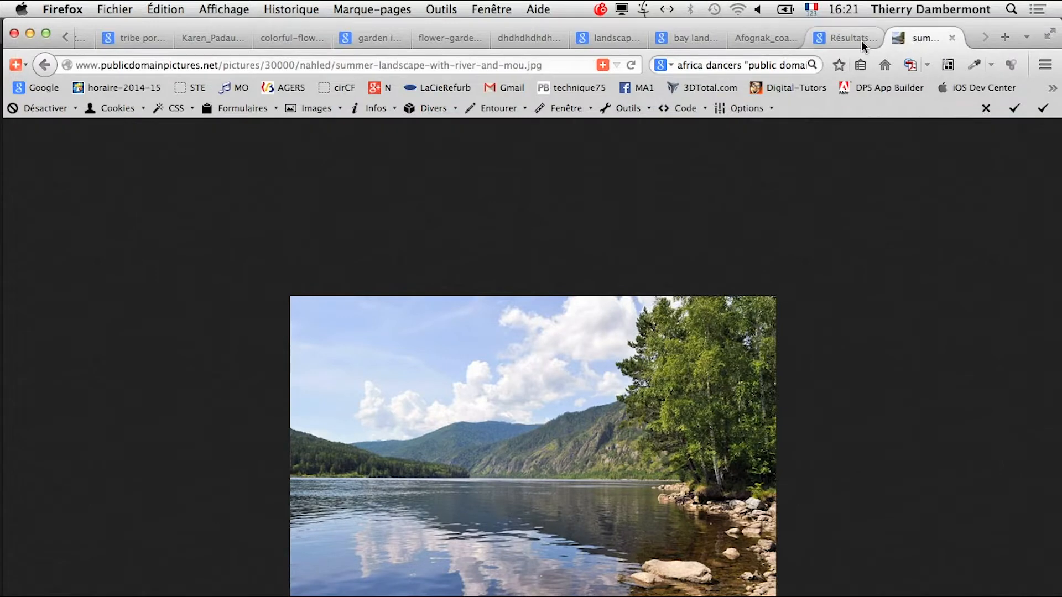
left_click(803, 42)
left_click(780, 39)
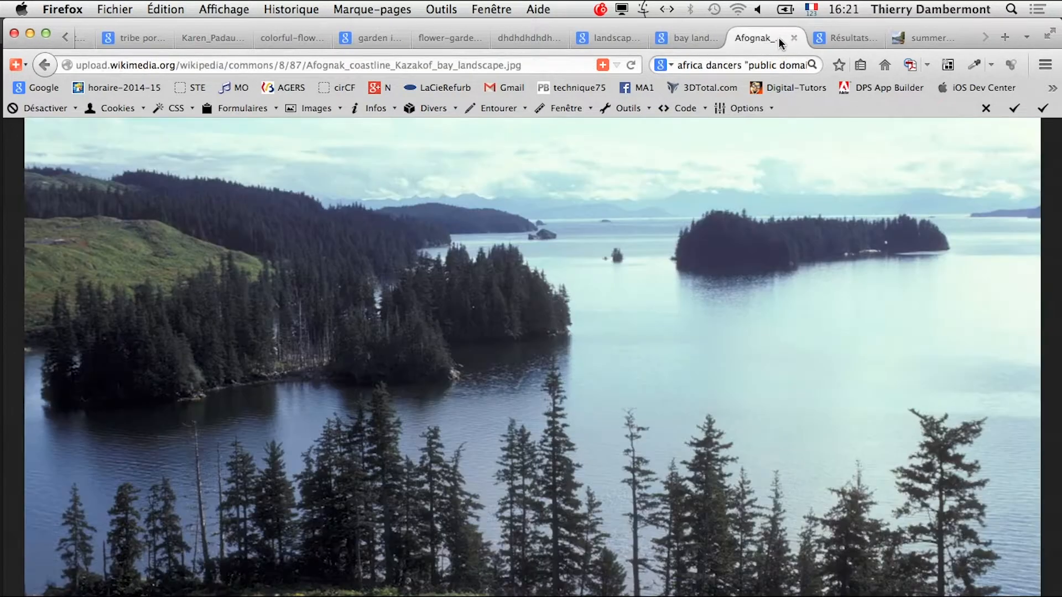
Save the Afognak coastline image as lac.jpg in the test infrarouge folder inside PS-2014-09-02
right_click(678, 285)
left_click(773, 336)
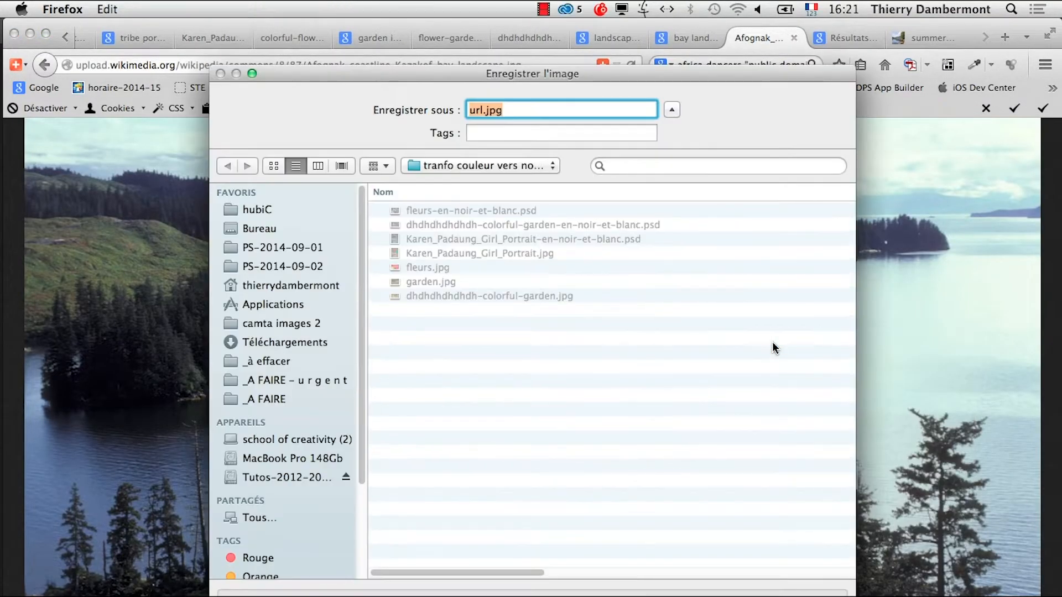
left_click(463, 165)
left_click(467, 180)
left_click_drag(509, 65, 516, 126)
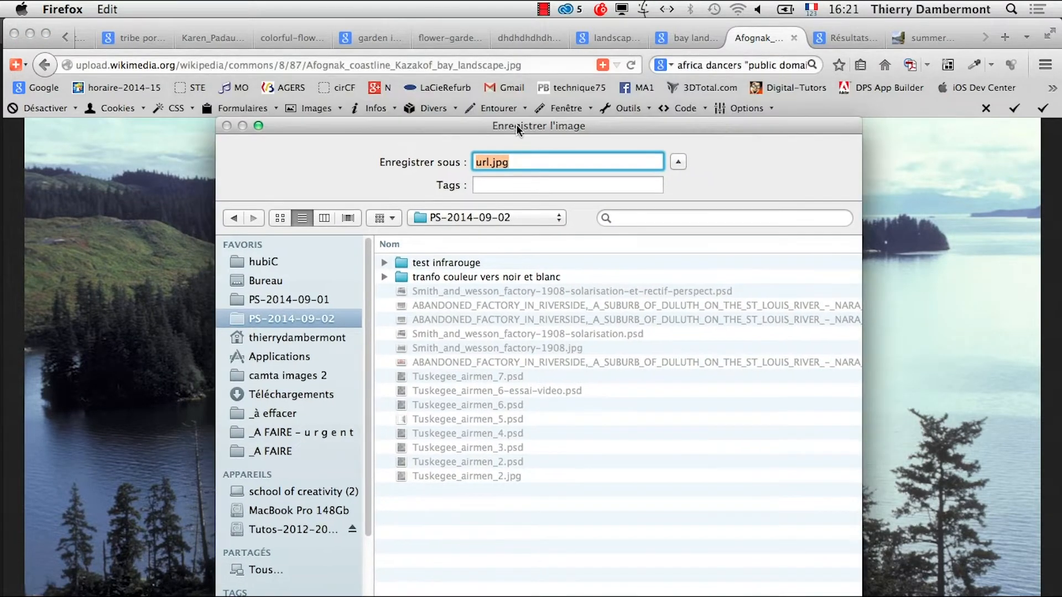
double_click(456, 264)
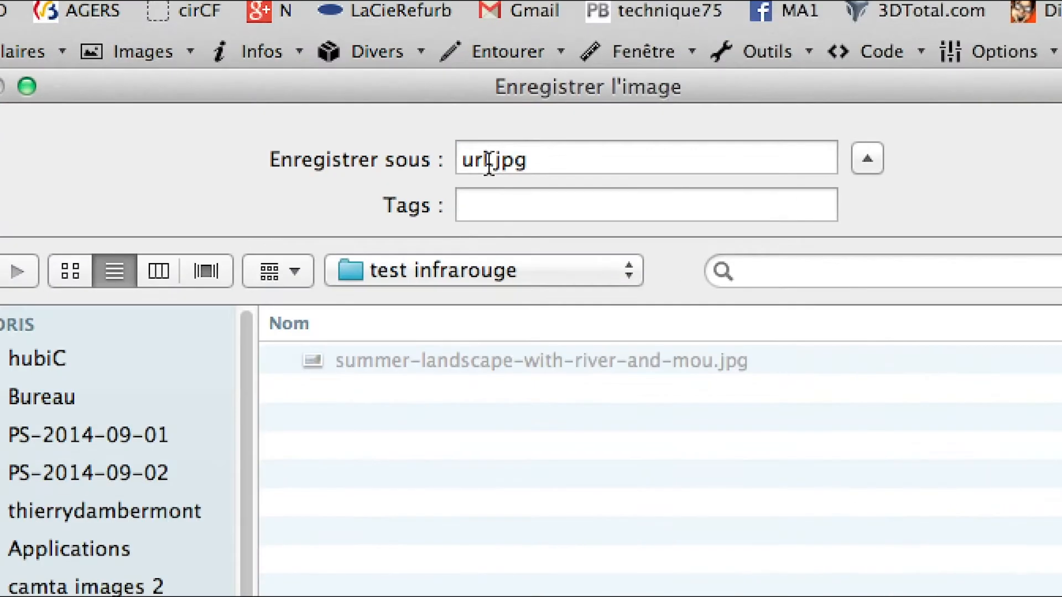
left_click(486, 162)
double_click(486, 162)
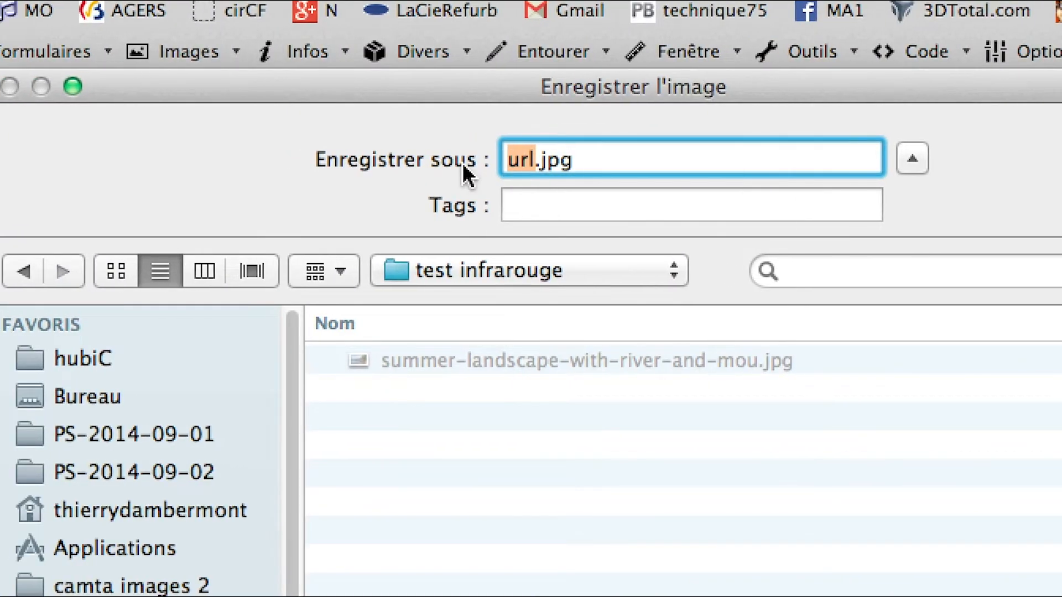
type("lac")
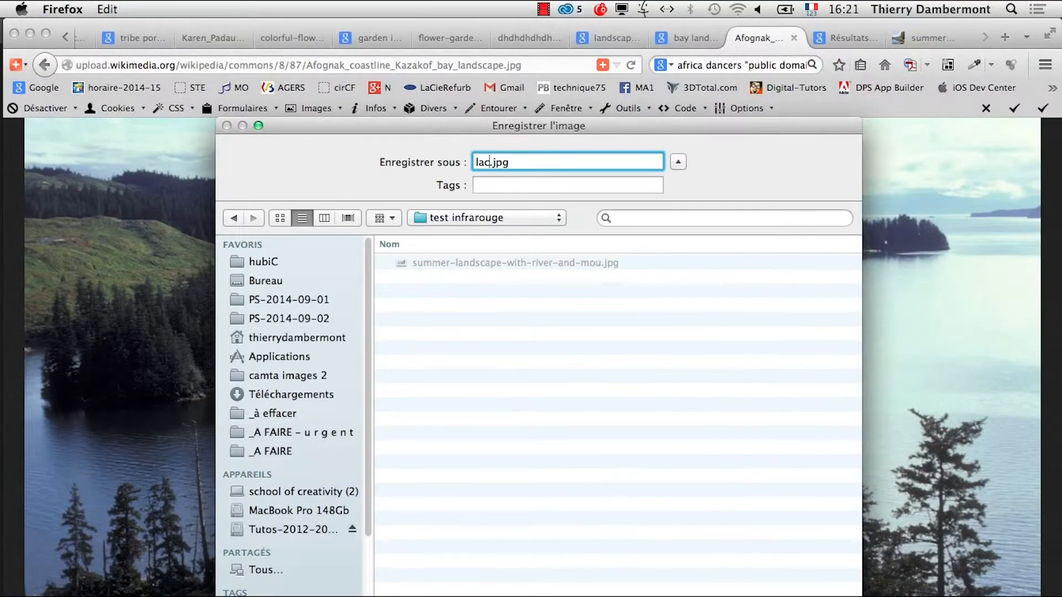
key("Return")
Review the landscape search results and the other open image tabs for further usable pictures
left_click(688, 38)
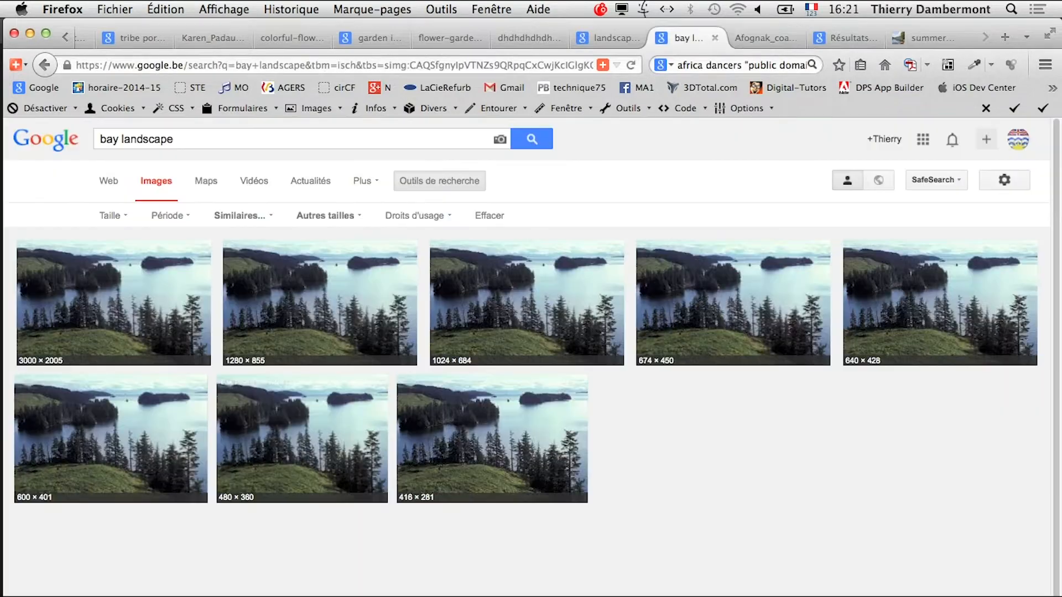
left_click(607, 37)
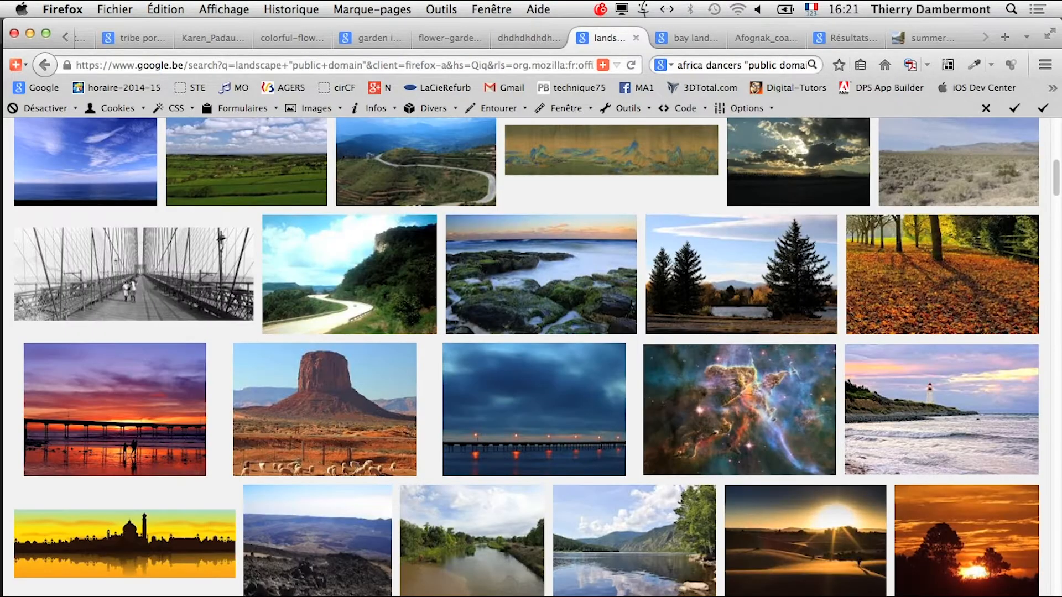
scroll(941, 276, "down", 10)
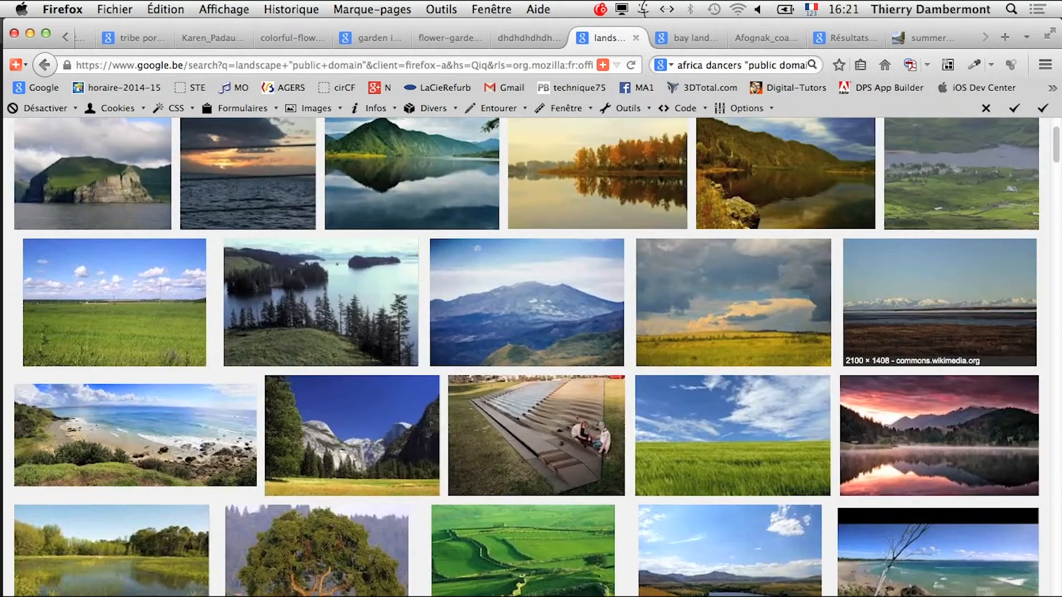
left_click(846, 38)
left_click(924, 37)
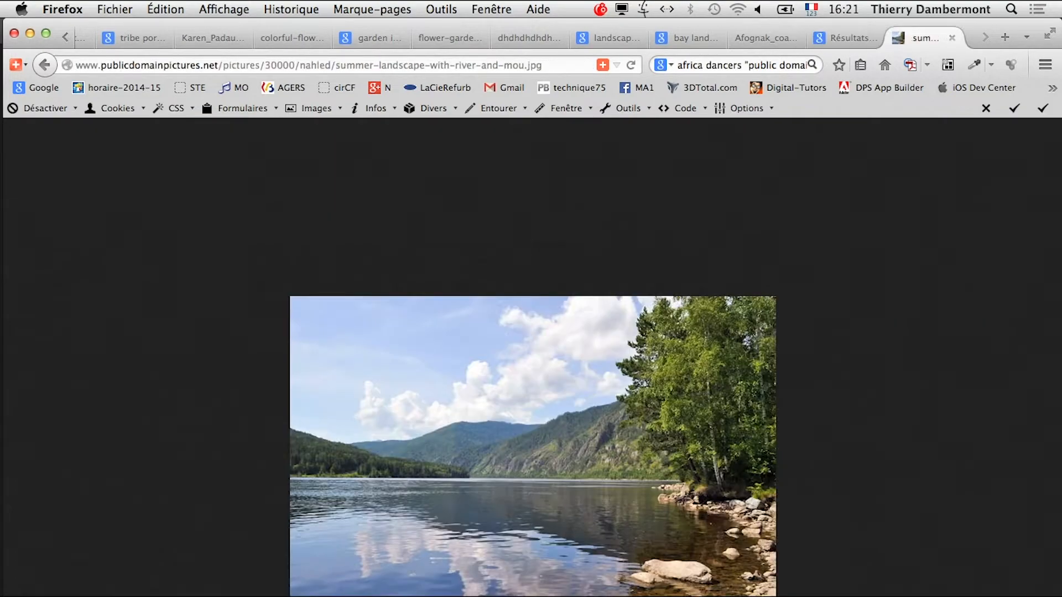
key("ctrl+shift+Tab")
key("ctrl+shift+Tab")
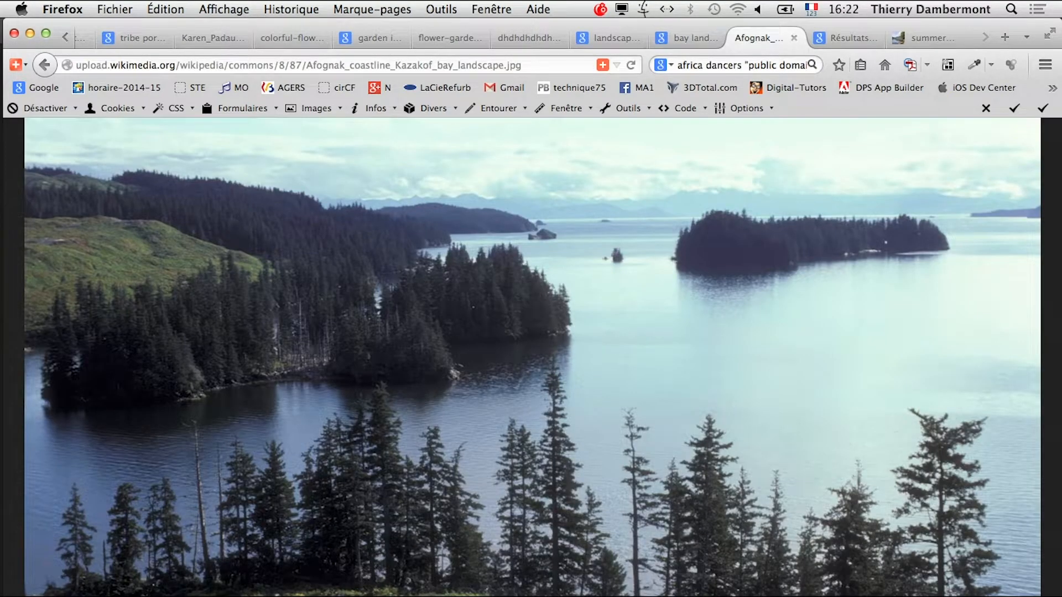
Switch to Photoshop and save the autumn landscape as a JPEG at the highest quality in PS-2014-09-02's test infrarouge folder
key("super+Tab")
key("Tab")
left_click(449, 407)
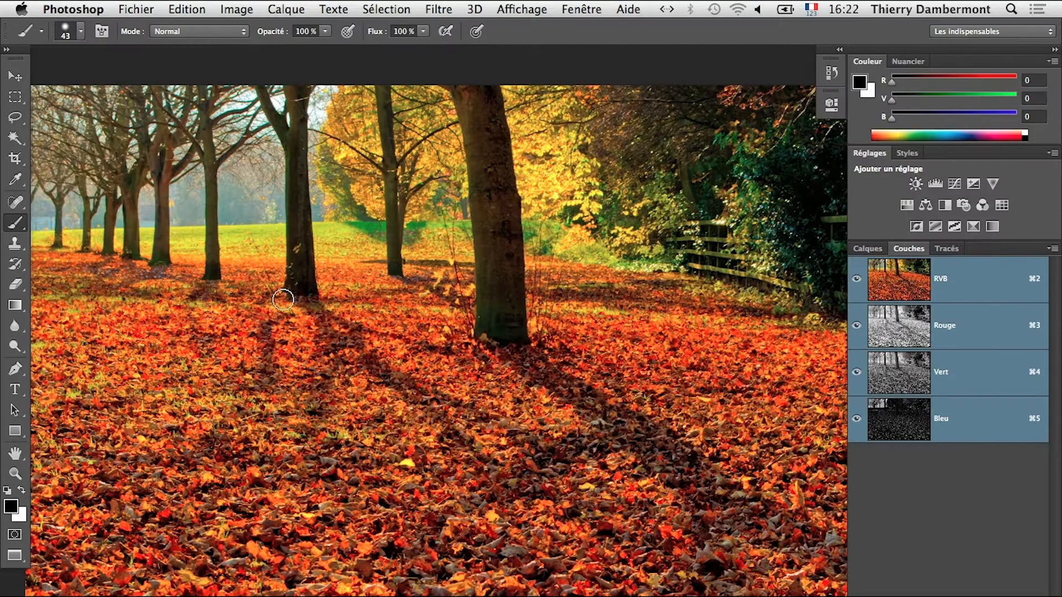
left_click(136, 9)
left_click(200, 184)
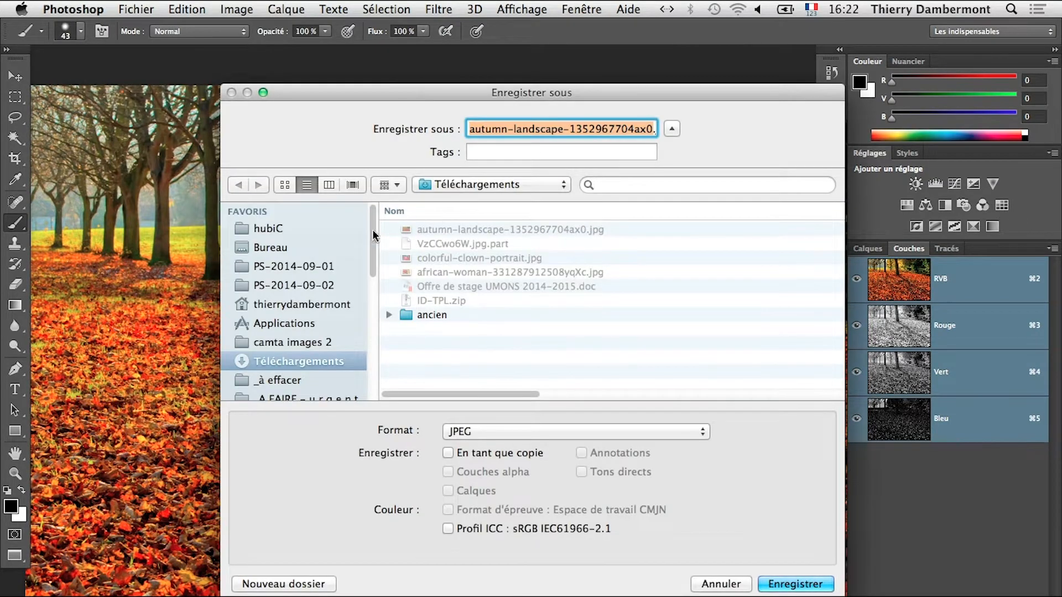
left_click(280, 286)
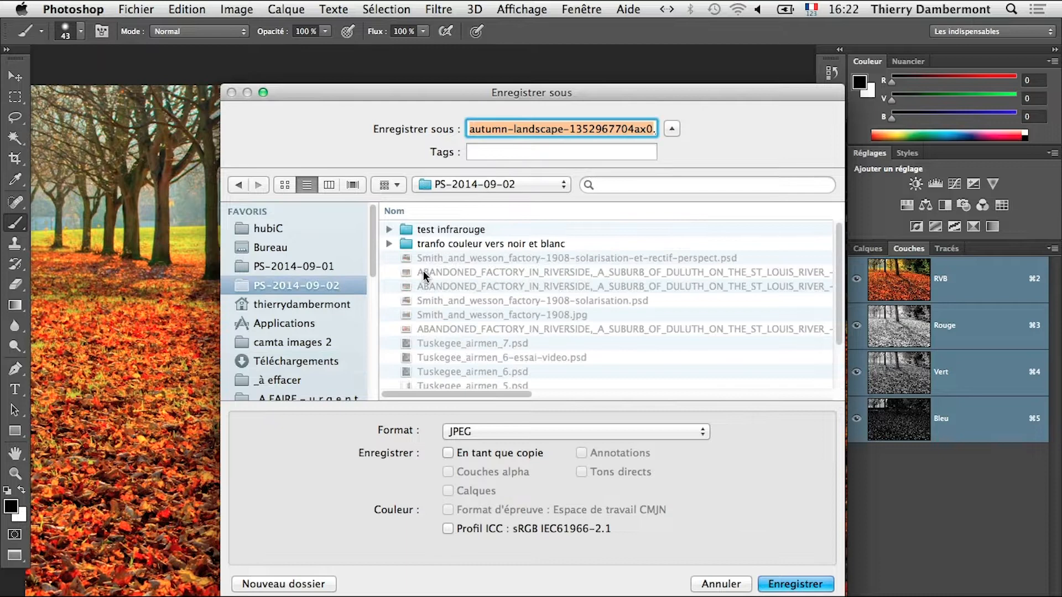
double_click(476, 230)
left_click(795, 584)
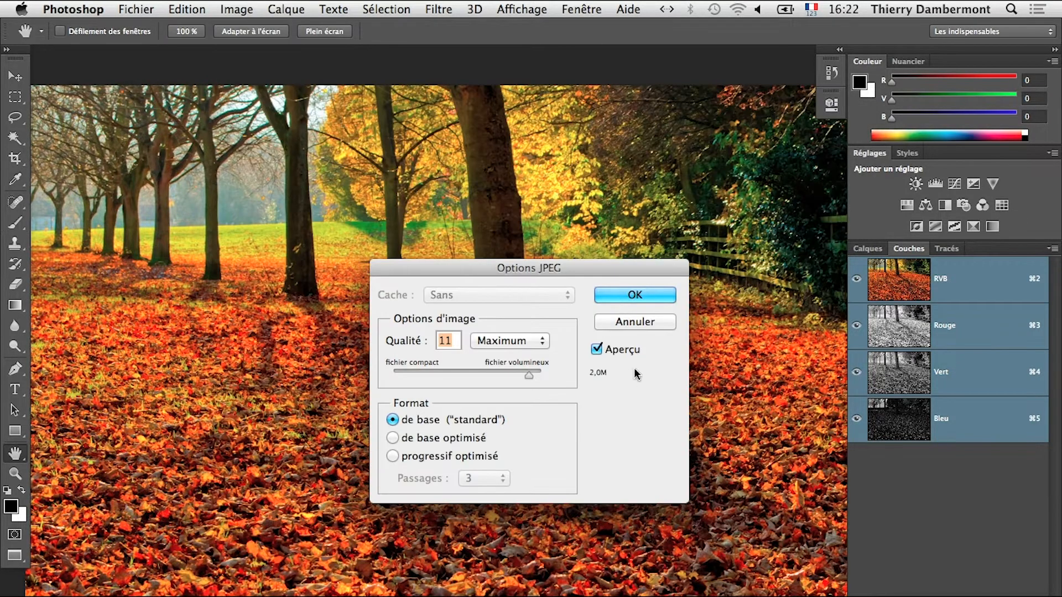
left_click_drag(528, 375, 542, 375)
left_click(621, 299)
Switch to Firefox and open the red desert butte picture from the public-domain landscape results in a new tab
key("super+Tab")
key("Tab")
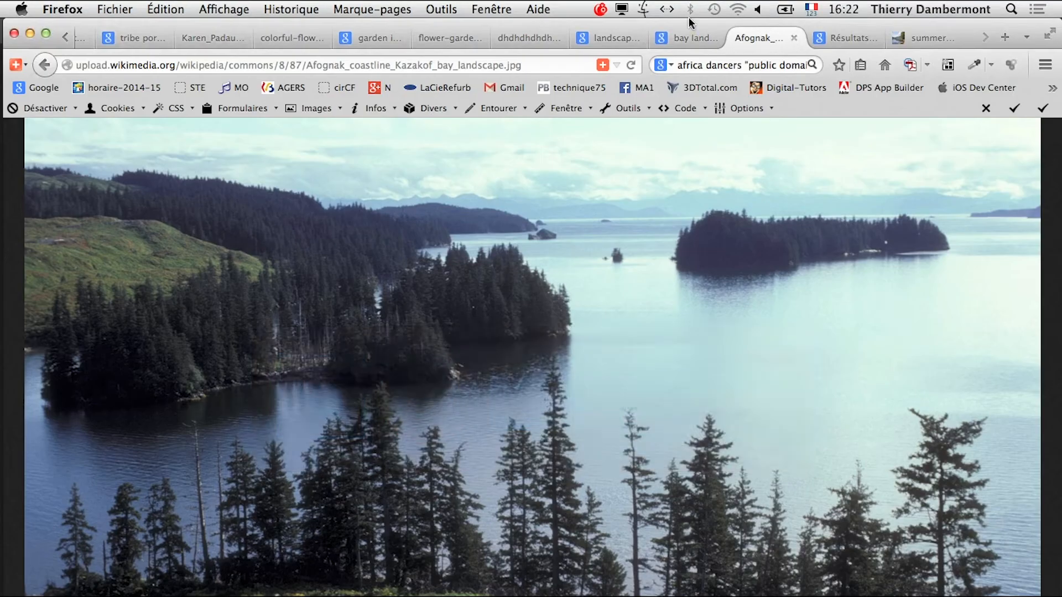
left_click(609, 38)
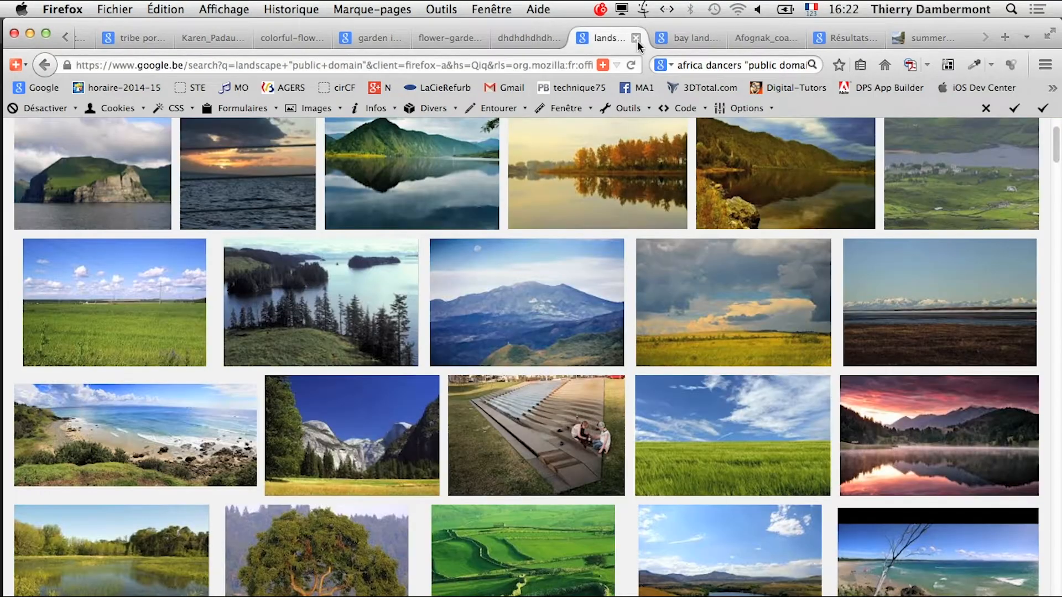
scroll(714, 471, "down", 5)
scroll(713, 473, "down", 3)
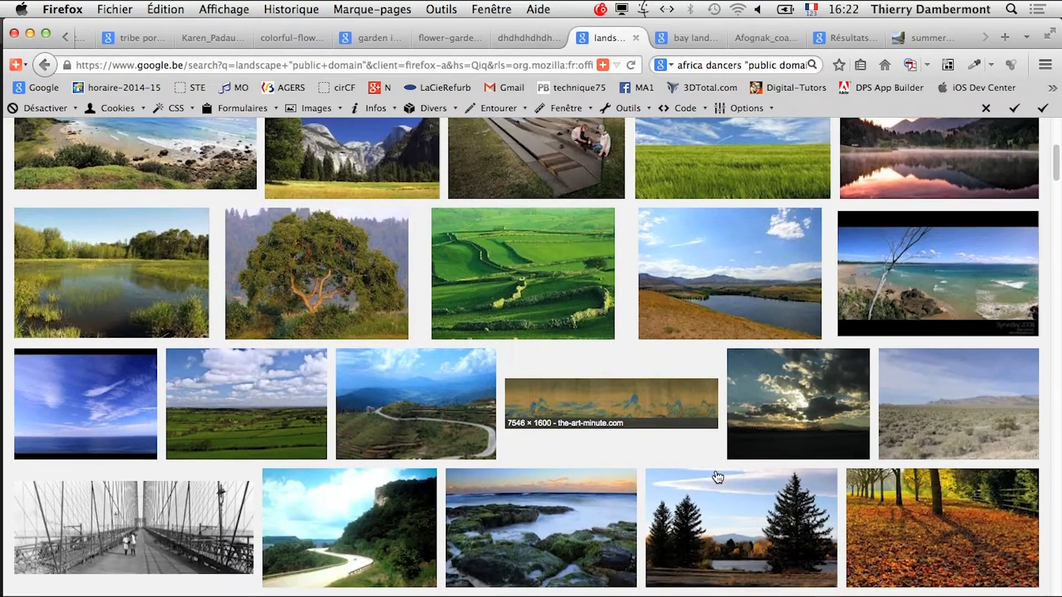
scroll(754, 478, "down", 7)
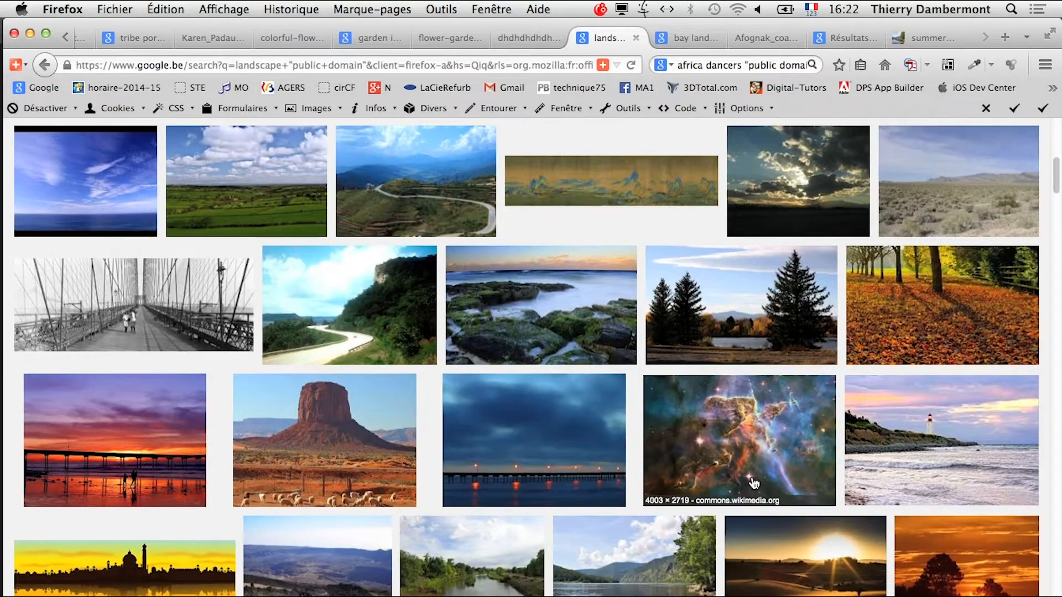
scroll(753, 484, "down", 1)
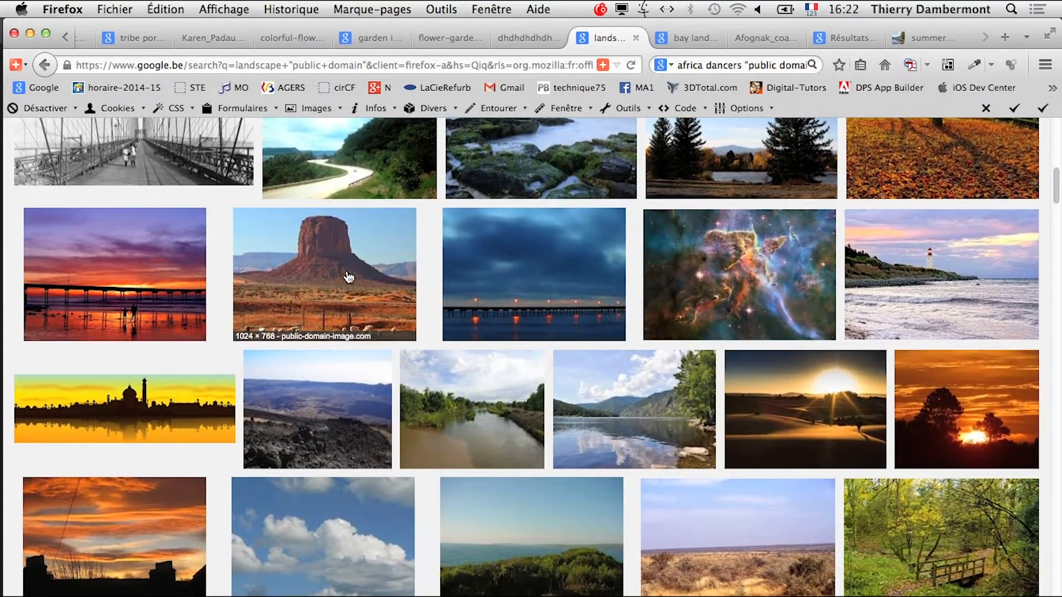
right_click(343, 273)
left_click(382, 280)
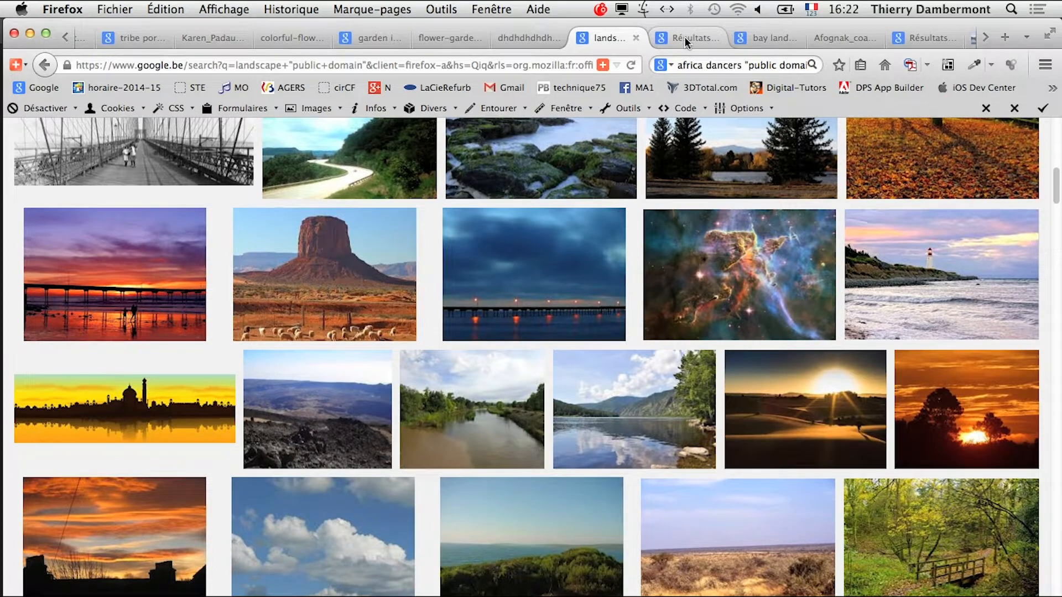
Run a Google search by image on the red desert picture and list all its available sizes
left_click(685, 38)
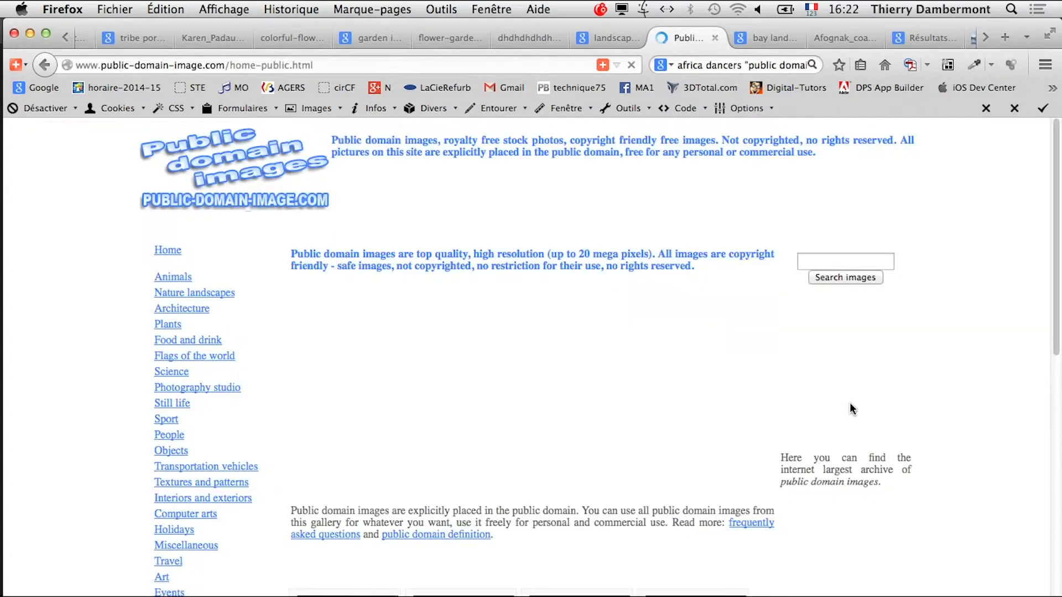
key("super+Left")
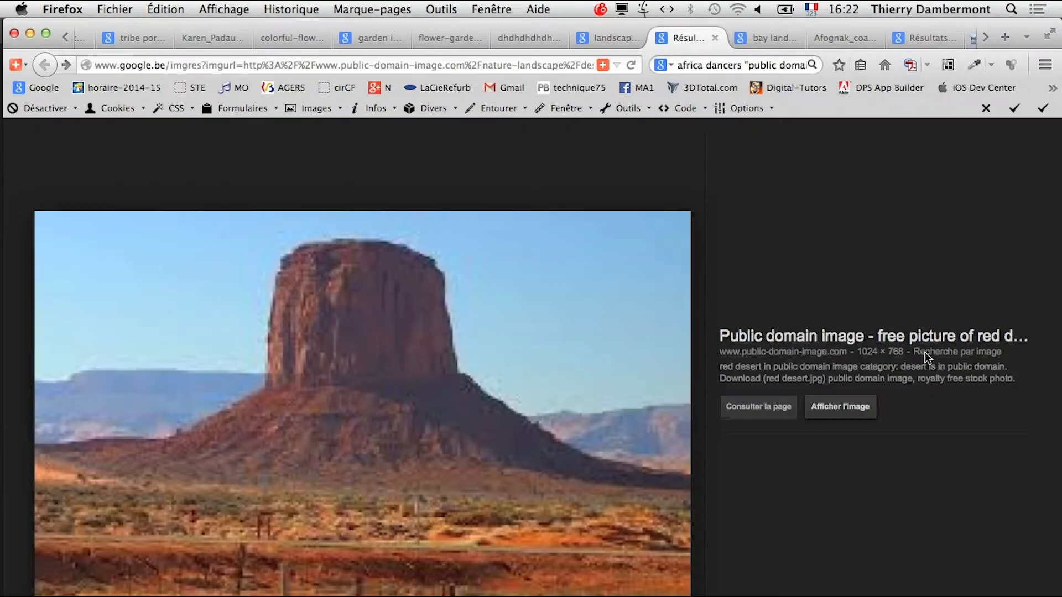
left_click(950, 352)
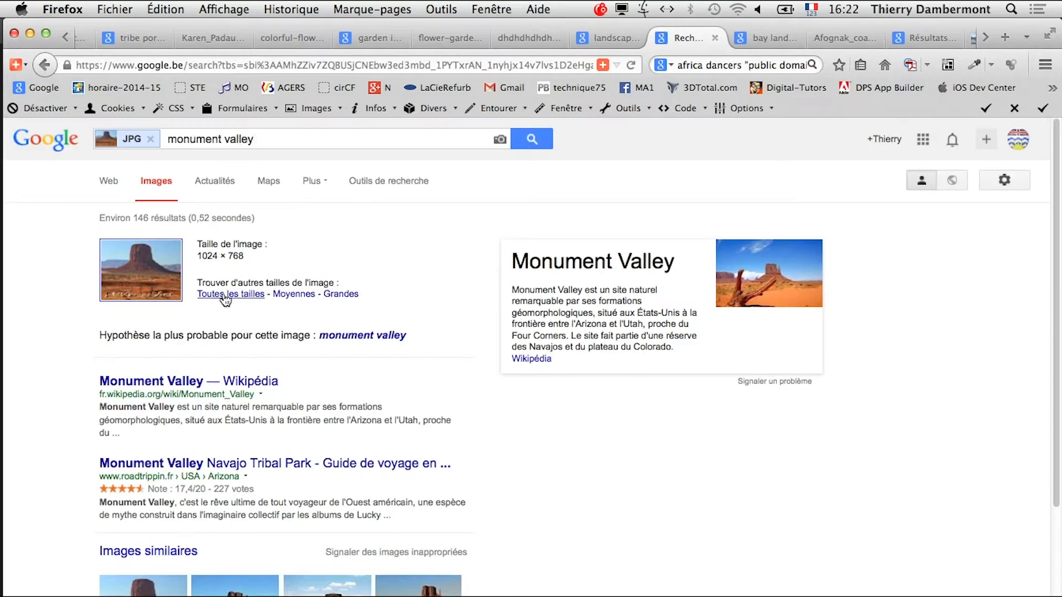
left_click(226, 299)
Try to display the full 1280 × 960 red desert image from public-domain-image.com in a new tab
right_click(95, 299)
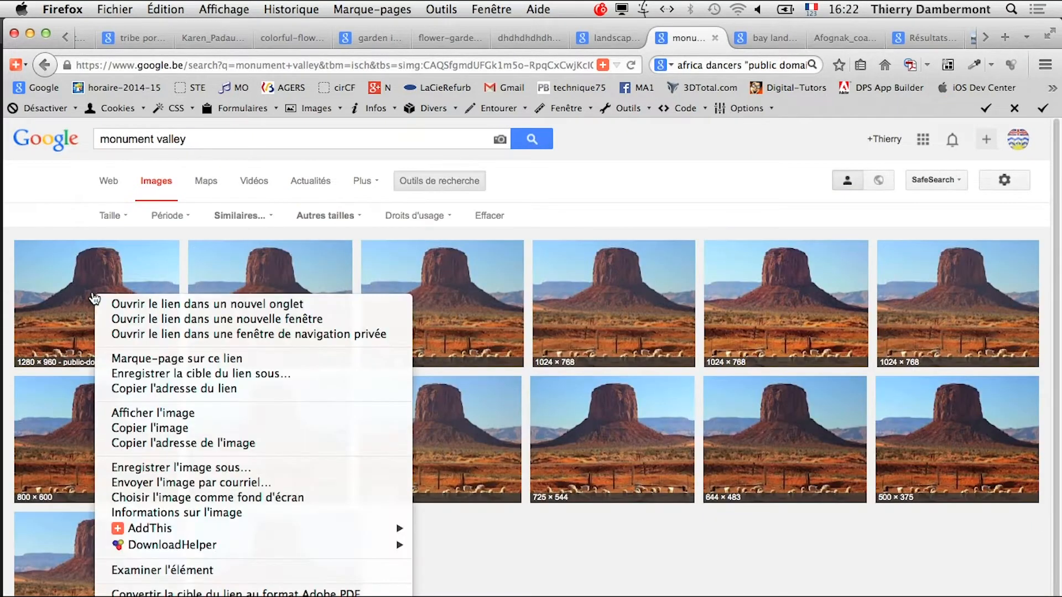
left_click(118, 304)
key("ctrl+Tab")
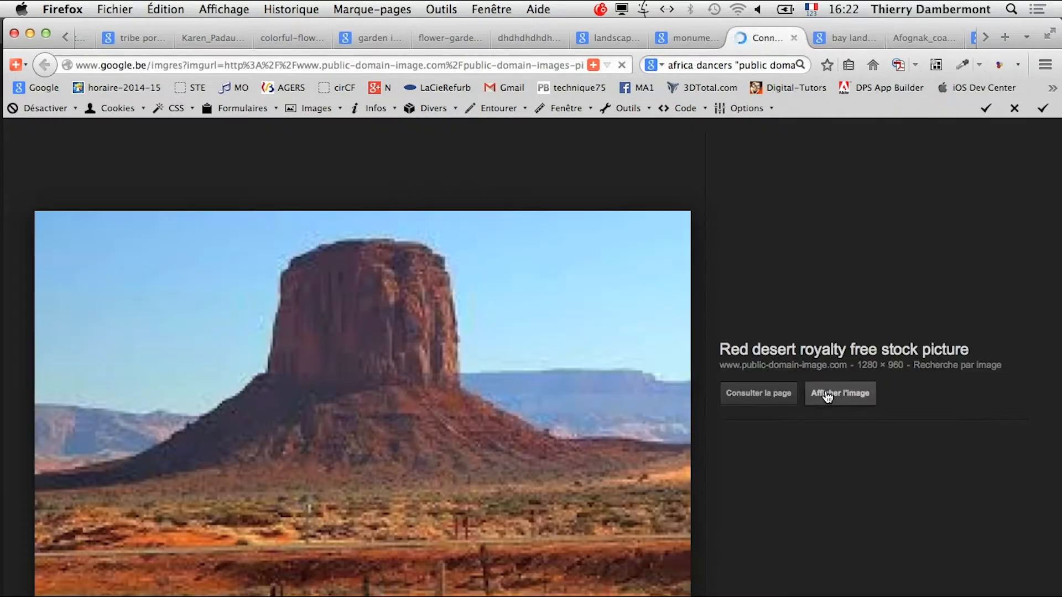
left_click(828, 396)
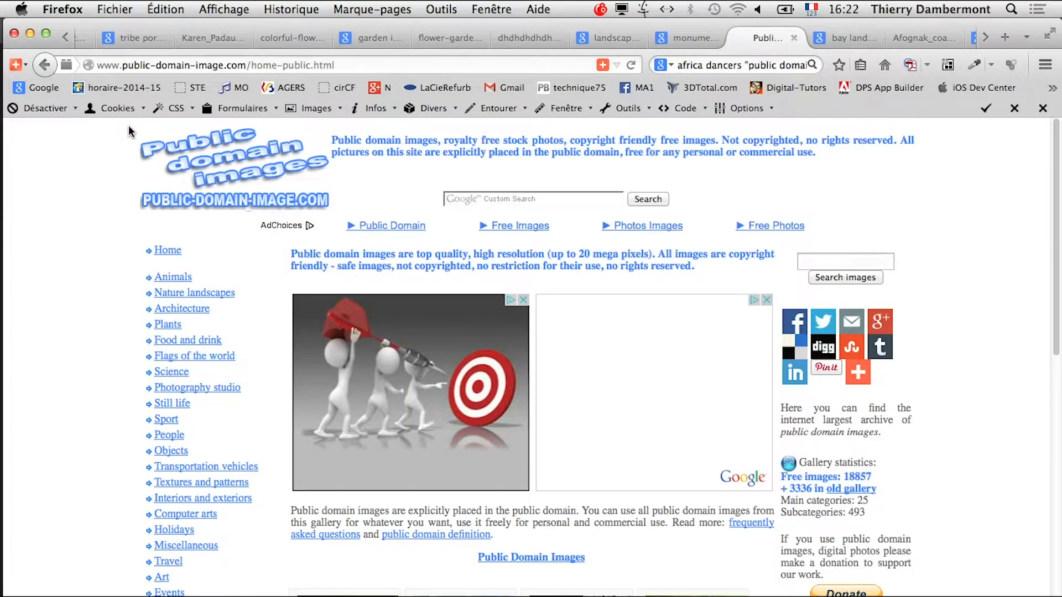
key("super+Left")
Try to display the full 1024 × 768 Monument Valley image from pdphoto.org in a new tab
left_click(688, 38)
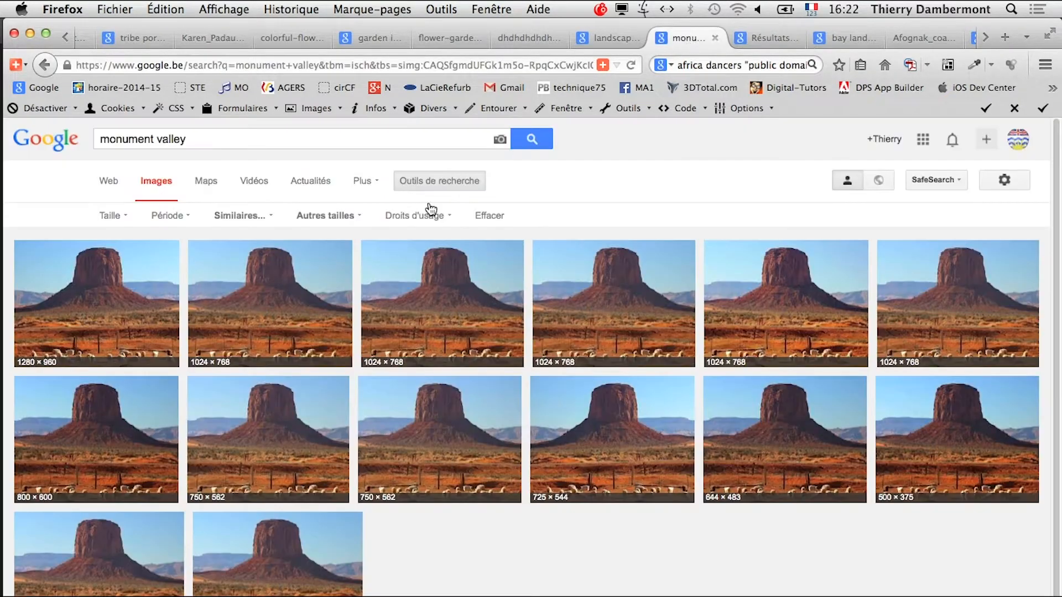
right_click(234, 305)
left_click(265, 322)
left_click(778, 39)
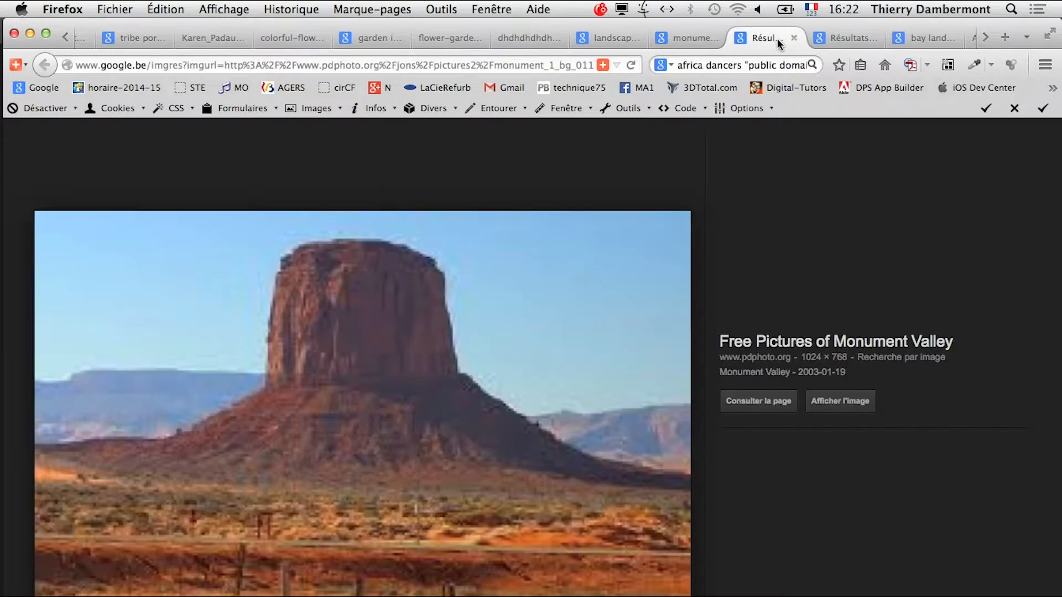
left_click(843, 406)
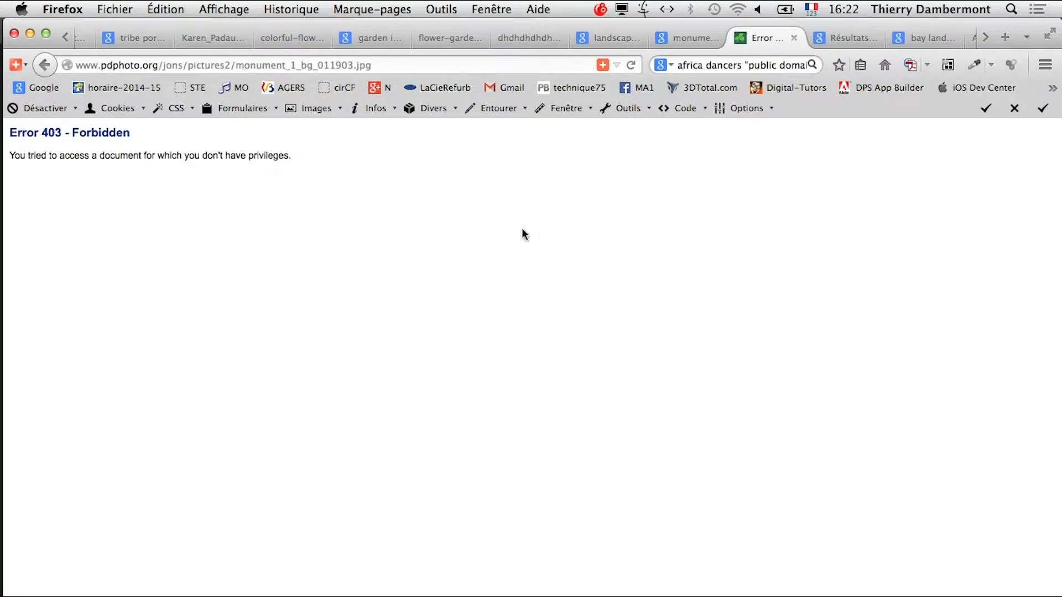
Open the third Monument Valley result in a new tab and display its full-size image from wpthememirage.com
left_click(687, 38)
right_click(477, 263)
left_click(496, 283)
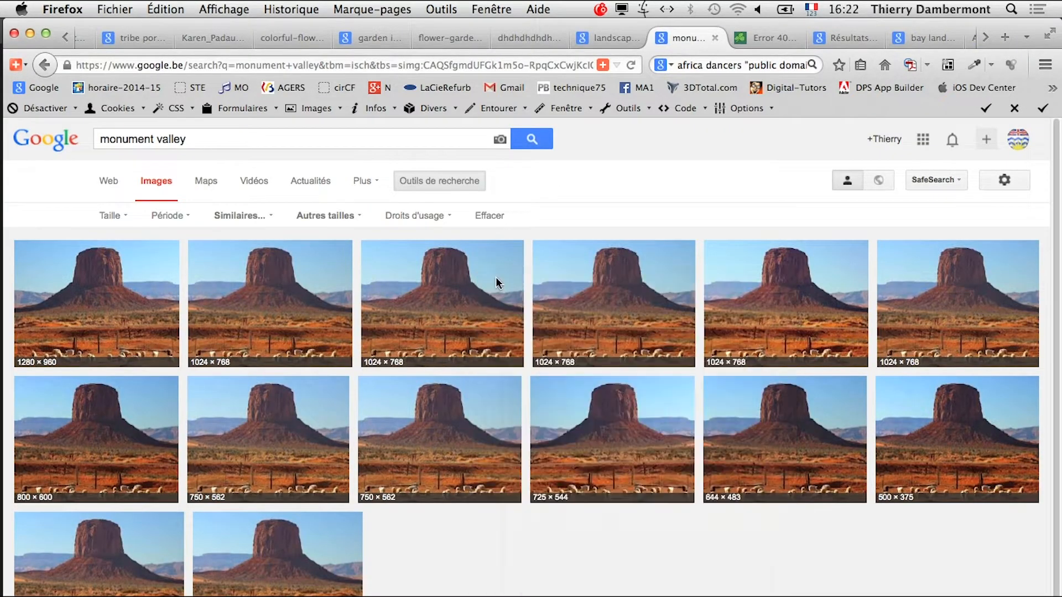
left_click(766, 38)
left_click(843, 408)
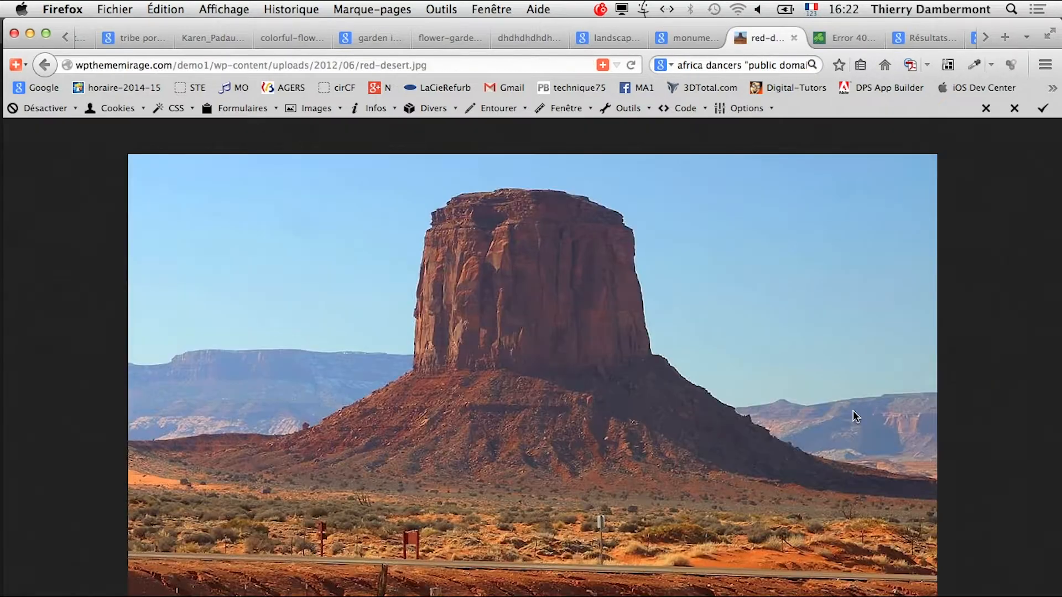
Save the full-size butte image as red-desert.jpg in the test infrarouge folder
right_click(590, 392)
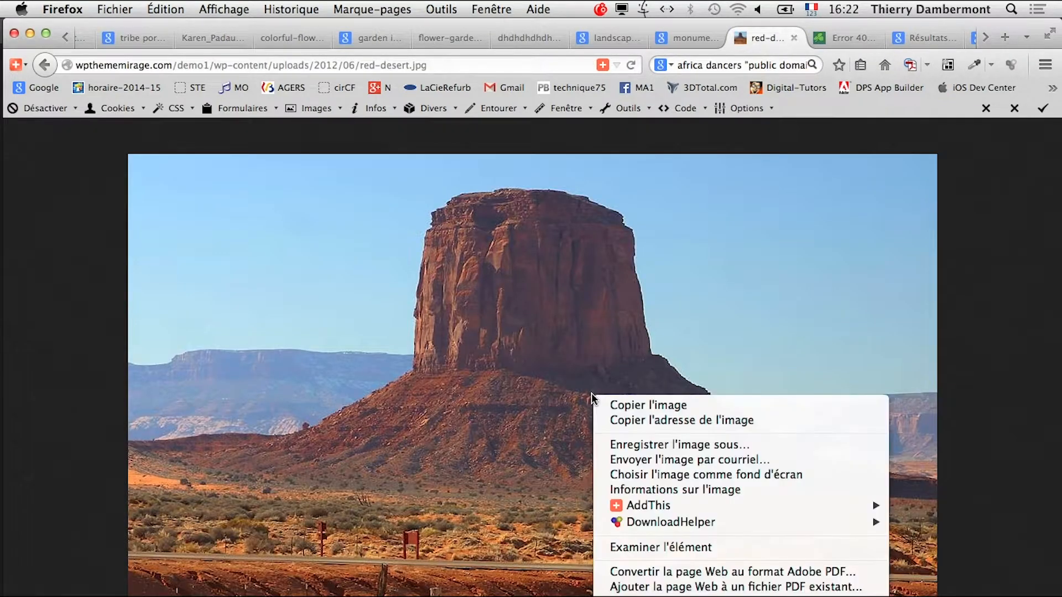
left_click(639, 442)
key("Return")
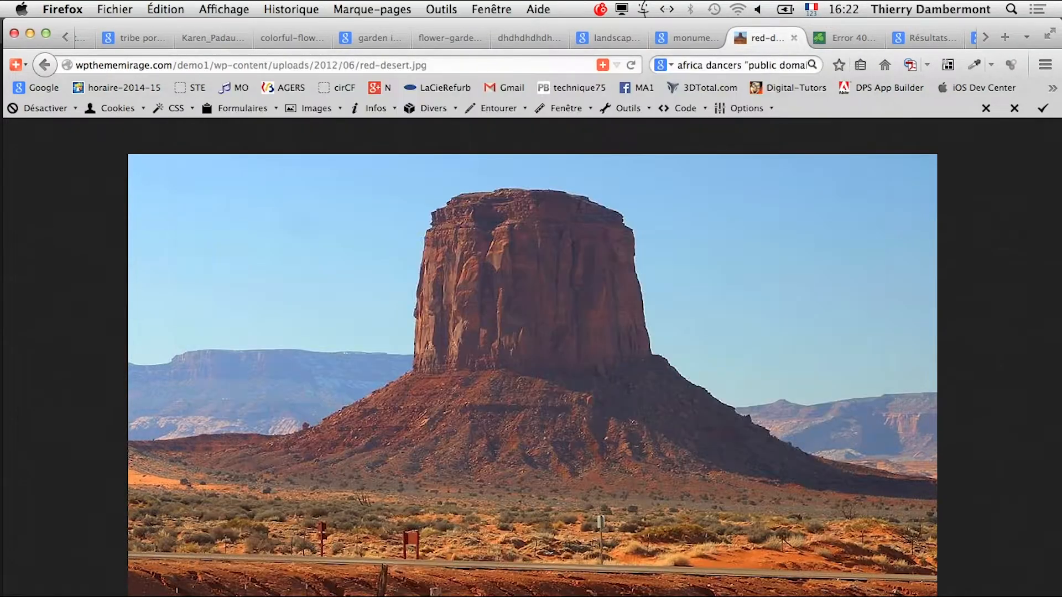
Switch to Photoshop and open lac.jpg, red-desert.jpg and summer-landscape-with-river-and-mou.jpg from the test infrarouge folder
key("super+Tab")
left_click(424, 397)
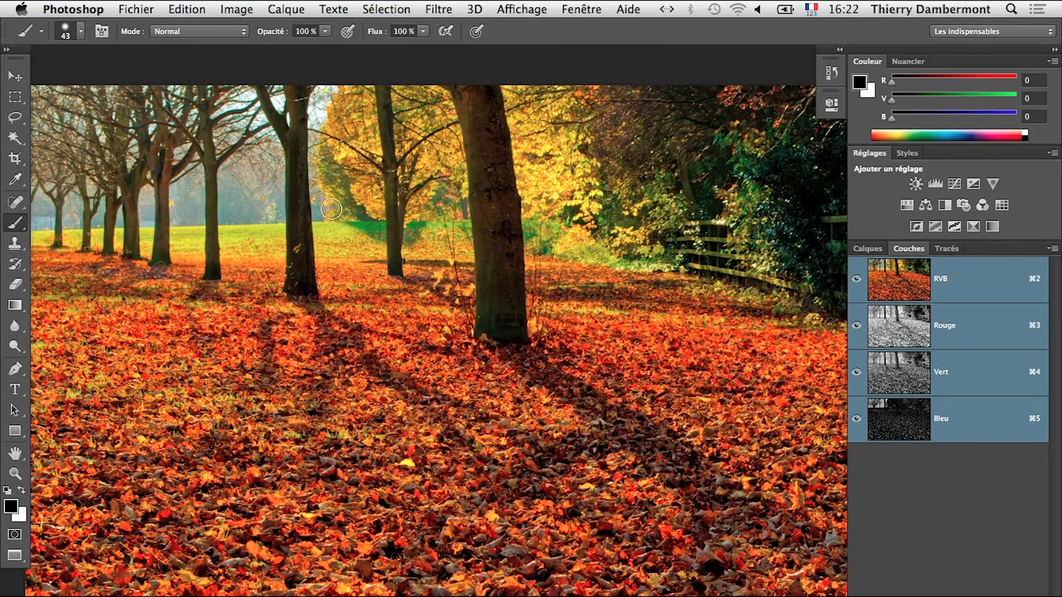
left_click(448, 433, "alt")
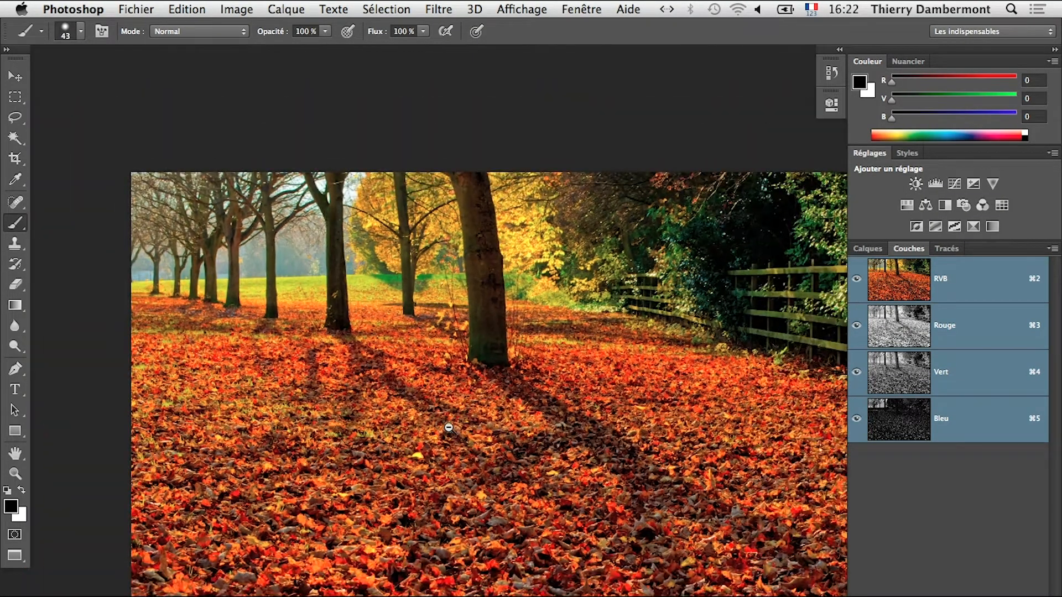
left_click(579, 7)
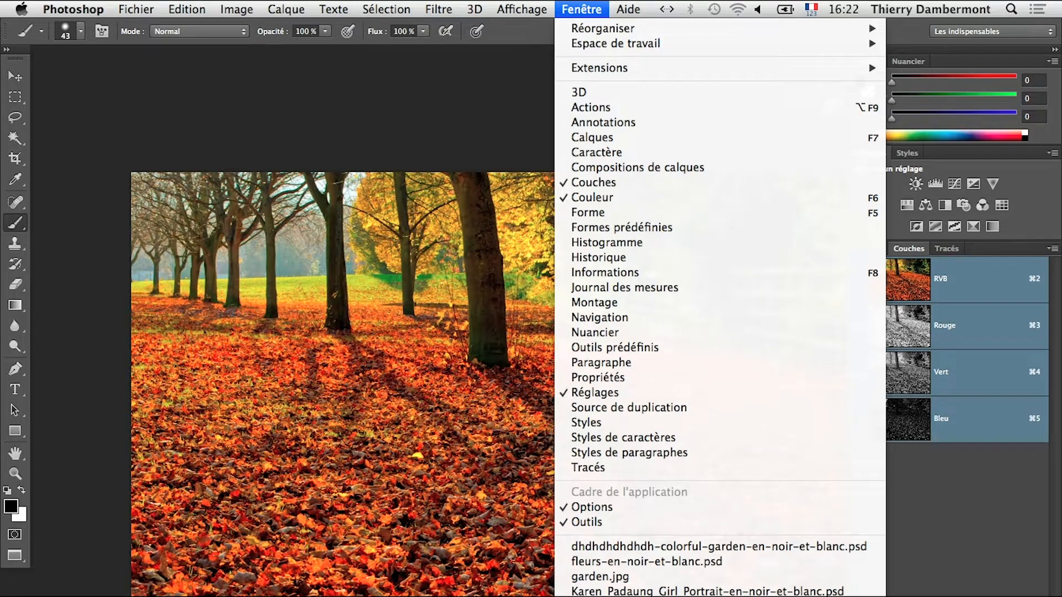
left_click(98, 240)
left_click(136, 9)
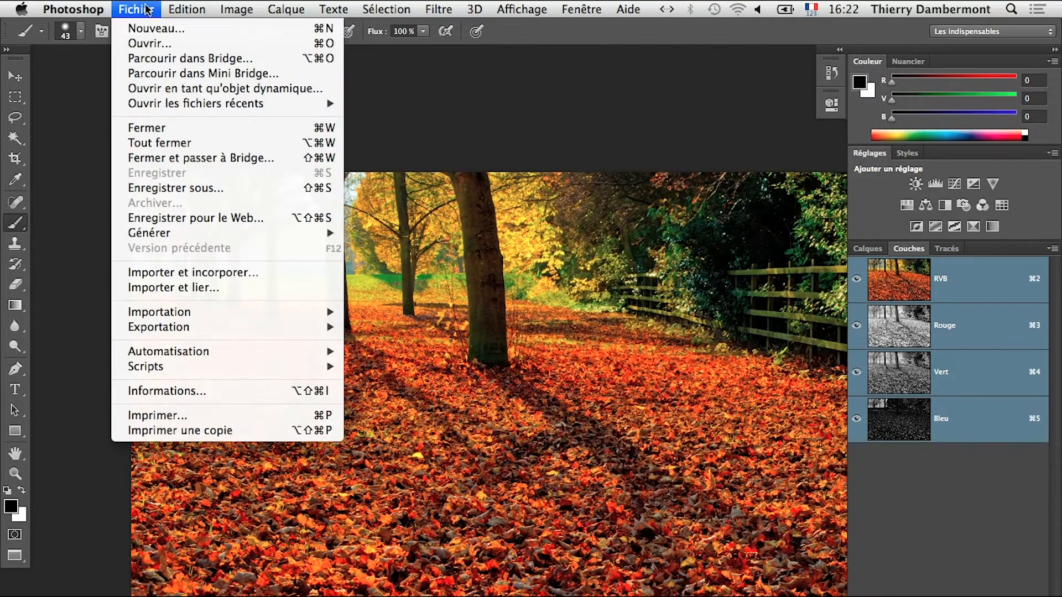
left_click(147, 43)
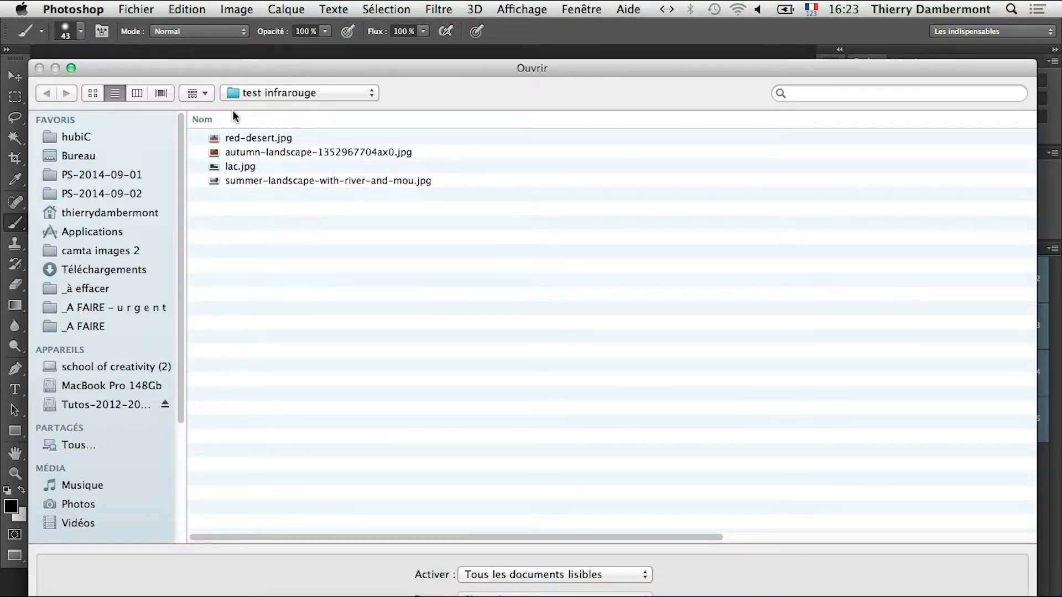
left_click(255, 137)
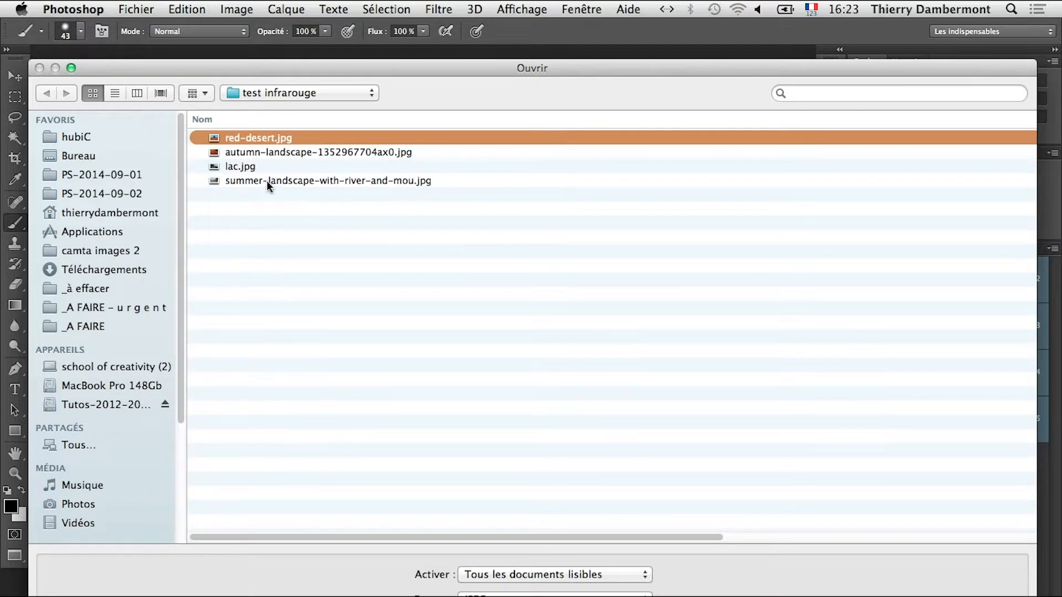
left_click(360, 154)
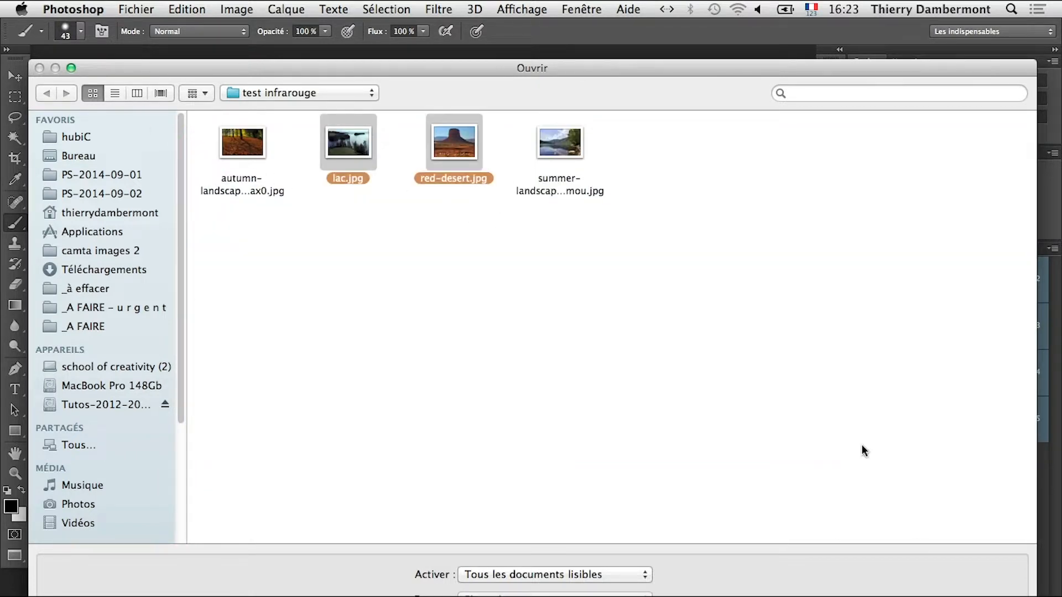
left_click(559, 151, "super")
key("Return")
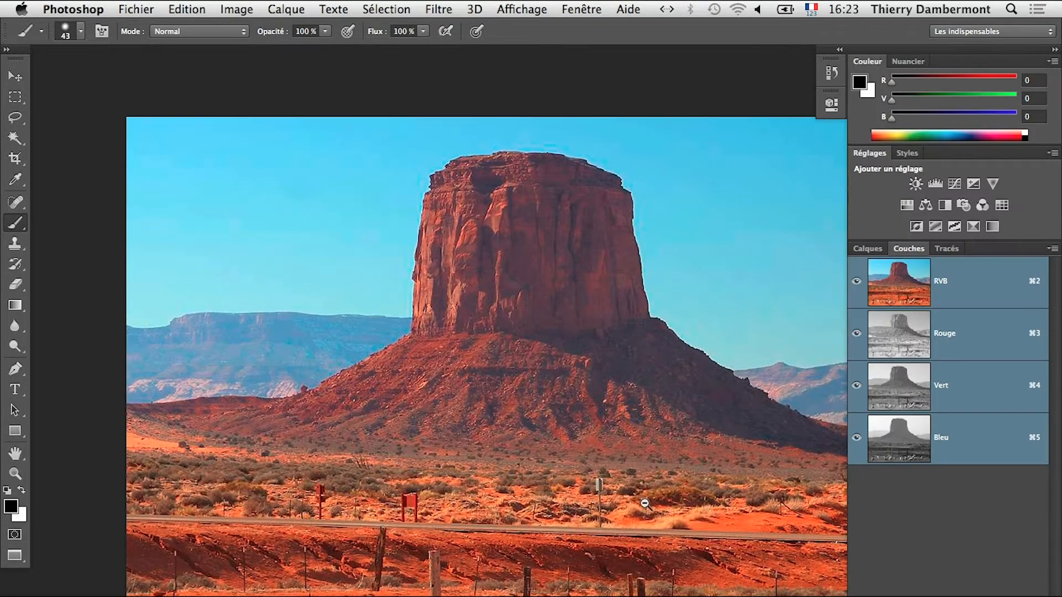
Look through the open landscape documents and return to a closer view of the red desert image
left_click(645, 503, "alt")
left_click_drag(602, 509, 503, 501)
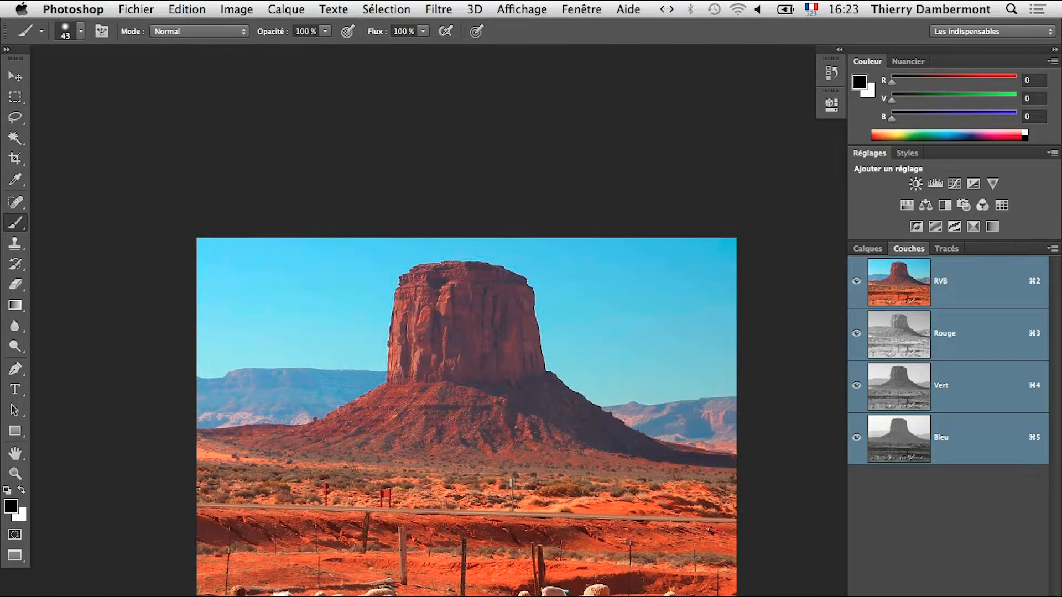
key("ctrl+Tab")
key("ctrl+Tab")
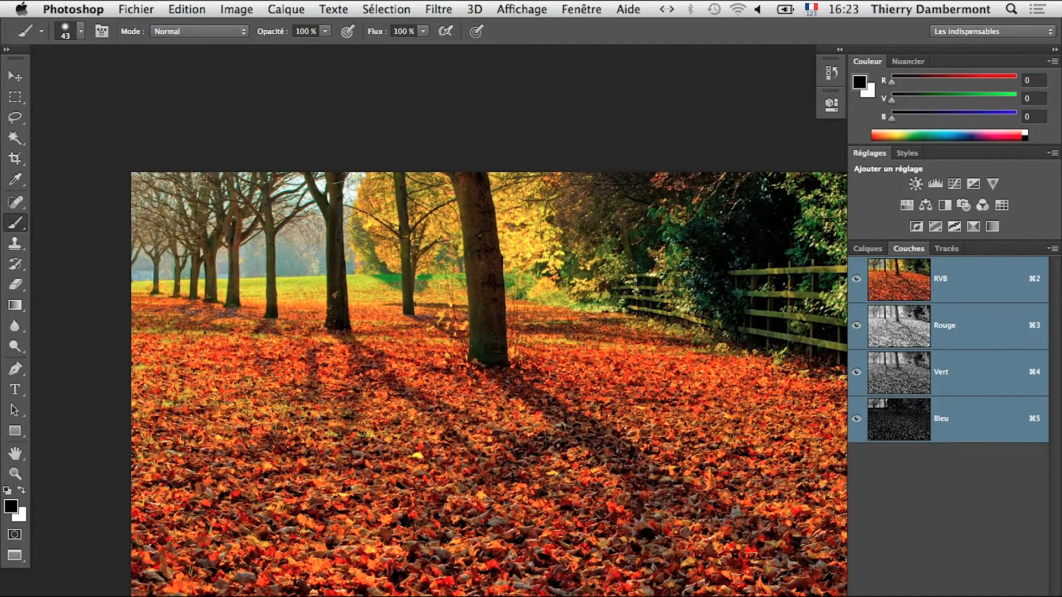
key("ctrl+Tab")
key("ctrl+Tab")
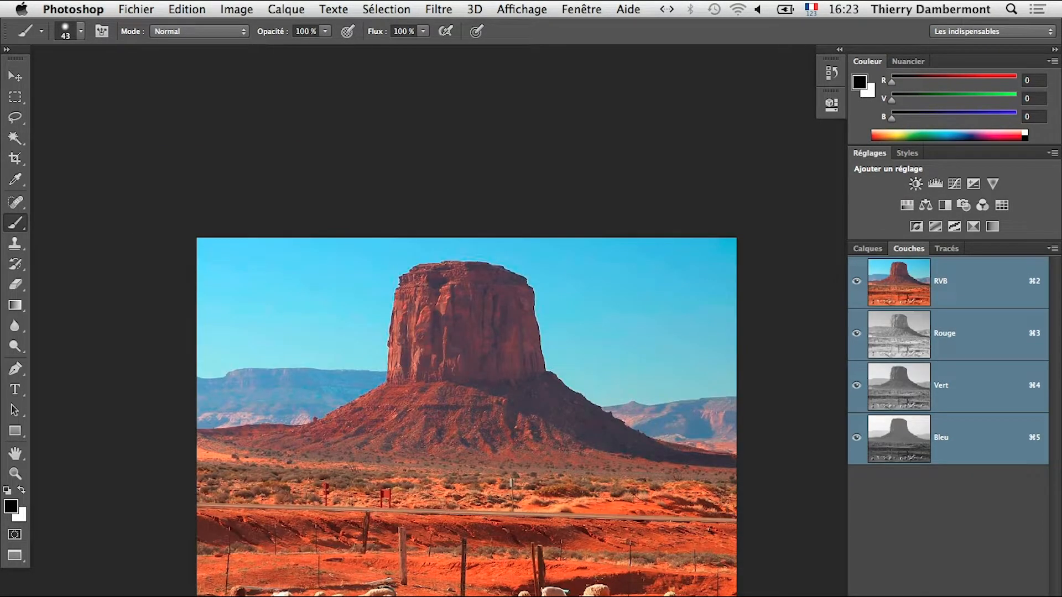
left_click(466, 480)
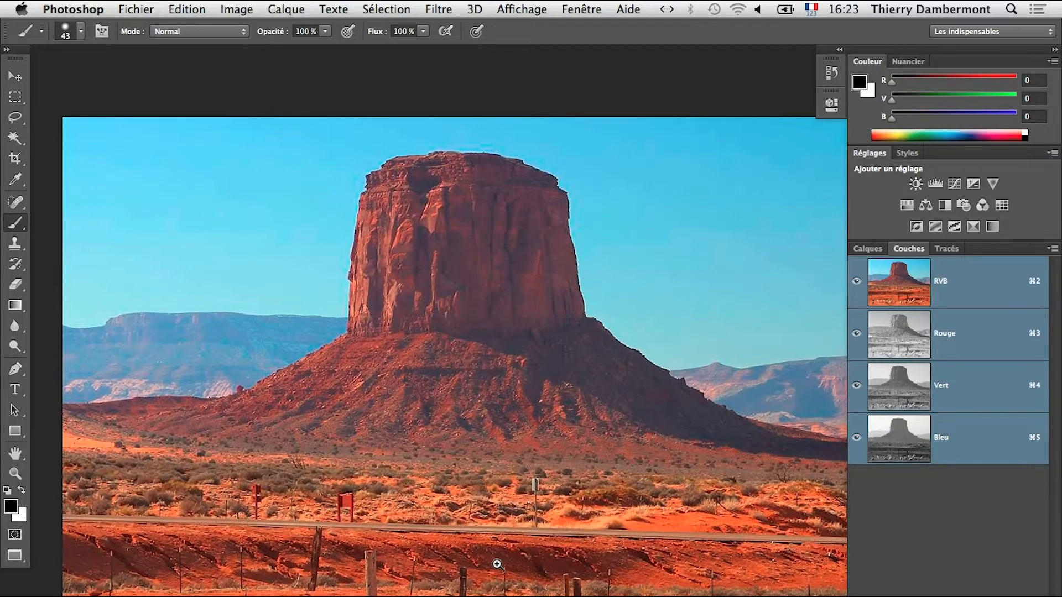
Display the layers of the red desert image in a separate, compact floating Calques panel
left_click_drag(489, 561, 463, 517)
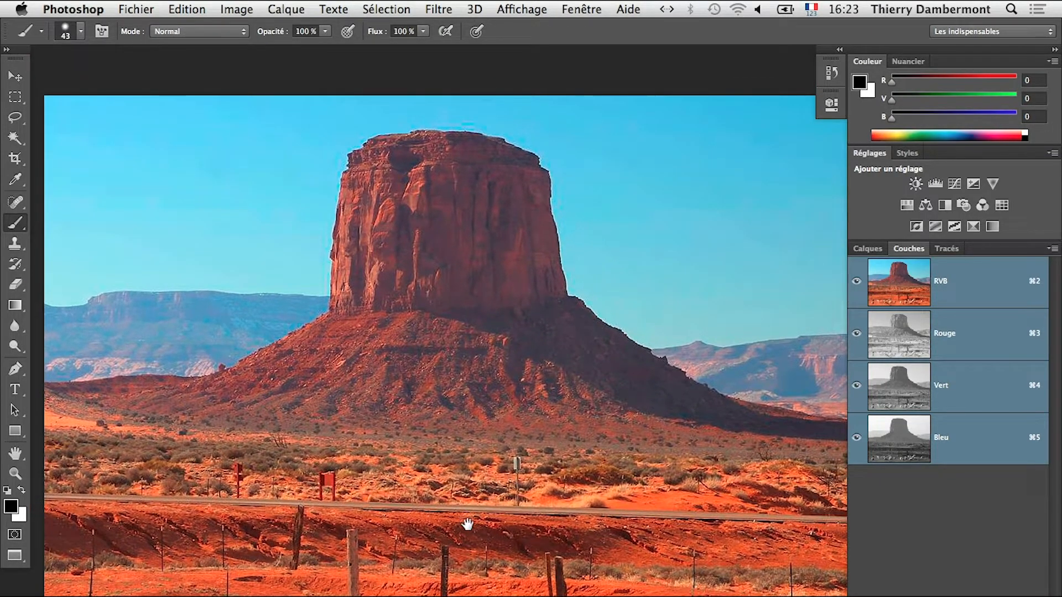
left_click(475, 405, "alt")
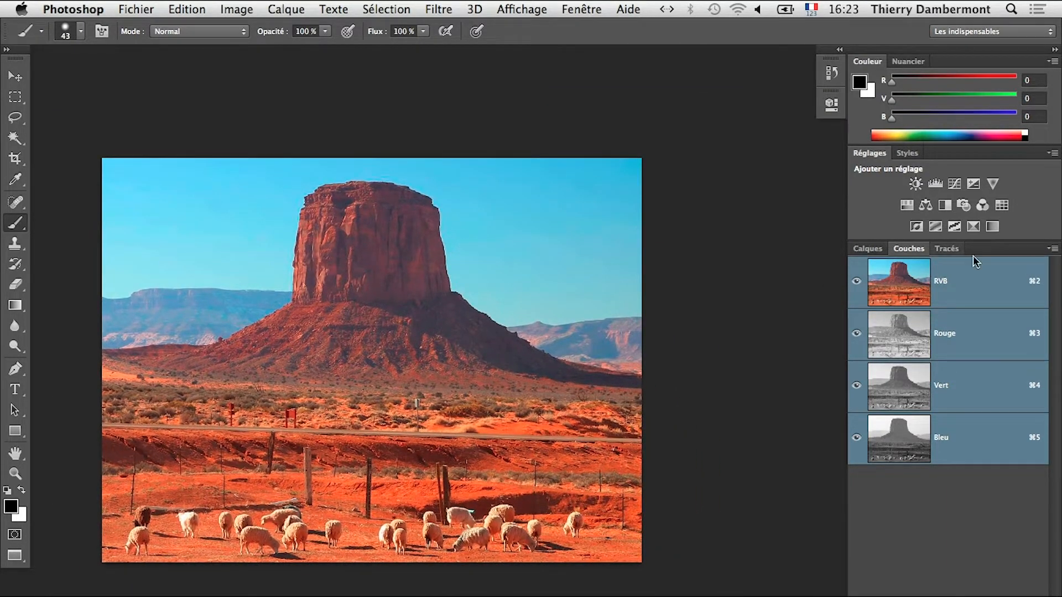
left_click(870, 249)
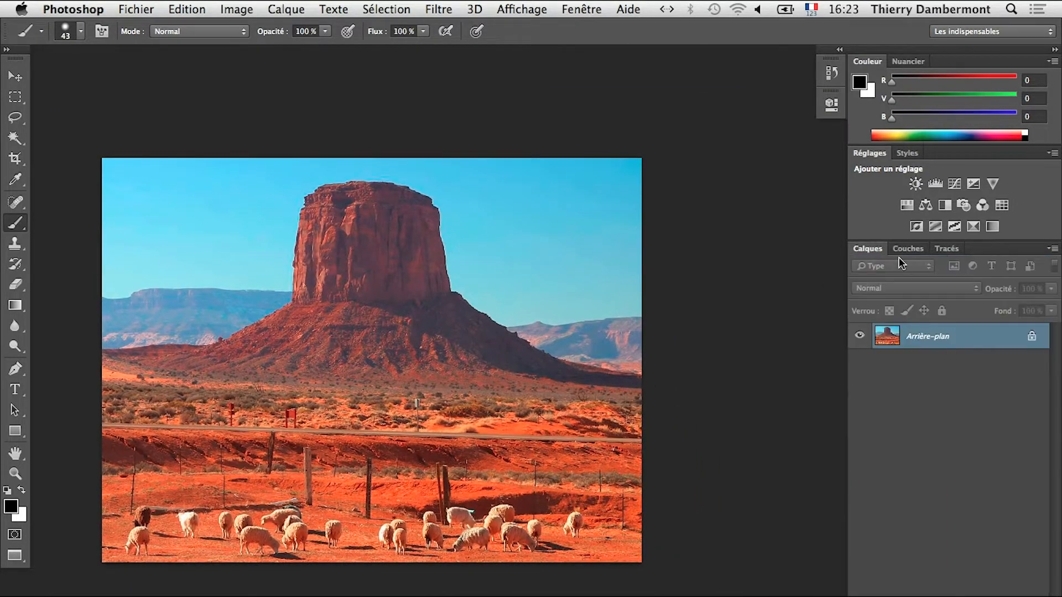
left_click_drag(867, 248, 589, 150)
left_click_drag(770, 313, 793, 352)
left_click(237, 9)
mouse_move(270, 55)
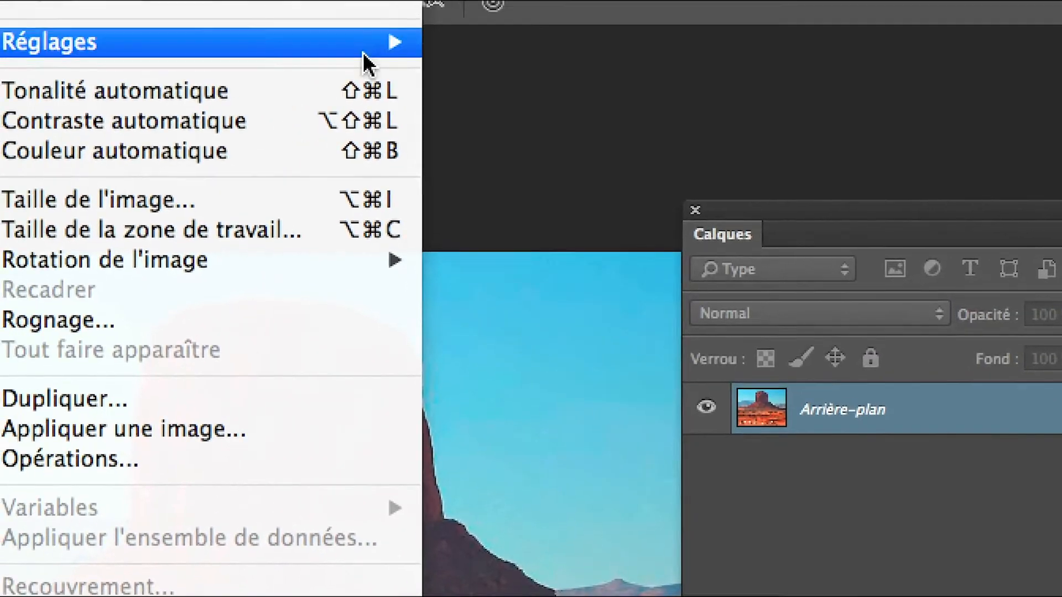
mouse_move(363, 52)
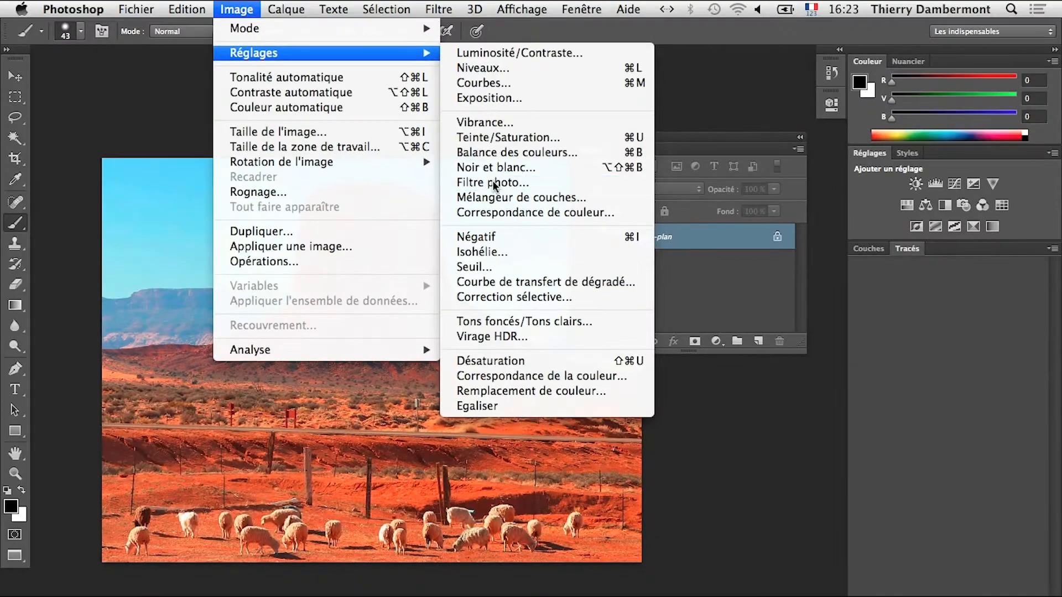
left_click(738, 310)
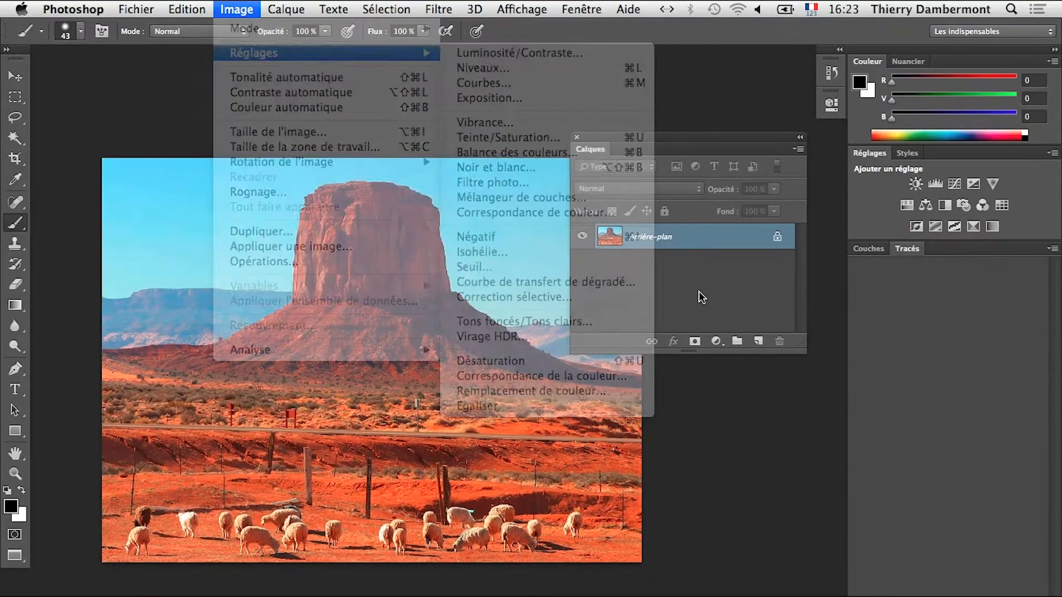
Add a Channel Mixer (Mélangeur de couches) adjustment layer above the red desert background
key("space")
left_click_drag(402, 214, 342, 160)
left_click_drag(616, 149, 664, 156)
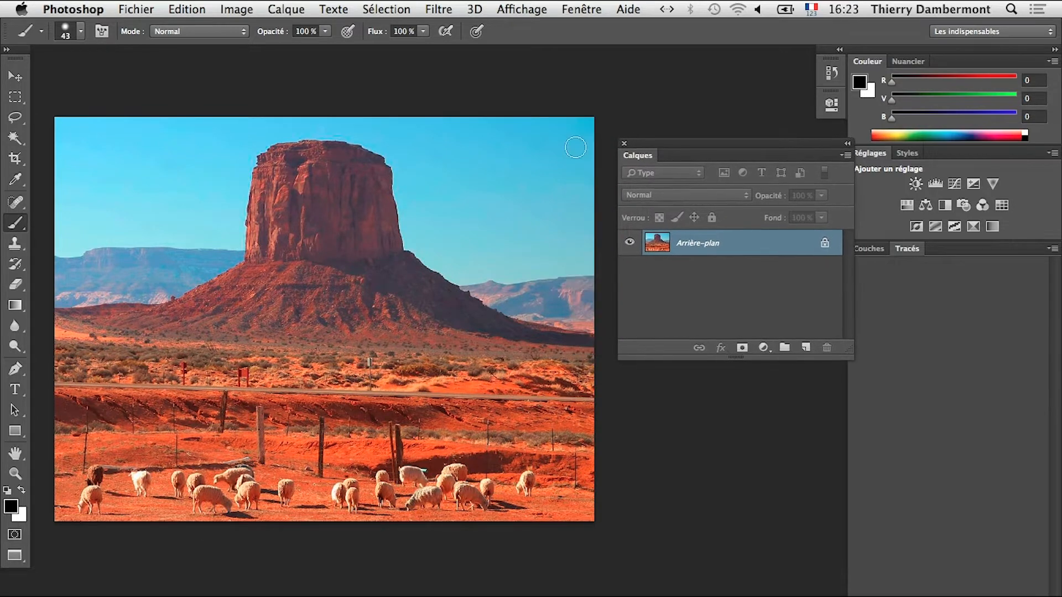
left_click(300, 7)
mouse_move(344, 169)
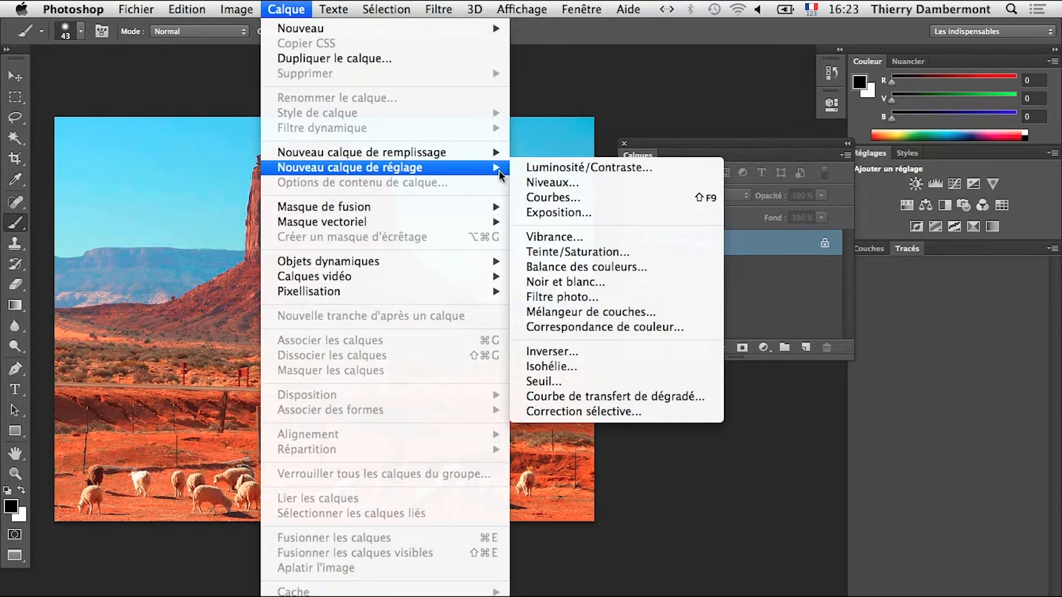
left_click(623, 314)
left_click(696, 360)
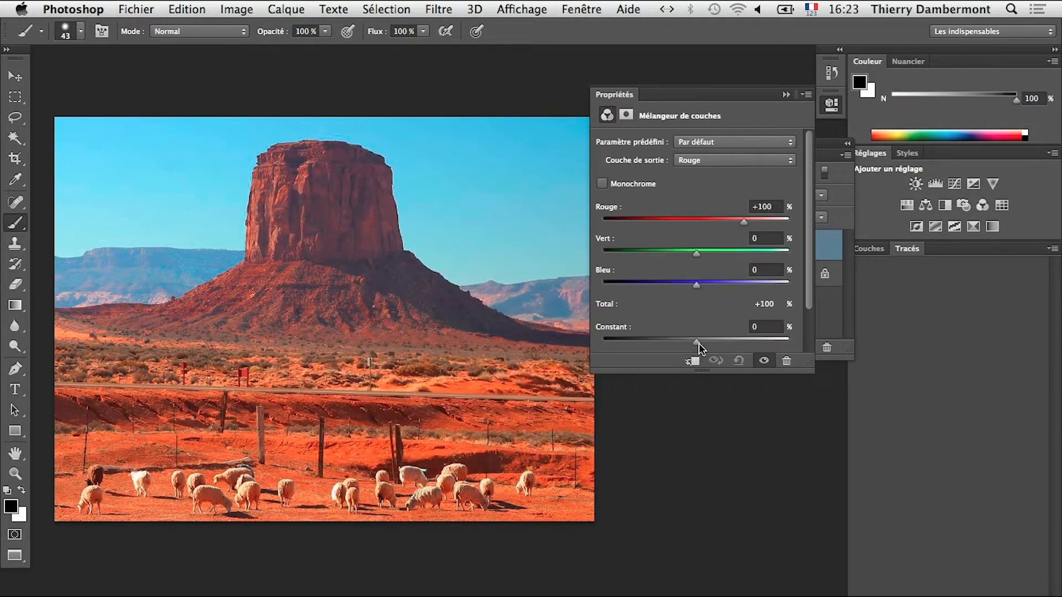
Arrange the Channel Mixer properties, layers and channels as separate floating panels, with the mixer enlarged to show all its settings
left_click_drag(618, 99, 549, 109)
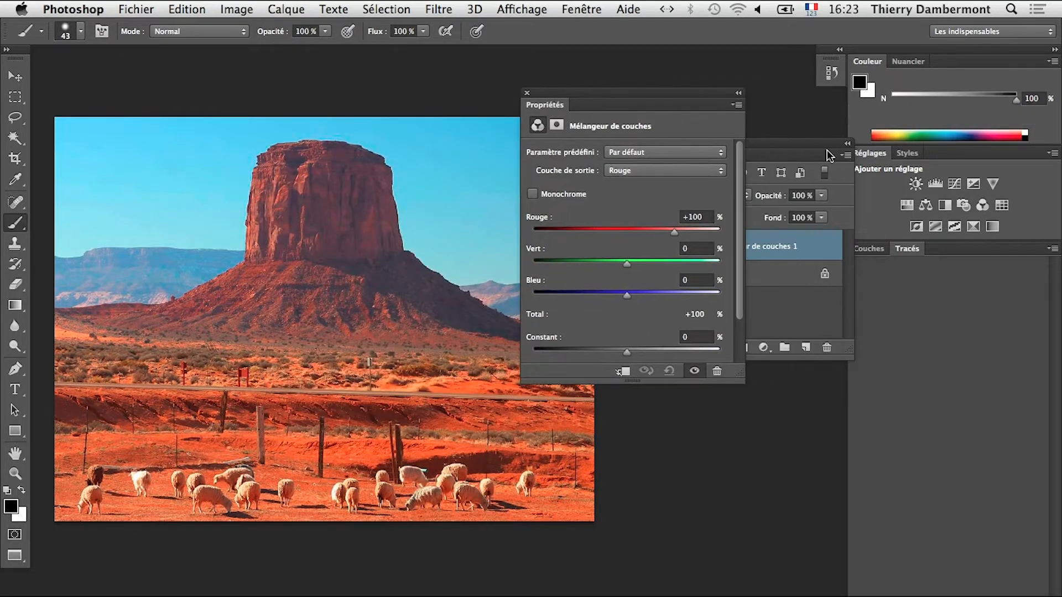
left_click_drag(828, 155, 296, 549)
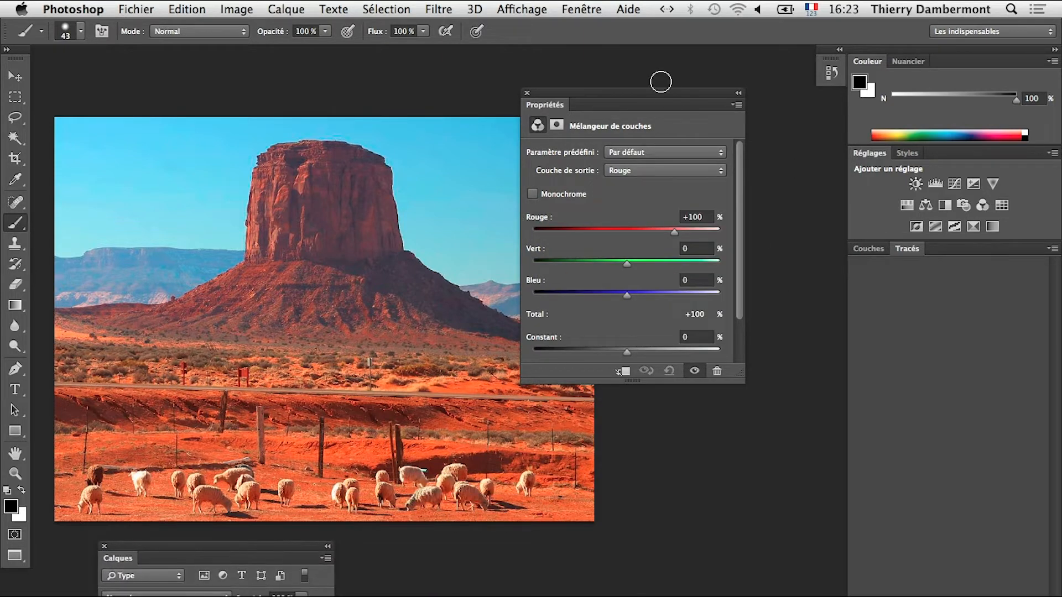
left_click_drag(873, 253, 670, 261)
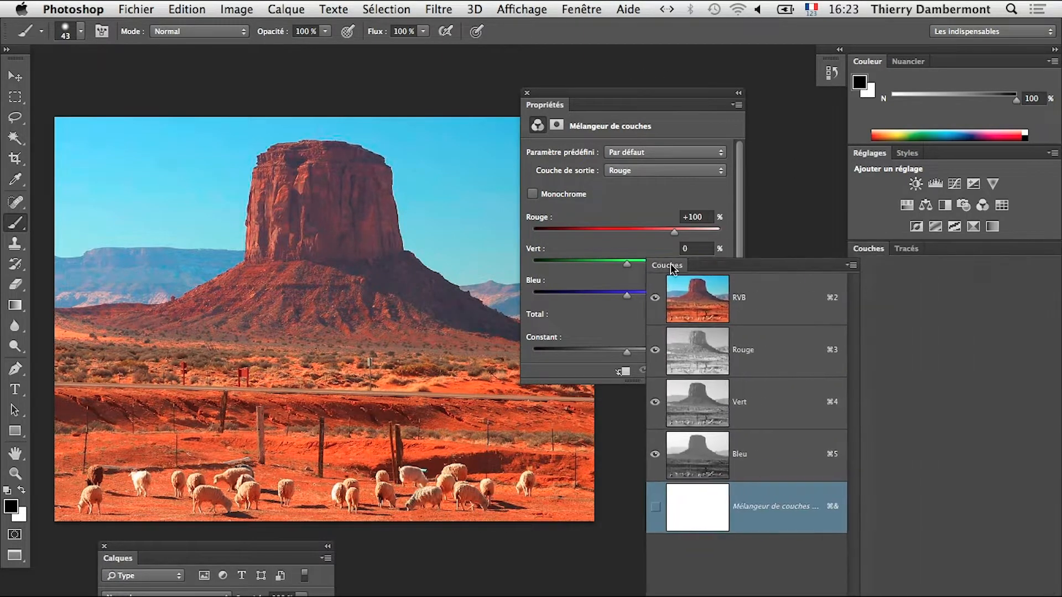
left_click_drag(853, 341, 869, 595)
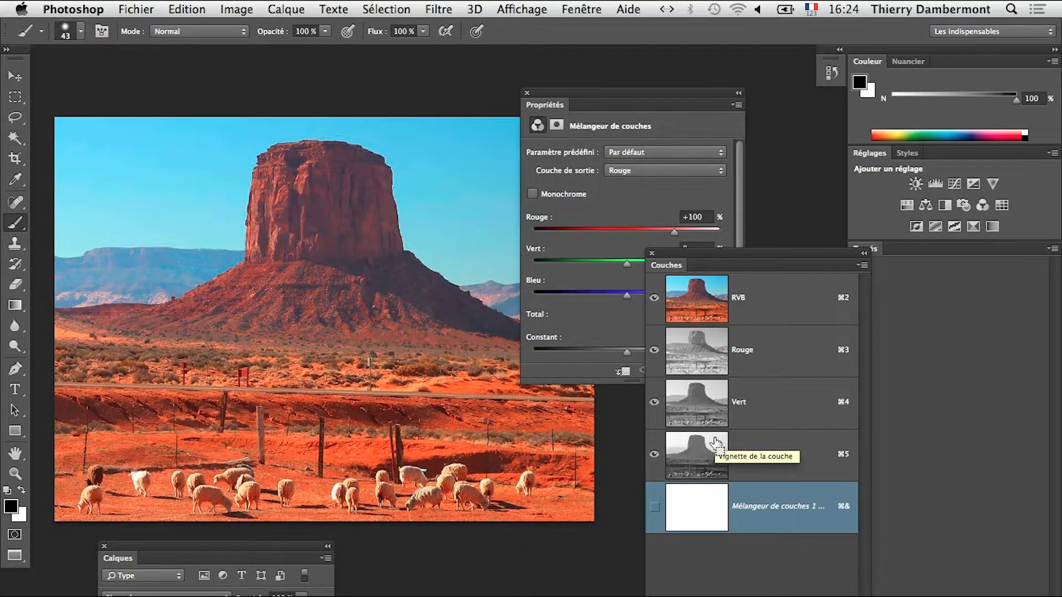
key("super+Tab")
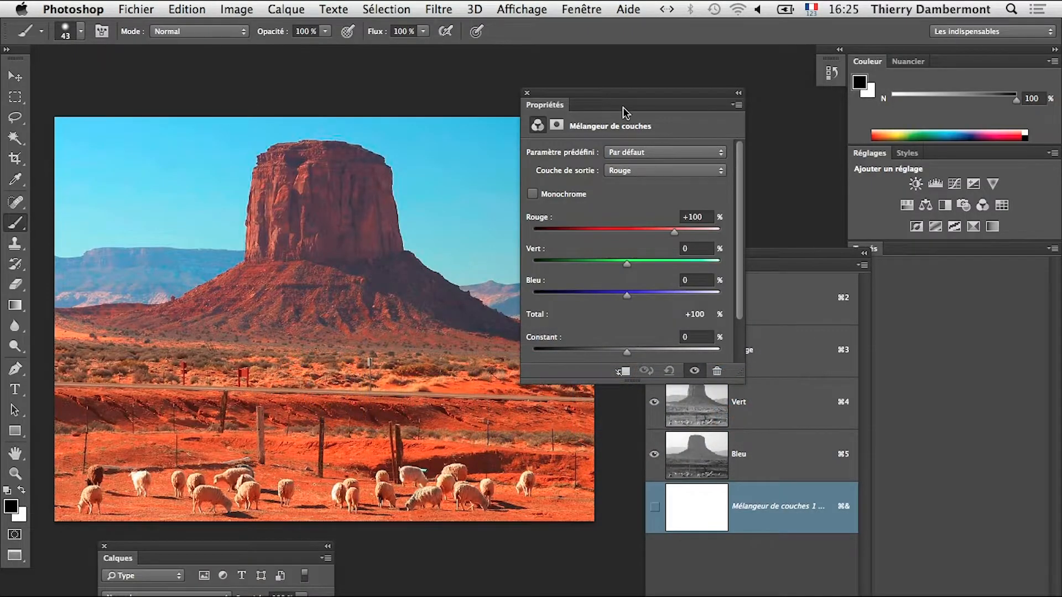
left_click_drag(624, 99, 513, 92)
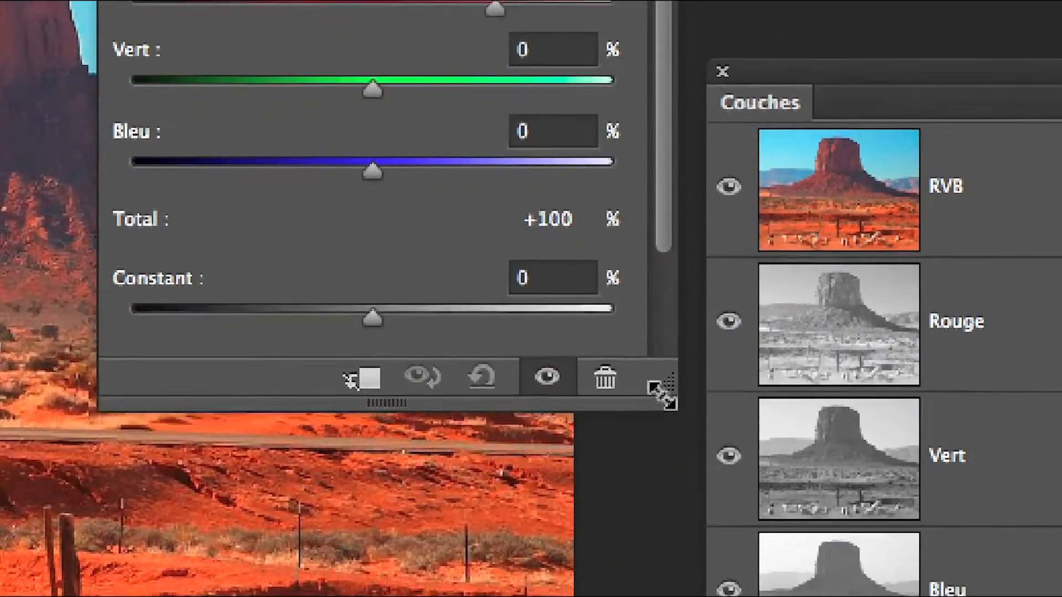
left_click_drag(661, 393, 665, 514)
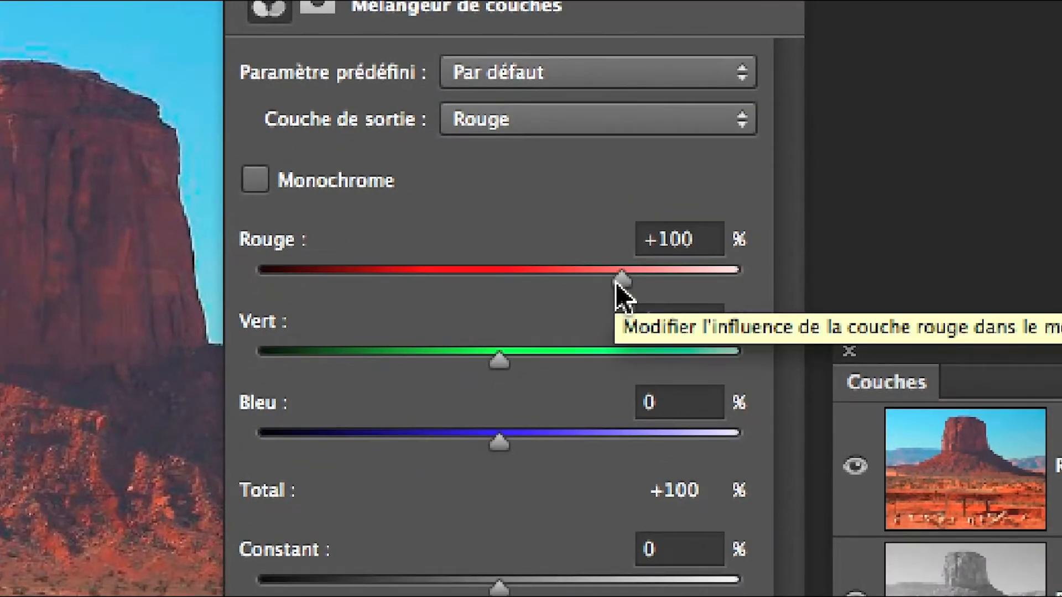
For the Rouge output channel, set the Channel Mixer's Rouge to 0% and Bleu to +101%
left_click_drag(616, 283, 492, 282)
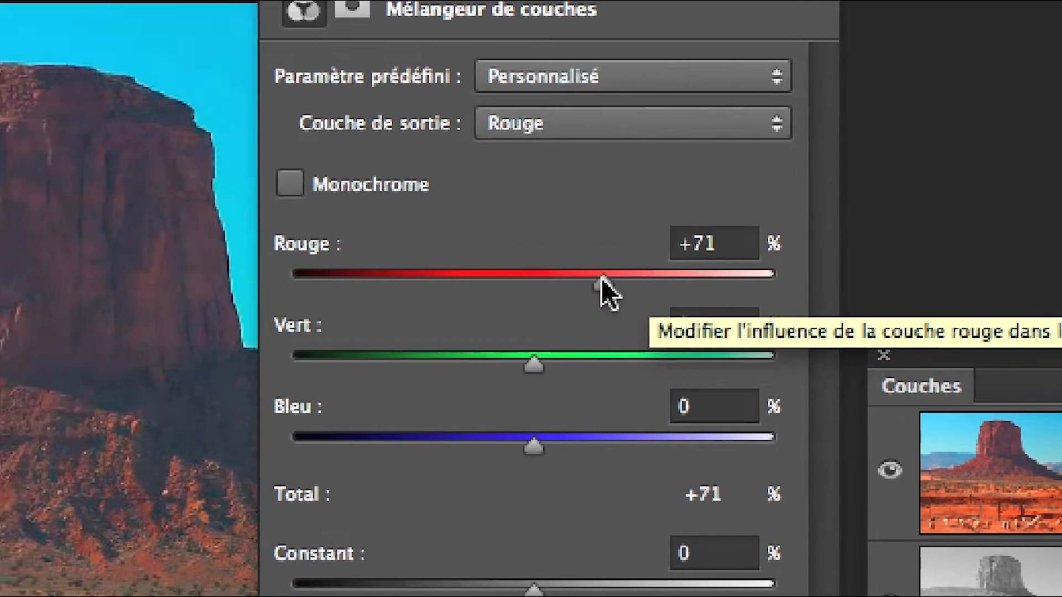
left_click_drag(577, 281, 579, 281)
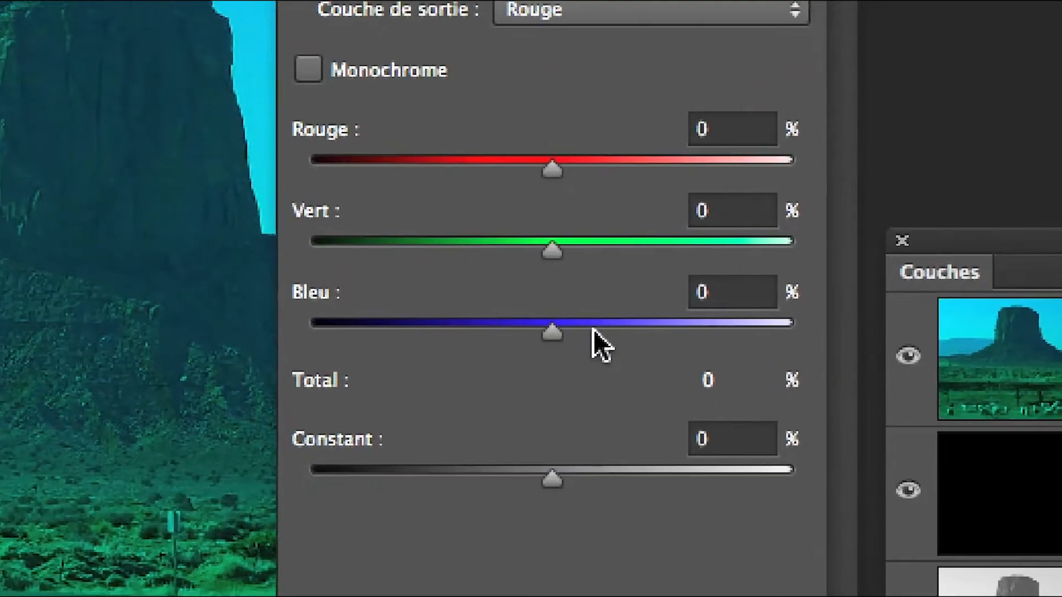
left_click_drag(580, 443, 671, 438)
left_click_drag(609, 330, 640, 329)
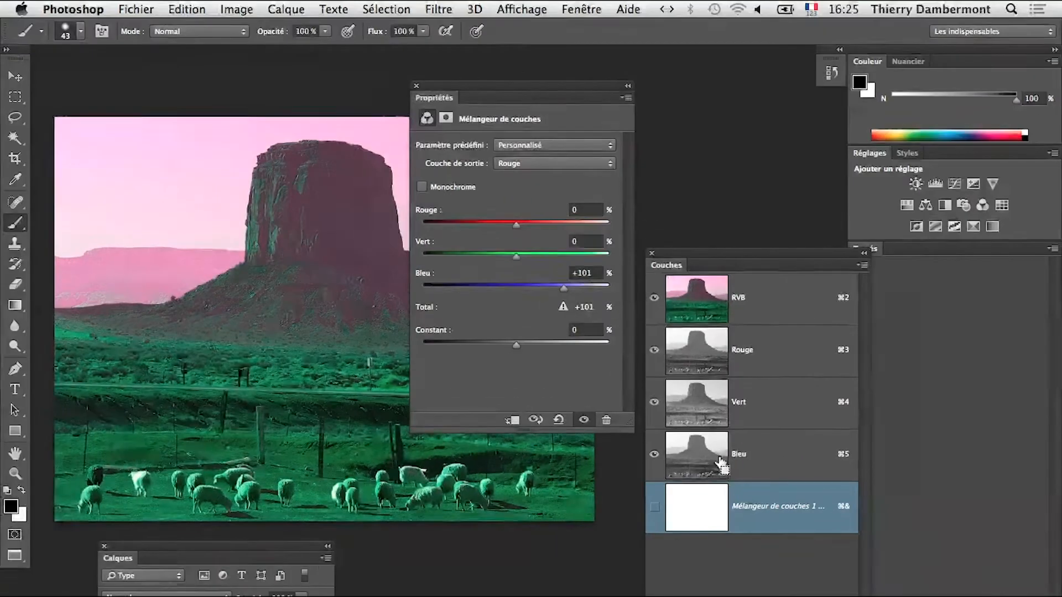
Examine the Channel Mixer result on the whole image and compare the background and adjustment layer properties
left_click_drag(465, 87, 675, 76)
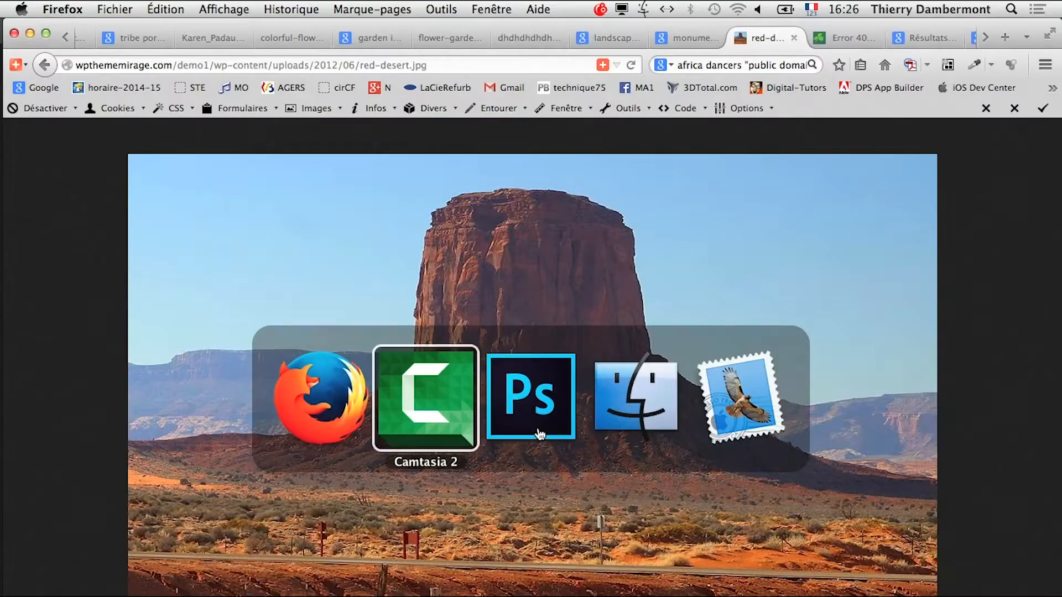
left_click(542, 416)
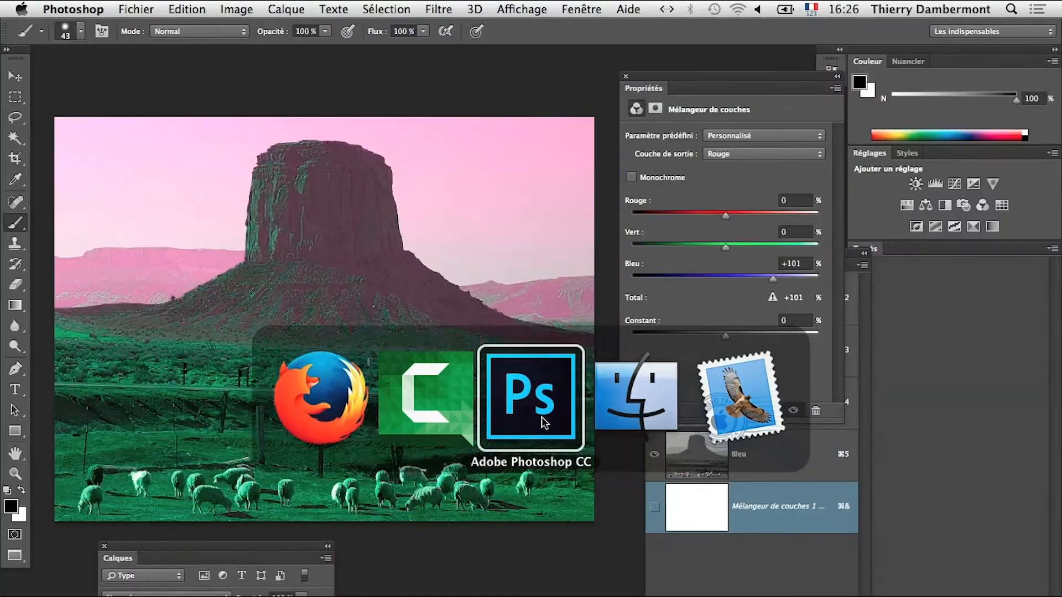
left_click_drag(696, 76, 430, 105)
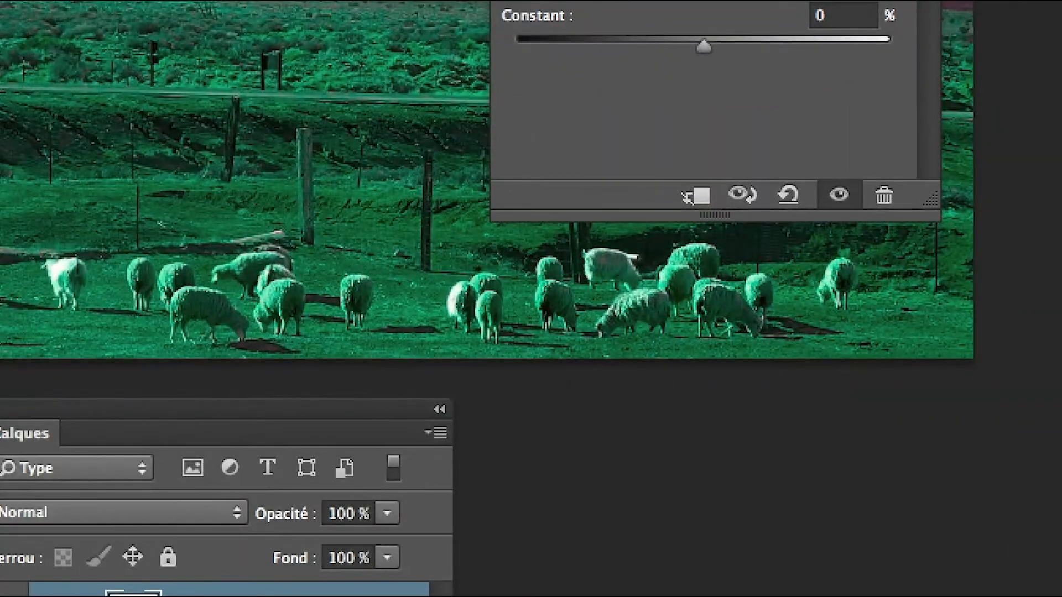
left_click(216, 596)
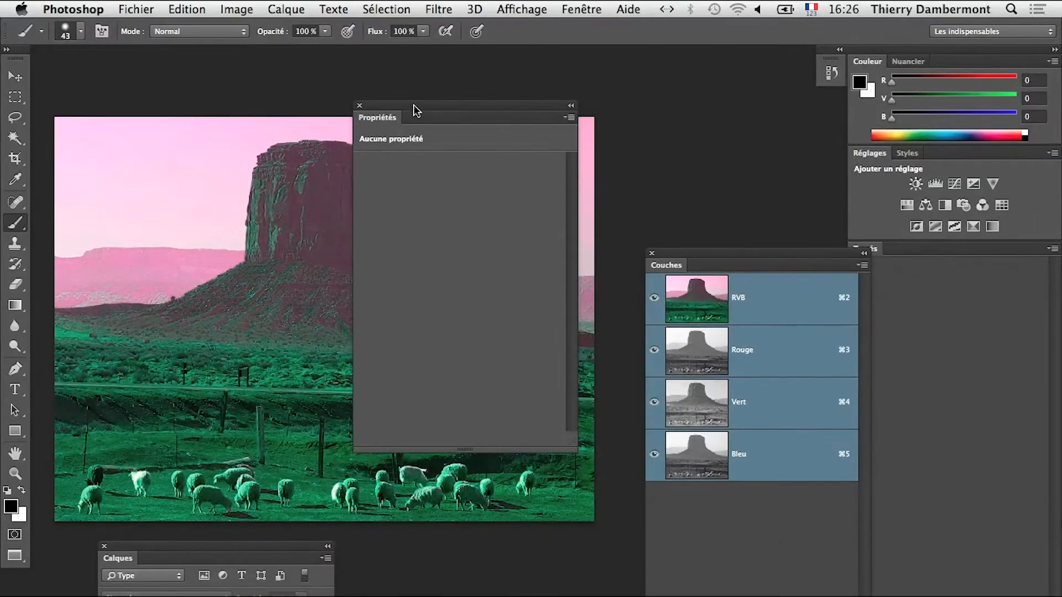
left_click_drag(416, 109, 622, 92)
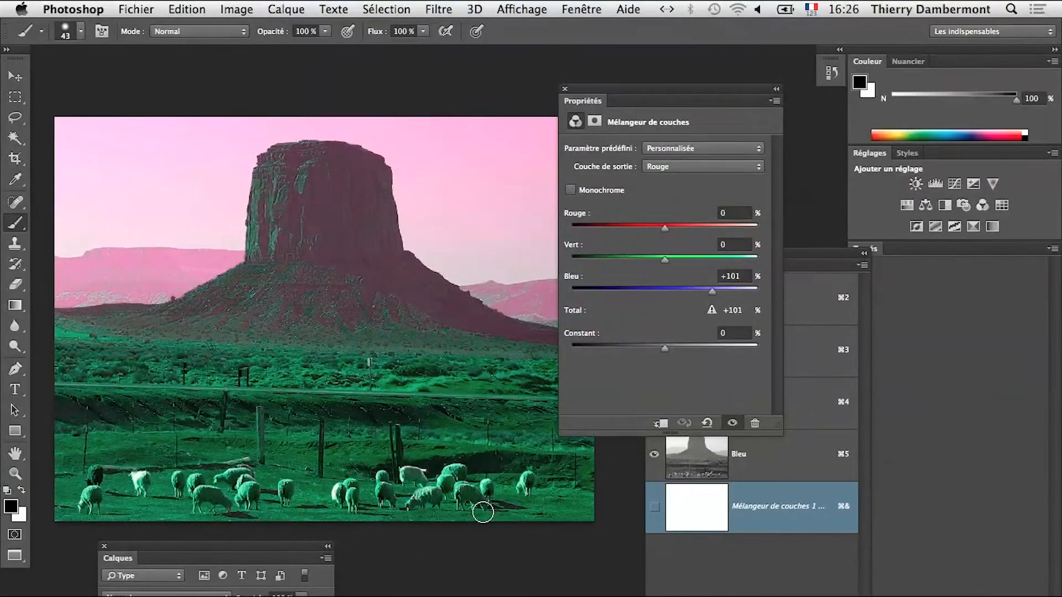
left_click_drag(610, 96, 552, 88)
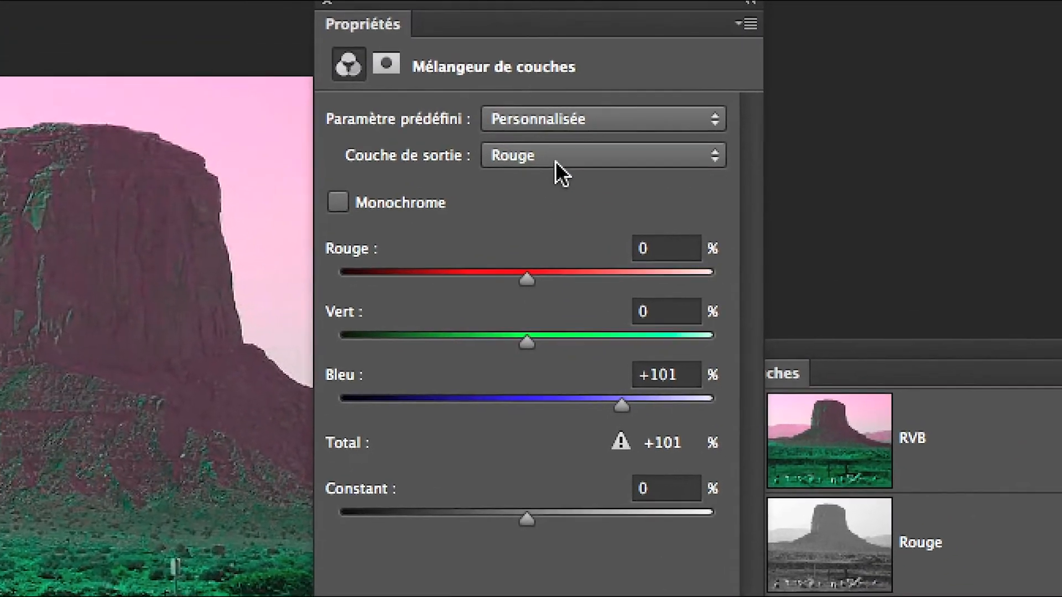
For the Bleu output channel, set the Channel Mixer's Bleu to 0% and Rouge to +101%, keeping the whole image in view
left_click(585, 160)
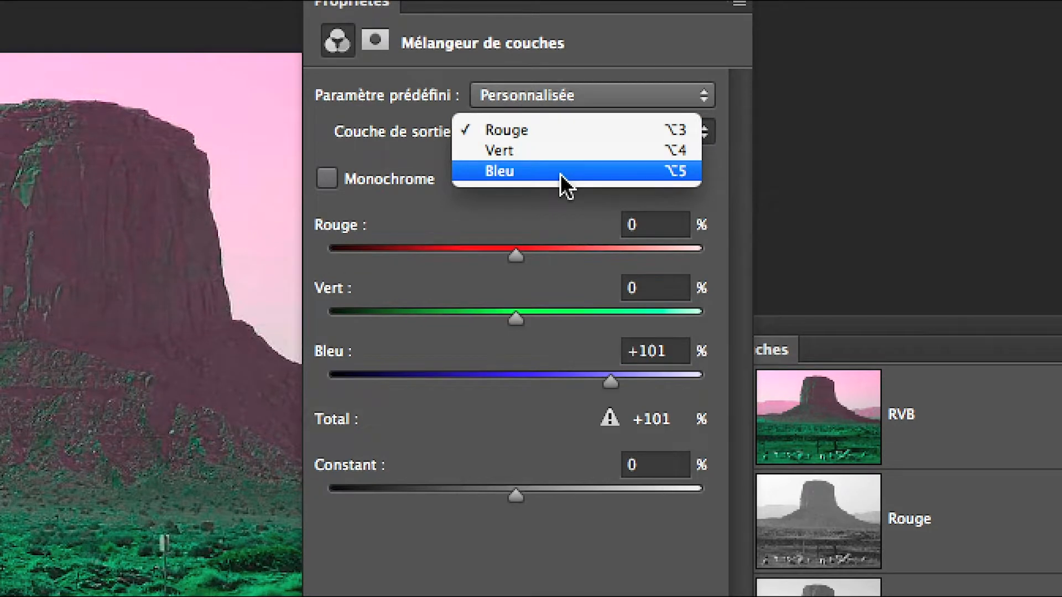
left_click(560, 172)
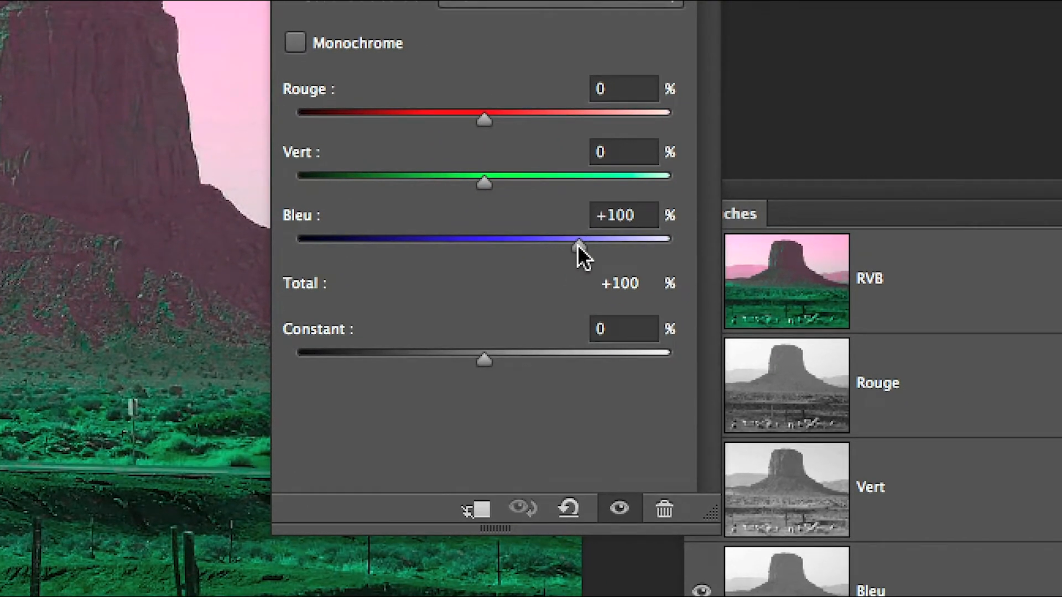
left_click_drag(577, 244, 539, 245)
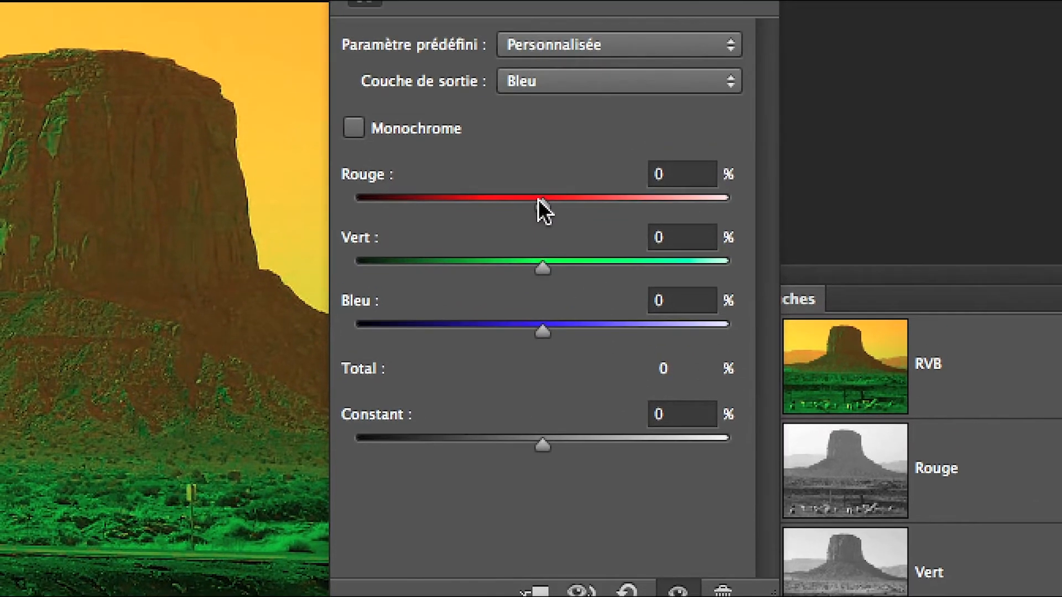
left_click_drag(538, 117, 598, 114)
mouse_move(562, 199)
left_mouse_down()
mouse_move(591, 199)
mouse_move(577, 206)
left_mouse_up()
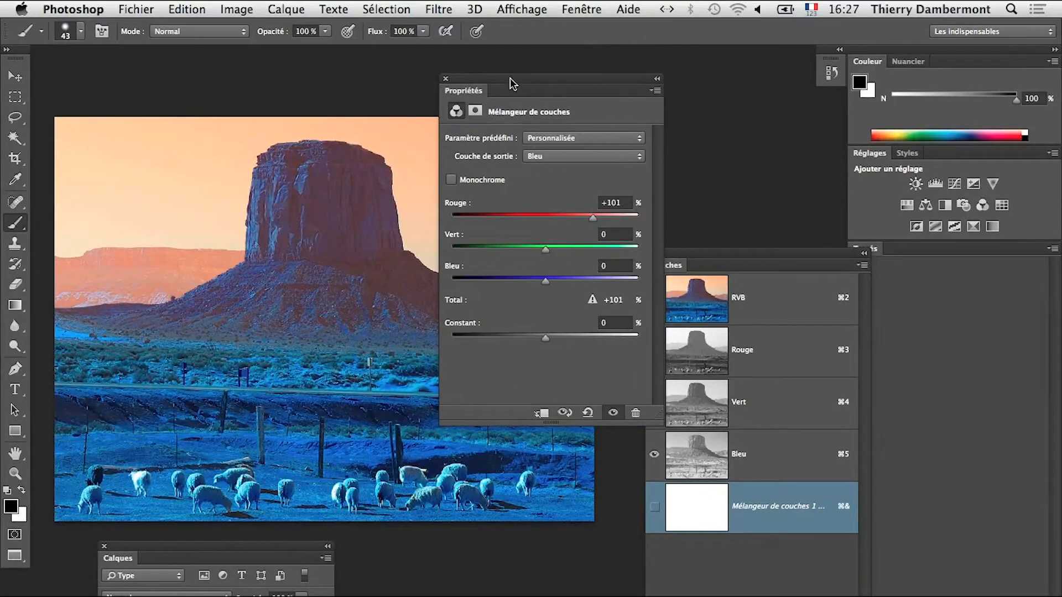
left_click_drag(510, 83, 675, 83)
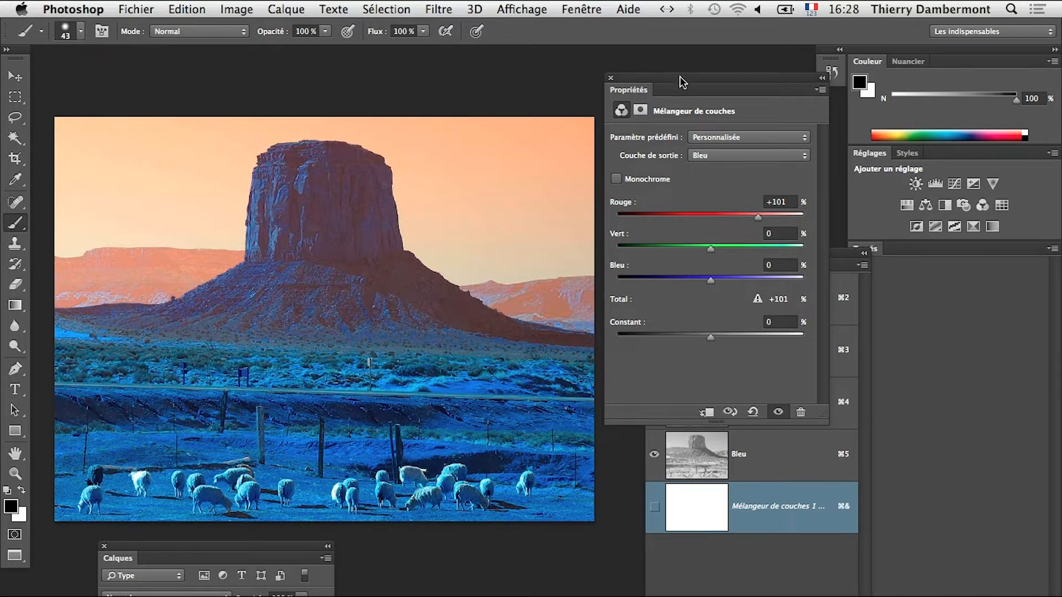
Adjust the Bleu output channel to Rouge +52% and Vert +24%
left_click_drag(688, 81, 523, 74)
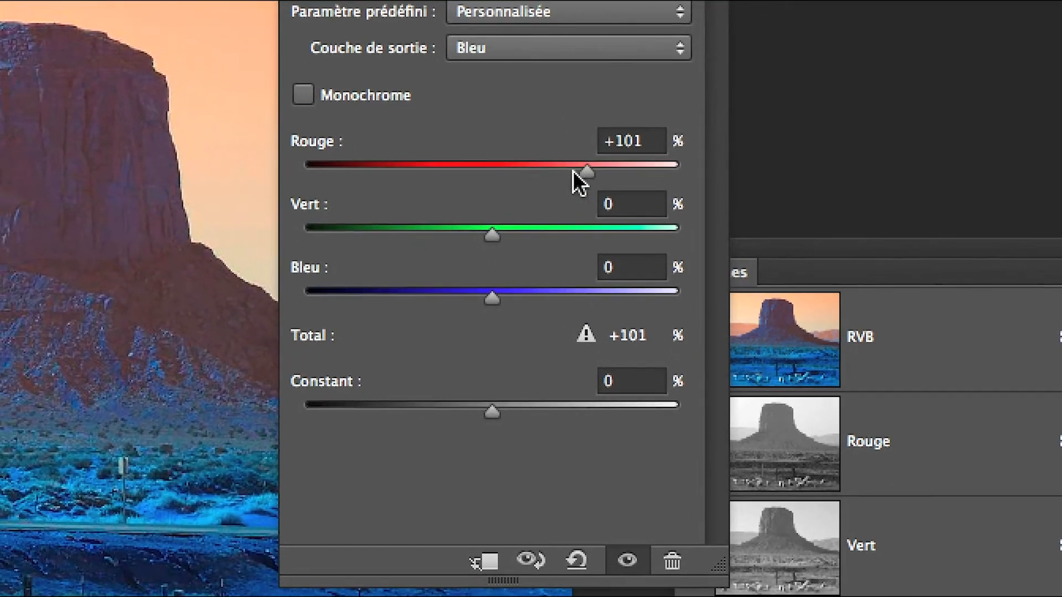
left_click_drag(598, 163, 566, 170)
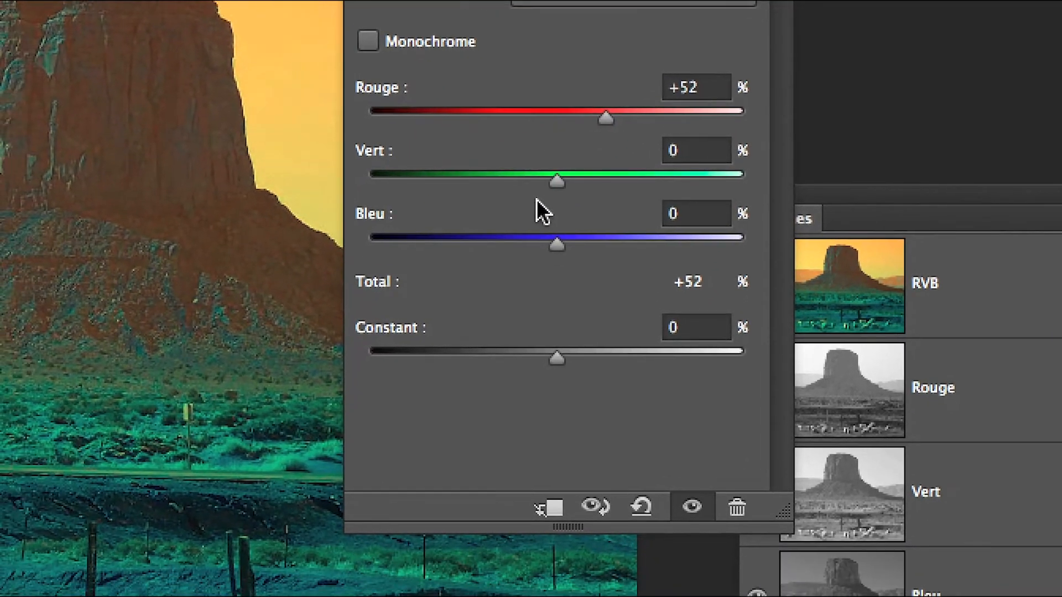
left_click_drag(556, 181, 530, 191)
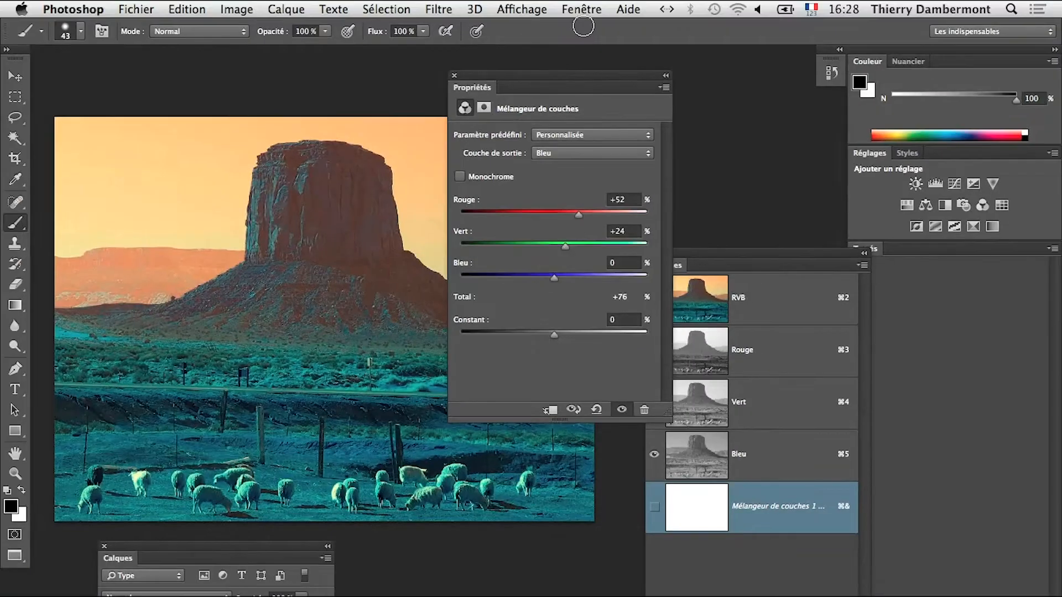
Set Rouge to +42% for the Rouge output channel and Vert to +118% for the Vert output channel
left_click_drag(574, 81, 591, 71)
left_click(565, 142)
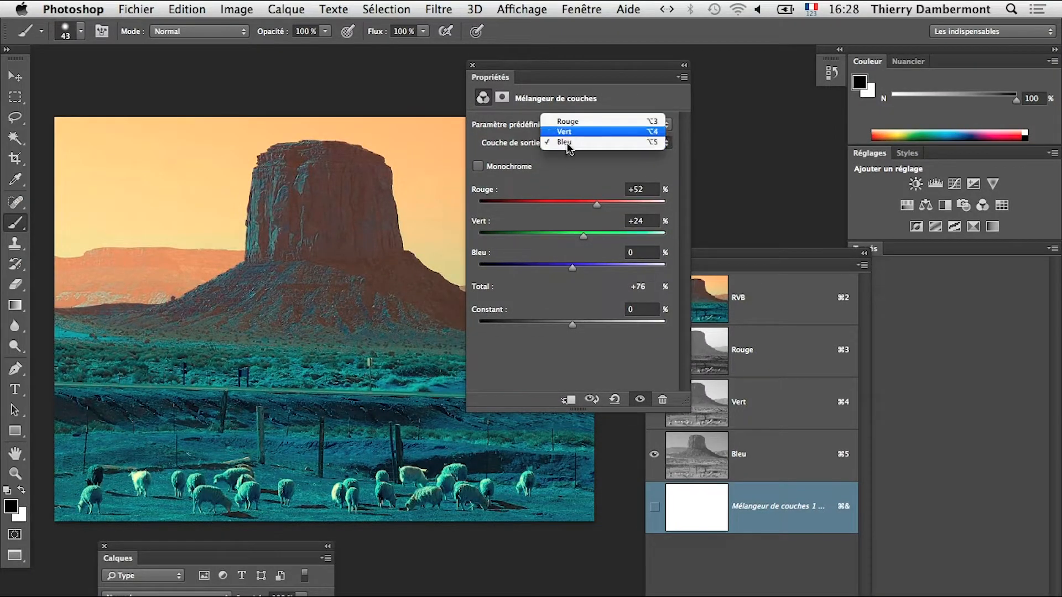
left_click(565, 133)
left_click(627, 145)
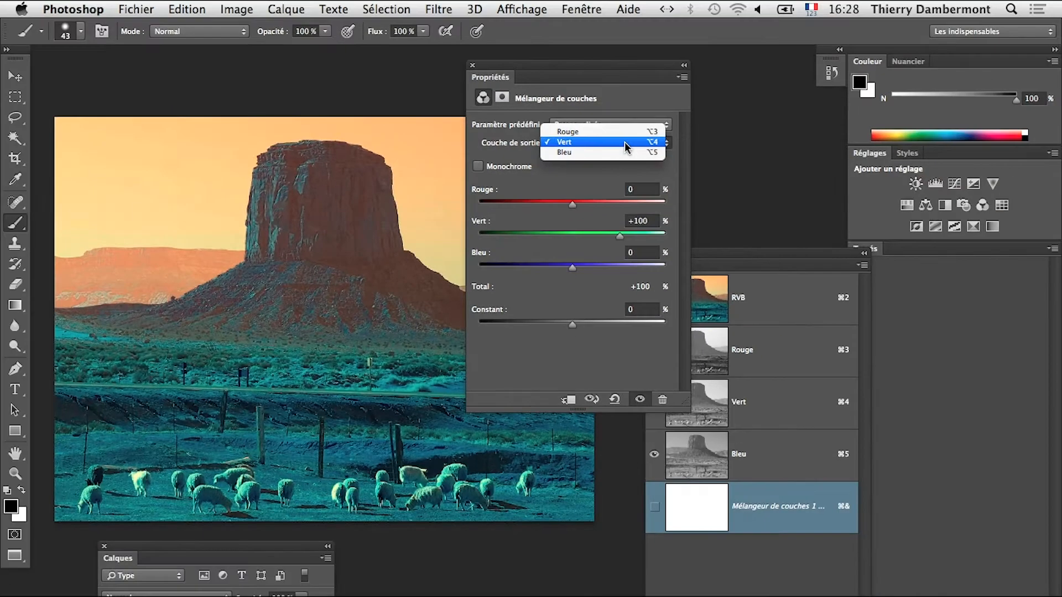
left_click(625, 151)
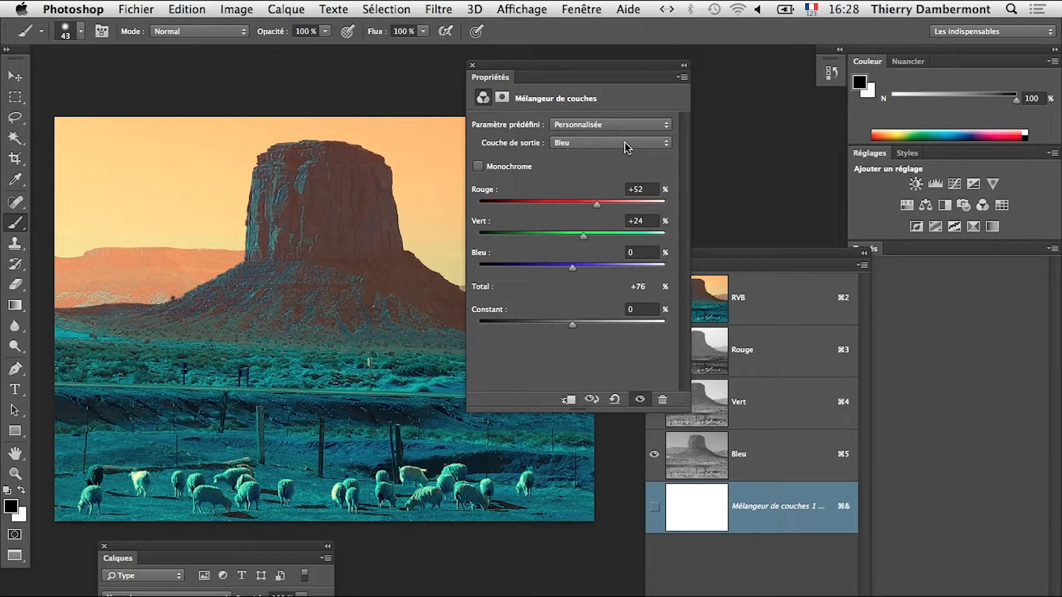
key("alt+3")
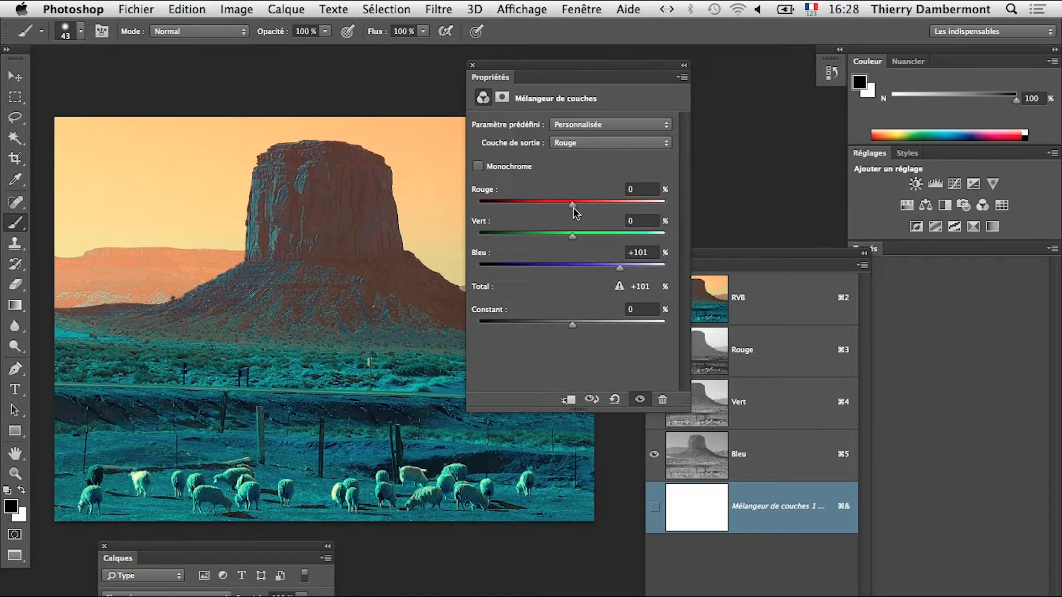
left_click_drag(573, 204, 572, 237)
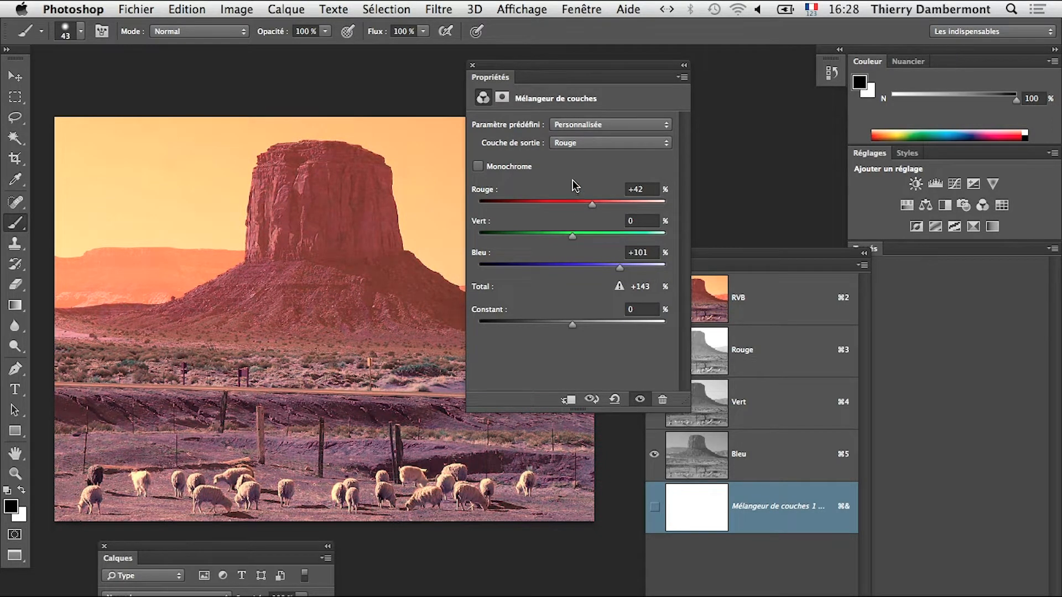
key("alt+4")
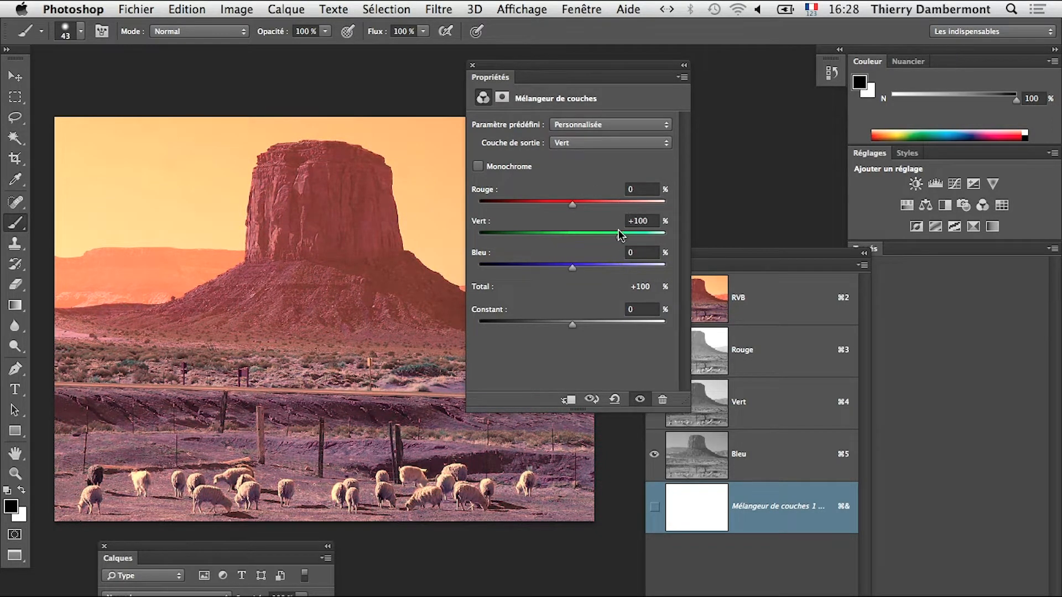
mouse_move(620, 235)
left_mouse_down()
mouse_move(595, 240)
mouse_move(629, 242)
left_mouse_up()
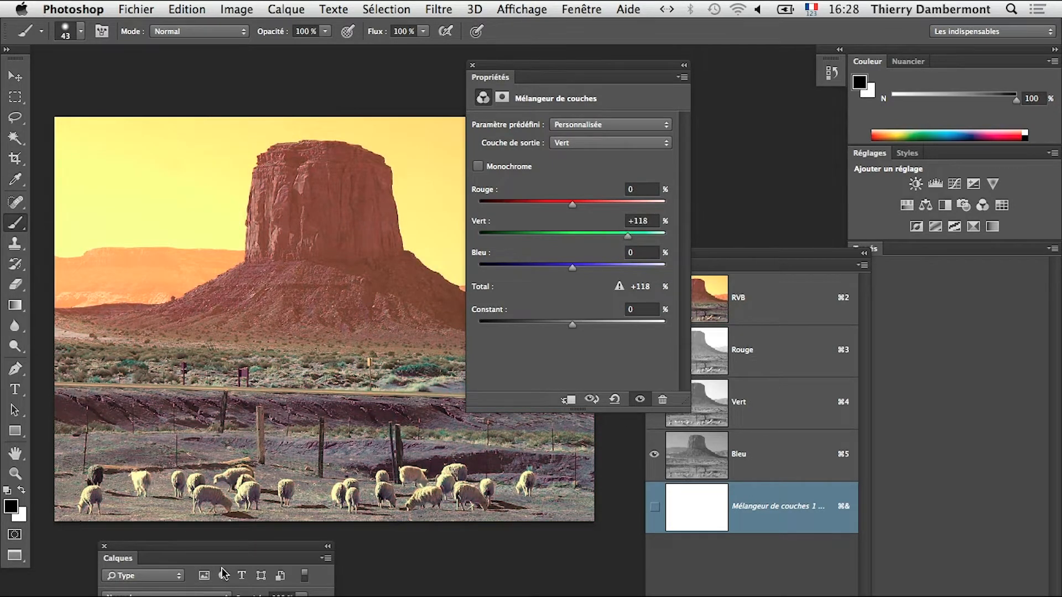
Duplicate the Mélangeur de couches 1 adjustment layer and hide the original
left_click_drag(231, 547, 294, 294)
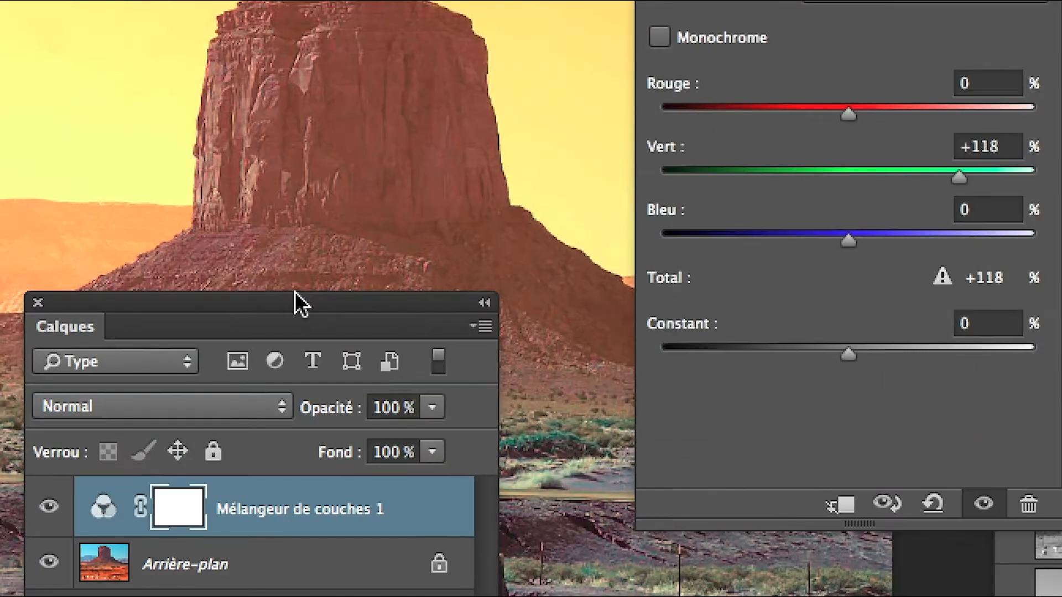
left_click_drag(348, 506, 334, 440)
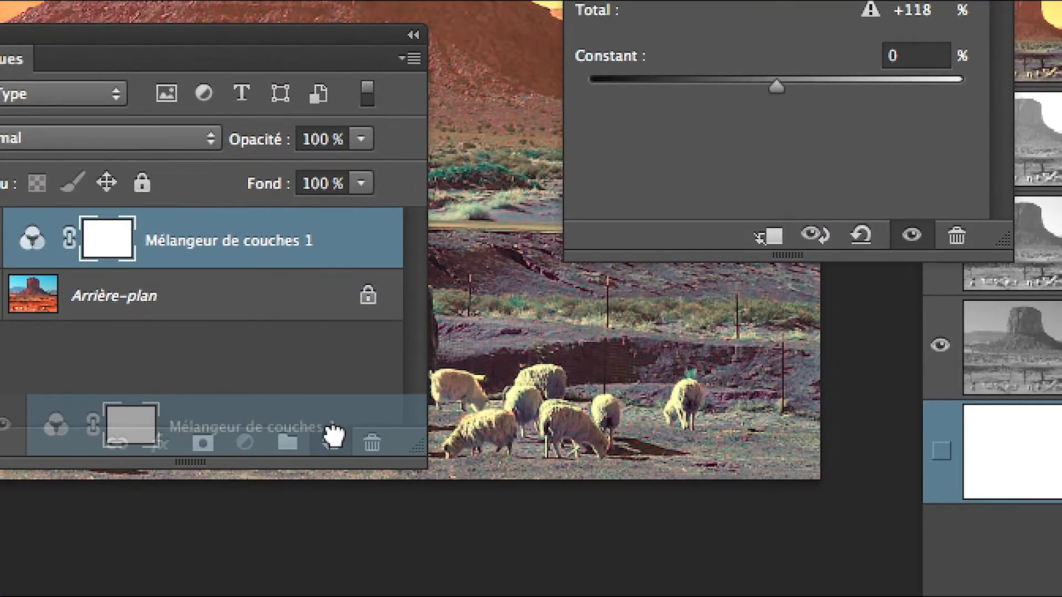
left_click(207, 401)
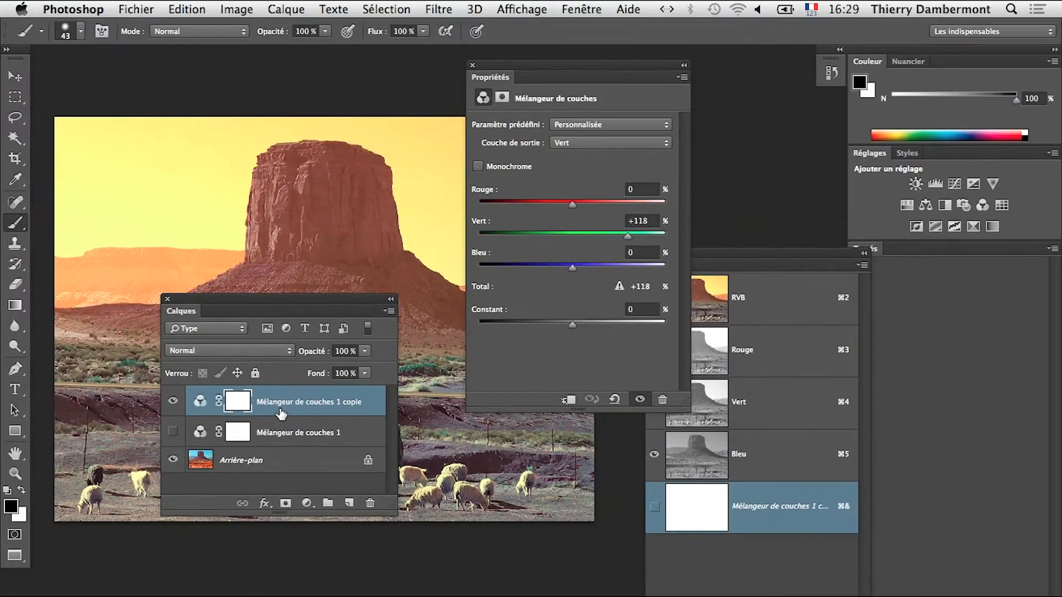
For the duplicate's Vert output channel, set Rouge to +81% and Vert to -10%, keeping the whole image in view
left_click_drag(318, 303, 284, 506)
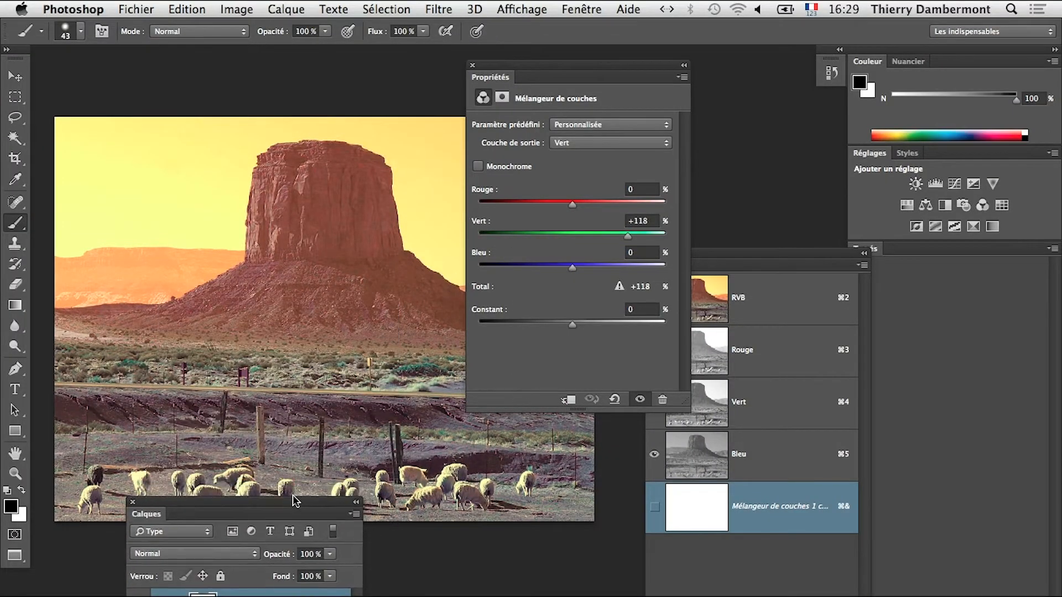
left_click_drag(548, 72, 590, 69)
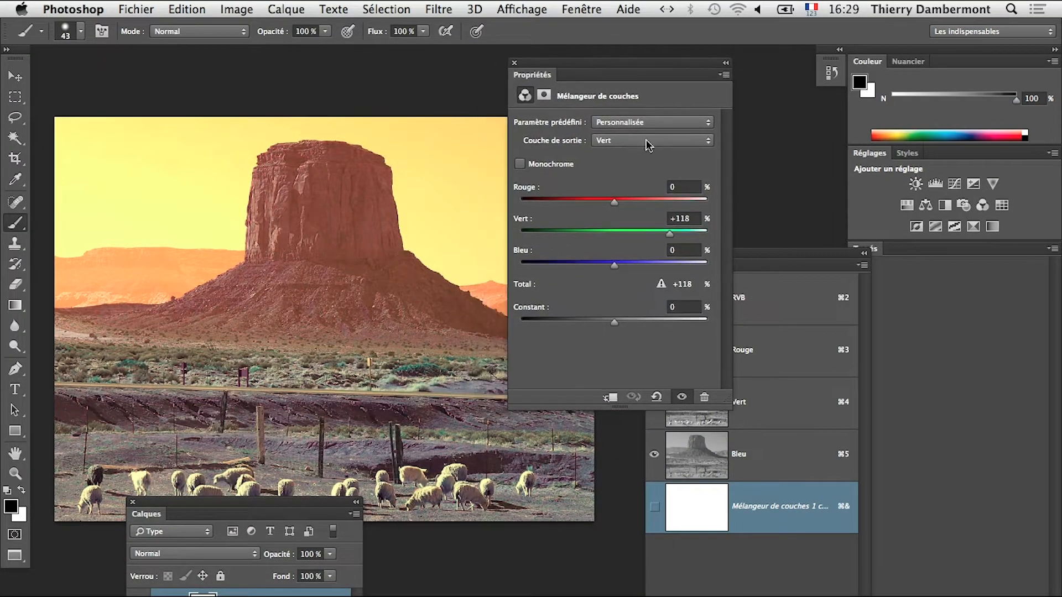
mouse_move(617, 233)
left_mouse_down()
mouse_move(652, 202)
mouse_move(610, 234)
left_mouse_up()
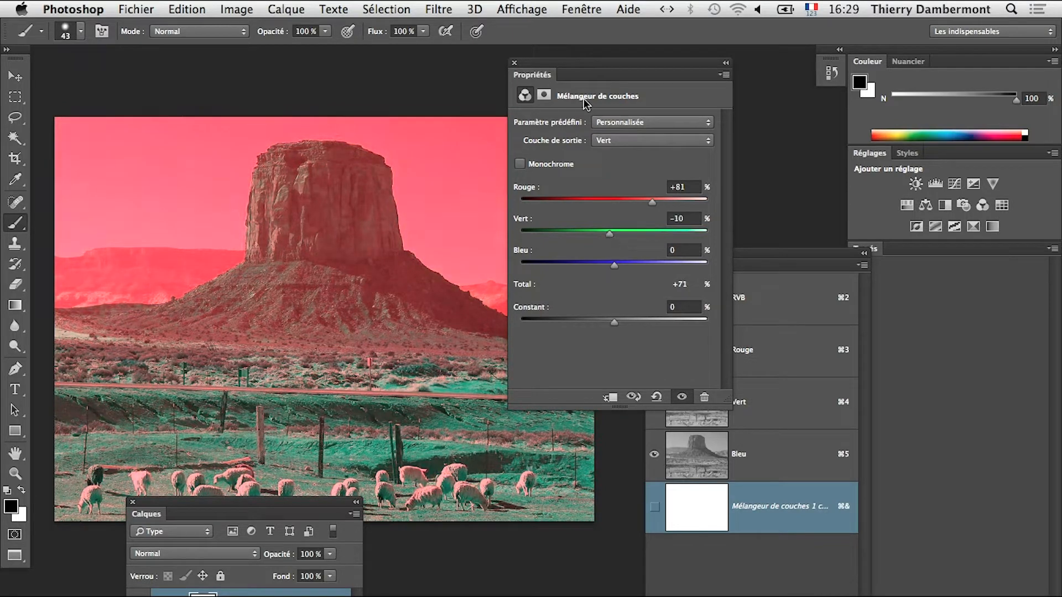
left_click_drag(585, 103, 716, 103)
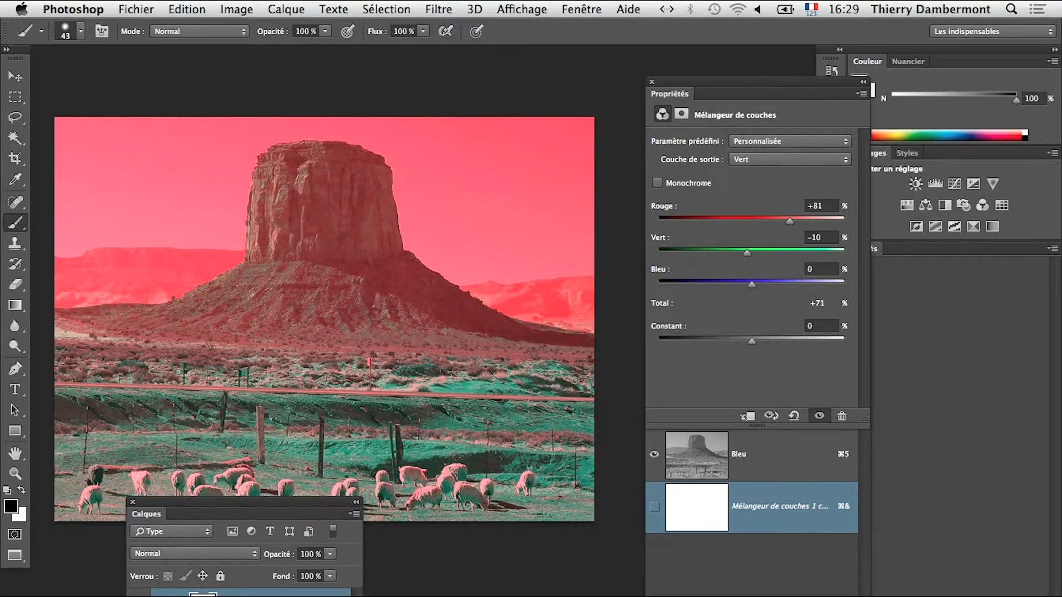
Duplicate the Channel Mixer copy with the earlier copy hidden, and set Vert to +35% for the new copy's Vert output channel
key("super+j")
key("super+z")
left_click_drag(750, 250, 768, 252)
key("super+z")
key("super+z")
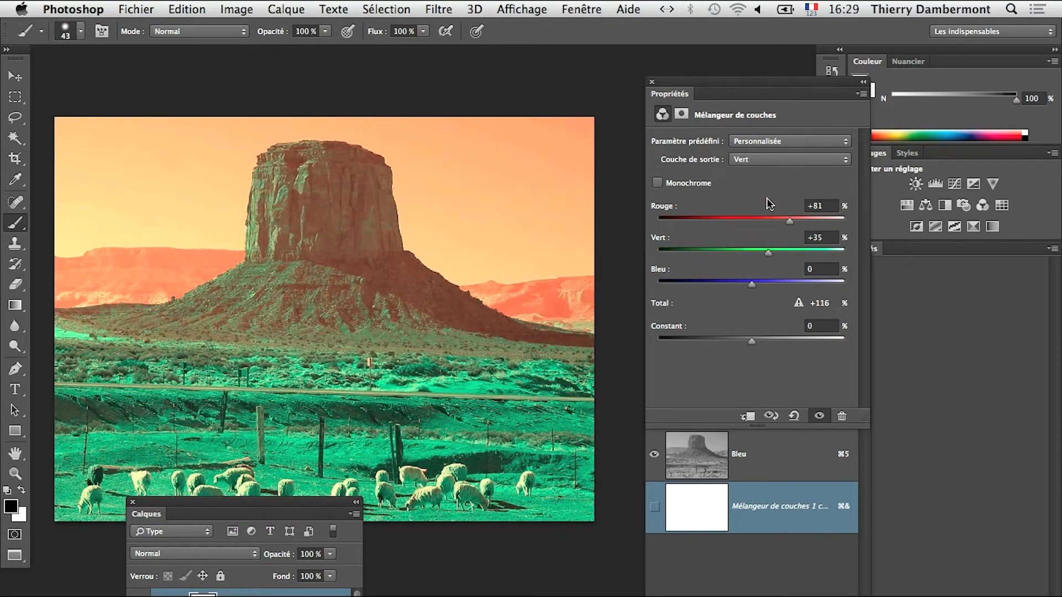
For the Bleu output channel, set Rouge to +69%, Vert to -91% and Bleu to +104%
left_click(762, 161)
key("Escape")
left_click(758, 159)
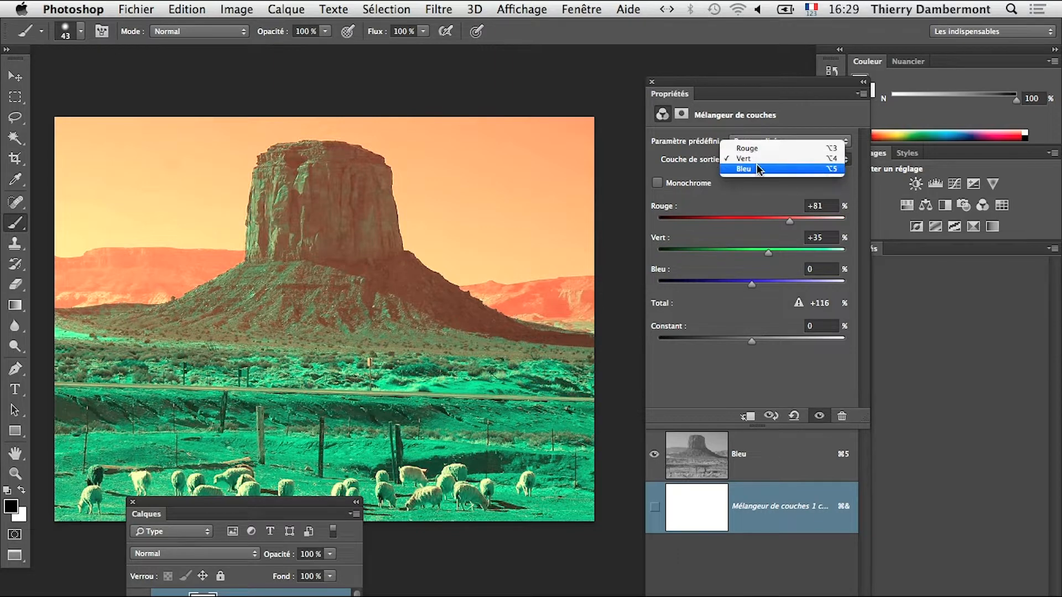
left_click(758, 168)
left_click_drag(735, 219, 705, 221)
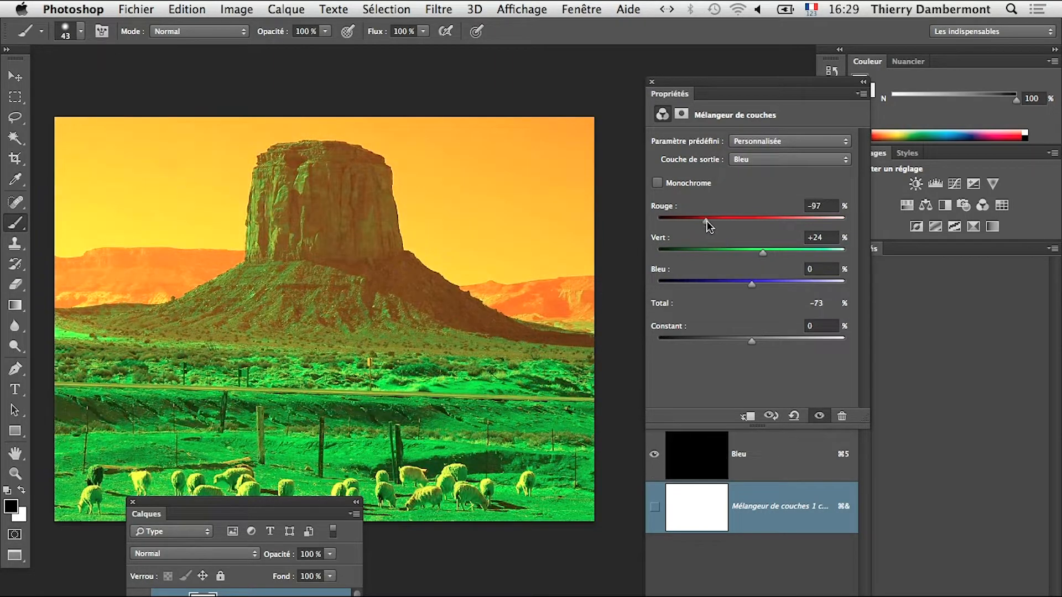
left_click_drag(762, 252, 714, 251)
left_click_drag(752, 284, 782, 282)
left_click(784, 220)
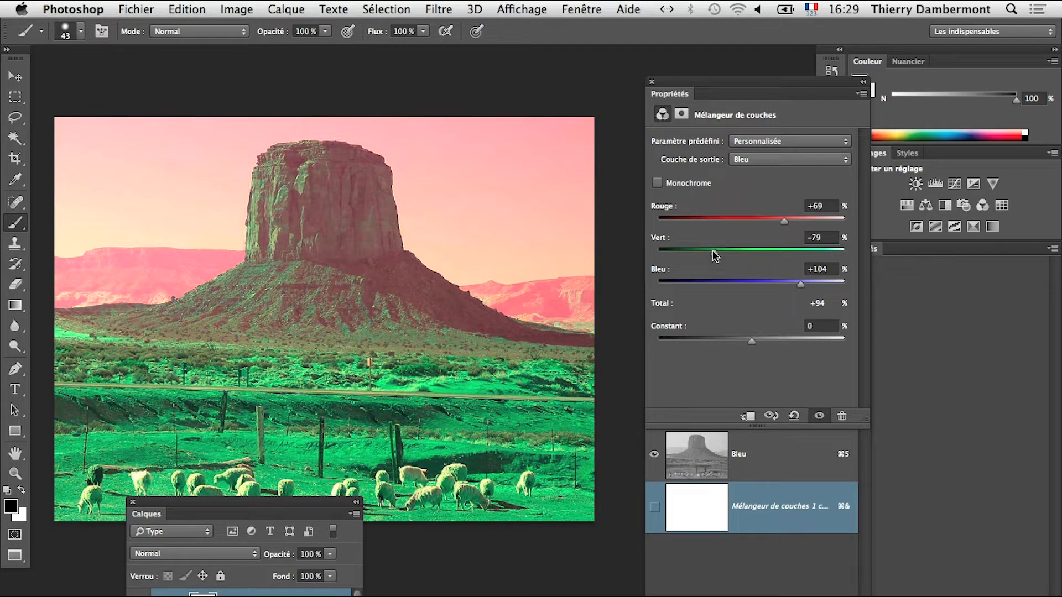
mouse_move(712, 251)
left_mouse_down()
mouse_move(698, 250)
mouse_move(709, 254)
left_mouse_up()
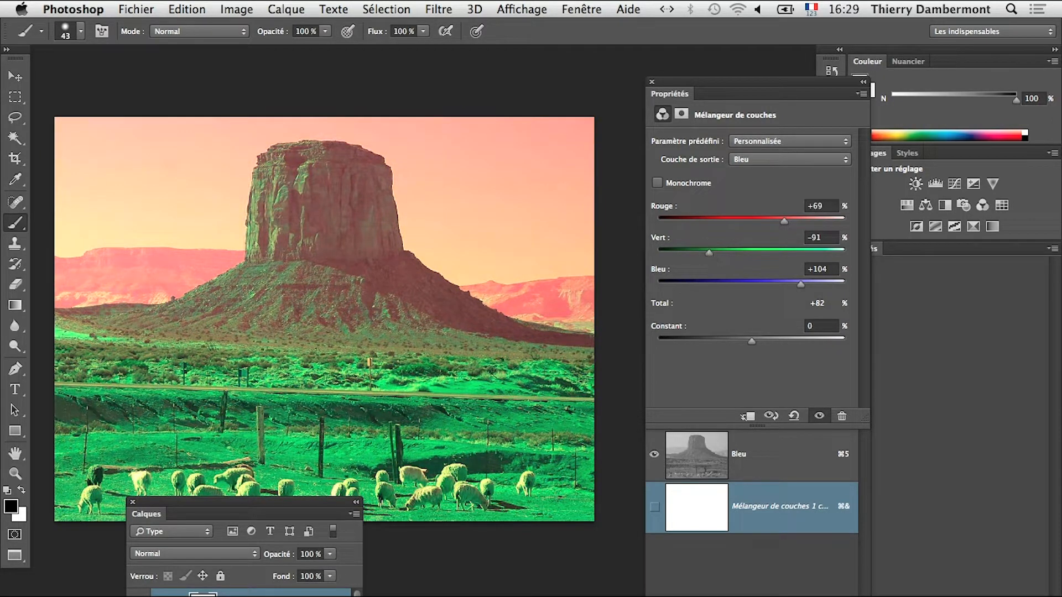
Duplicate the Mélangeur de couches 1 copie 2 layer and hide the source layer, keeping the layer list clear of the image
left_click_drag(340, 506, 340, 350)
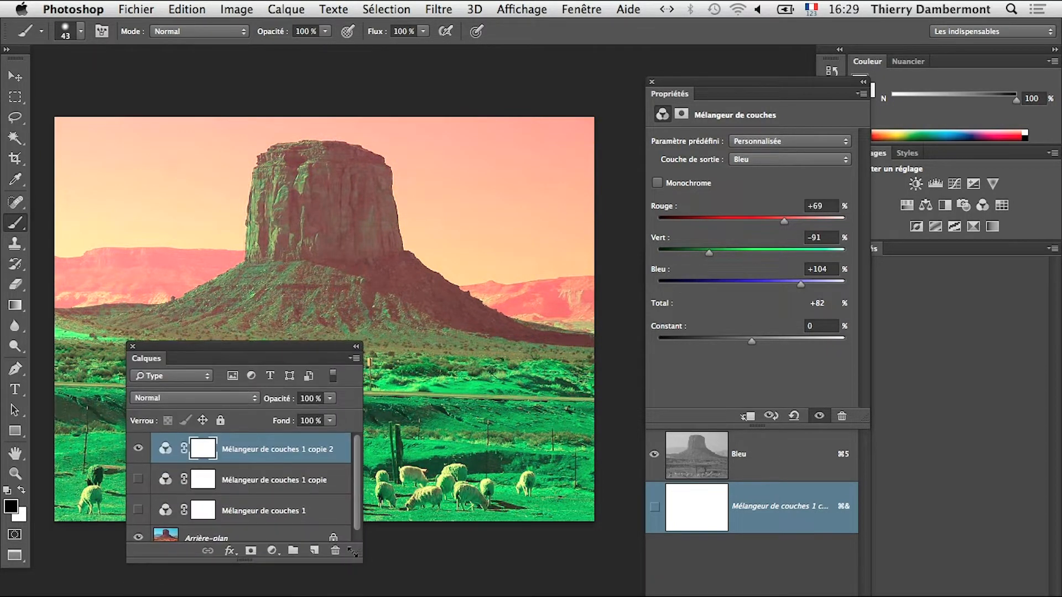
left_click_drag(353, 551, 391, 593)
key("super+j")
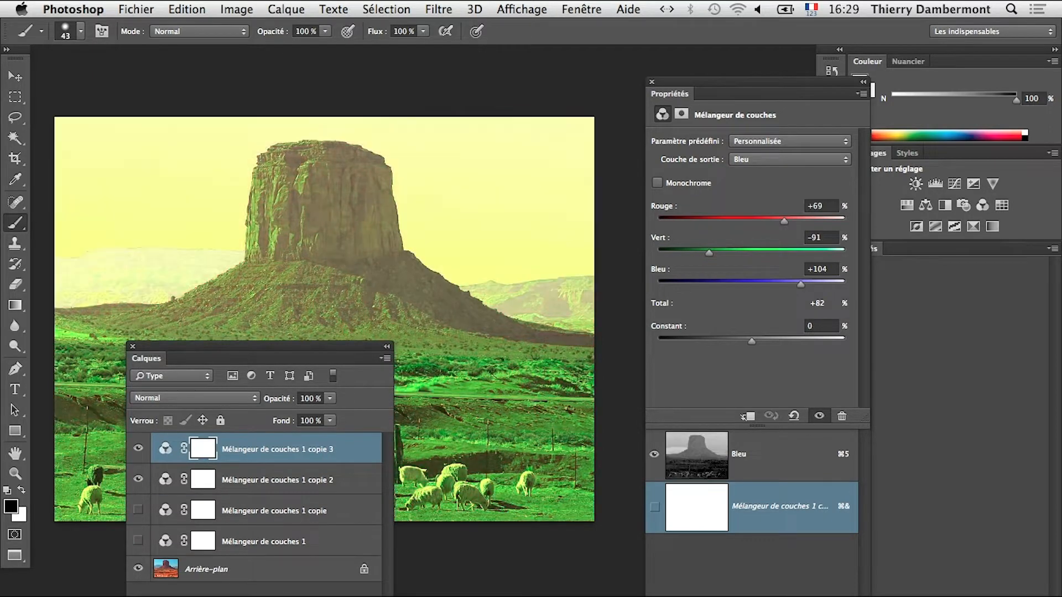
left_click(138, 479)
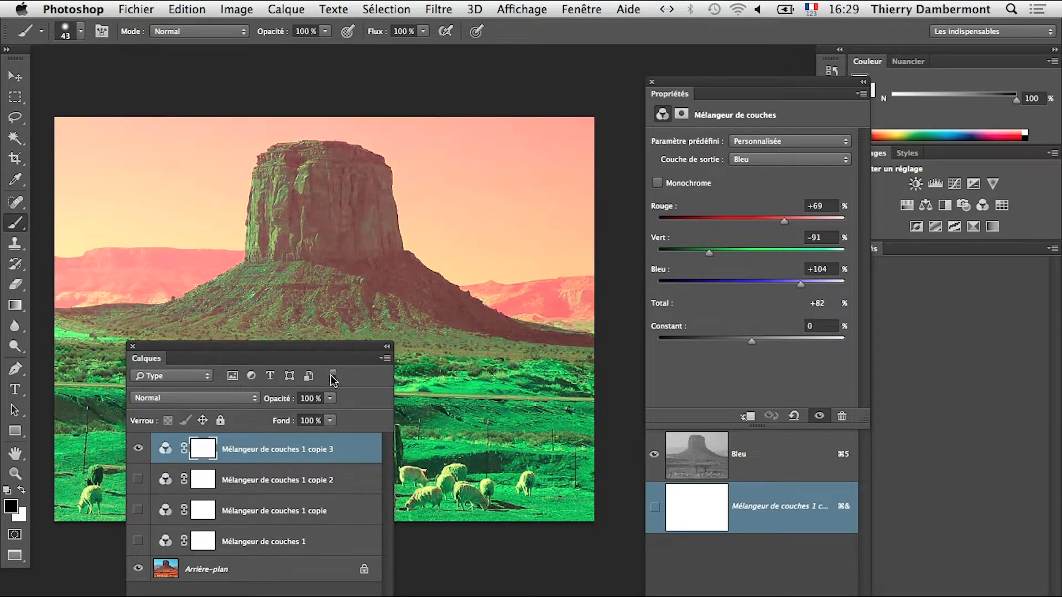
left_click_drag(320, 352, 382, 345)
left_click_drag(448, 596, 474, 595)
left_click_drag(423, 341, 459, 481)
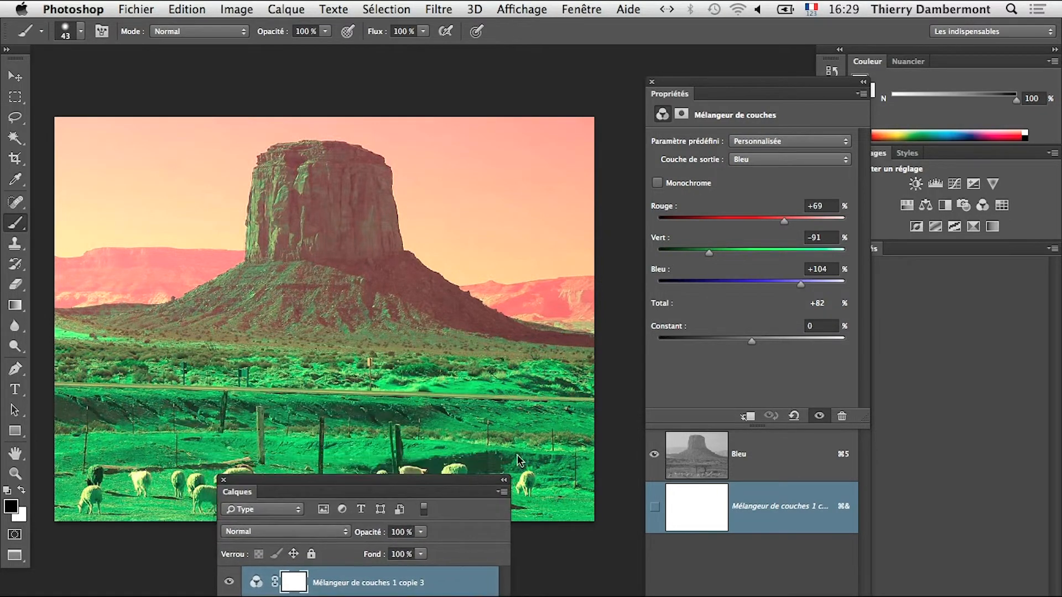
For the newest copy's Rouge output channel, set Rouge to -45% and Bleu to -15%, and strongly lower Vert
left_click(761, 161)
left_click(744, 138)
left_click_drag(762, 221, 731, 221)
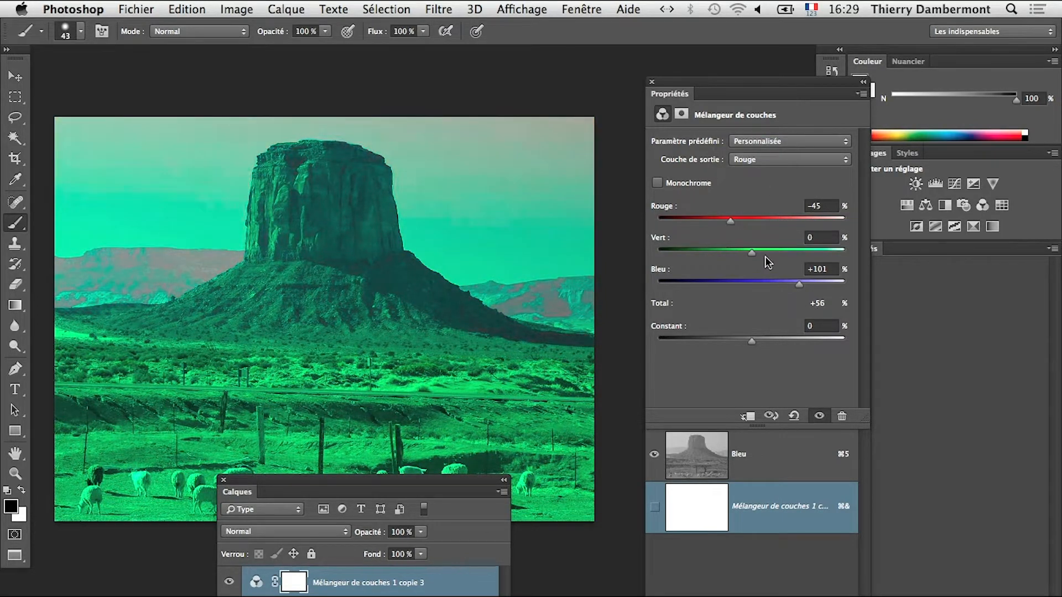
left_click(745, 282)
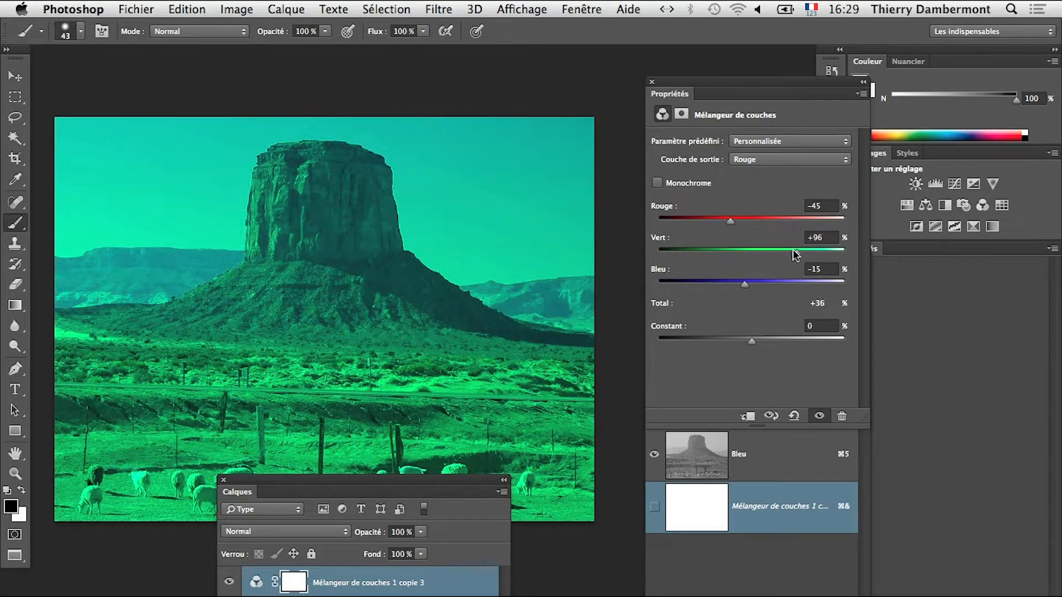
left_click(700, 250)
For the Vert output channel, set Rouge to +8%, Vert to +32% and Bleu to -2%
left_click(761, 160)
left_click(761, 169)
left_click_drag(765, 218, 752, 284)
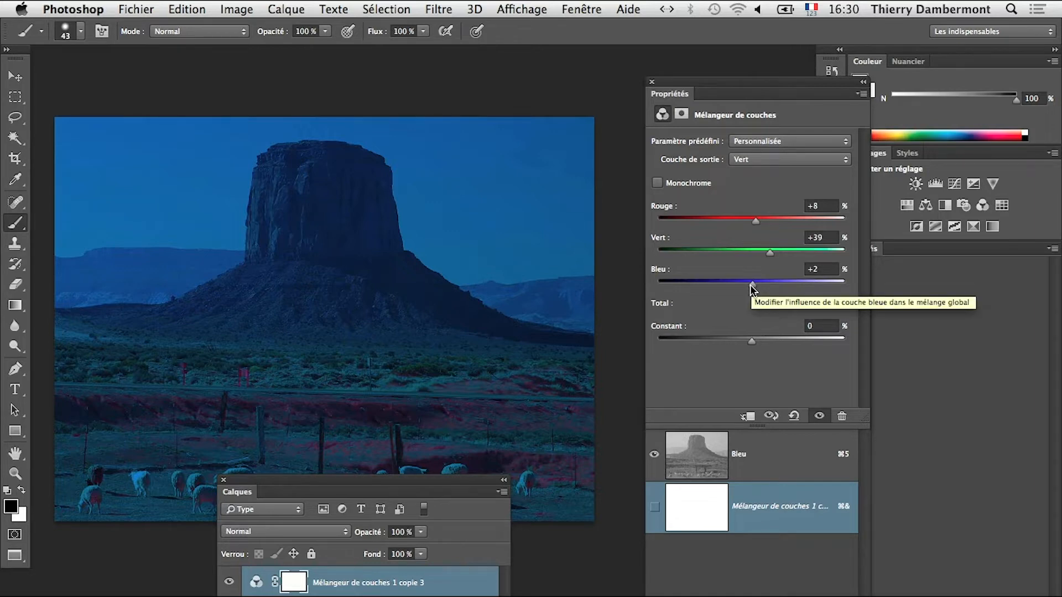
left_click_drag(750, 285, 766, 253)
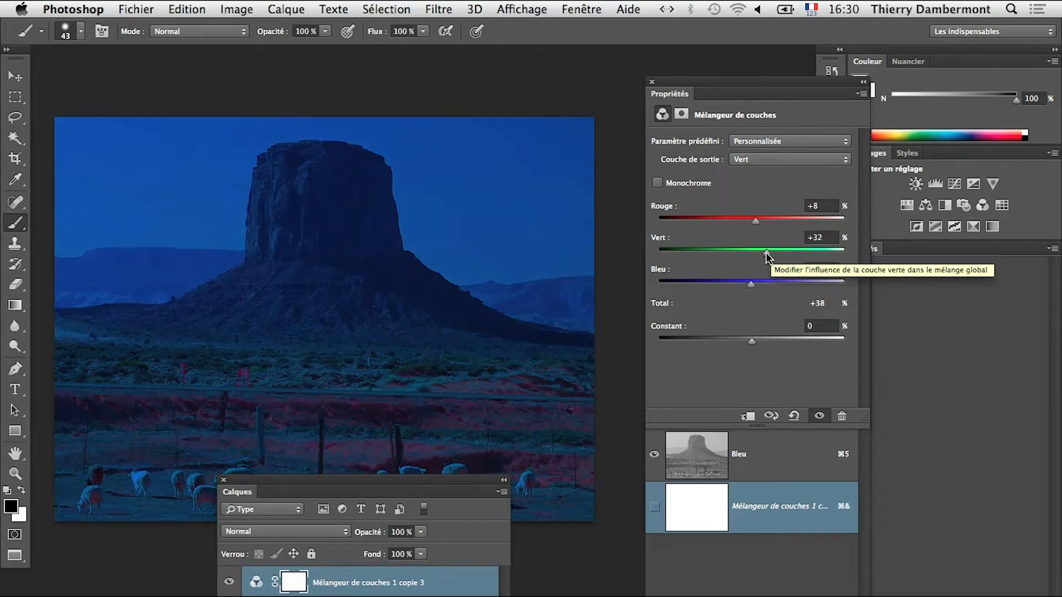
Hide the topmost Channel Mixer layer and preview each of the other mixer layers alone over the background
left_click_drag(469, 488, 523, 310)
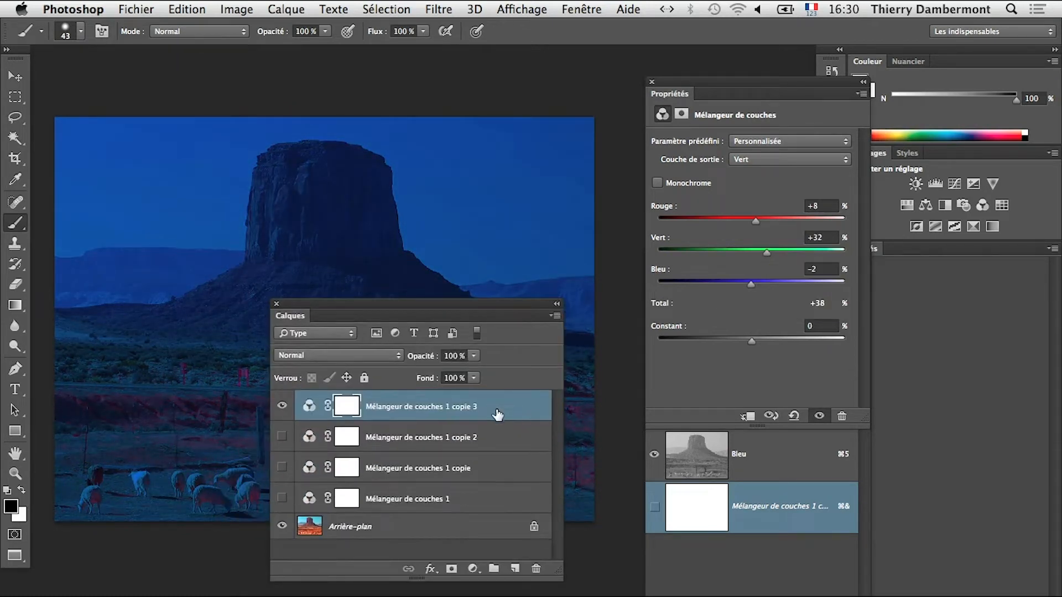
left_click(282, 405)
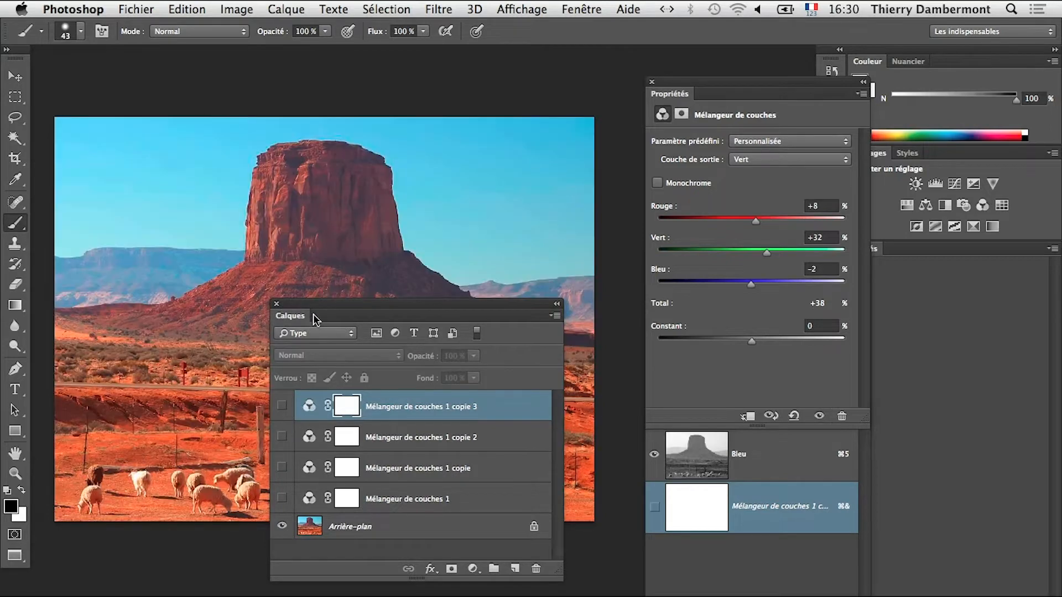
left_click_drag(315, 320, 526, 167)
left_click(492, 285)
left_click(493, 285)
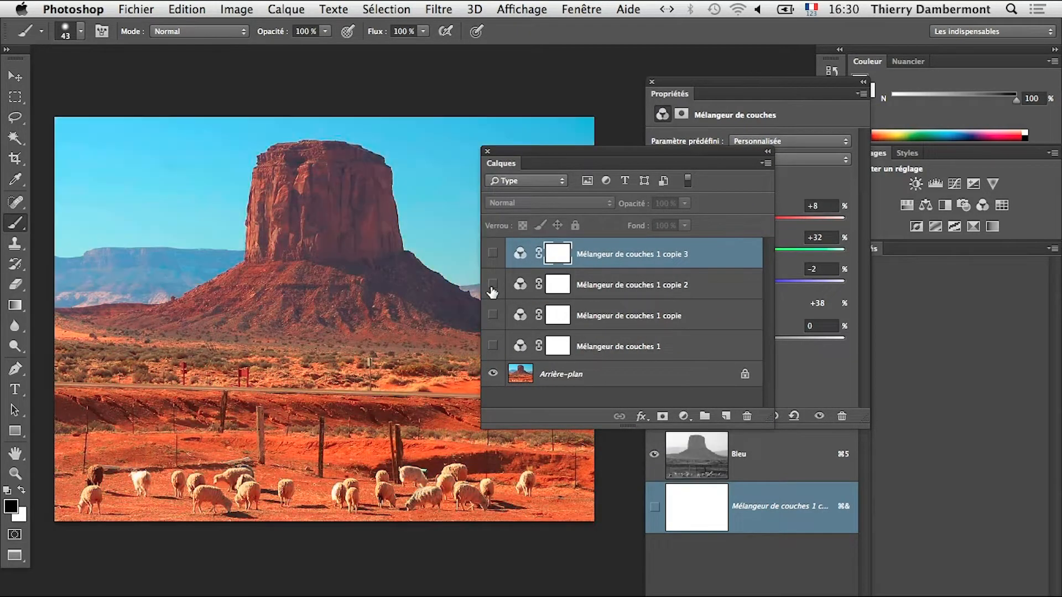
left_click(493, 315)
left_click(492, 316)
left_click(492, 347)
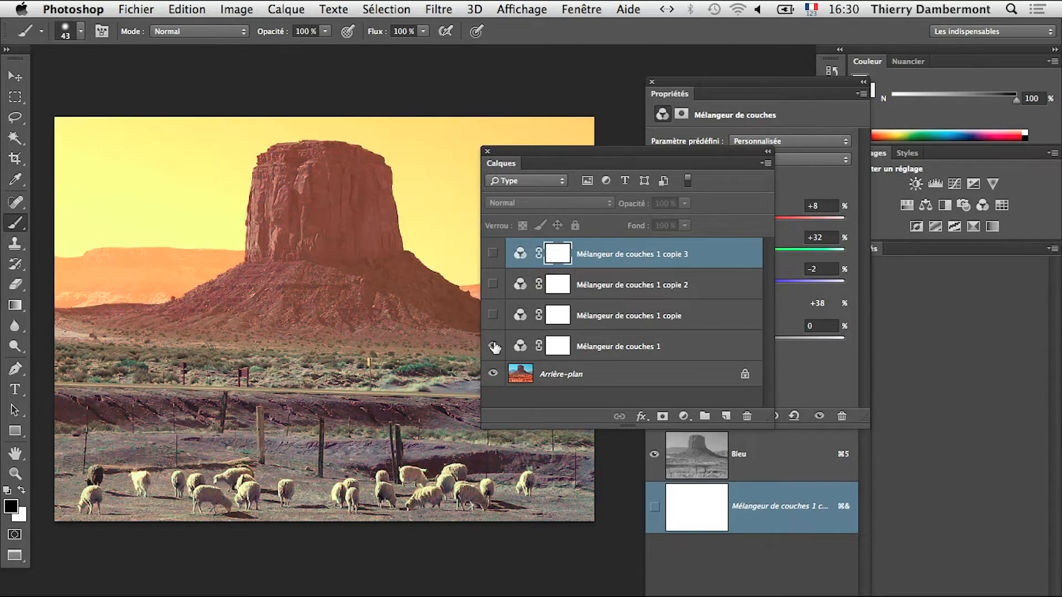
left_click(492, 347)
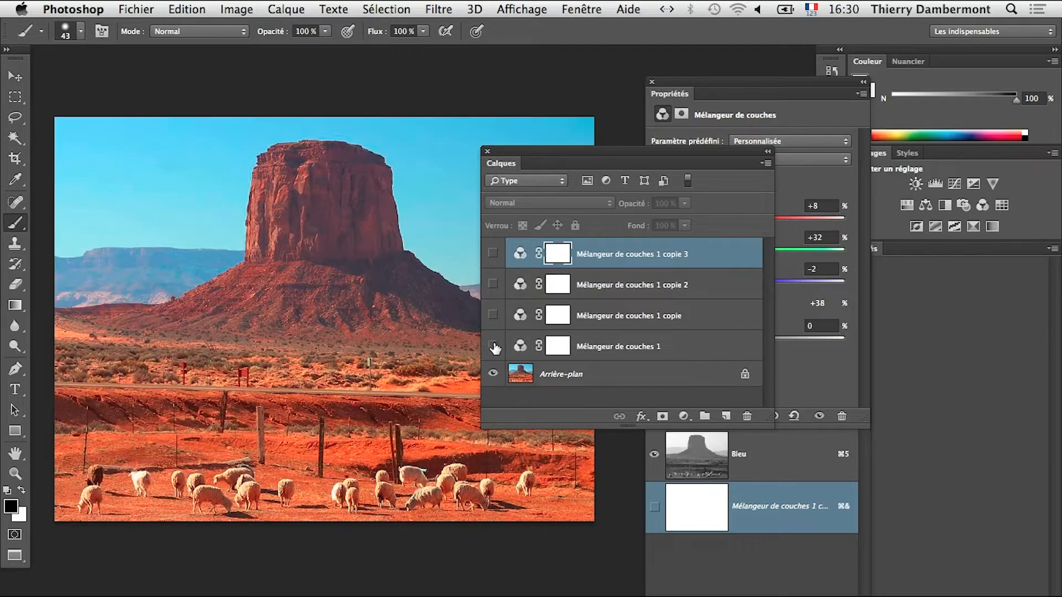
Locate the script command for exporting the layers to separate files
left_click(136, 9)
mouse_move(178, 367)
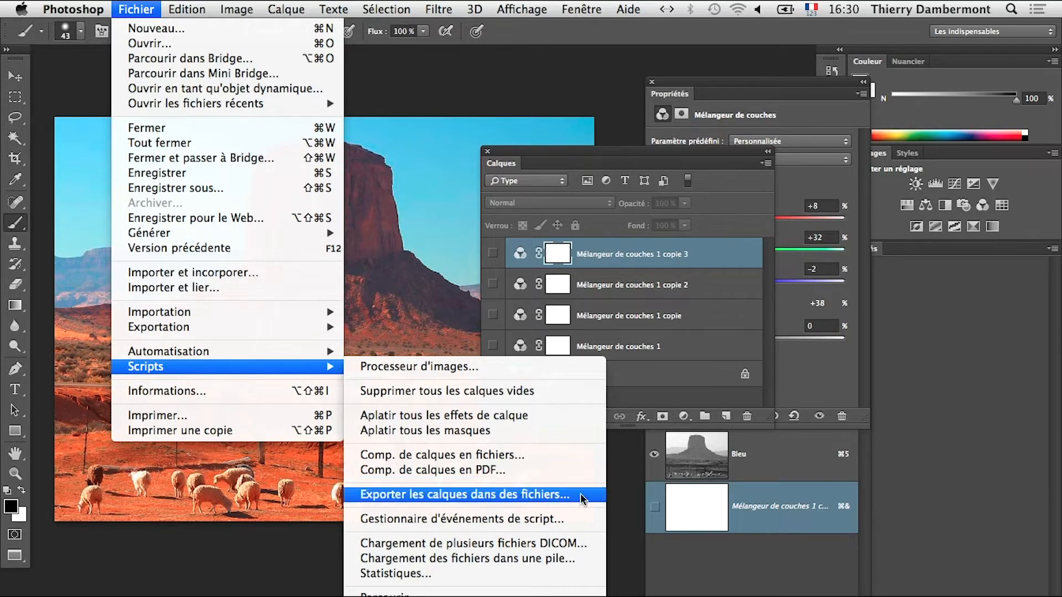
left_click(647, 387)
Show the Mélangeur de couches 1 copie 3 layer and preview it combined in turn with the hidden mixer layers below it
left_click_drag(768, 415, 780, 520)
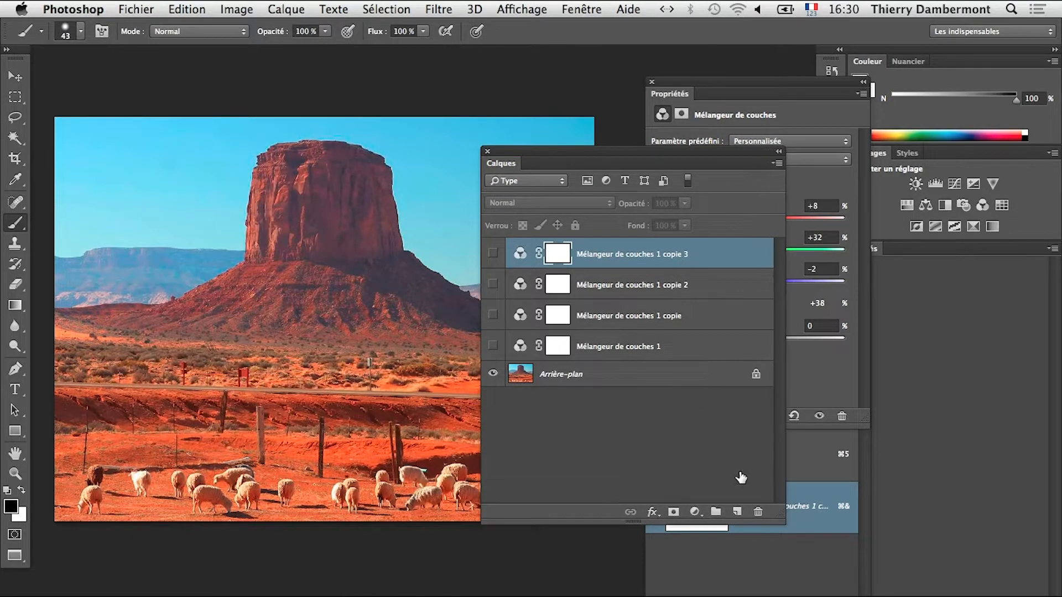
left_click(493, 253)
left_click(492, 316)
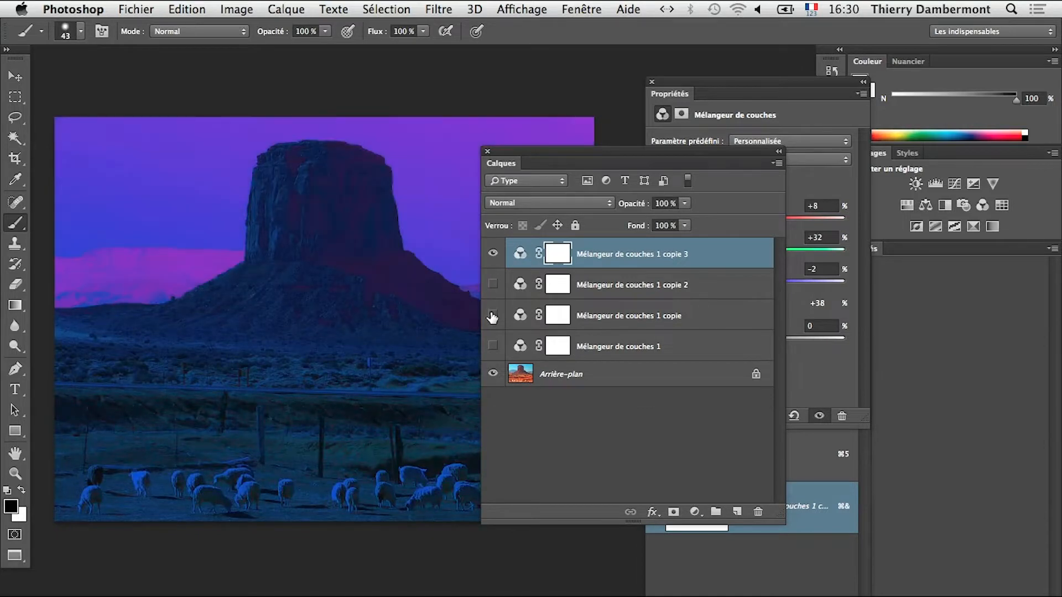
left_click(492, 316)
left_click(492, 284)
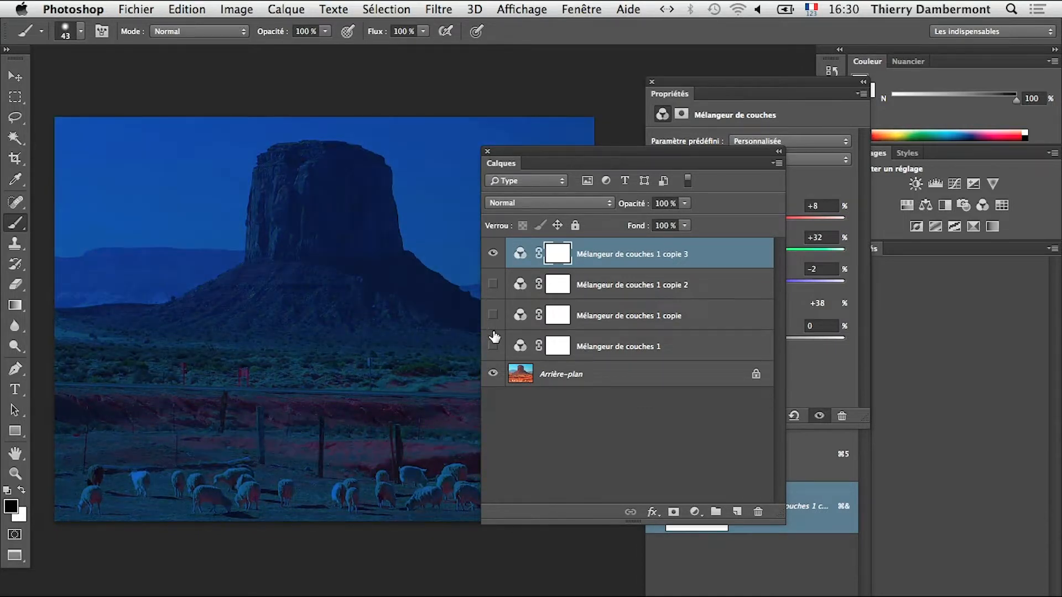
left_click(493, 345)
left_click(492, 345)
left_click(493, 316)
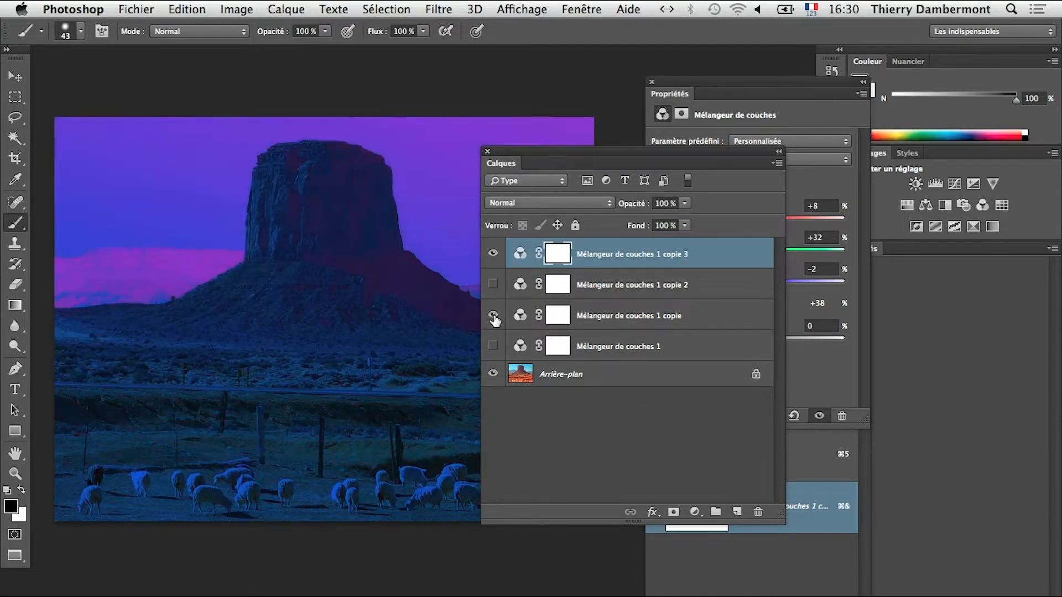
left_click(492, 316)
Swap visibility from copie 3 to copie 2 and preview it combined in turn with the two mixer layers below it
left_click(493, 285)
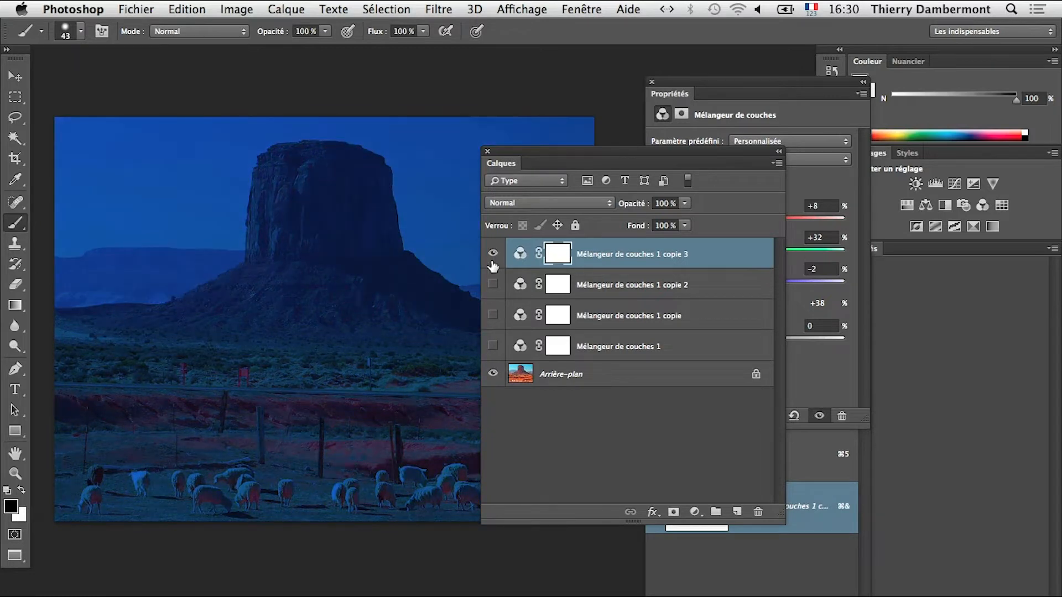
left_click(493, 254)
left_click(493, 316)
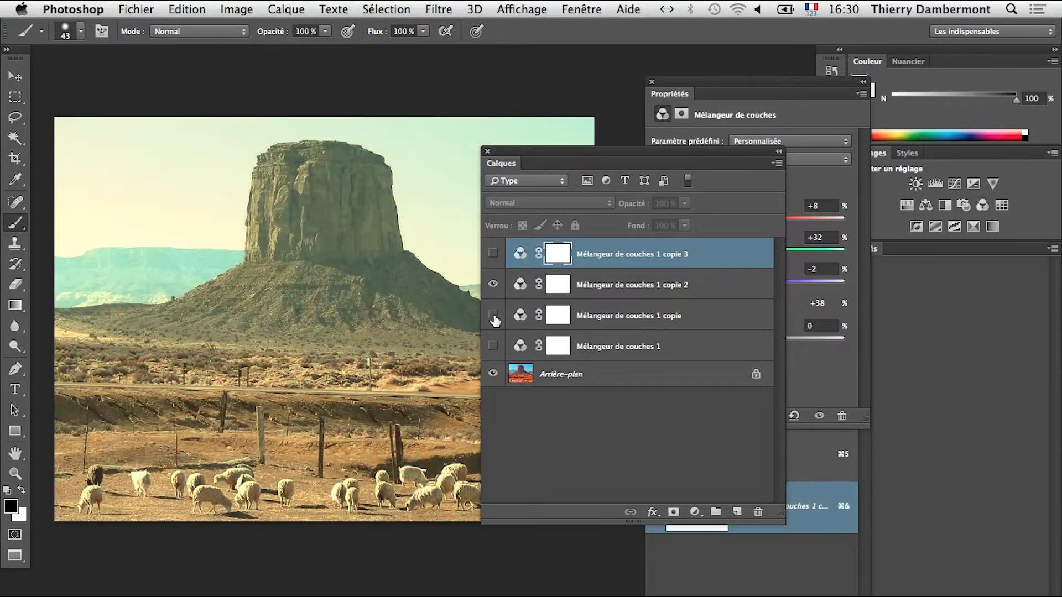
left_click(494, 318)
left_click(493, 316)
left_click(493, 316)
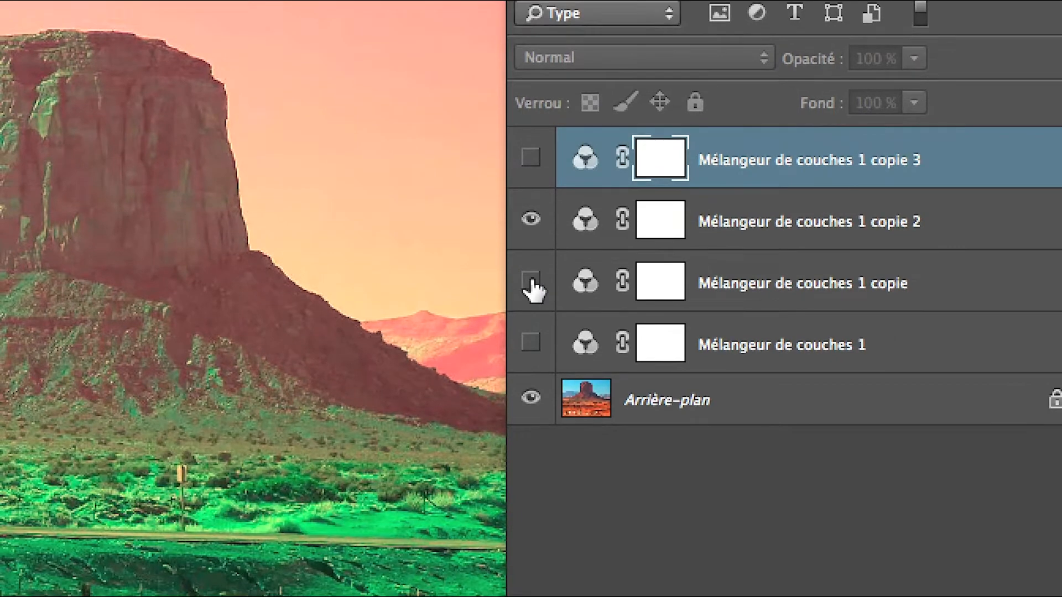
left_click(469, 524)
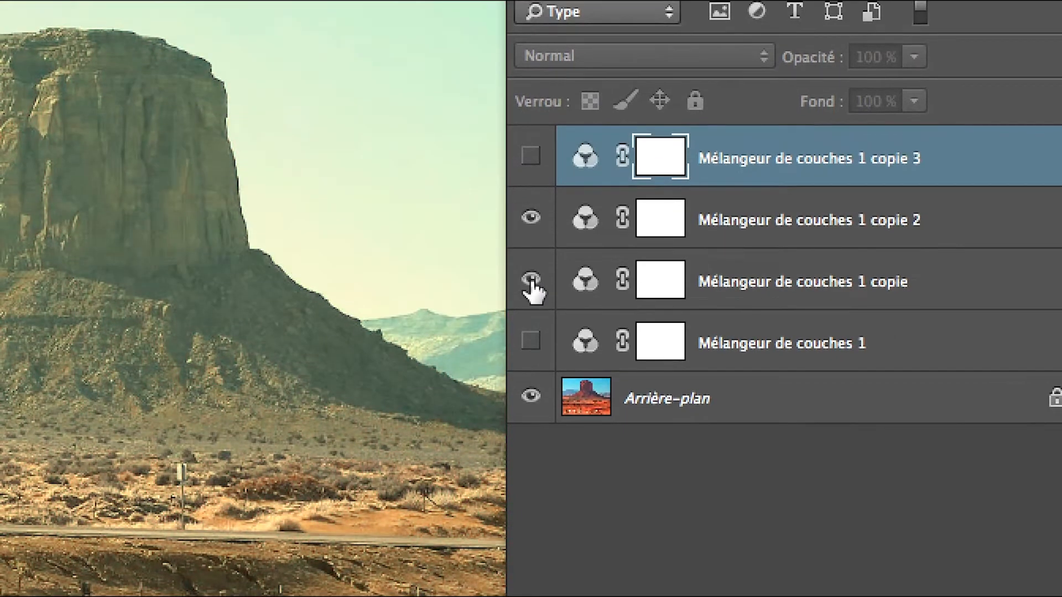
left_click(531, 281)
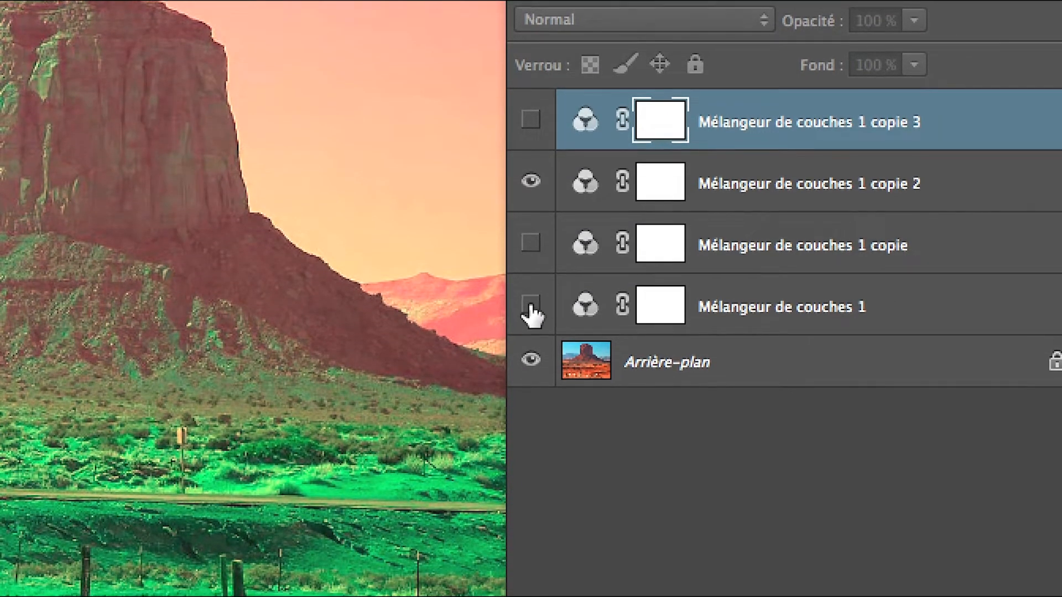
left_click(531, 306)
left_click(530, 305)
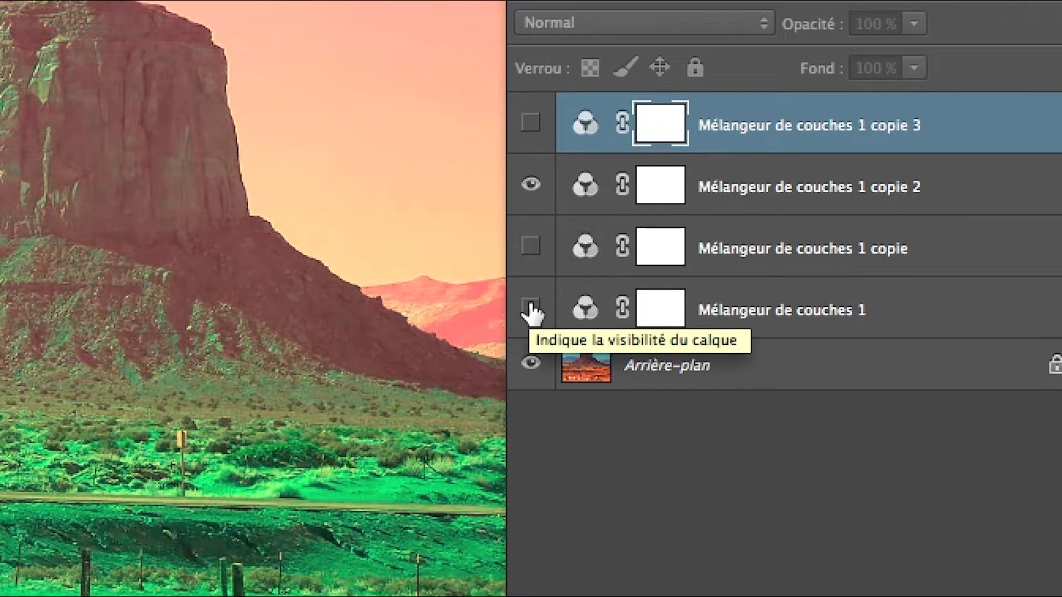
left_click(530, 306)
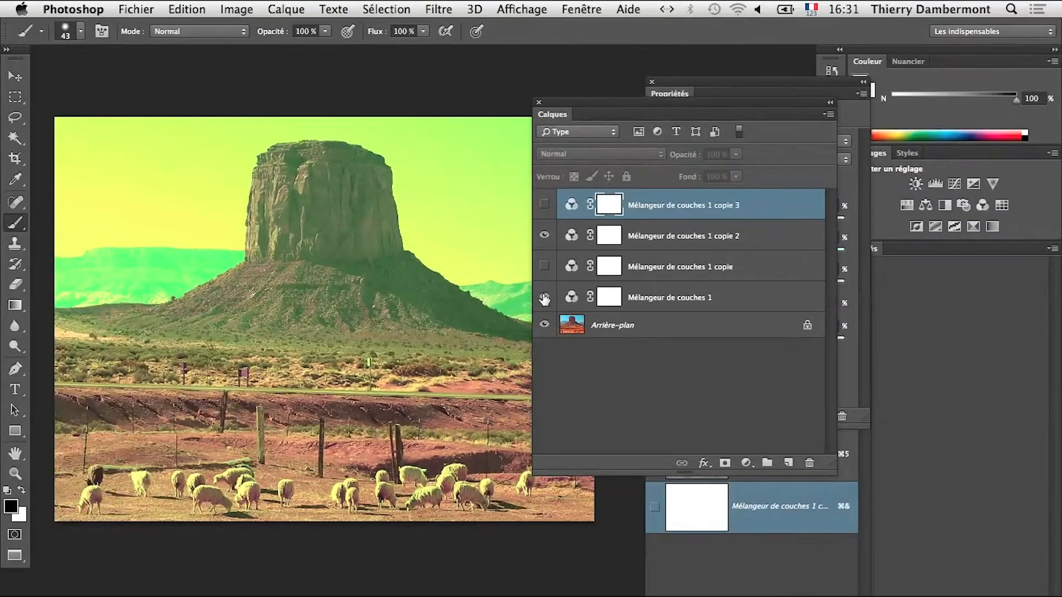
left_click(545, 299)
left_click(545, 267)
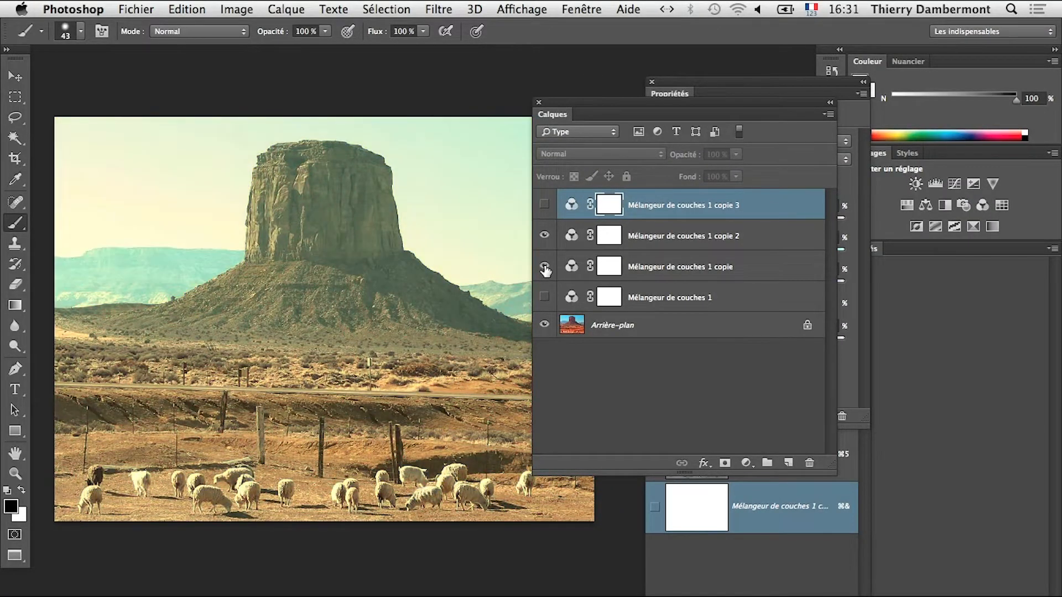
left_click(545, 267)
left_click(546, 268)
left_click(546, 268)
Show the copie 3 and copie 2 mixer layers together over the background, and move and shrink the Calques panel
left_click(544, 205)
left_click(544, 236)
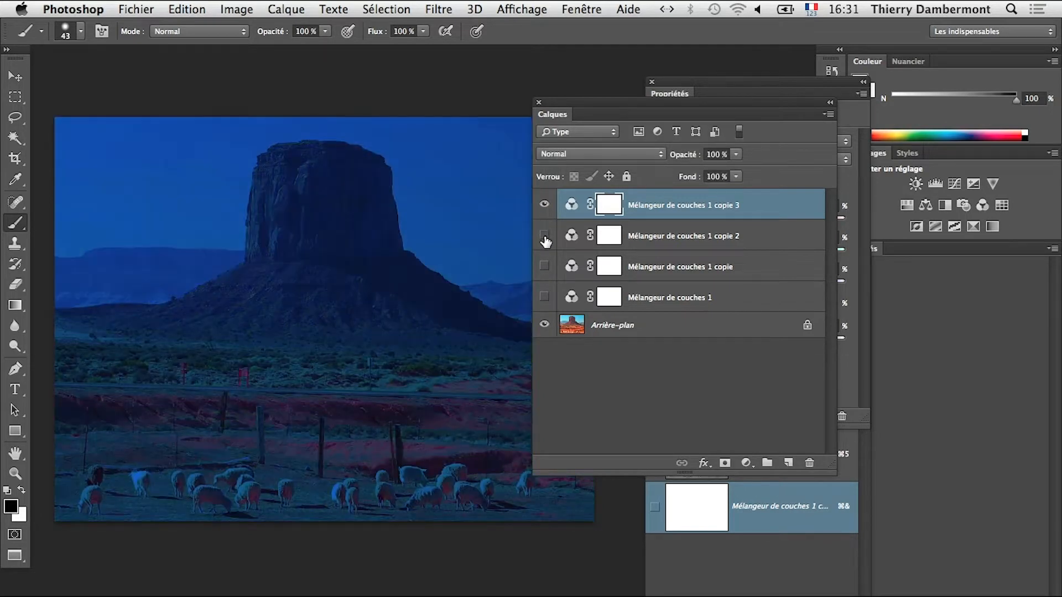
left_click(545, 236)
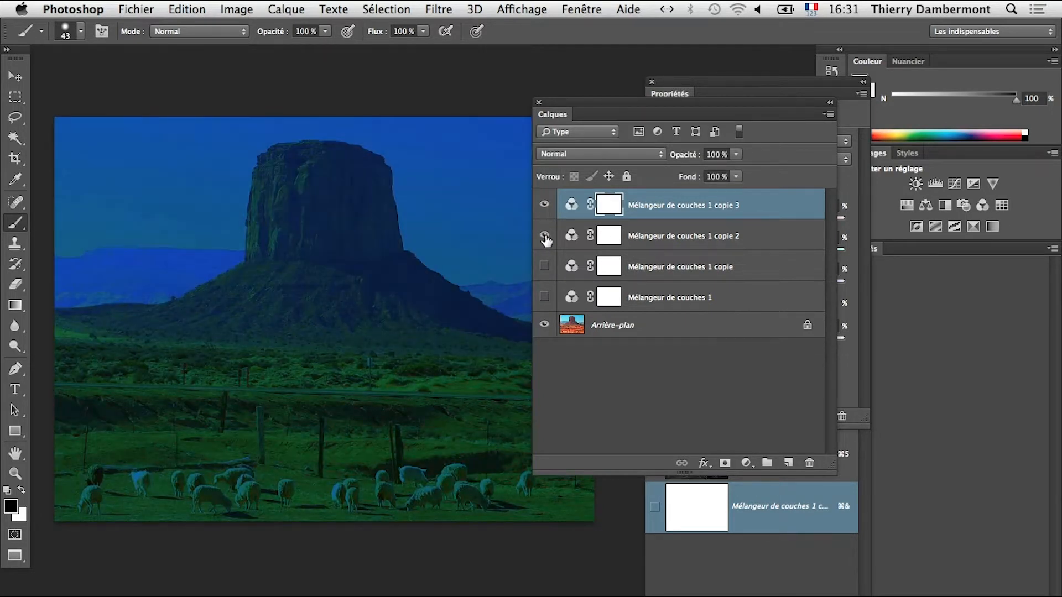
left_click(545, 299)
left_click(545, 299)
left_click_drag(639, 107, 434, 69)
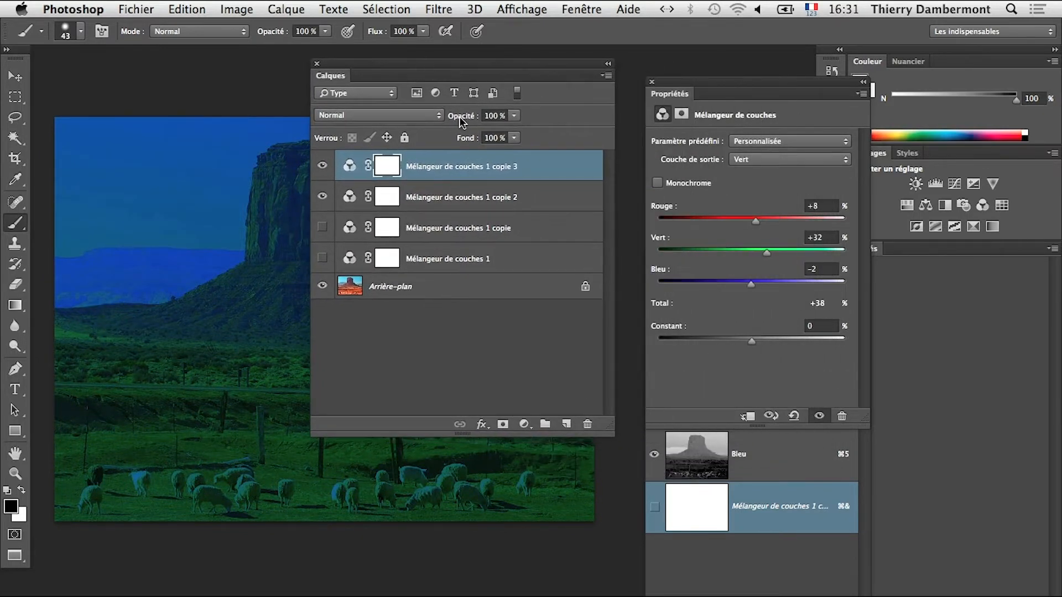
left_click_drag(613, 436, 561, 362)
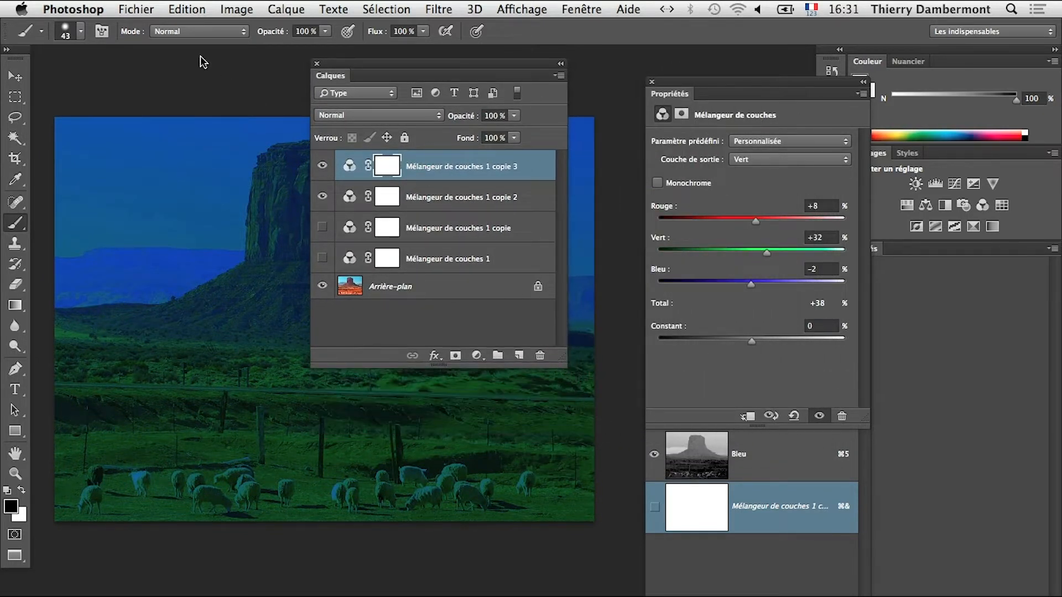
Save the layered image as red-desert-couches-melangees-01.psd in Photoshop format in the test infrarouge folder
left_click(136, 9)
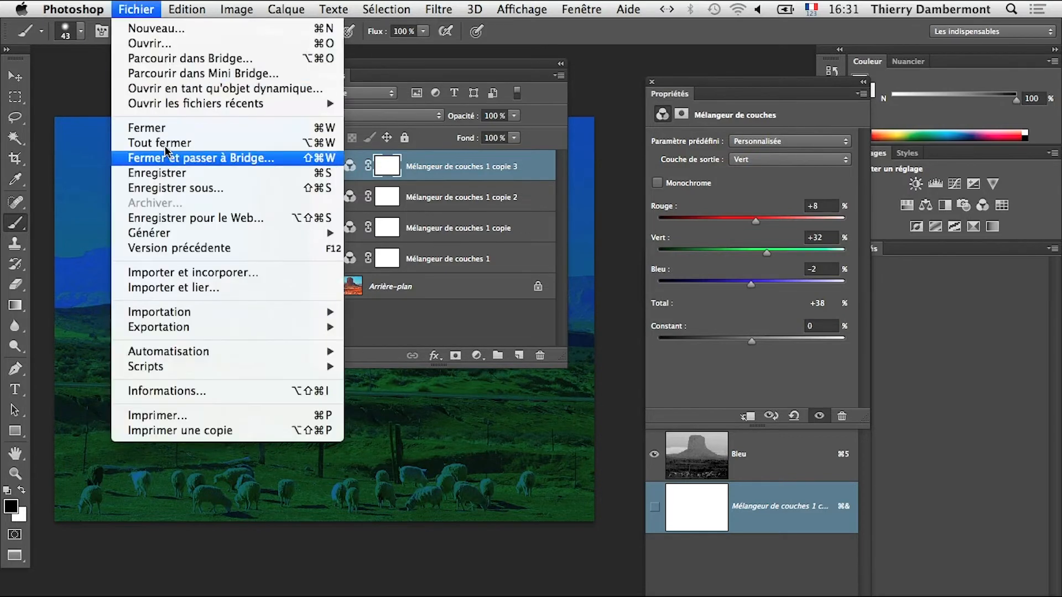
left_click(181, 189)
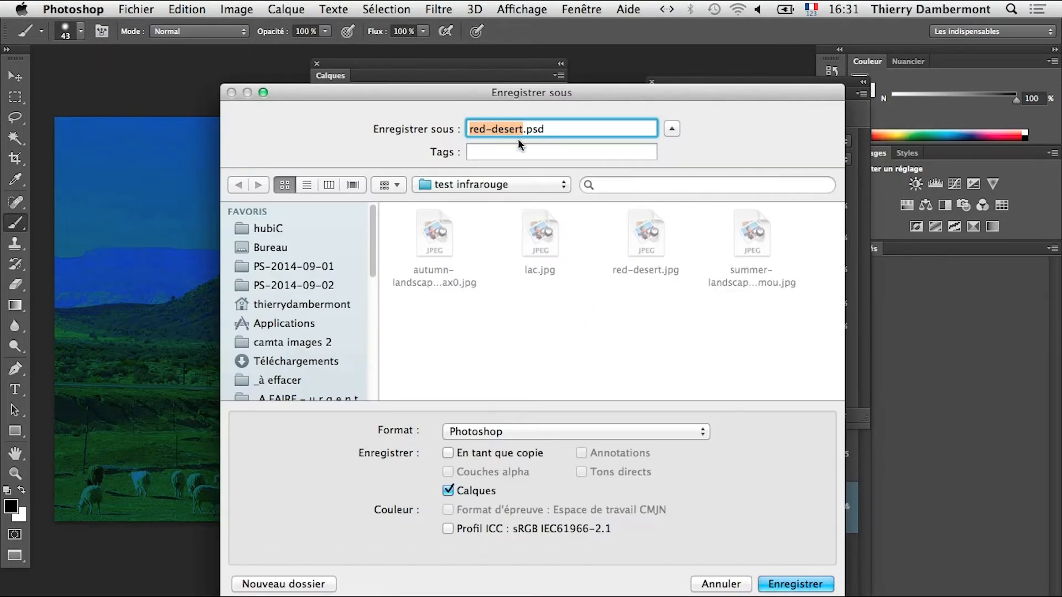
left_click(307, 186)
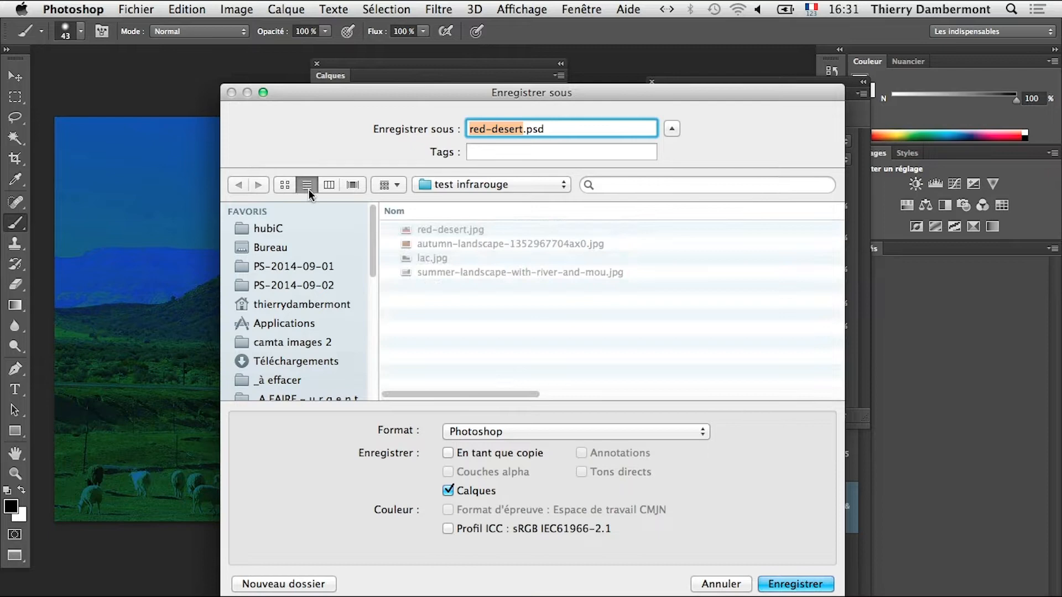
left_click(515, 130)
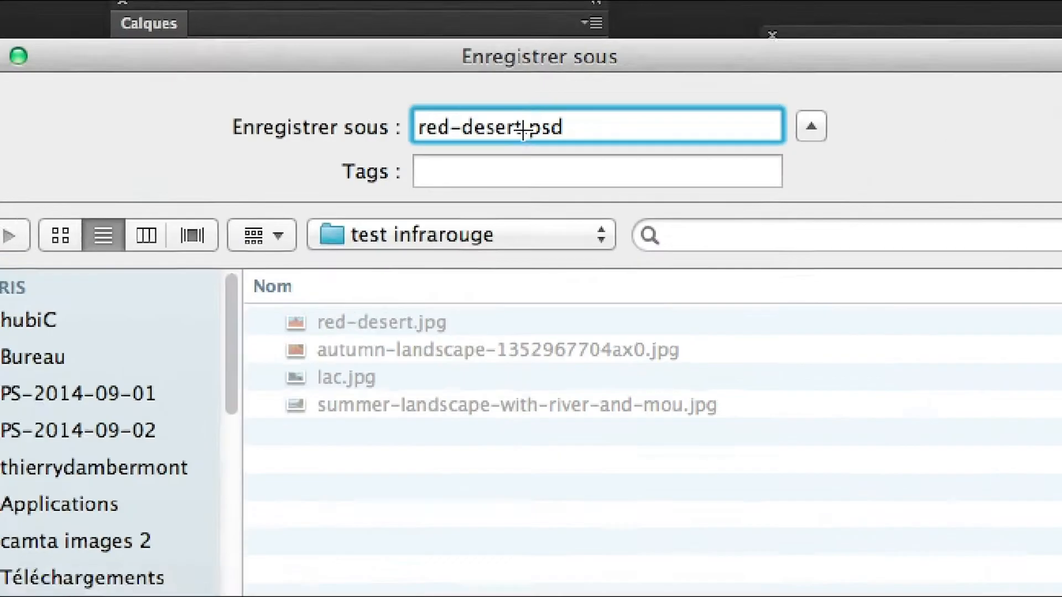
type("-")
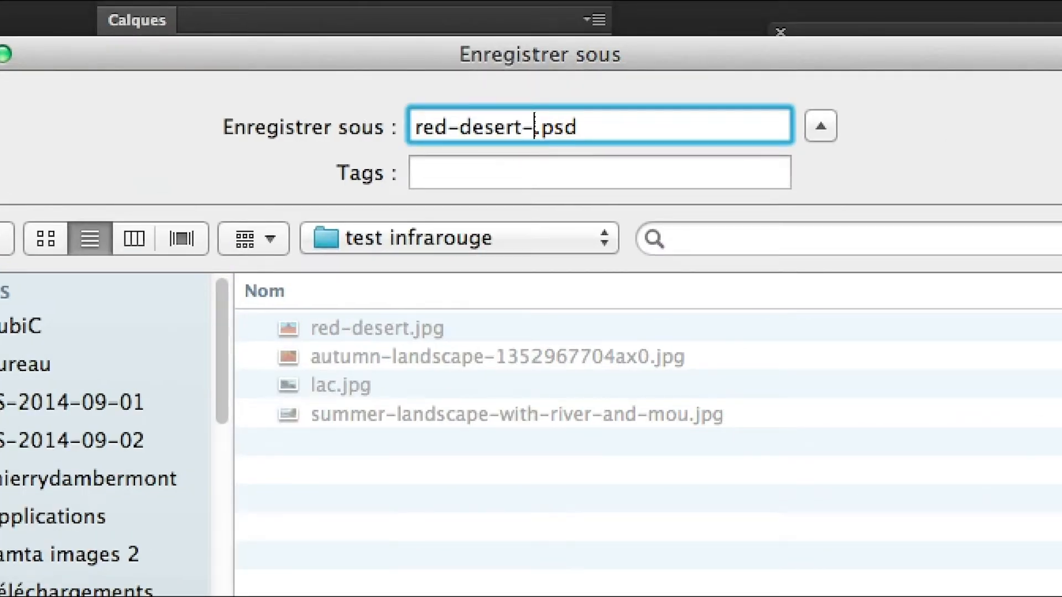
type("couches")
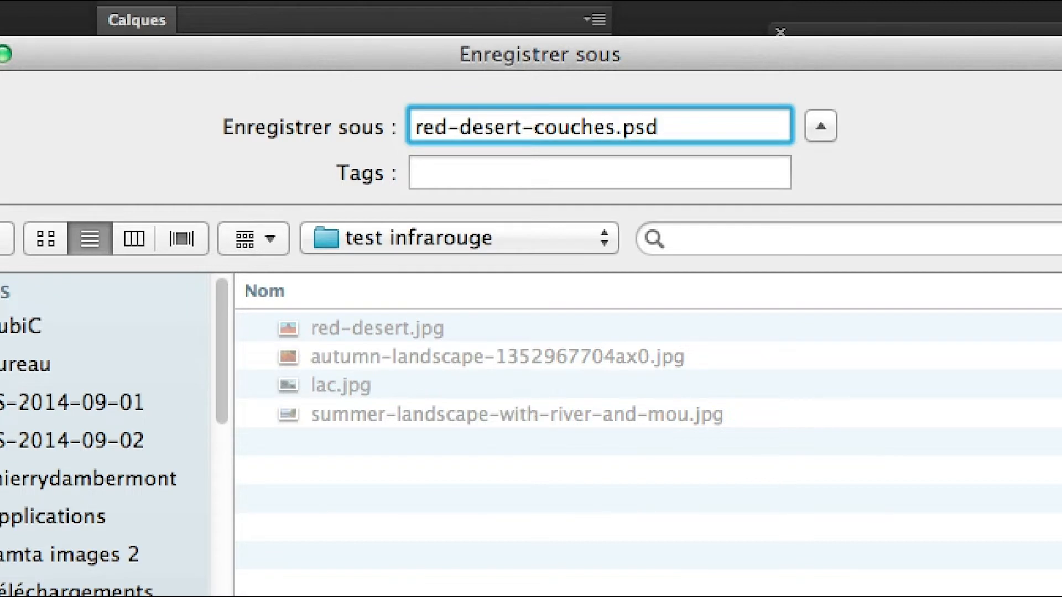
type("-méla")
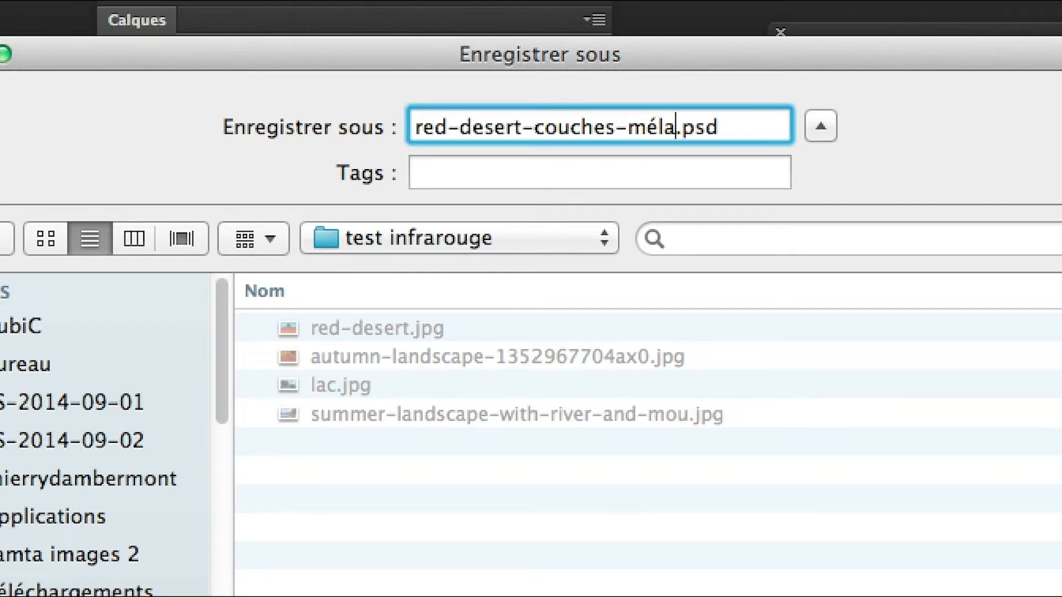
key("BackSpace")
key("BackSpace")
type("langees")
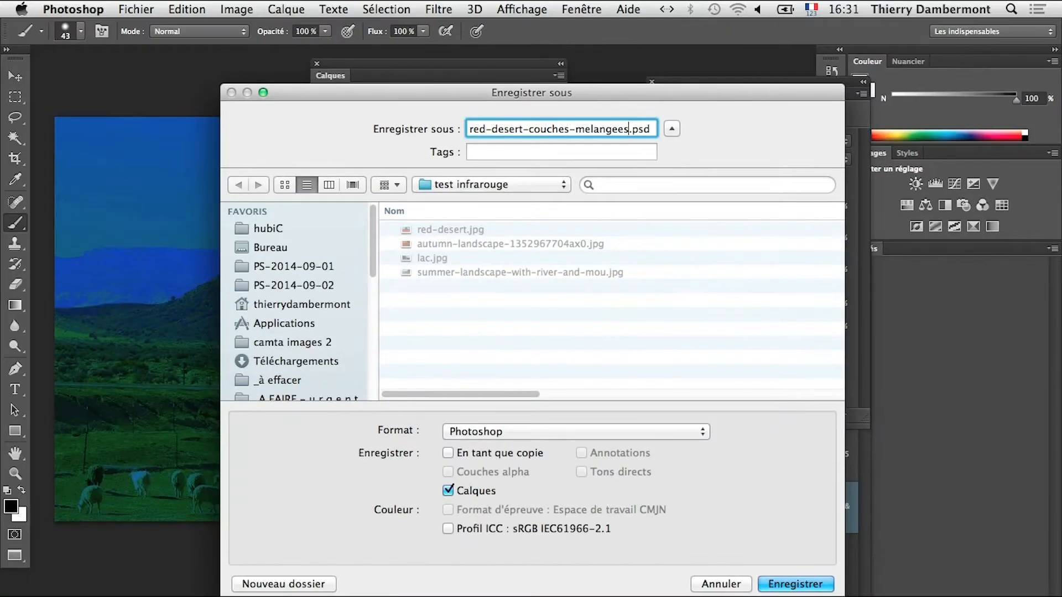
type("-01")
left_click(805, 584)
key("Return")
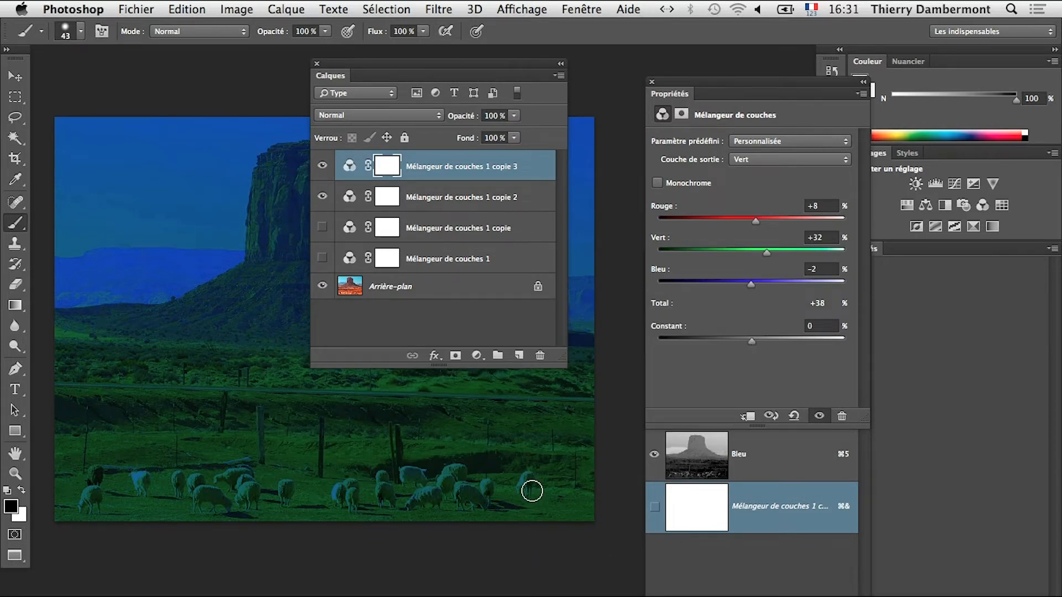
Make the Calques panel slightly taller and place it beside the Channel Mixer properties
left_click_drag(559, 366, 589, 369)
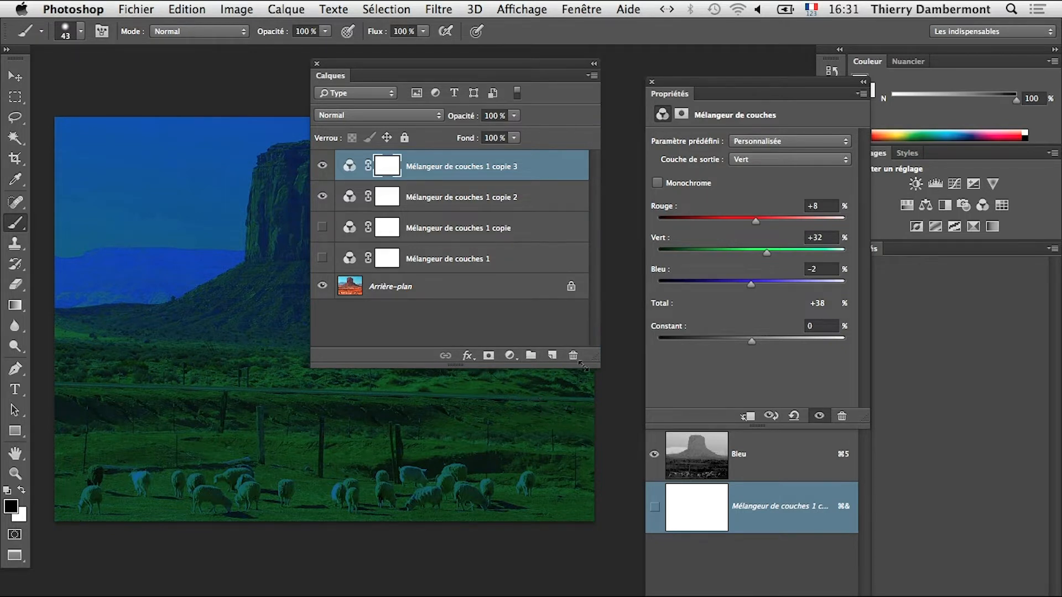
left_click_drag(593, 357, 560, 373)
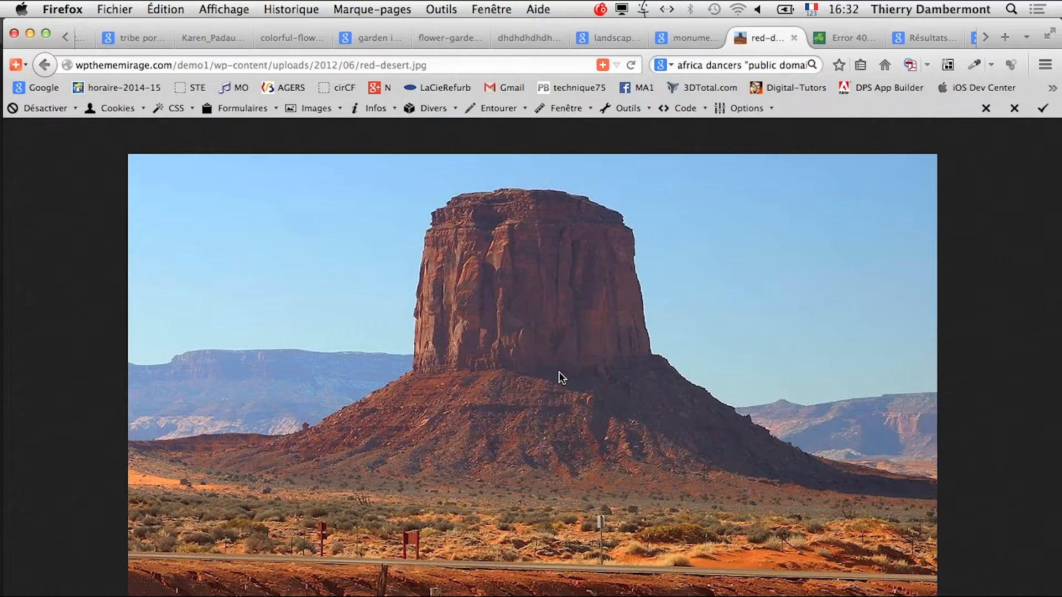
key("super+Tab")
key("super+Tab")
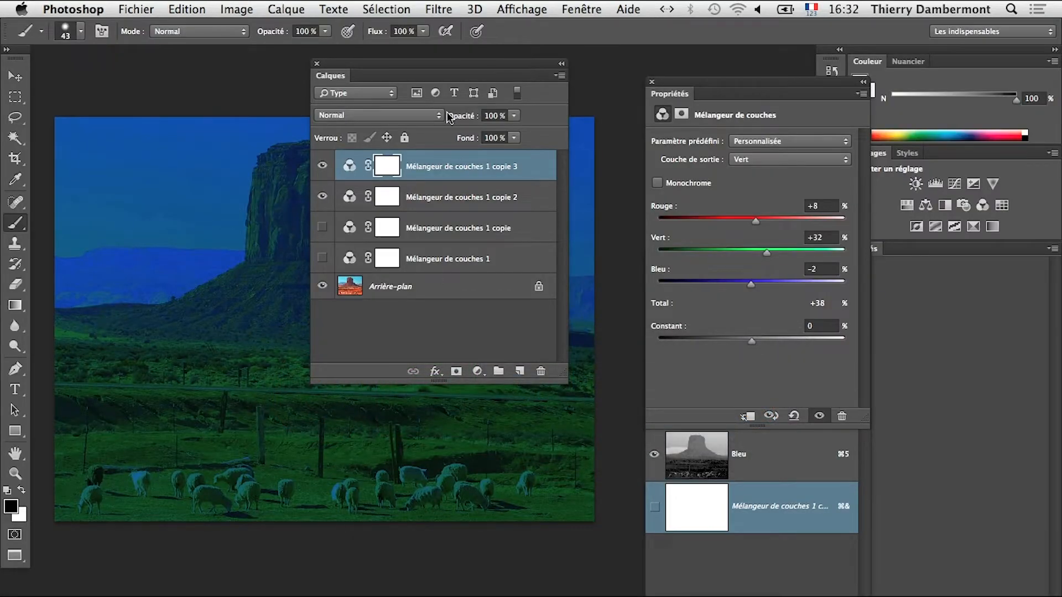
left_click_drag(427, 66, 533, 70)
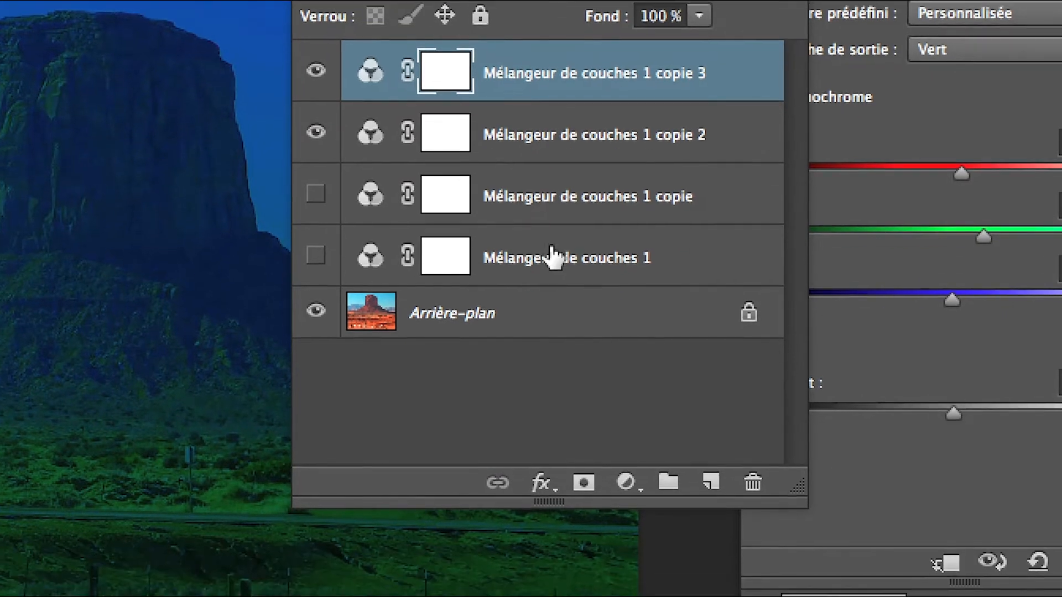
Group all four Channel Mixer layers into a new group named Groupe 1 in Transfert mode at 100% opacity
left_click(558, 318, "shift")
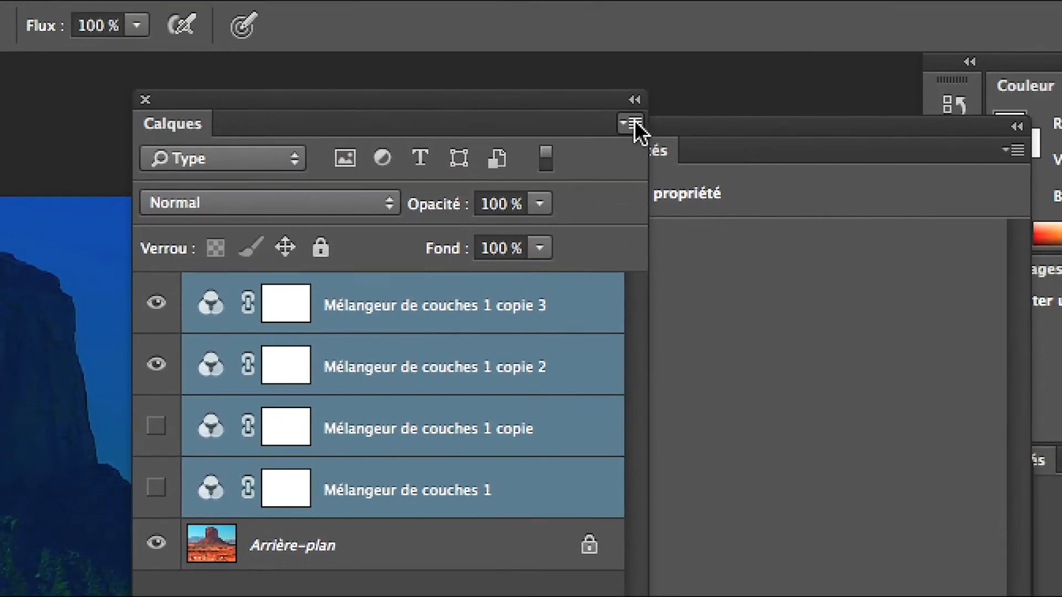
left_click(634, 123)
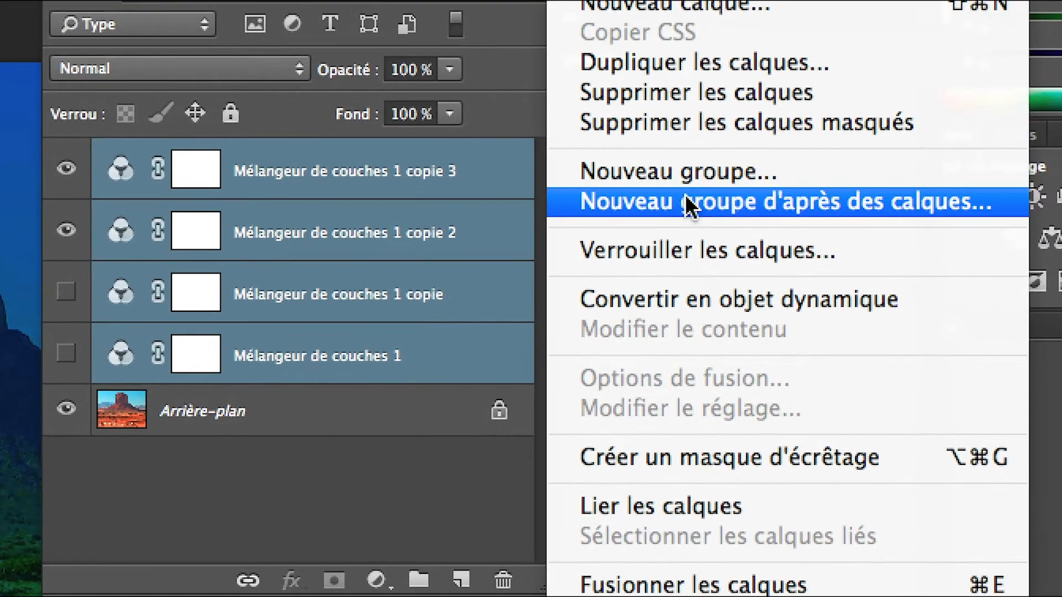
left_click(753, 326)
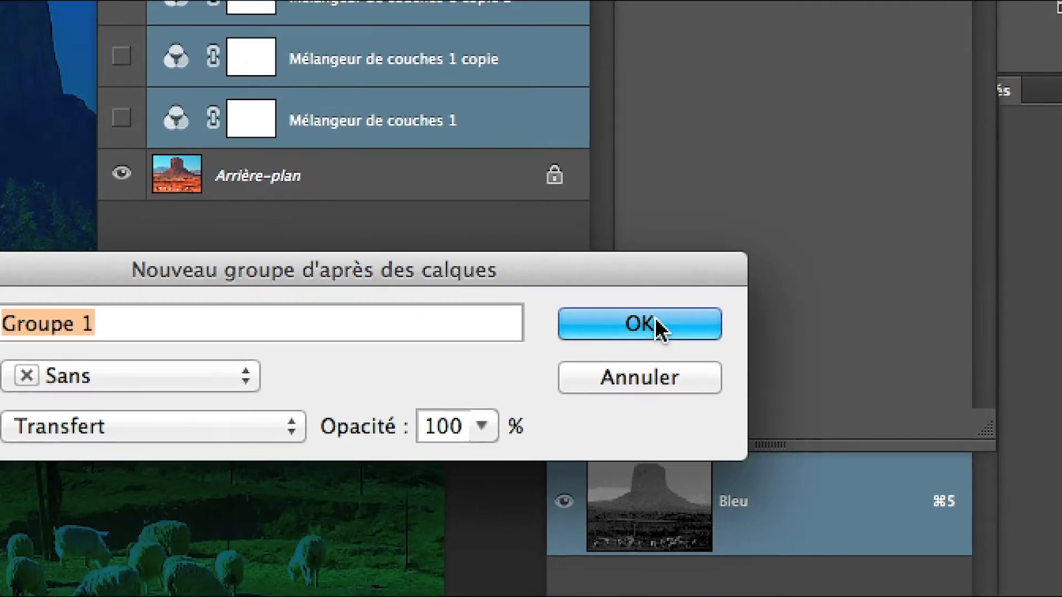
left_click(595, 557)
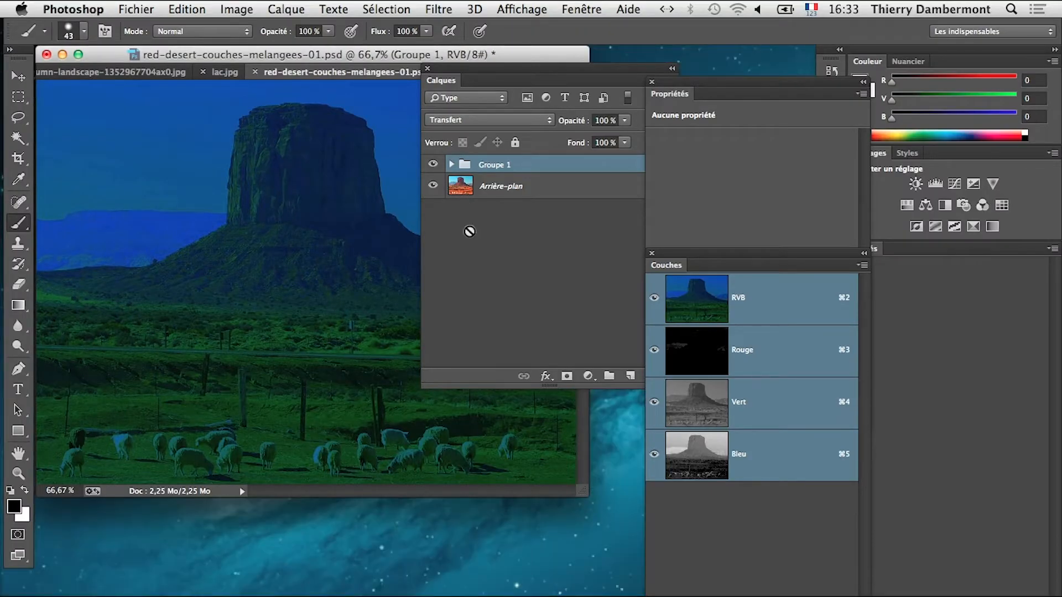
Detach red-desert-couches-melangees-01.psd into its own floating window below lac.jpg and make it the active document
left_click_drag(304, 73, 334, 396)
left_click(330, 56)
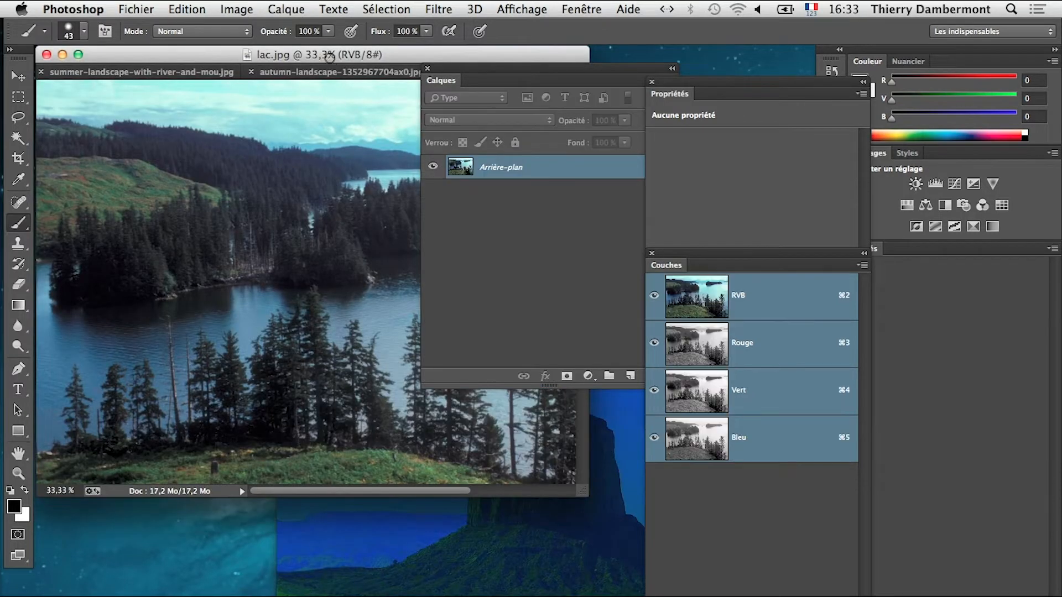
left_click(597, 440)
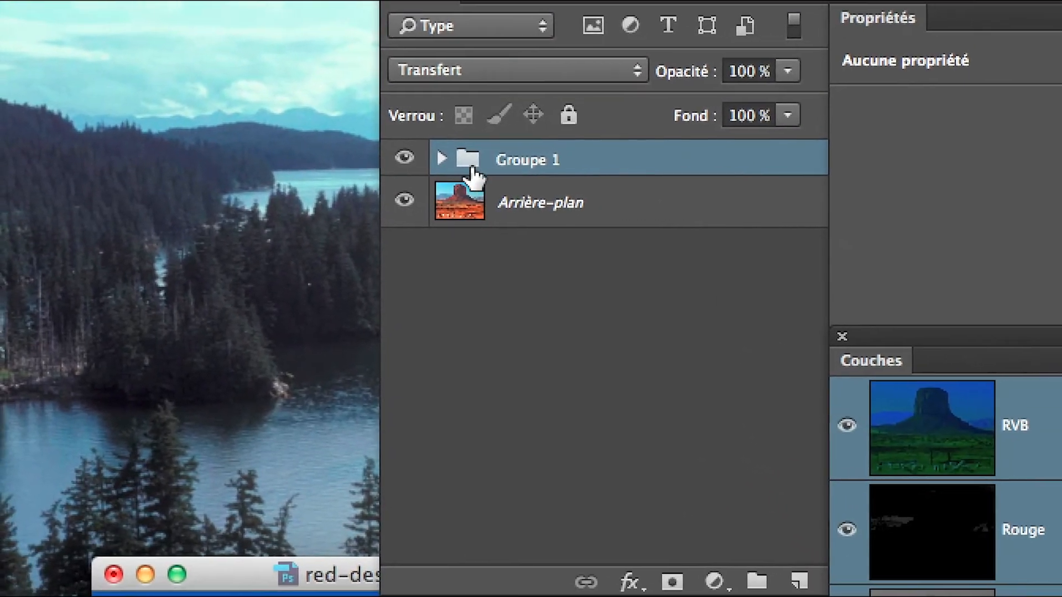
Copy Groupe 1 into lac.jpg, expand the group there, and move the Calques panel off more of the image
left_click_drag(469, 167, 64, 236)
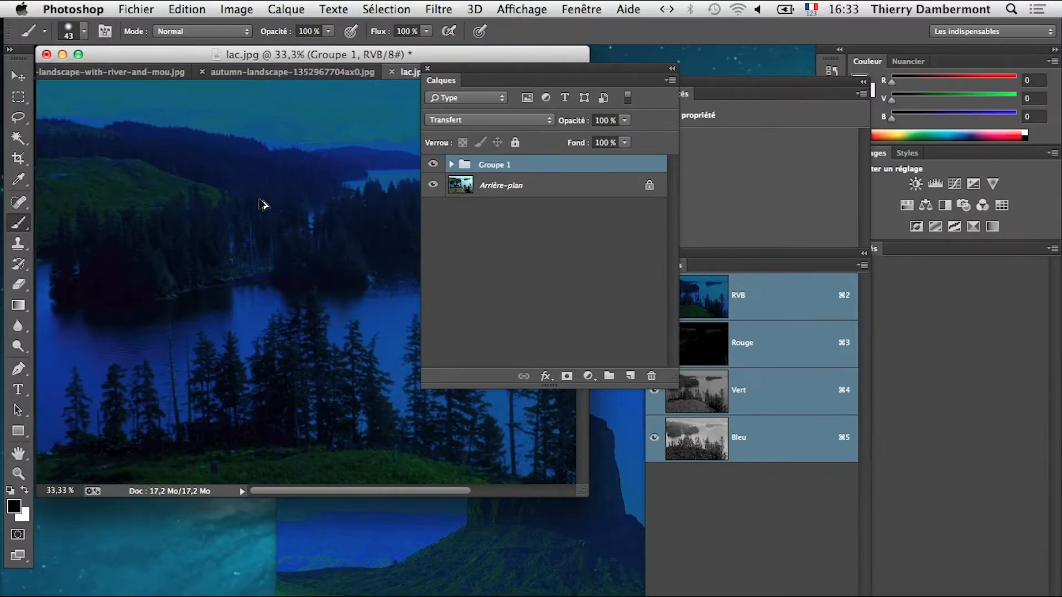
left_click(452, 165)
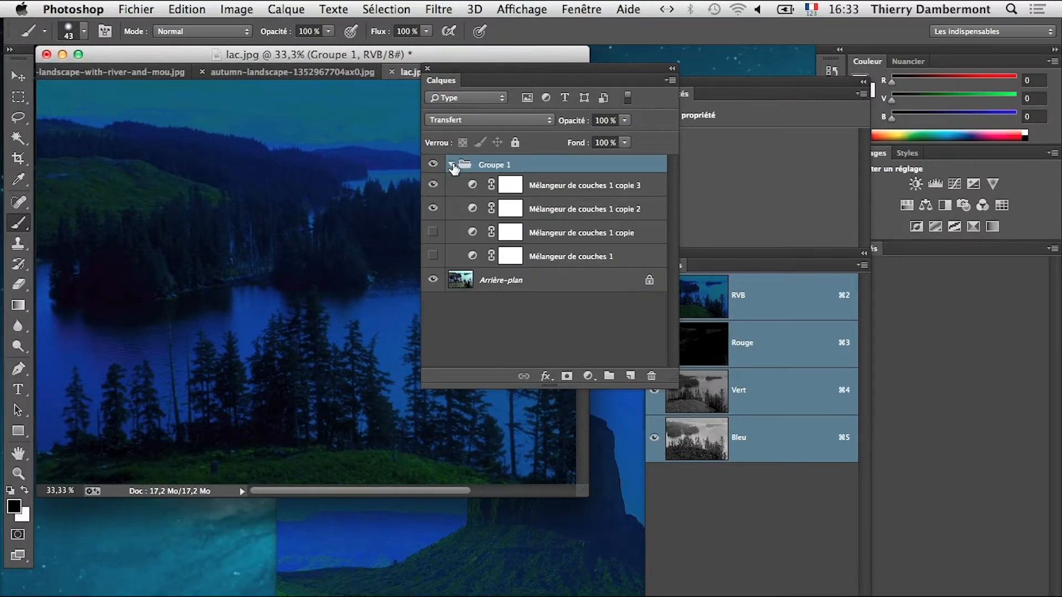
left_click_drag(456, 81, 590, 70)
Compare combinations of the Channel Mixer layers on lac.jpg by toggling their visibility, finishing with all four hidden
left_click(569, 183)
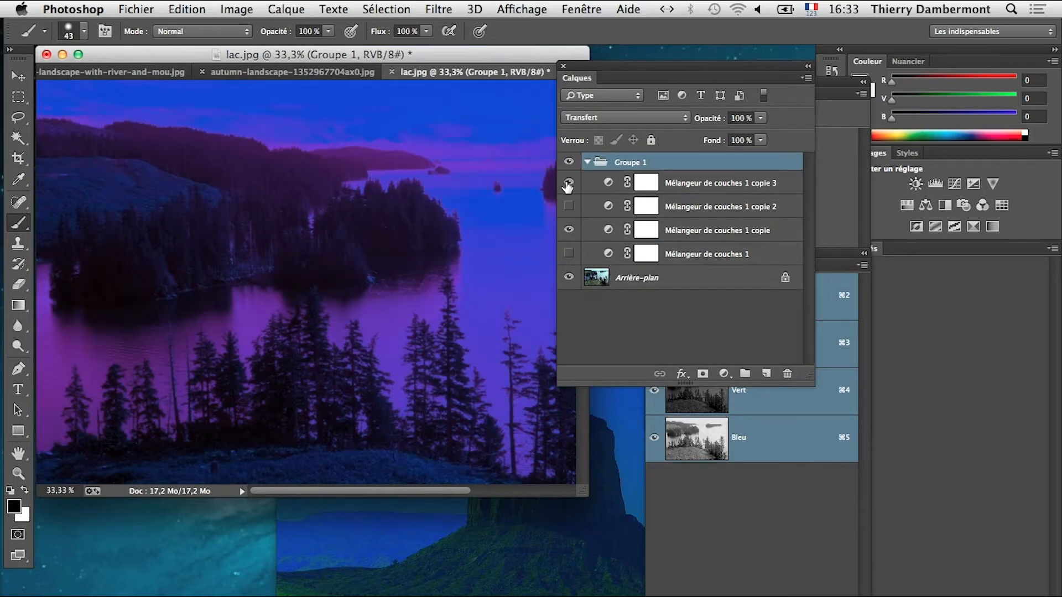
left_click(569, 207)
left_click(568, 230)
left_click(568, 254)
left_click(569, 230)
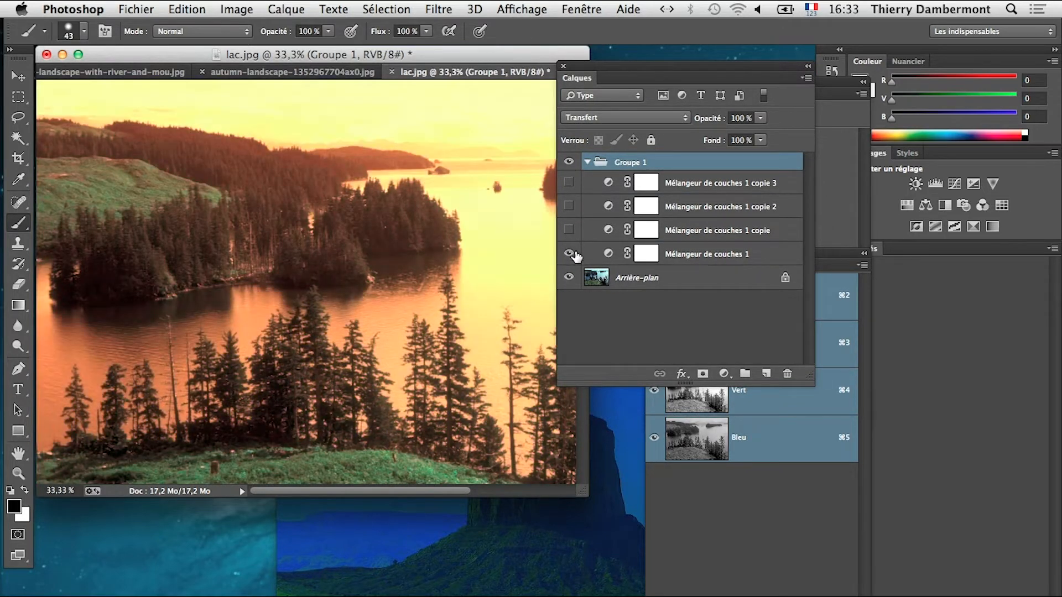
left_click(569, 206)
left_click(569, 206)
left_click(568, 183)
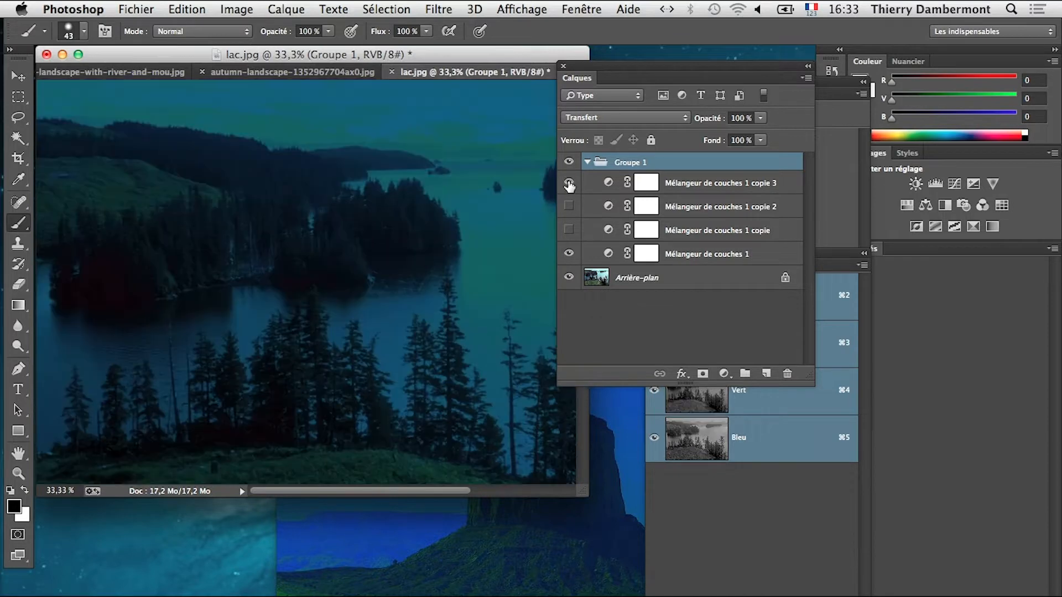
left_click(569, 254)
left_click(568, 182)
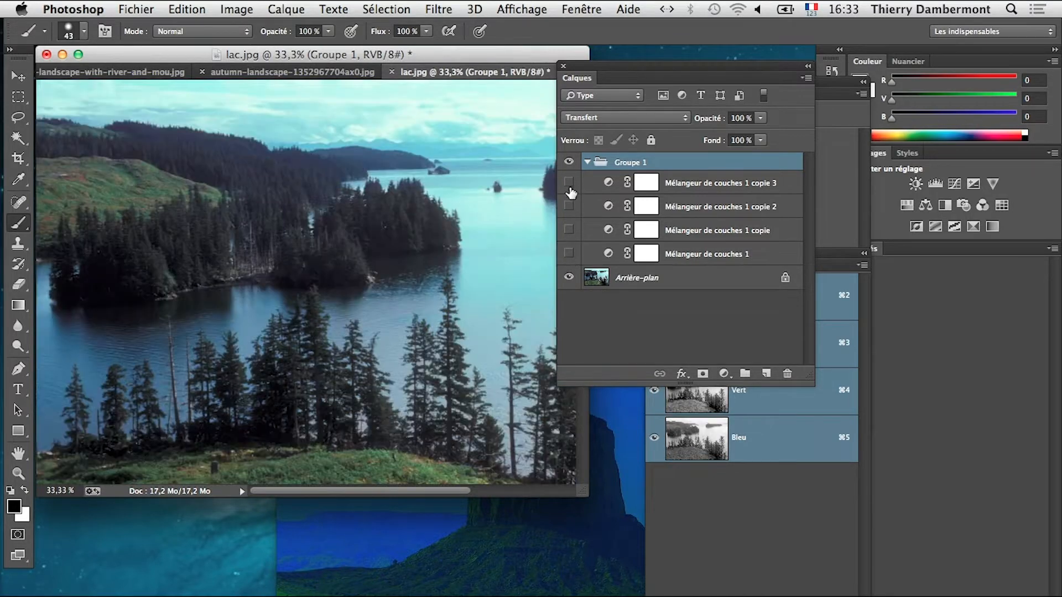
Try further Channel Mixer combinations on lac.jpg, ending with only Mélangeur de couches 1 copie 2 and Mélangeur de couches 1 copie visible
left_click(568, 207)
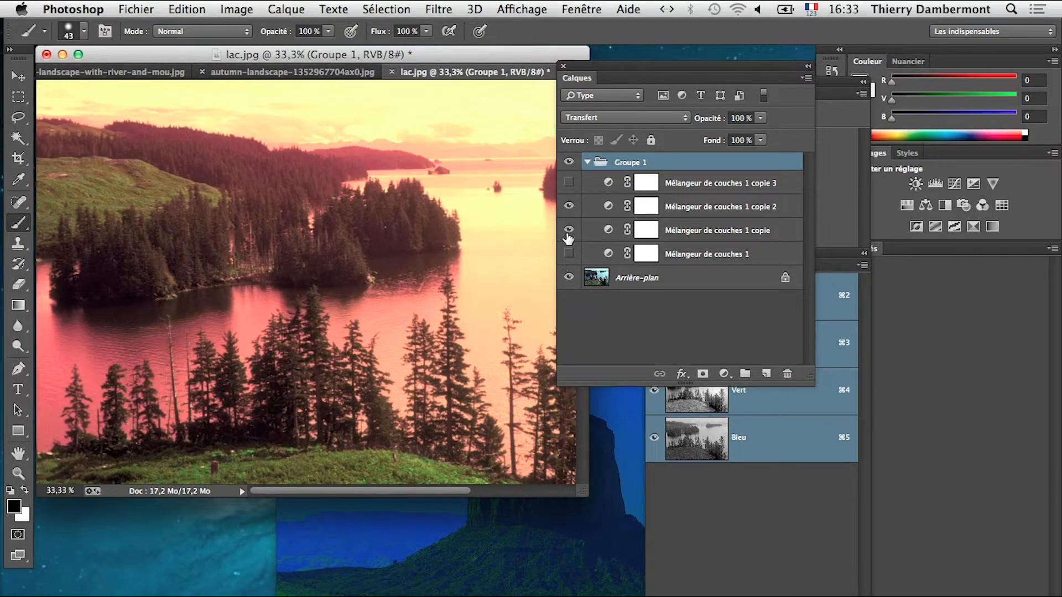
left_click(568, 230)
left_click(568, 254)
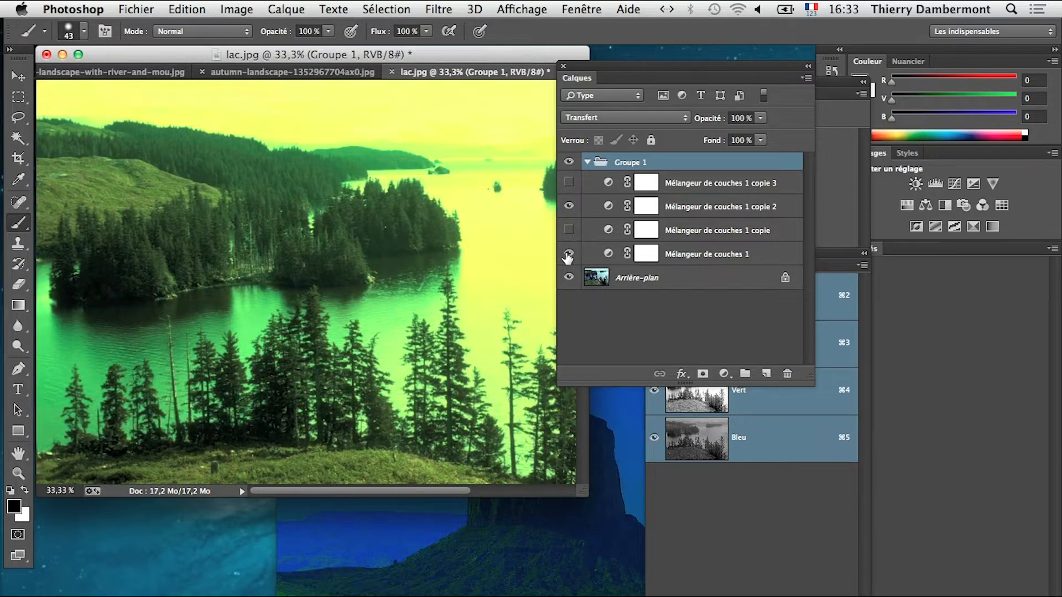
left_click(569, 254)
left_click(569, 183)
left_click(569, 183)
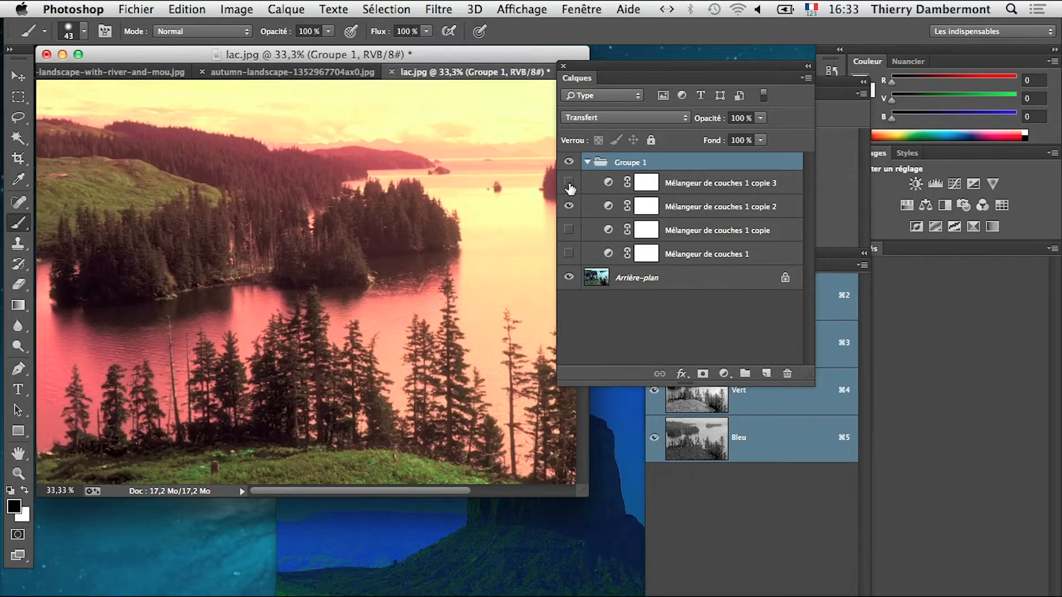
left_click(569, 231)
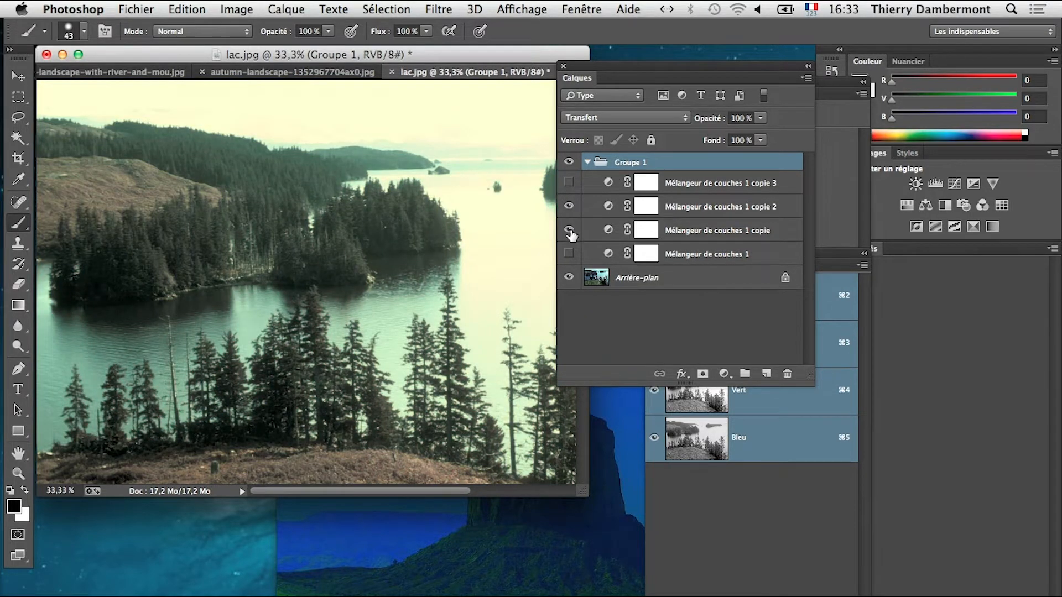
In the red desert document, expand Groupe 1 and show every Channel Mixer layer except Mélangeur de couches 1 copie 2
left_click(598, 490)
left_click(587, 162)
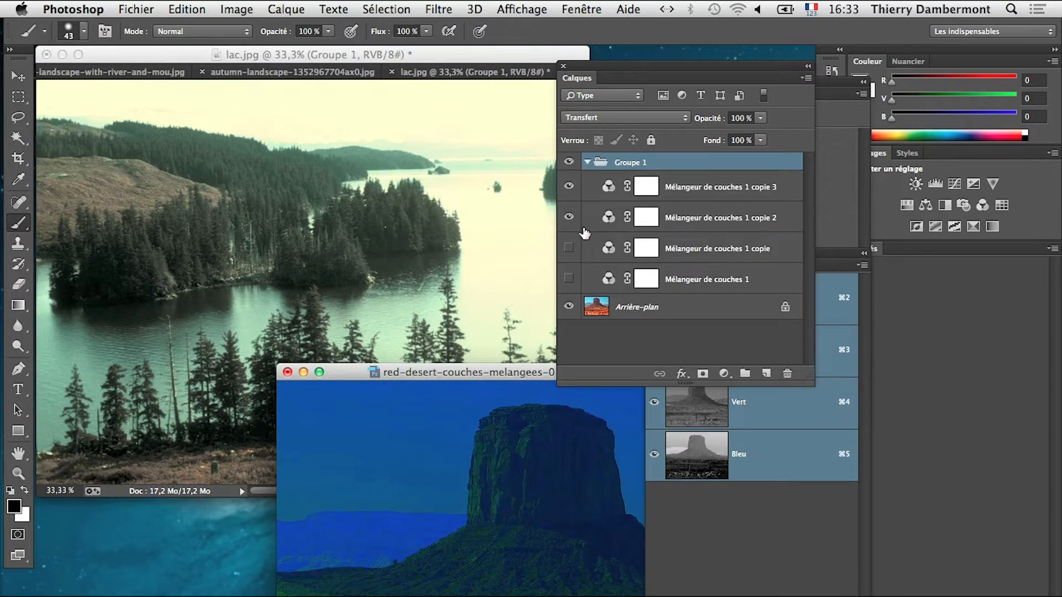
left_click(569, 249)
left_click(568, 187)
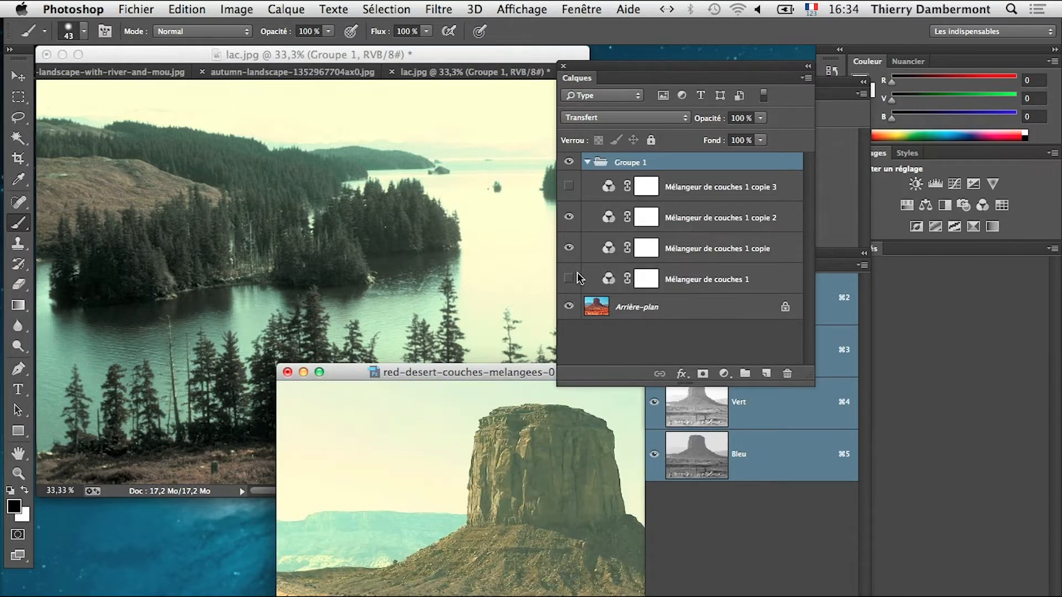
left_click(568, 217)
left_click(569, 187)
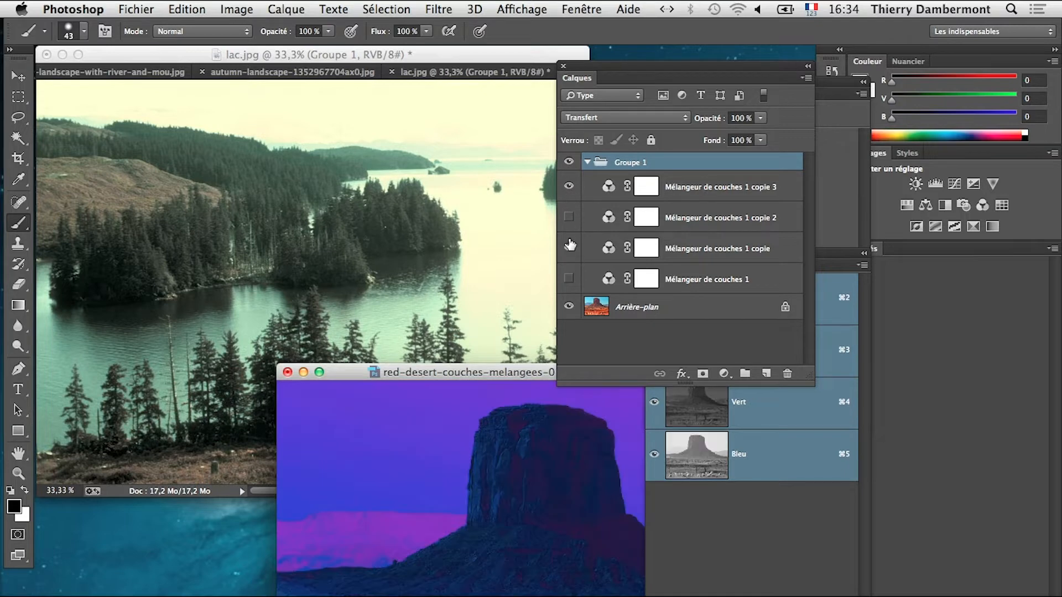
left_click(568, 279)
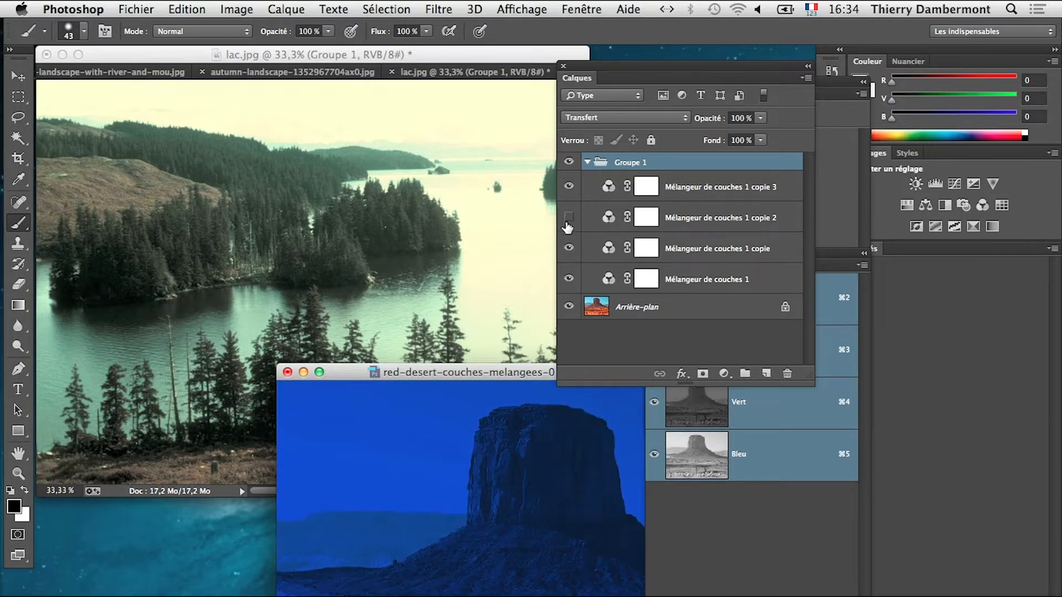
Display lac.jpg in full-screen mode with menus, zoomed out, showing only the Channel Mixer layers copie 3 and copie 2
left_click(471, 60)
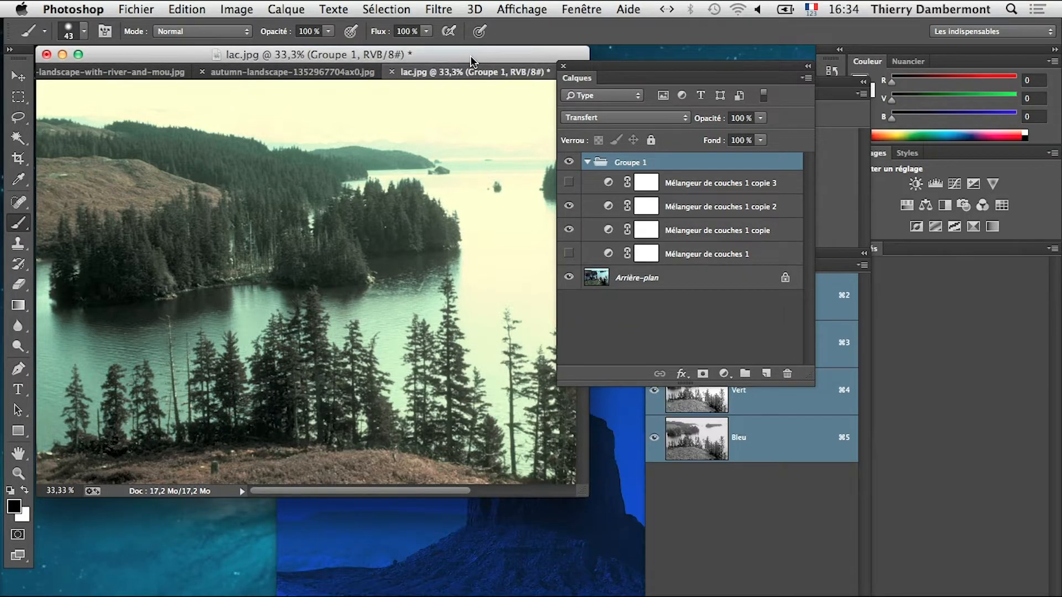
key("f")
left_click_drag(517, 309, 442, 268)
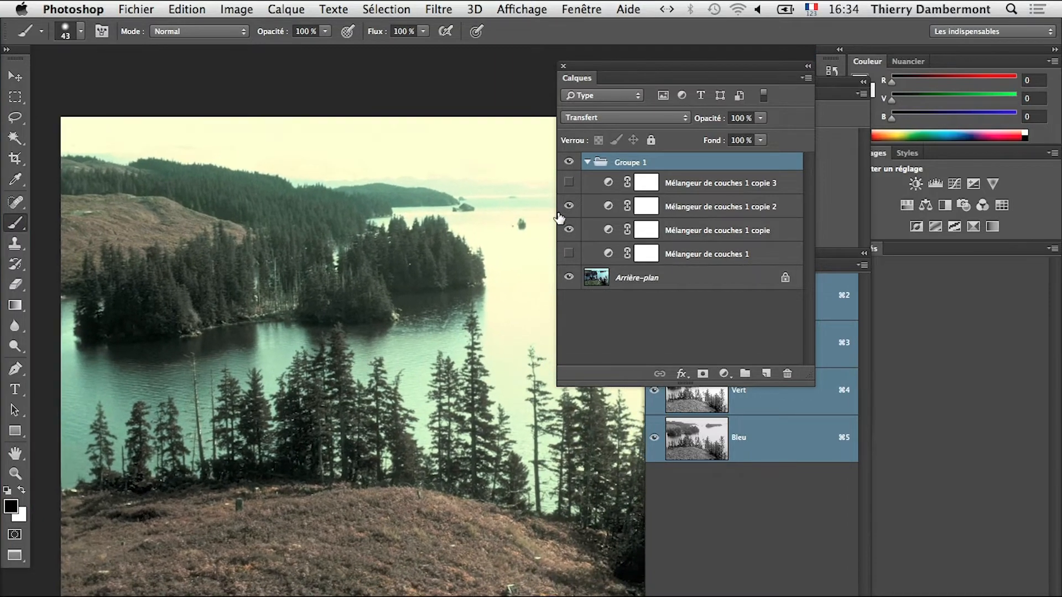
left_click(569, 183)
left_click(568, 230)
left_click(413, 326, "alt")
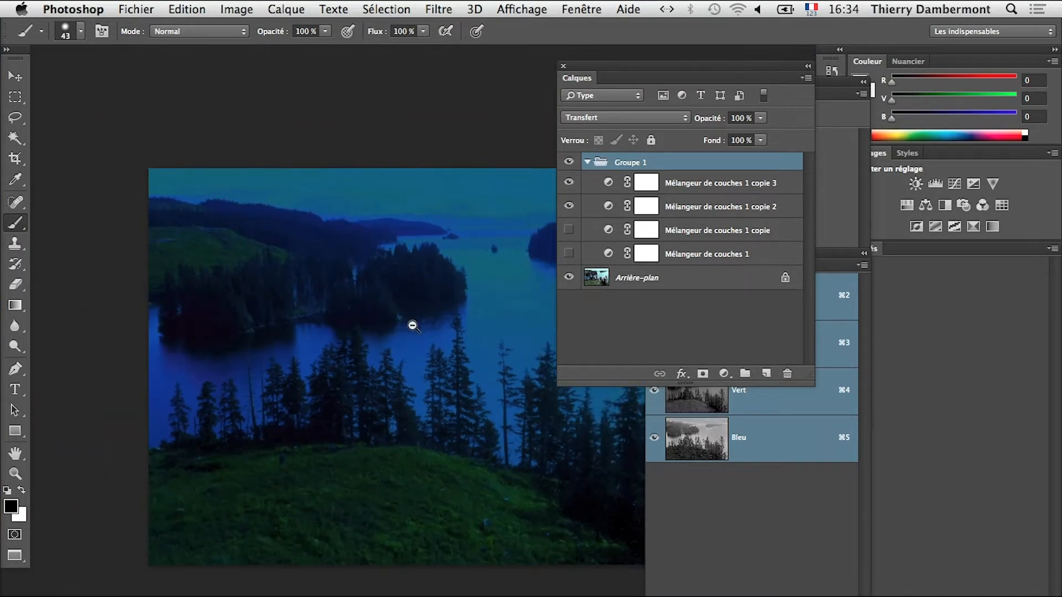
left_click_drag(429, 310, 330, 268)
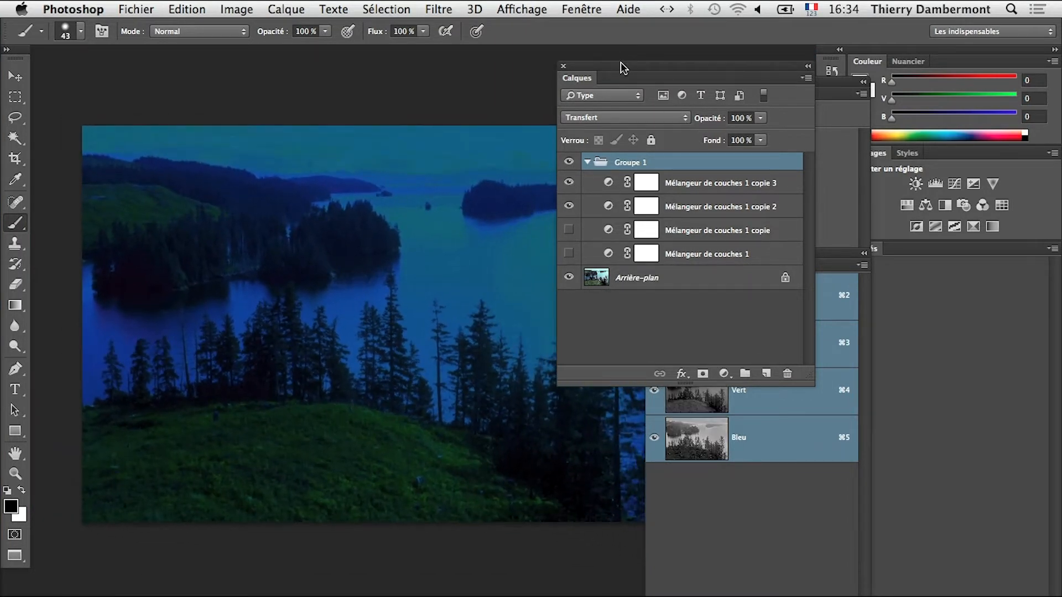
Close the Couches and Propriétés panels and reposition the Calques panel over the edge of the lake image
left_click_drag(620, 66, 341, 358)
left_click(652, 253)
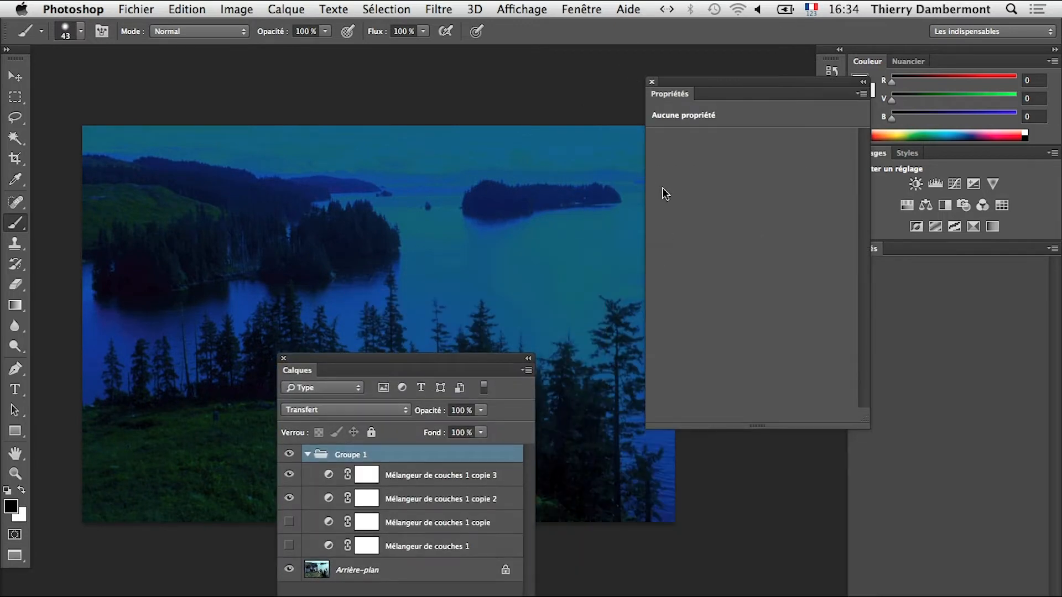
left_click(651, 81)
left_click_drag(427, 365, 713, 202)
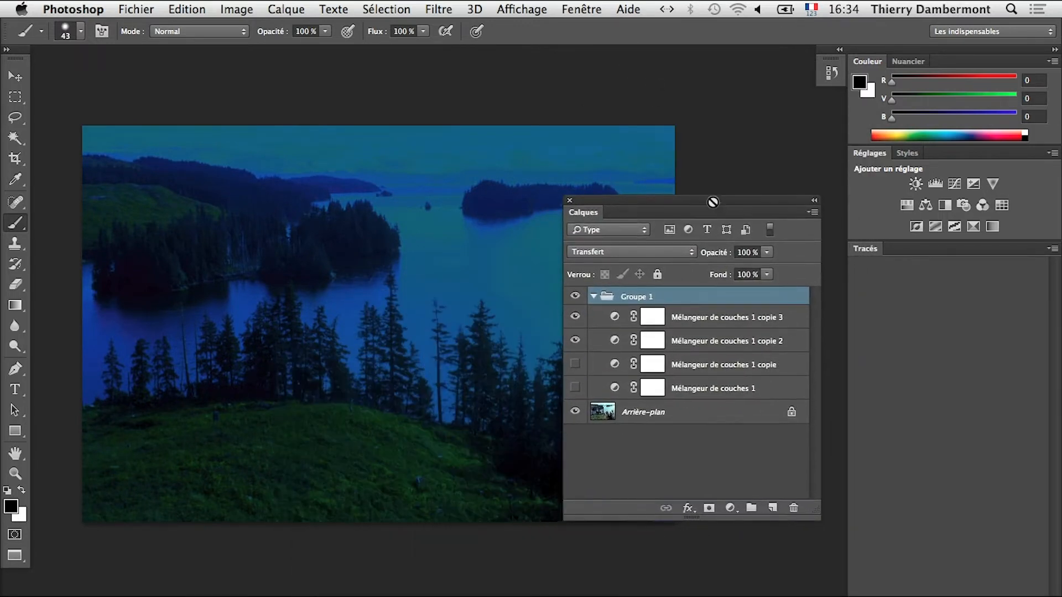
Open Compositions de calques as a separate, enlarged panel near the image's lower edge, and collapse the Annotations panel
left_click(565, 9)
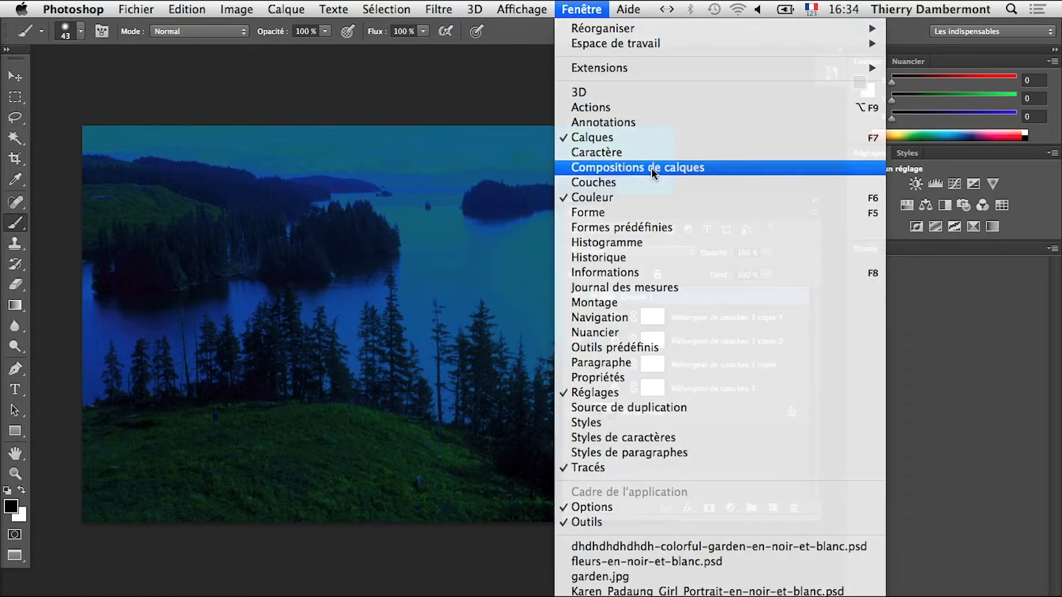
left_click(652, 168)
left_click_drag(694, 96, 208, 147)
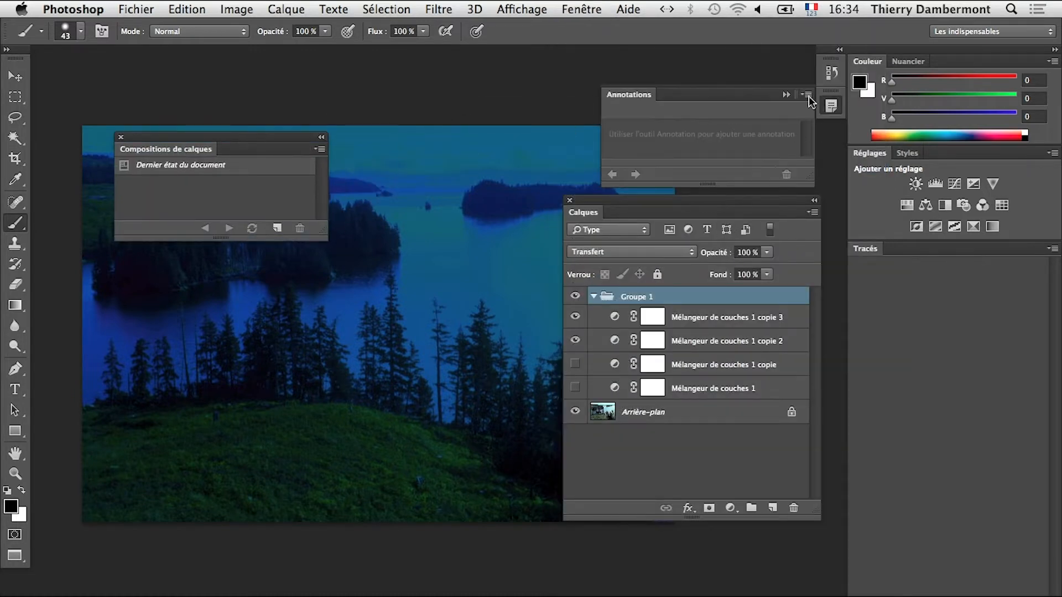
left_click(785, 94)
left_click_drag(324, 228, 314, 458)
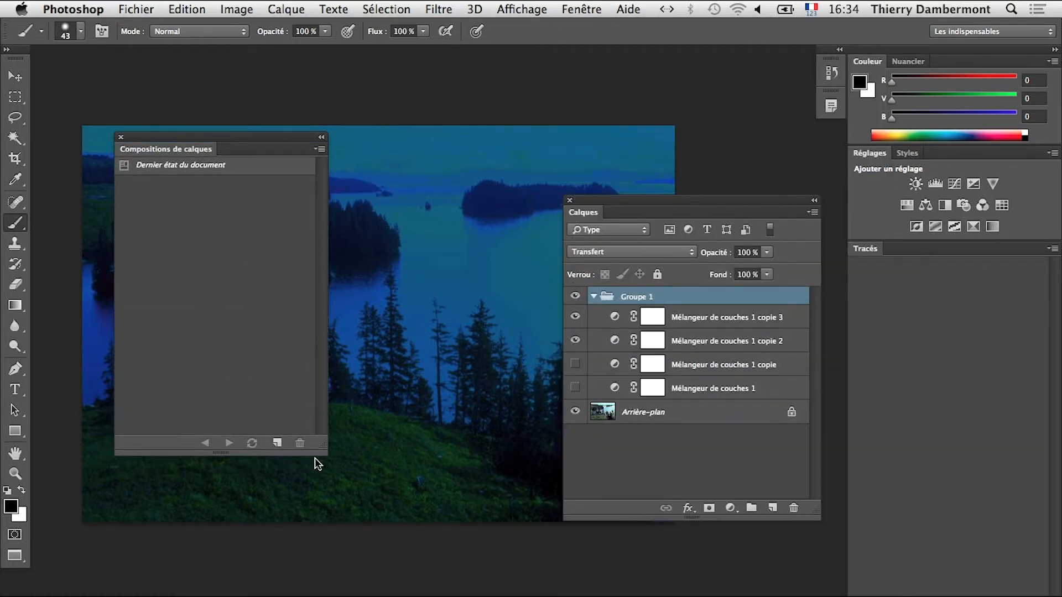
left_click_drag(274, 137, 232, 430)
left_click_drag(384, 380, 380, 325)
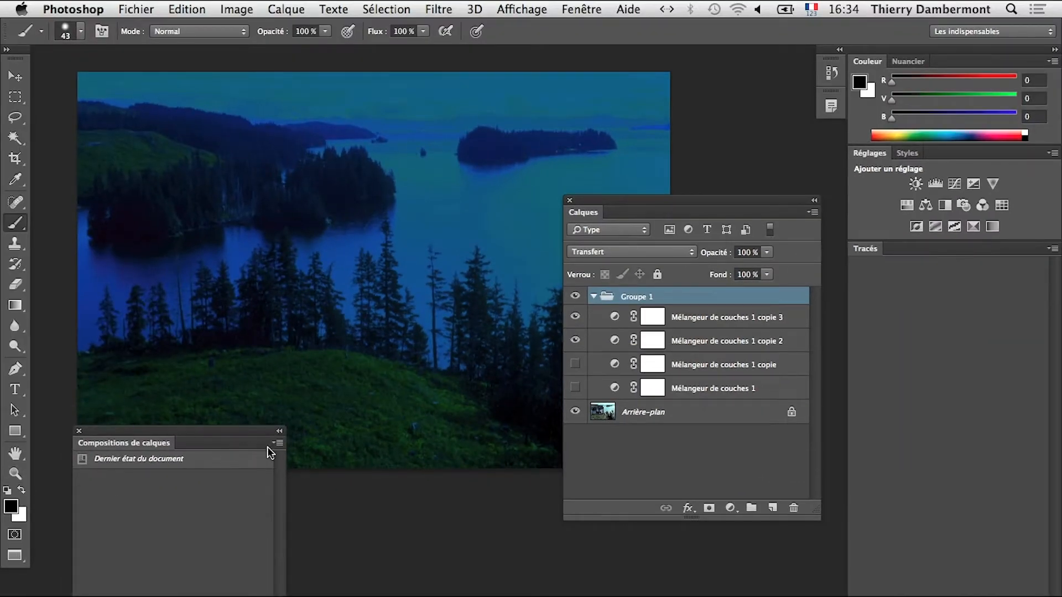
left_click_drag(285, 520, 294, 520)
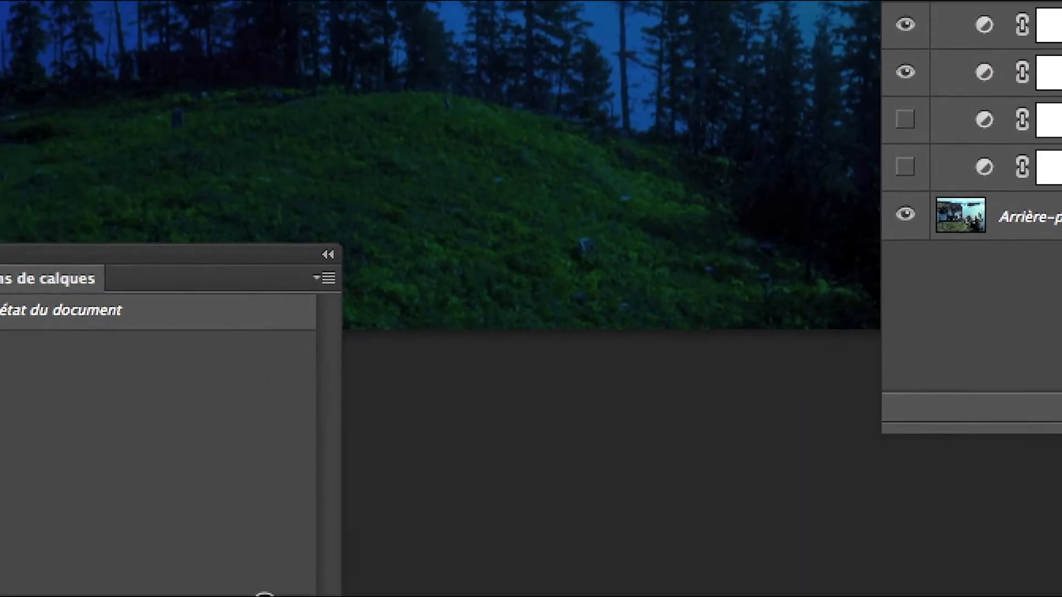
Record two visibility-only layer comps: one showing Channel Mixer layers copie 3 and copie 2, another showing only copie 2
left_click(249, 595)
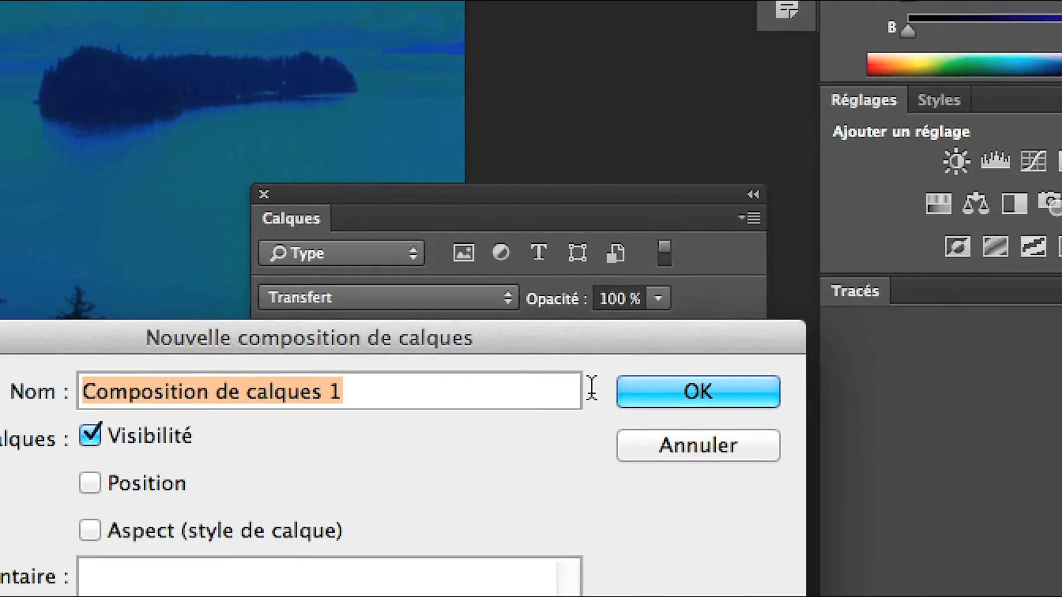
left_click(922, 313)
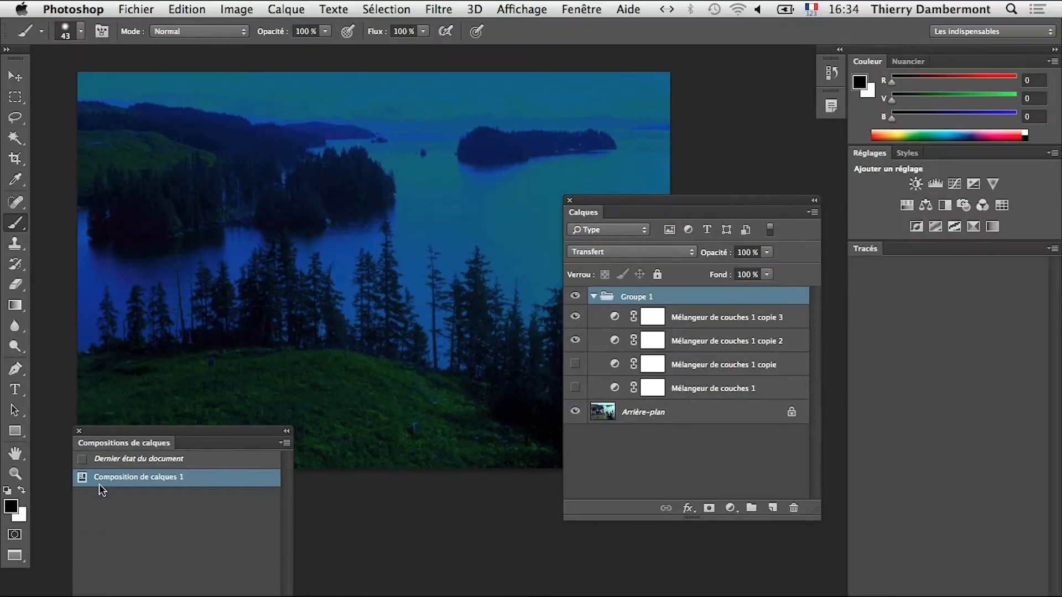
left_click(575, 318)
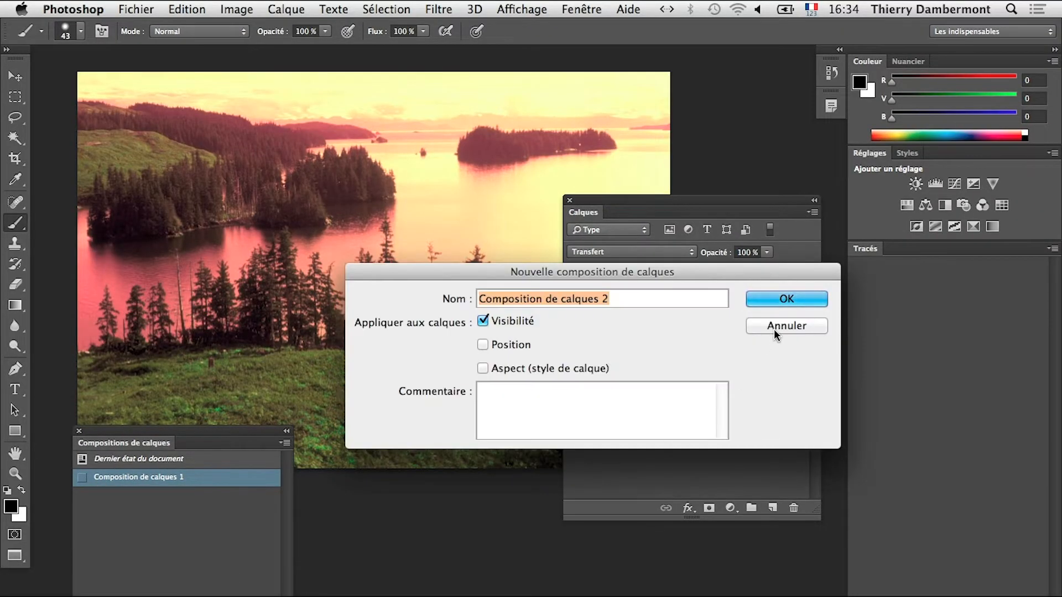
left_click(778, 298)
Record a third layer comp with only Mélangeur de couches 1 visible in the group, and move the Compositions de calques panel beside Calques
left_click(576, 366)
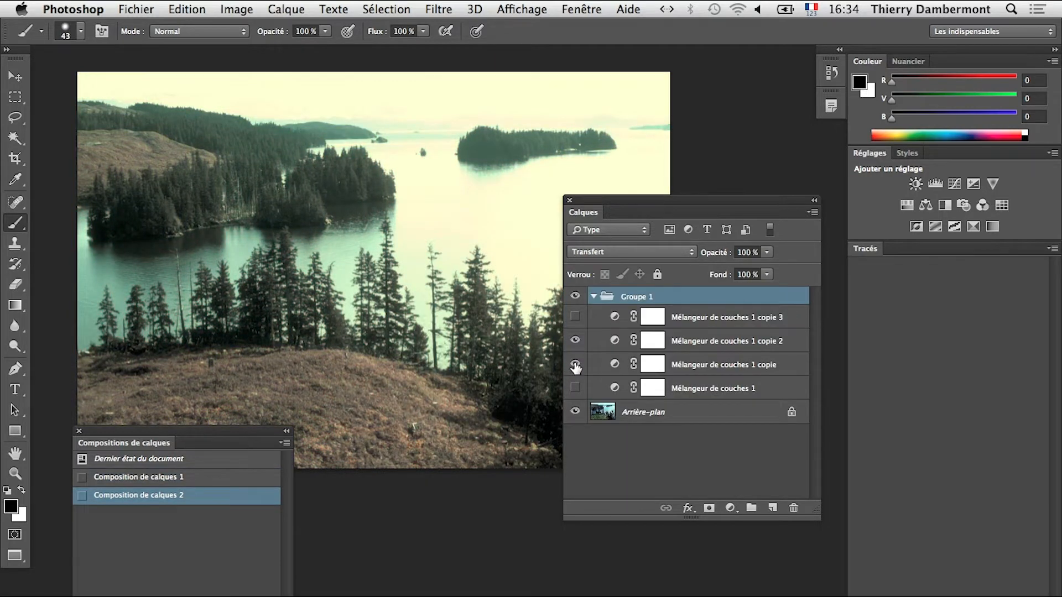
left_click(575, 341)
left_click(575, 340)
left_click(575, 340)
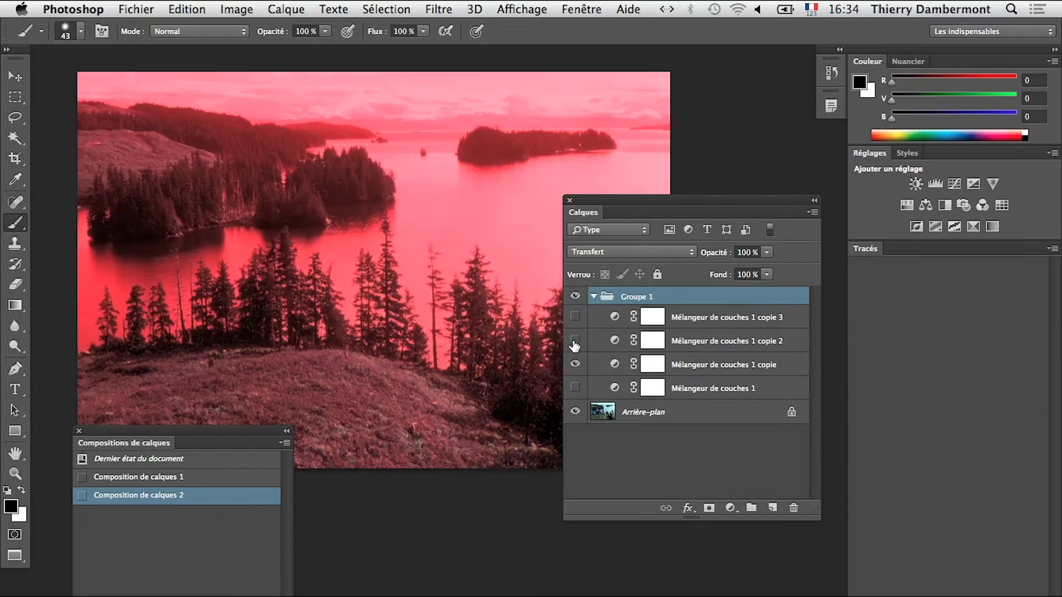
left_click(576, 388)
left_click(575, 365)
left_click(576, 317)
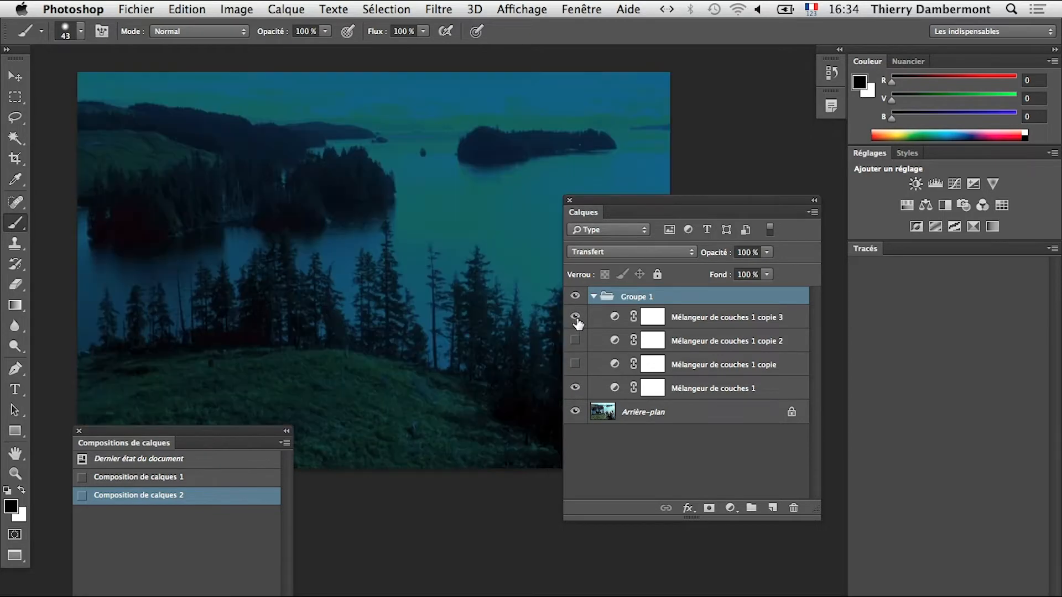
left_click(575, 365)
left_click(575, 317)
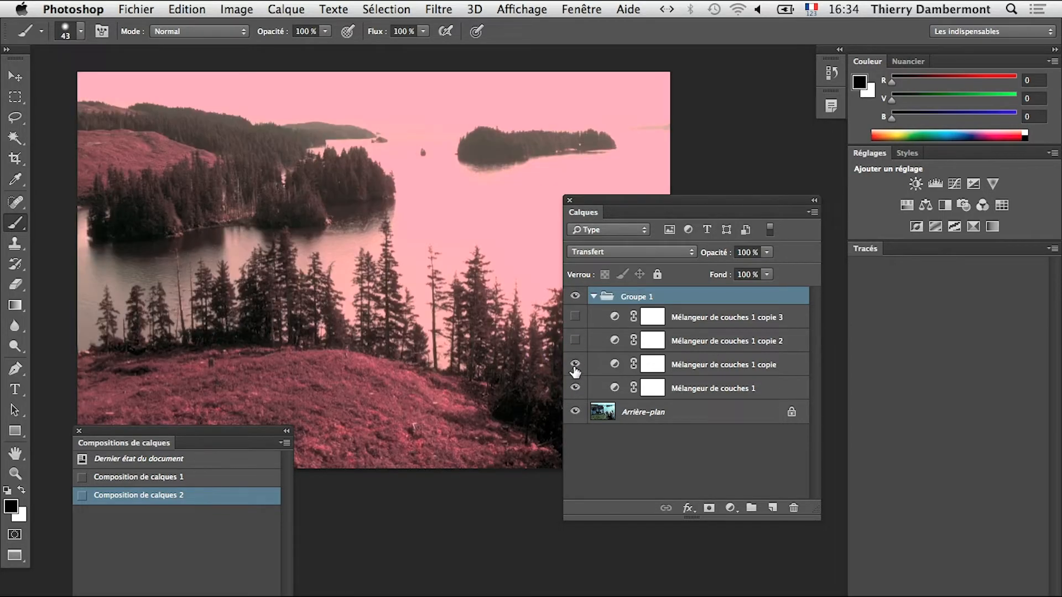
left_click(575, 364)
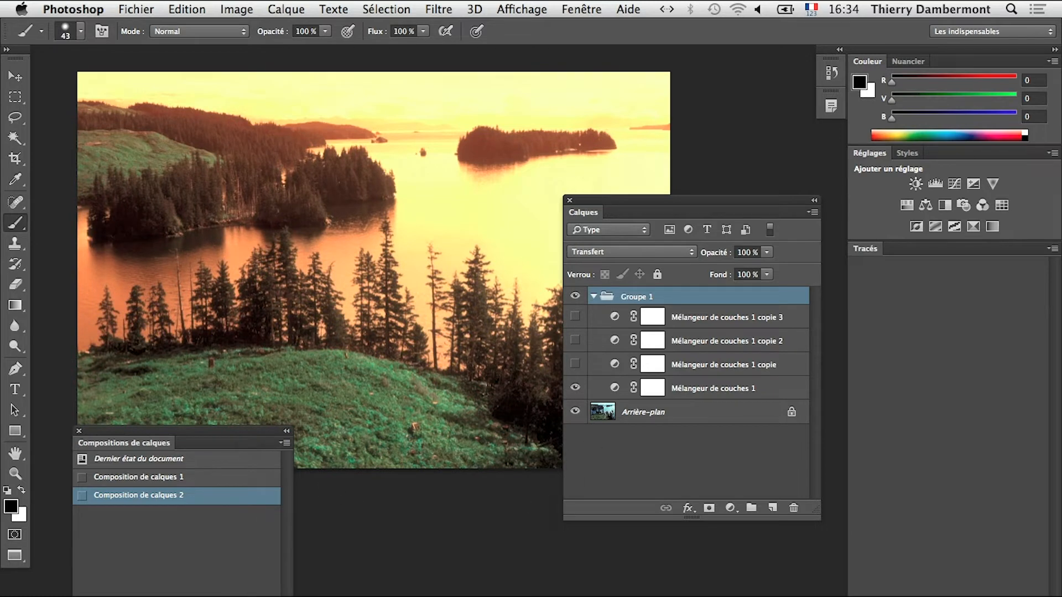
left_click(773, 297)
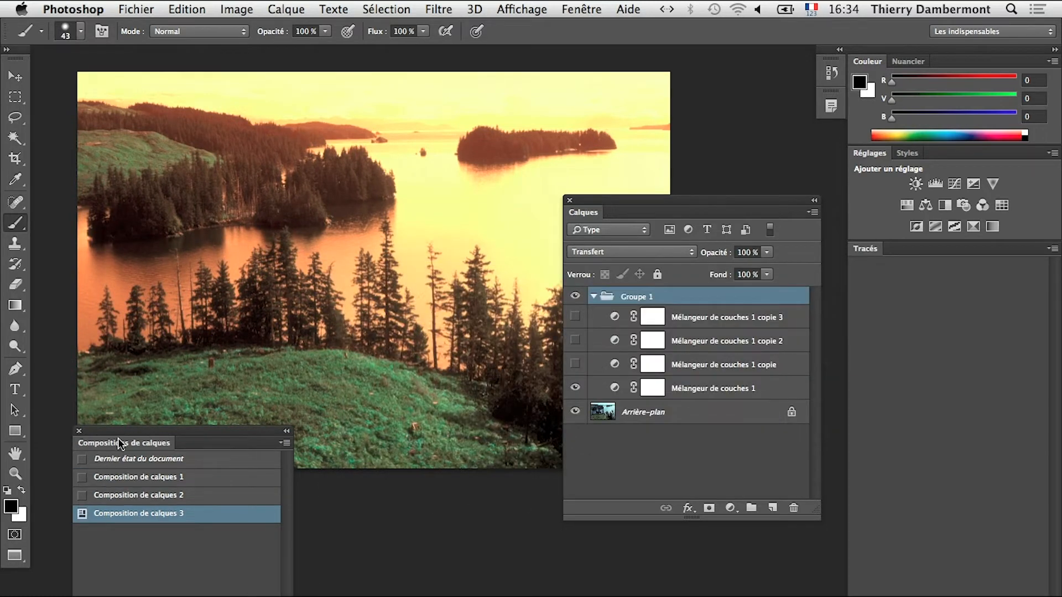
left_click_drag(118, 438, 360, 376)
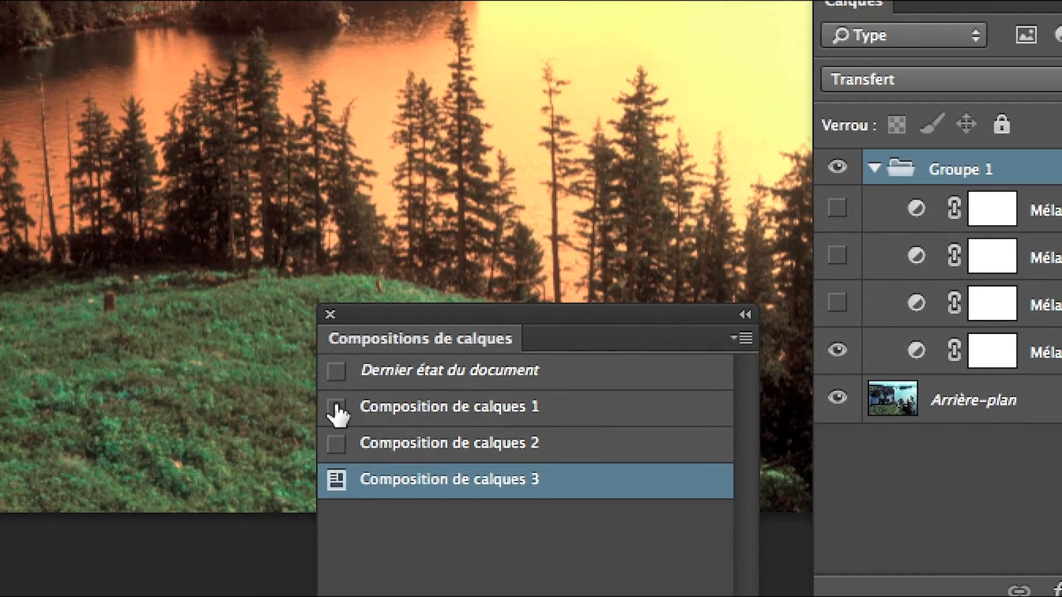
Compare the recorded variations by applying Compositions de calques 1, 2 and 3 in turn, ending on Composition de calques 3
left_click(338, 409)
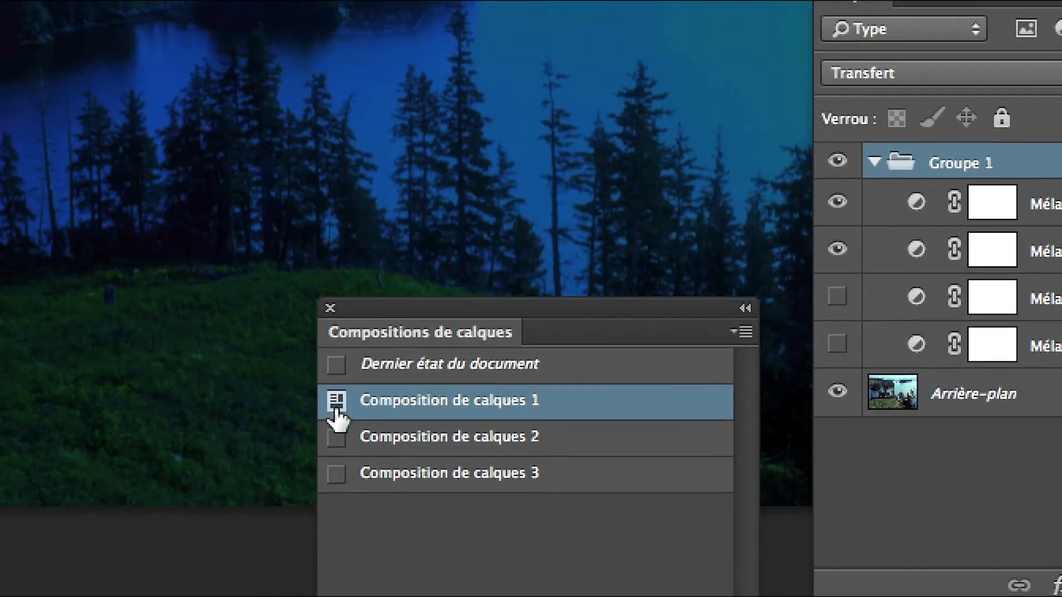
left_click(337, 444)
left_click(337, 481)
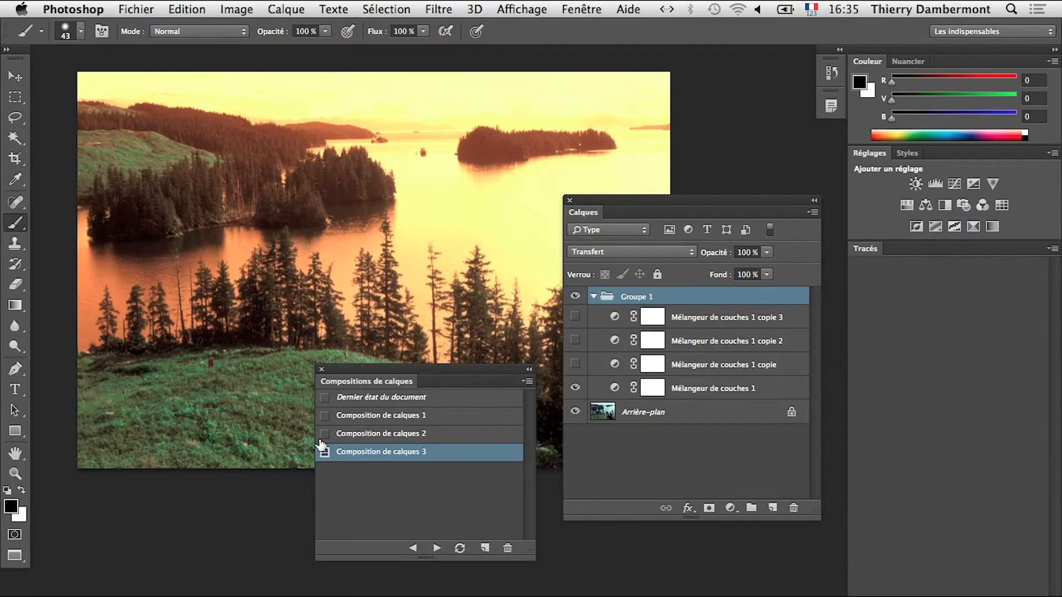
left_click(322, 434)
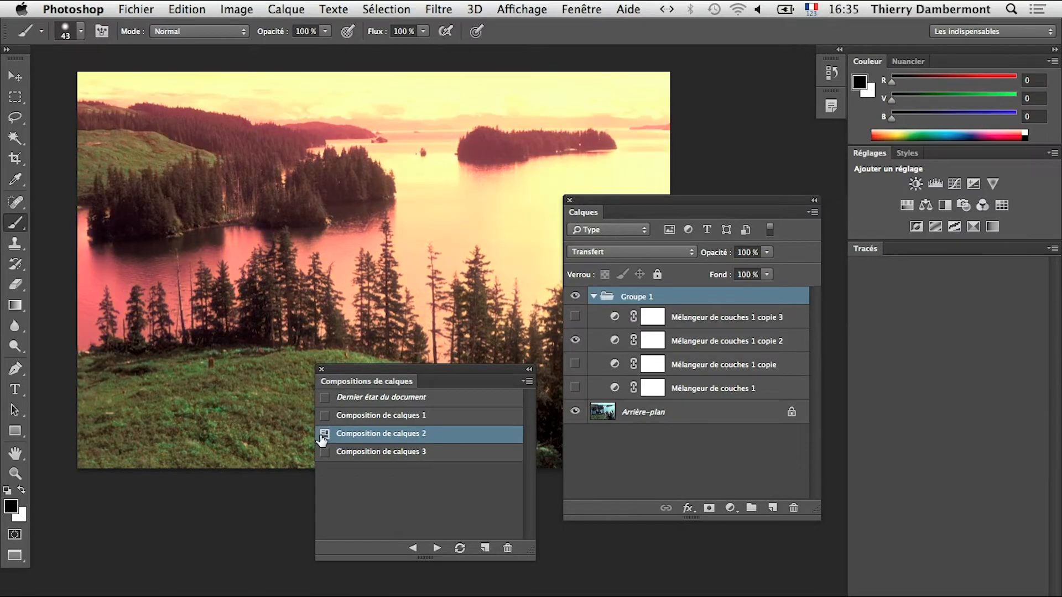
left_click(325, 416)
left_click(325, 433)
left_click(326, 452)
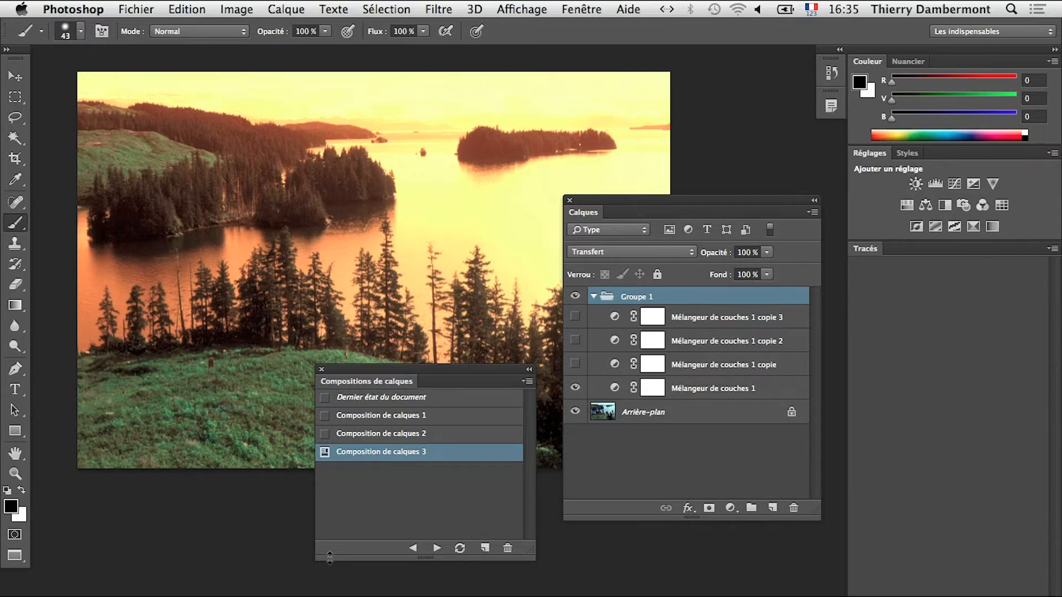
Start the Comp. de calques en fichiers script and choose the test infrarouge folder as destination
left_click(136, 9)
mouse_move(186, 374)
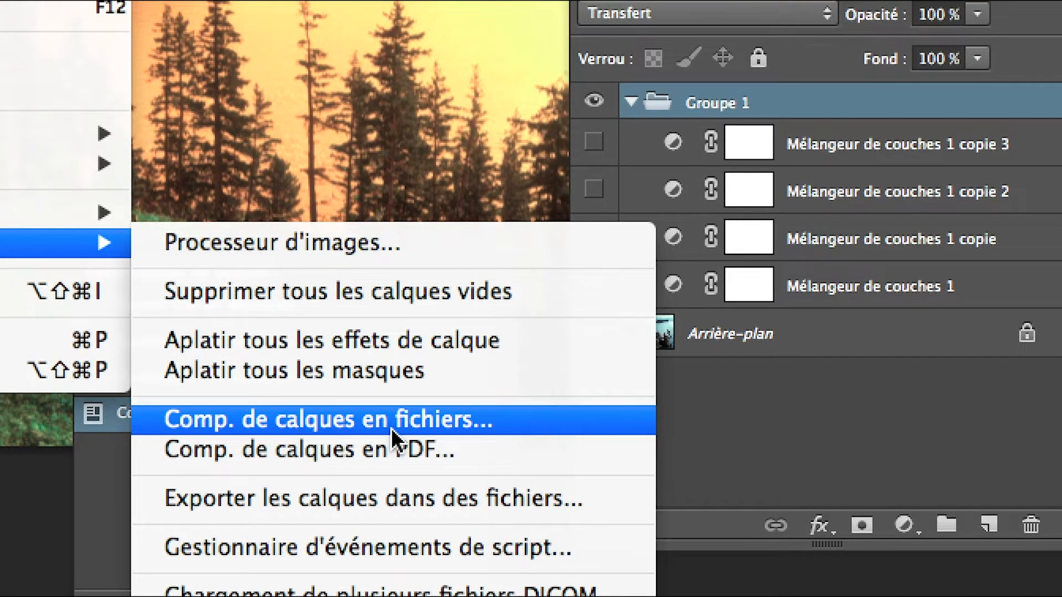
left_click(390, 428)
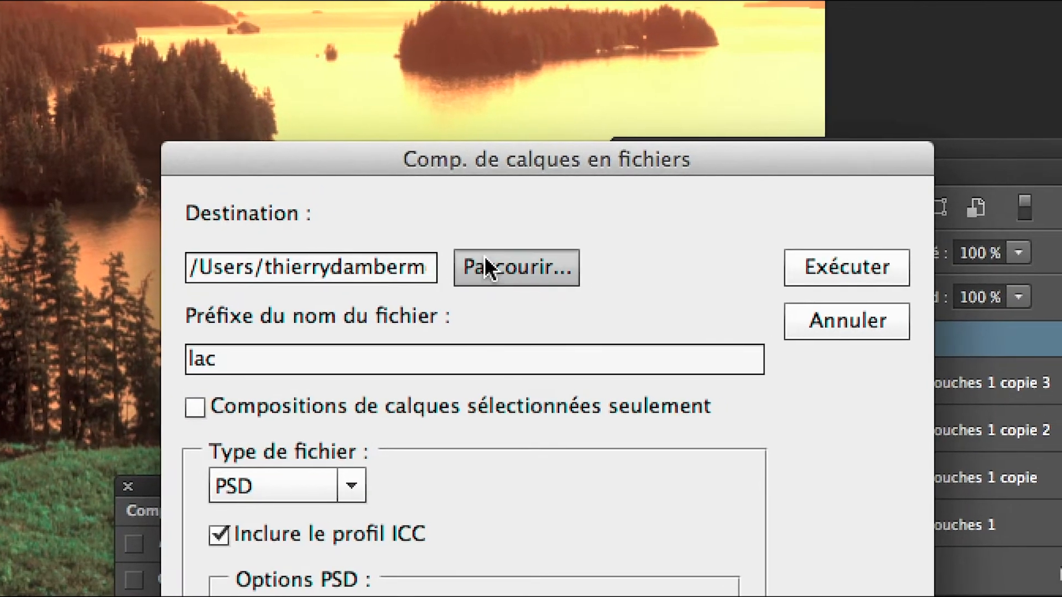
left_click(551, 253)
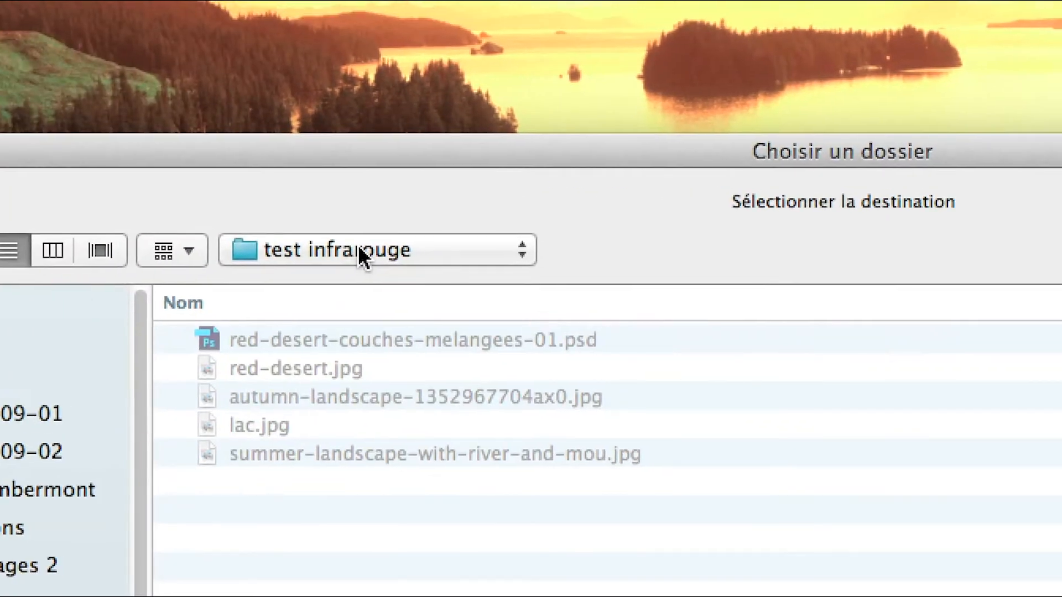
key("Return")
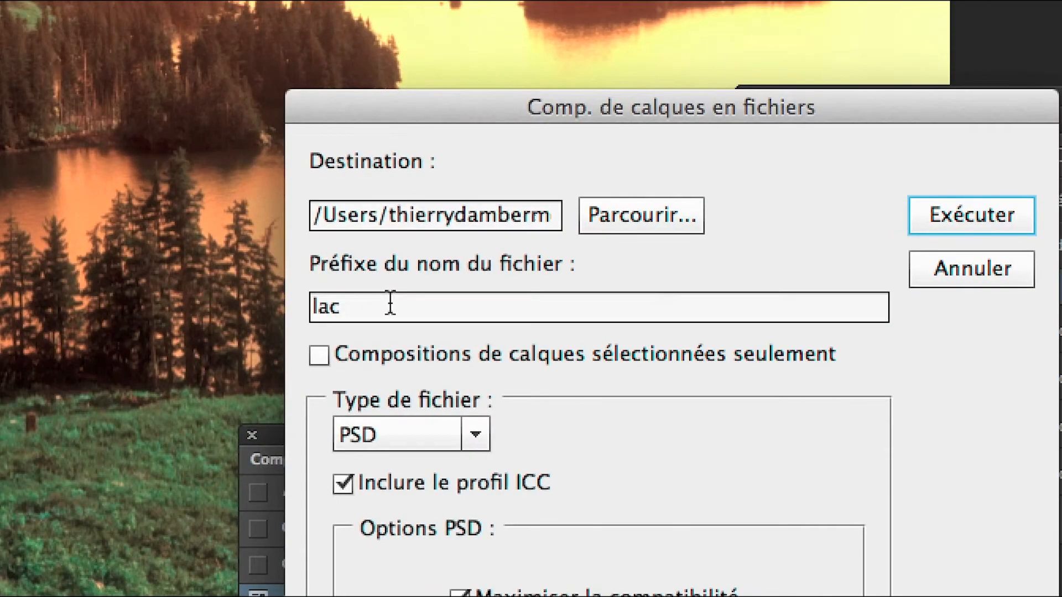
Export all layer comps as JPEG files with the prefix lac and quality 8, and dismiss the completion message
left_click(391, 303)
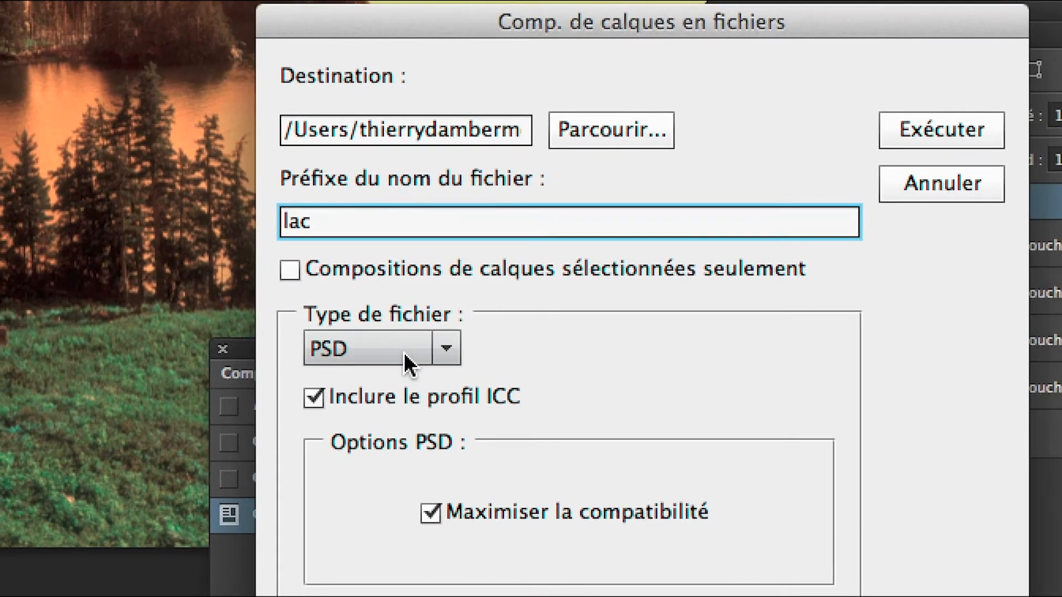
left_click(441, 430)
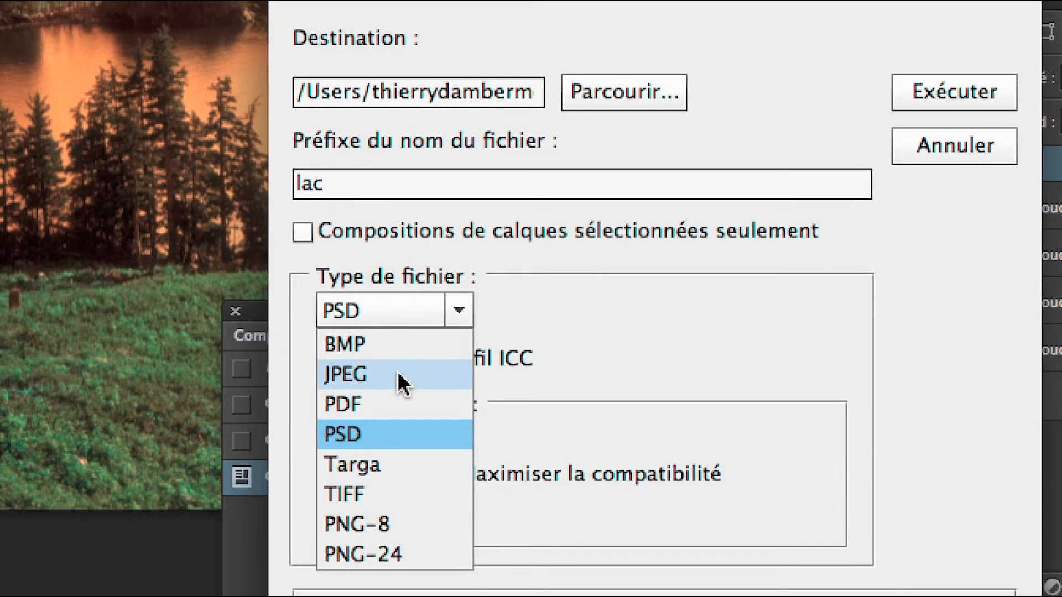
left_click(397, 374)
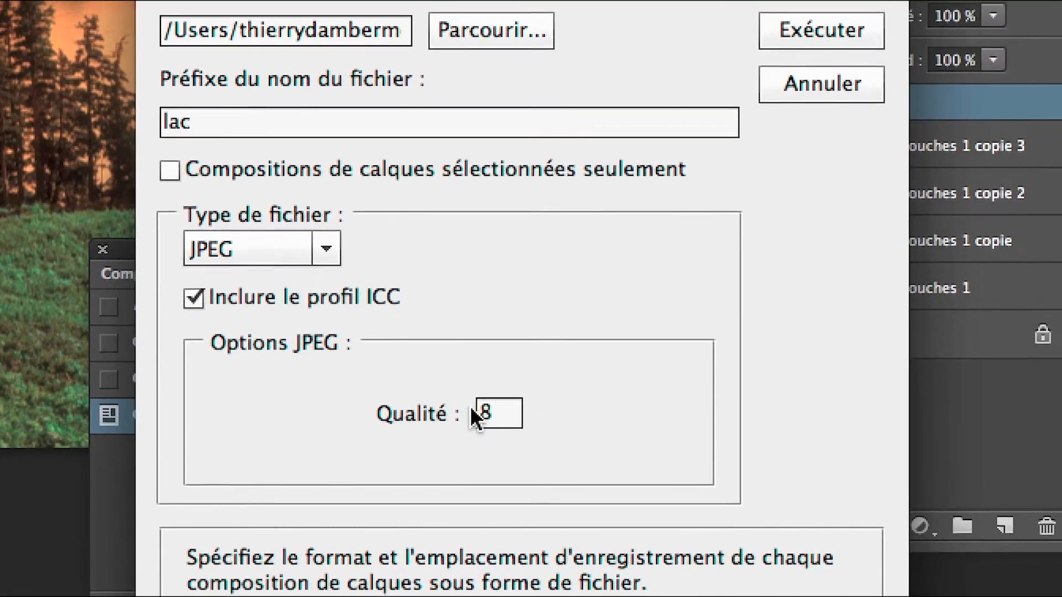
left_click(609, 514)
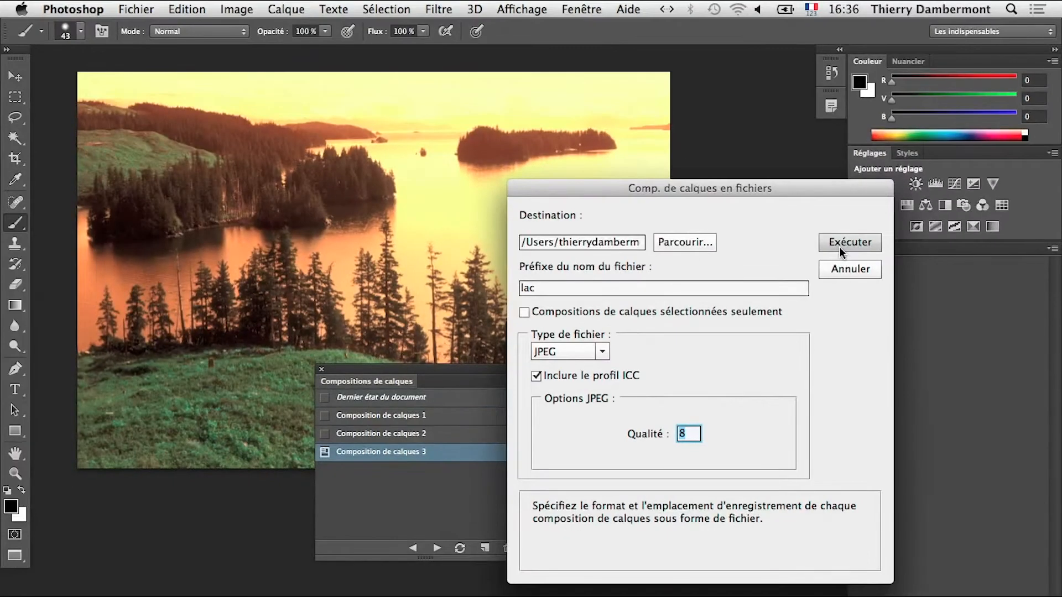
left_click(702, 256)
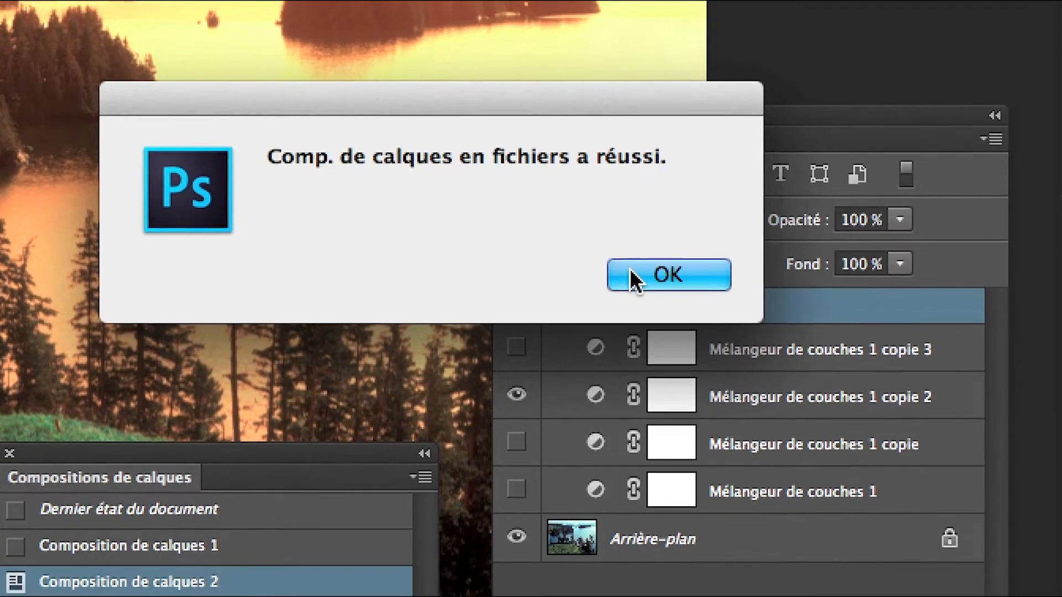
left_click(629, 277)
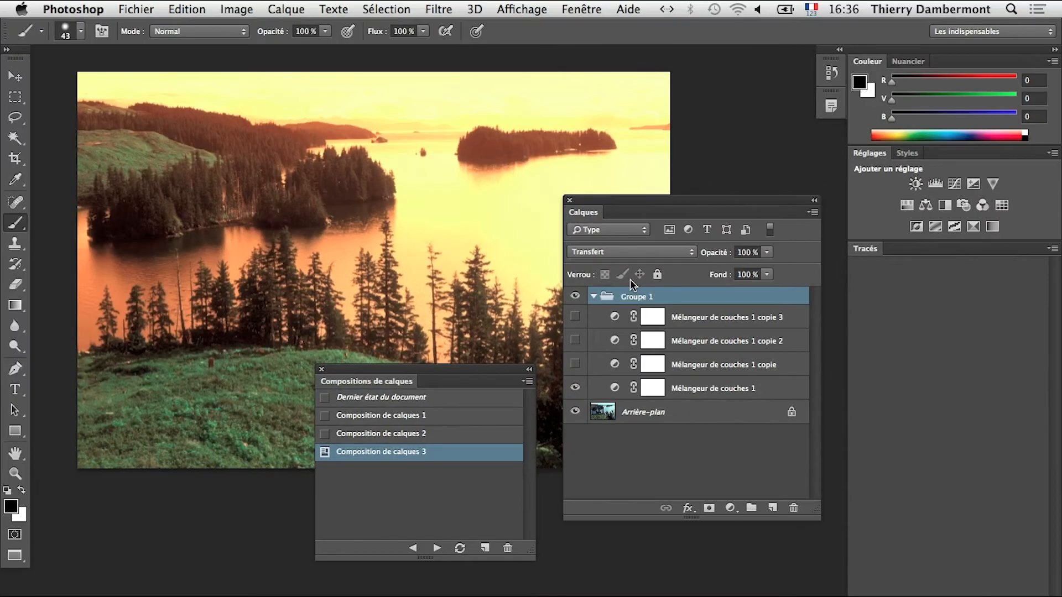
Switch to Finder and open a new window, moved over the lake image and widened
key("super+Tab")
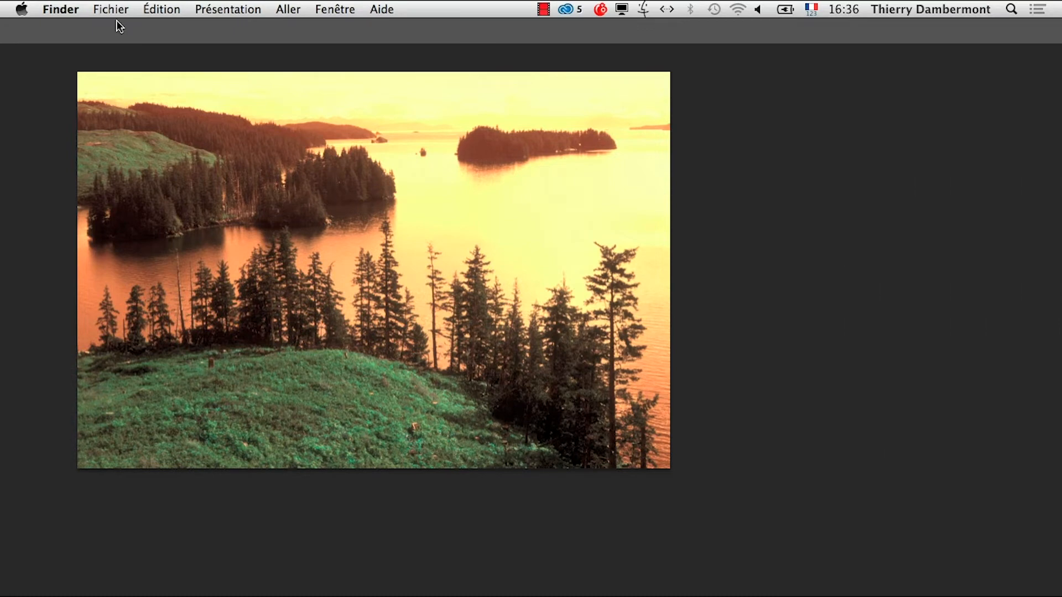
left_click(112, 10)
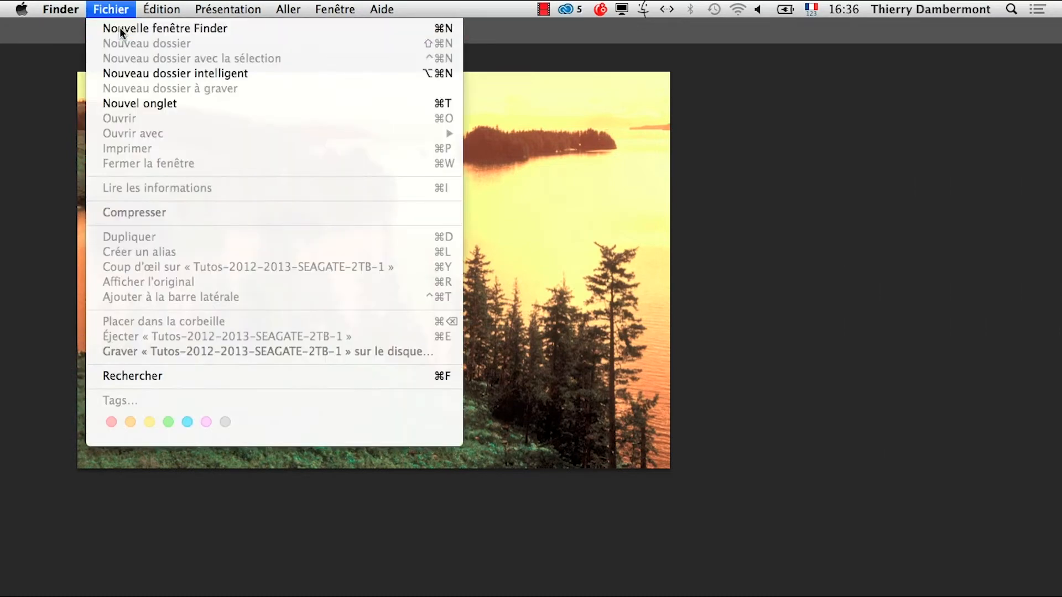
left_click(119, 27)
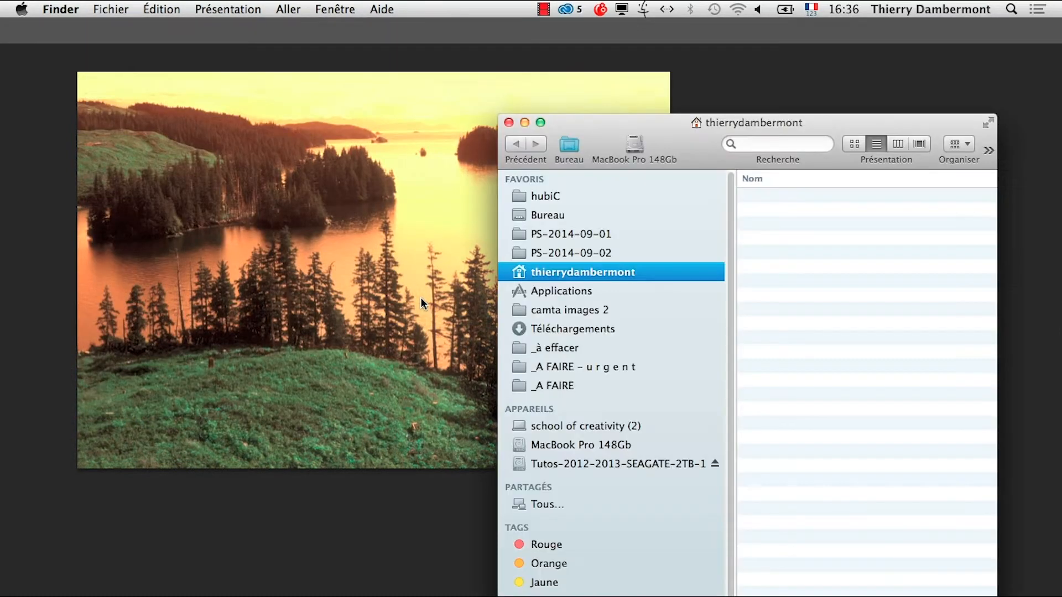
left_click_drag(728, 116, 472, 134)
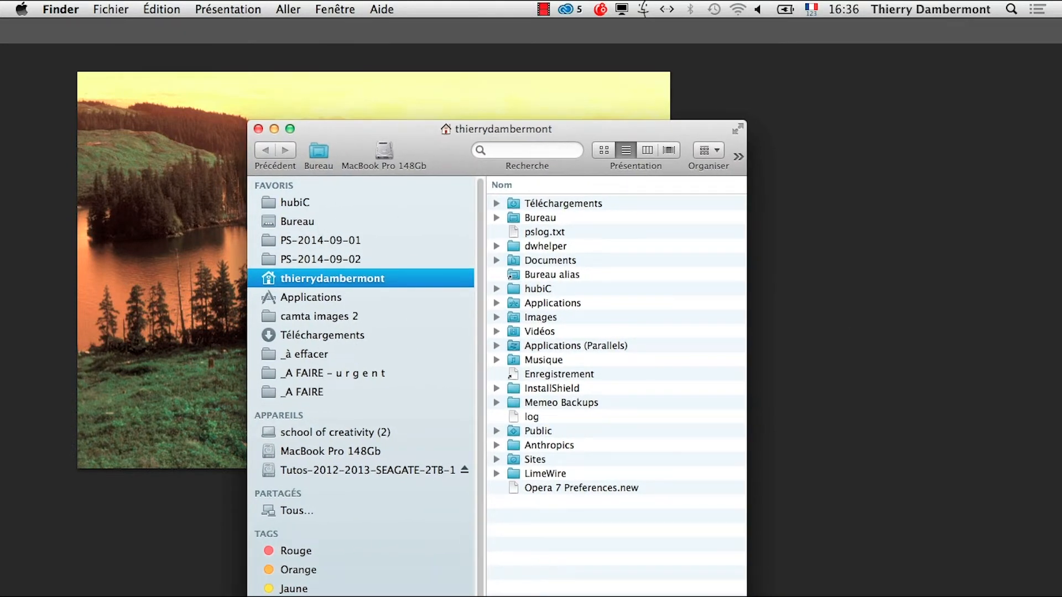
left_click_drag(746, 596, 934, 595)
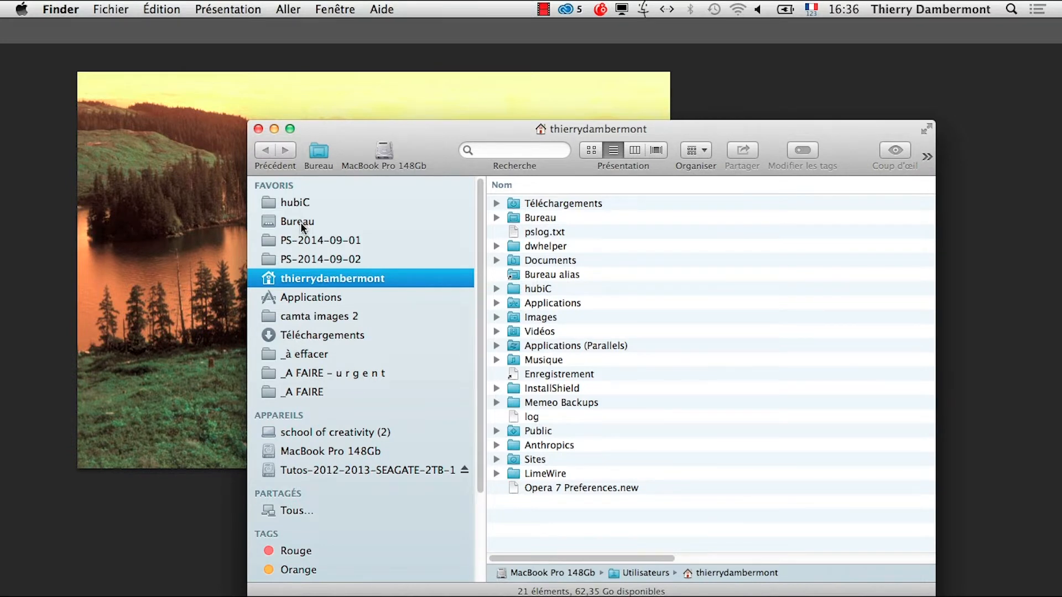
Show the contents of test infrarouge inside PS-2014-09-02 and examine the three exported lac JPEG files
left_click(315, 260)
left_click_drag(419, 144, 332, 142)
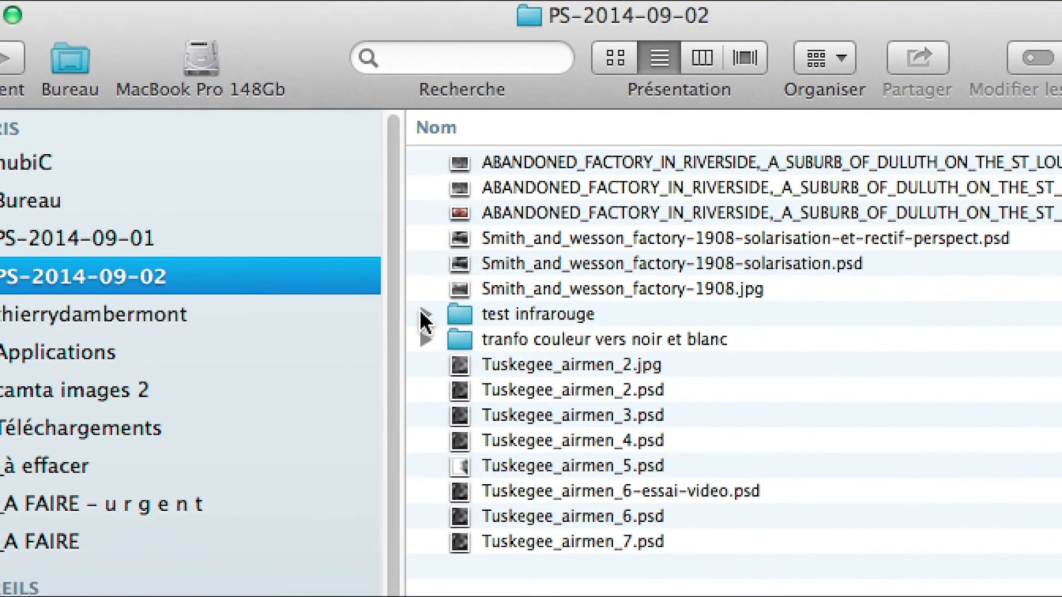
left_click(360, 157)
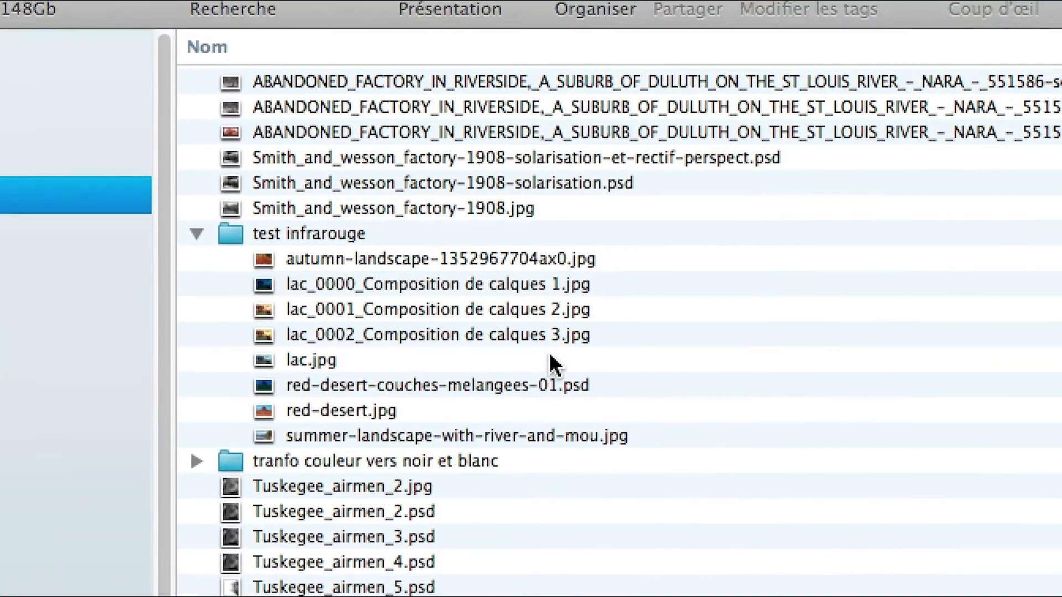
left_click_drag(558, 350, 533, 292)
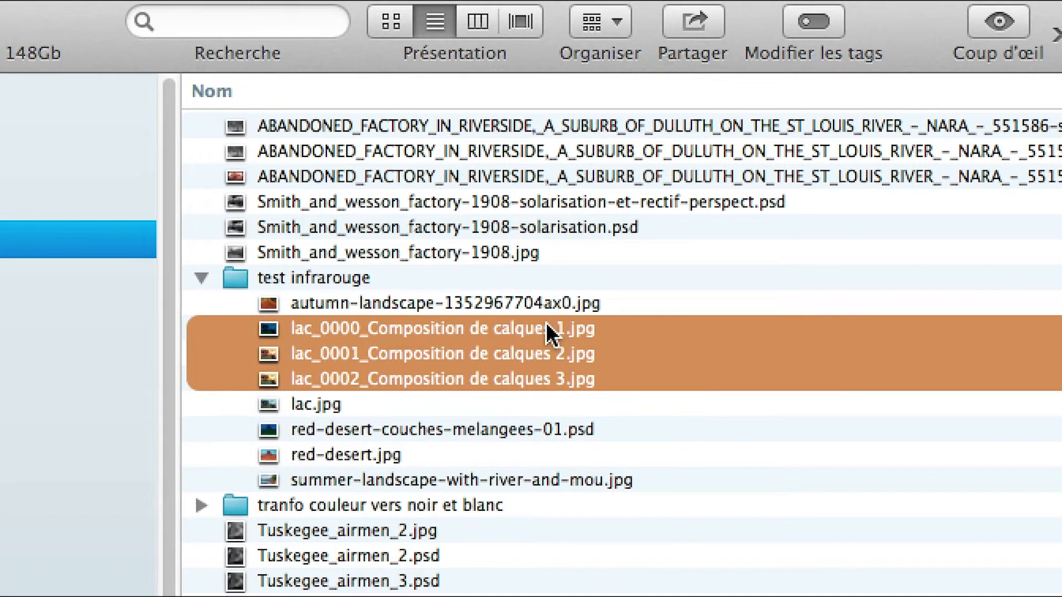
right_click(547, 327)
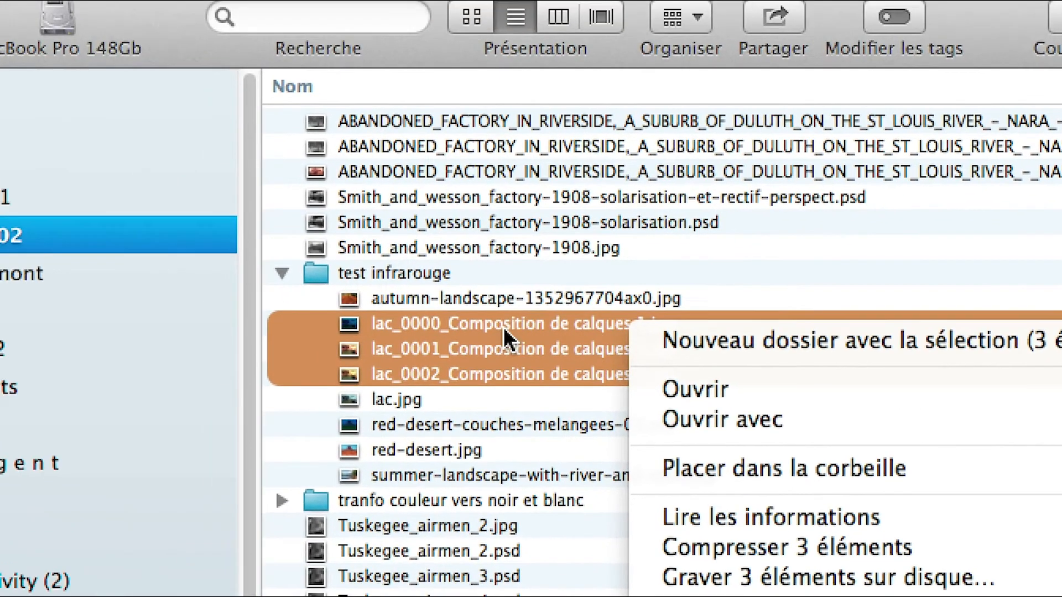
left_click(506, 334)
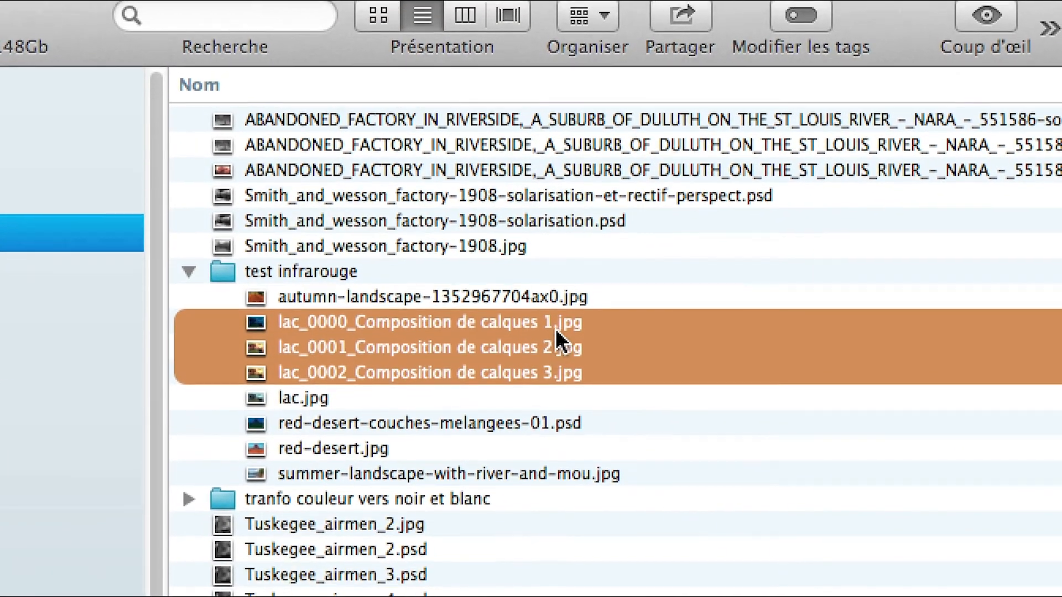
left_click(650, 343)
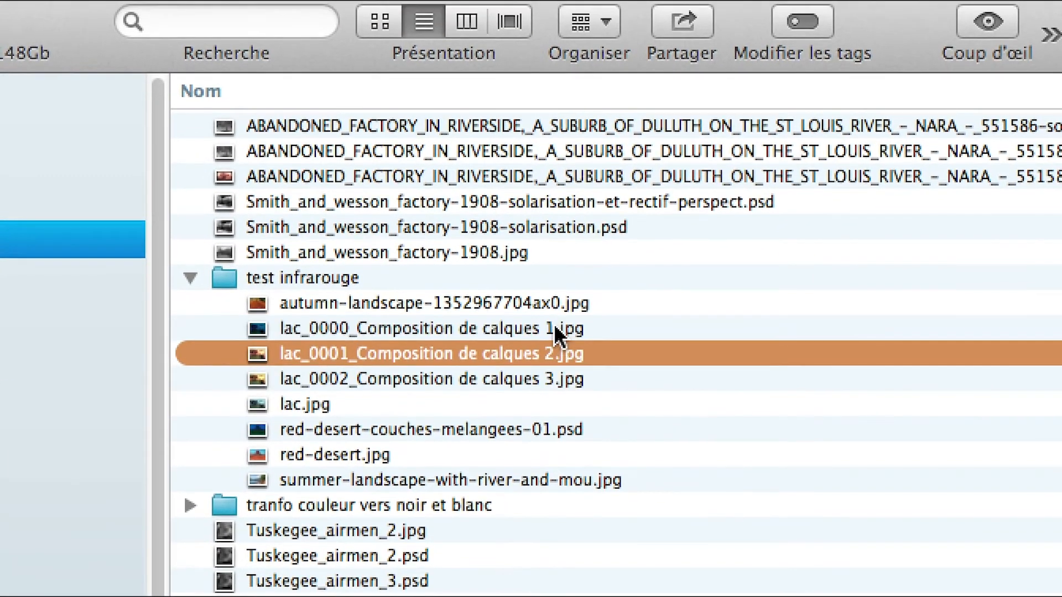
View the three exported lac JPEGs one by one in Aperçu, closing each, and collapse the test infrarouge folder
left_click(553, 324)
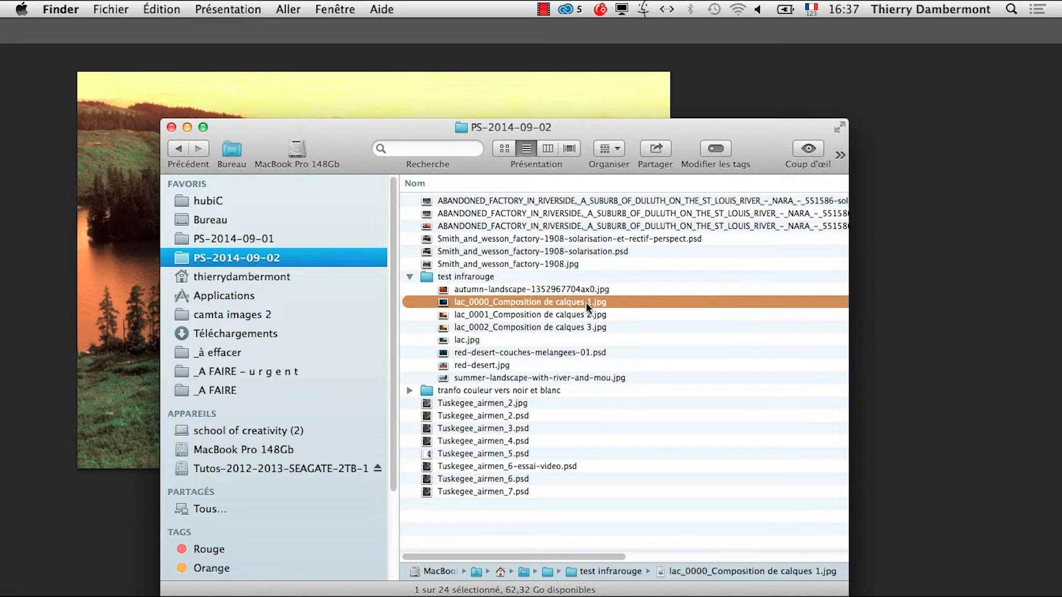
double_click(587, 303)
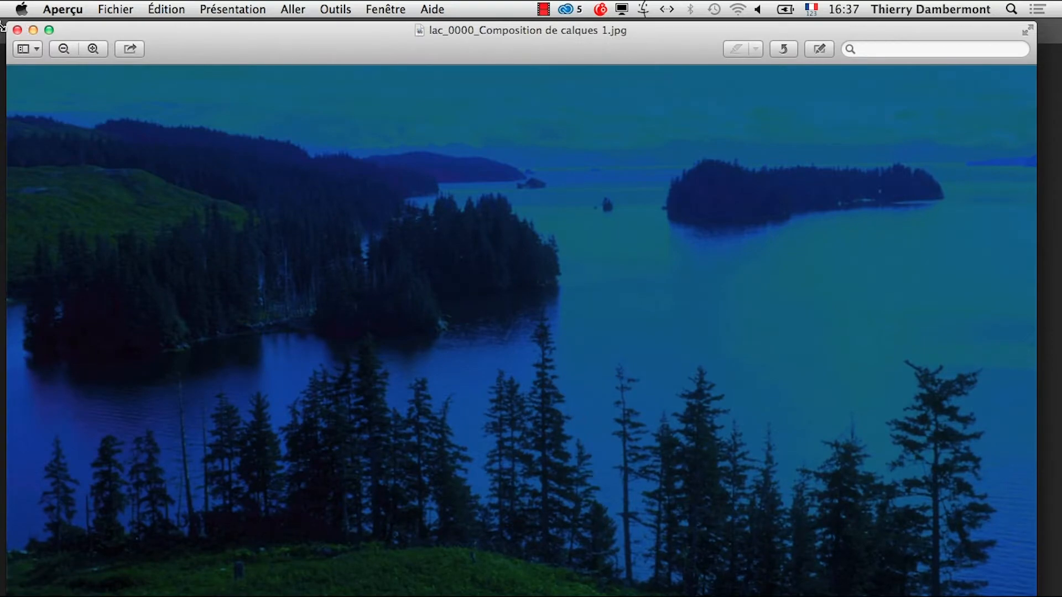
left_click(17, 30)
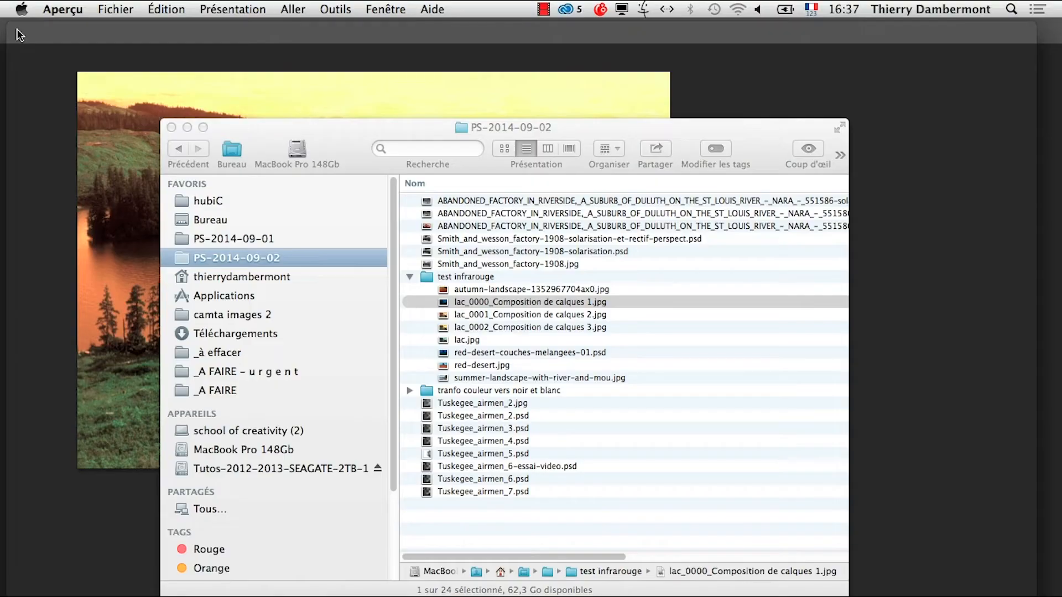
double_click(534, 314)
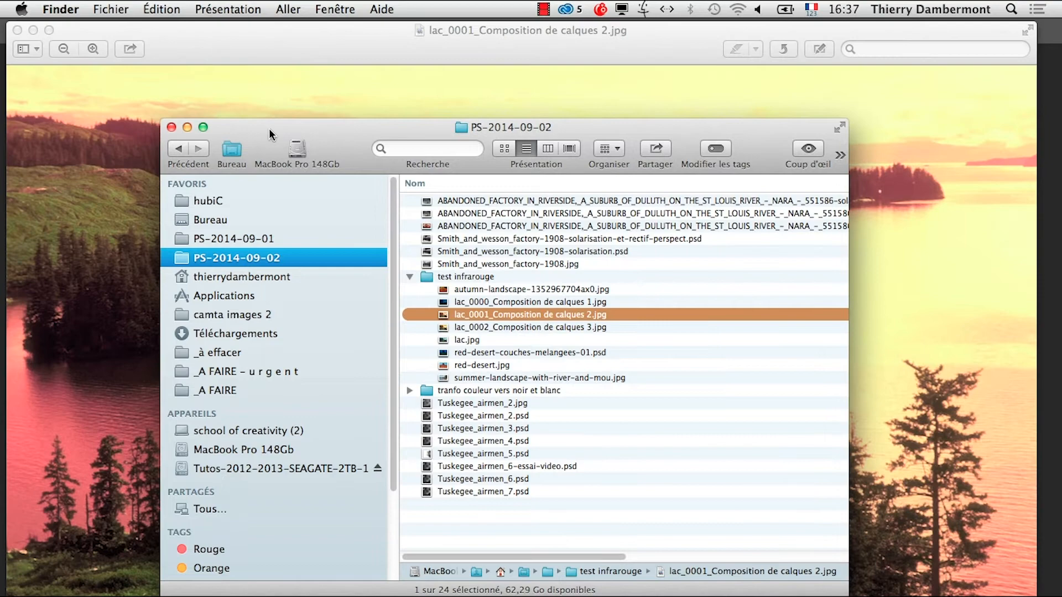
left_click_drag(269, 135, 548, 326)
left_click(20, 30)
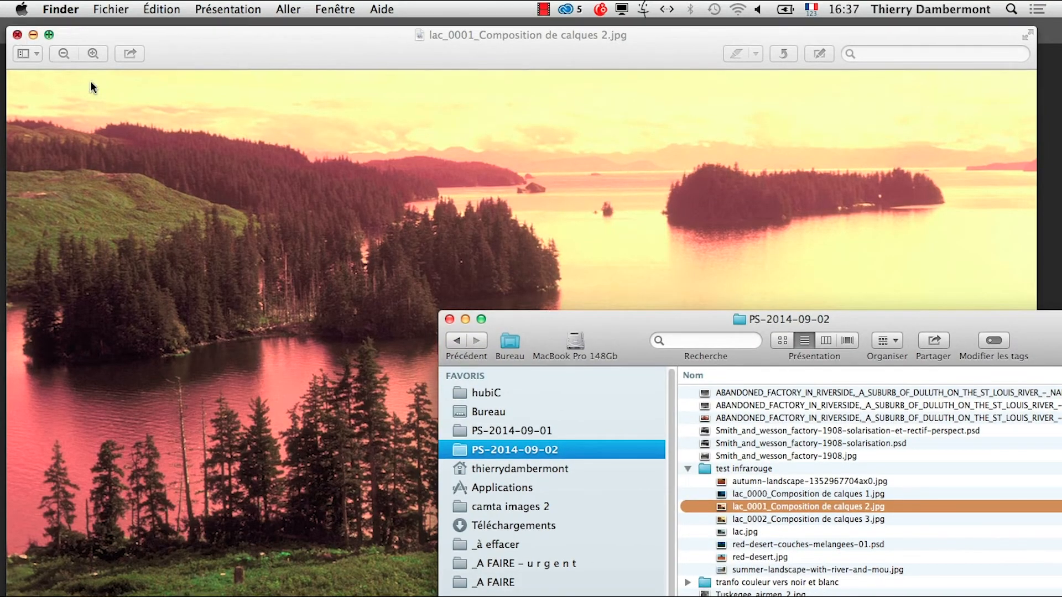
double_click(892, 518)
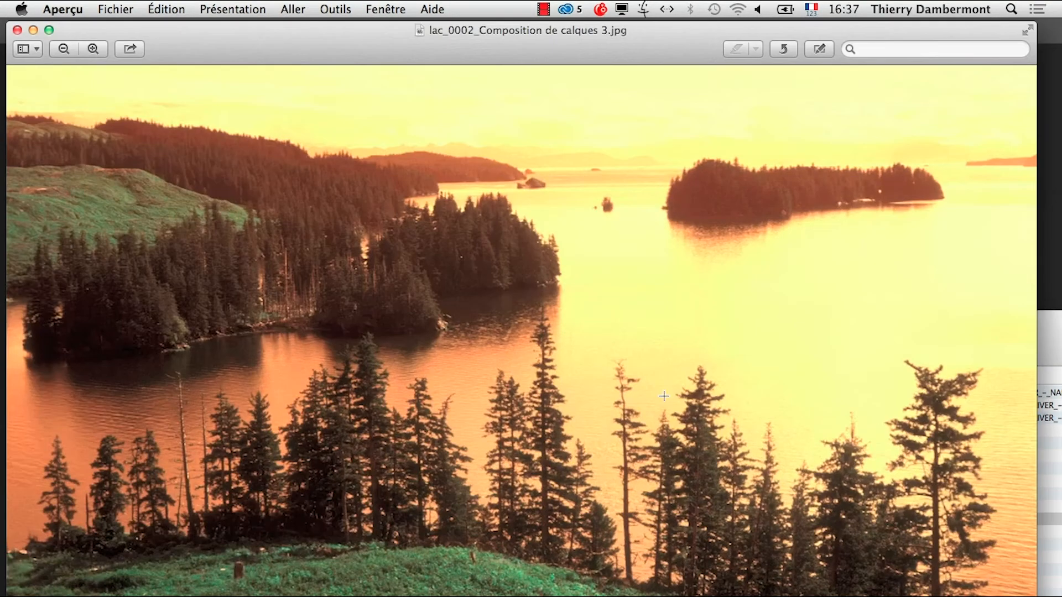
left_click(19, 28)
left_click_drag(629, 319, 341, 87)
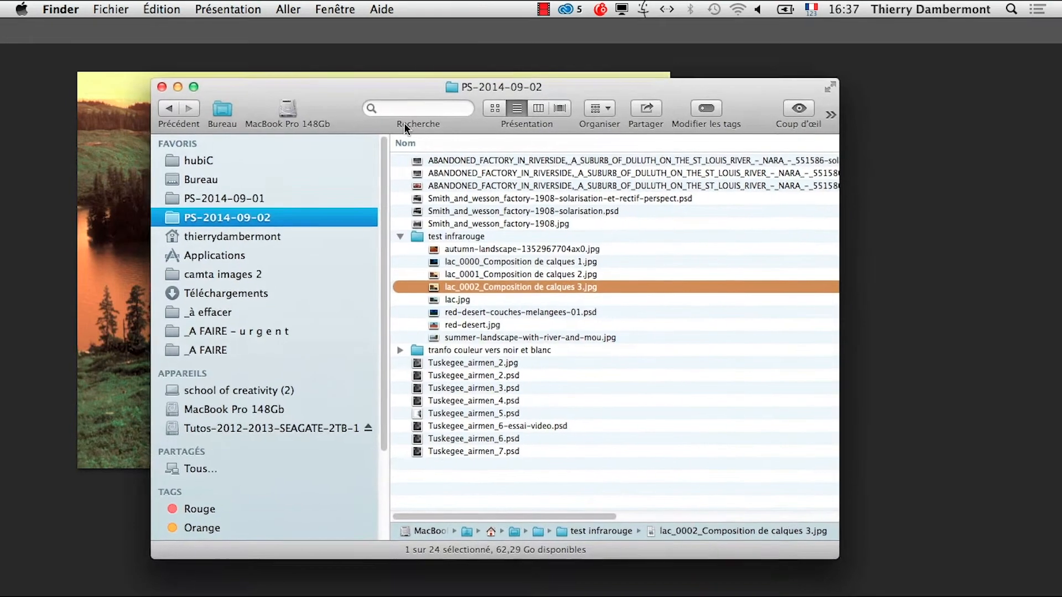
left_click(399, 237)
Switch to Photoshop and start exporting the layer comps to PDF, with les-lacs in the test infrarouge folder as the destination
key("super+Tab")
key("super+Tab")
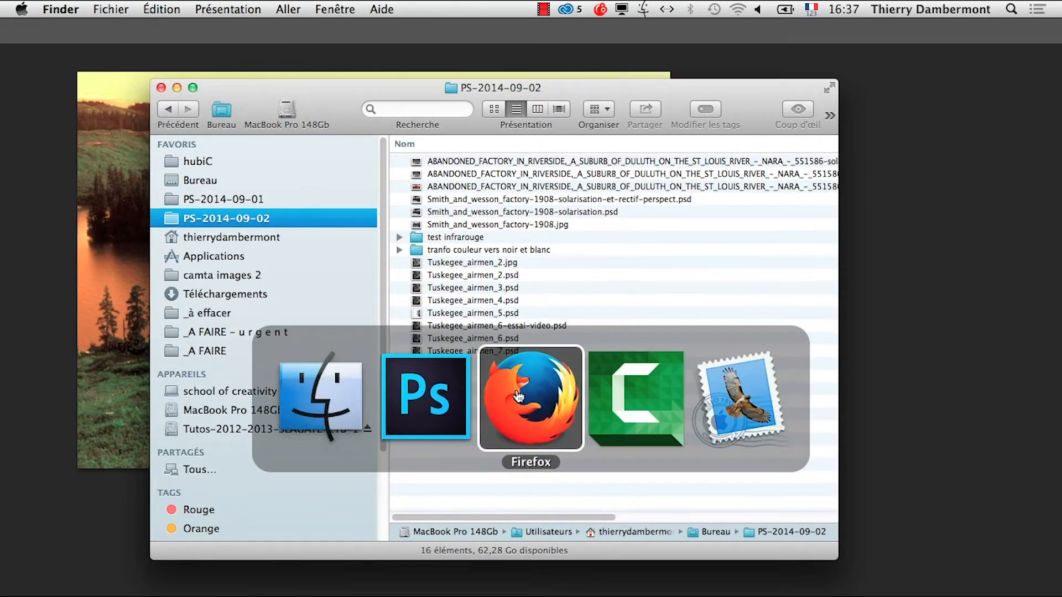
key("super+shift+Tab")
left_click(136, 9)
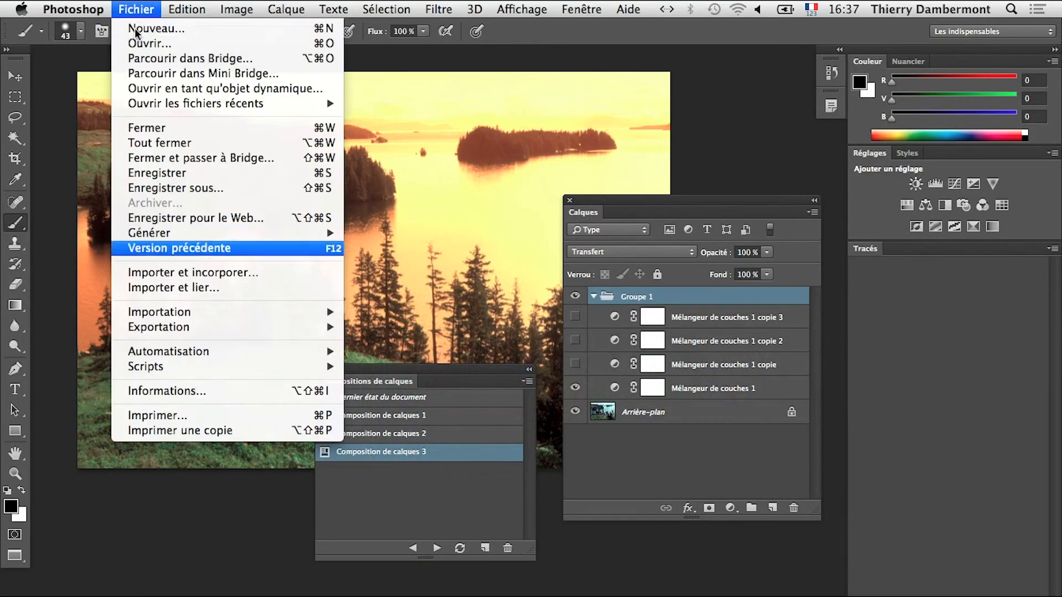
mouse_move(299, 370)
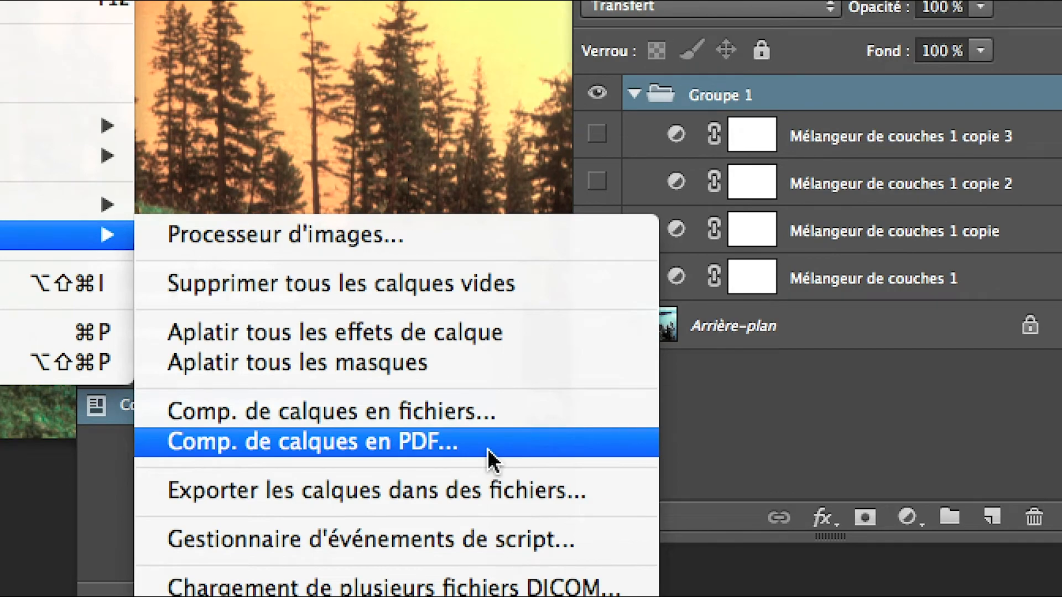
left_click(489, 450)
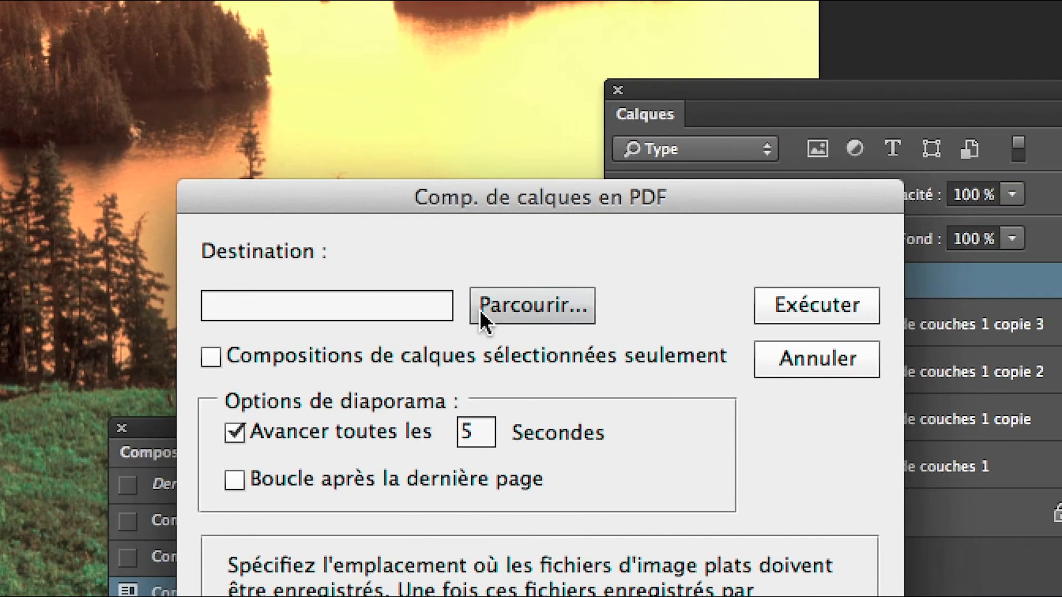
left_click(482, 310)
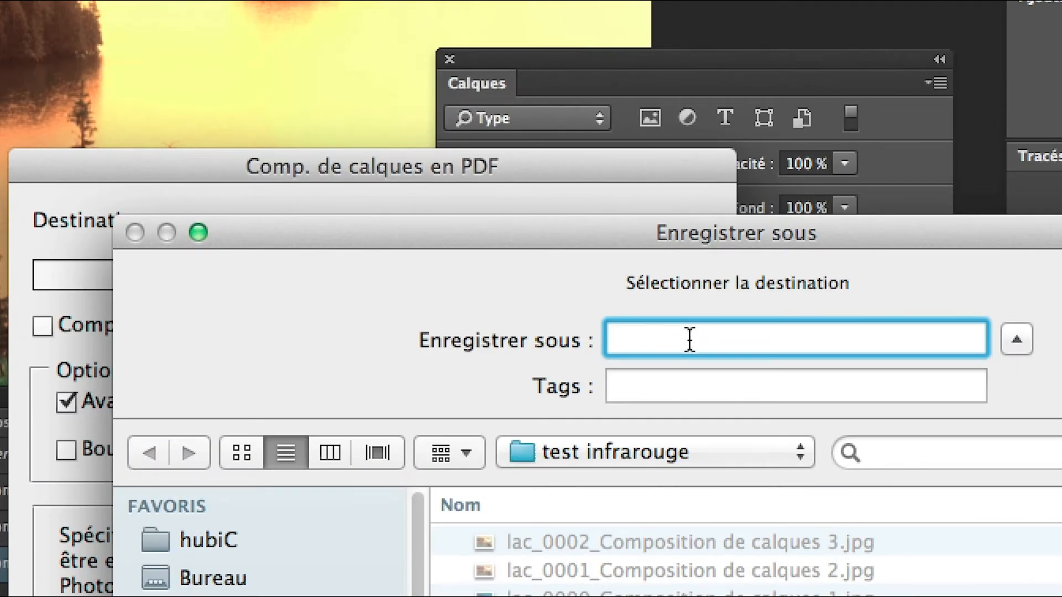
type("les-lac")
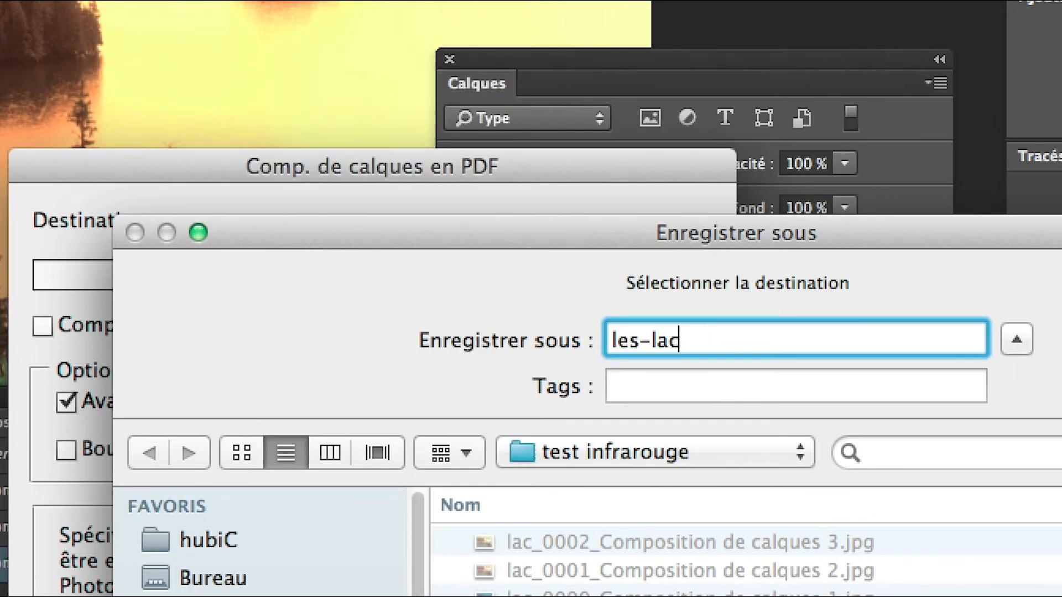
type("s")
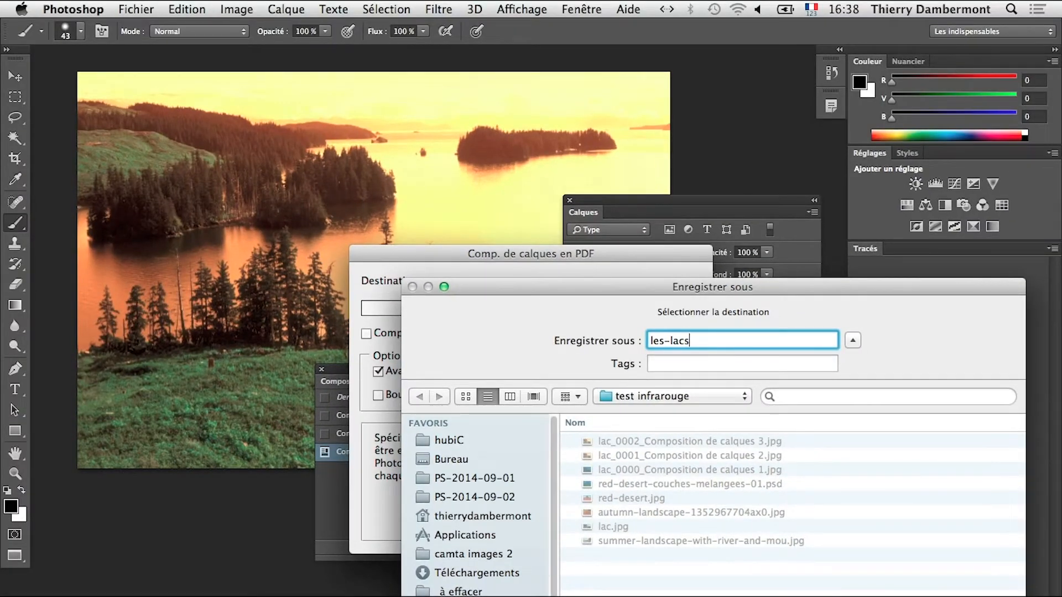
key("Return")
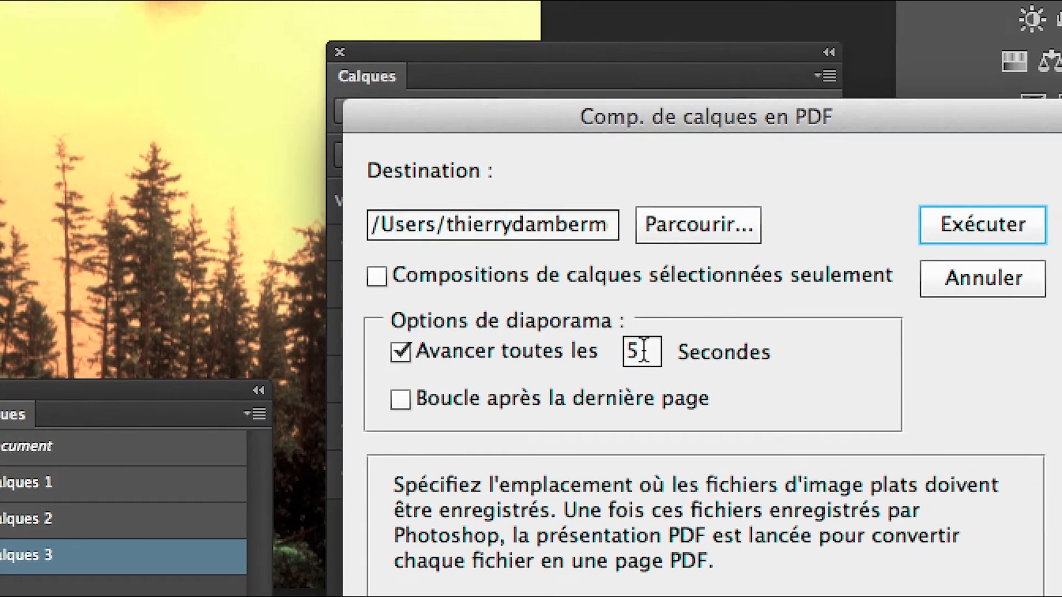
Set the PDF slideshow to advance every 2 seconds and loop after the last page, and run the export
double_click(642, 352)
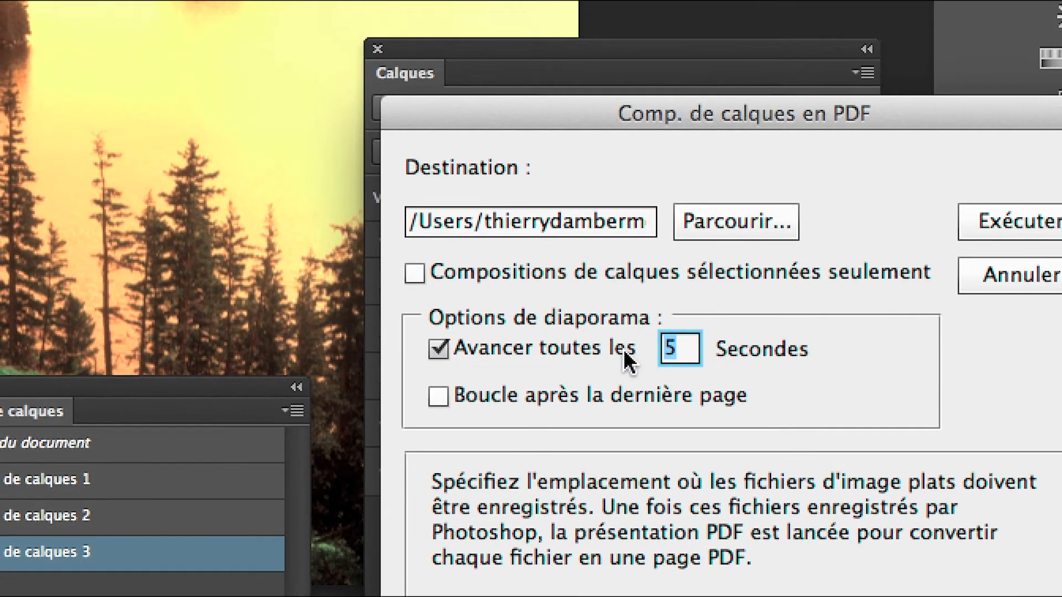
type("2")
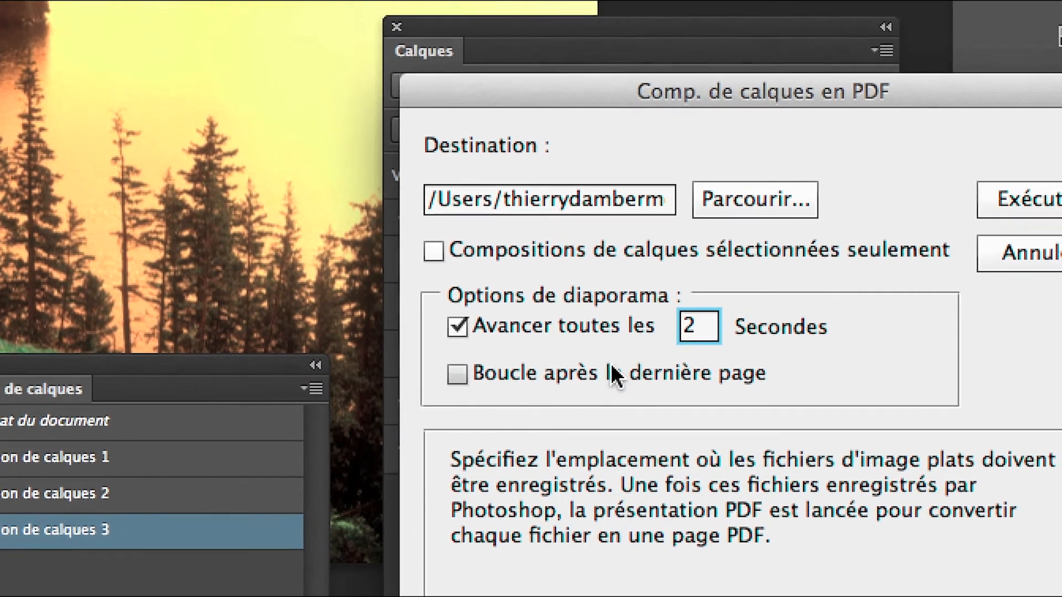
left_click(623, 380)
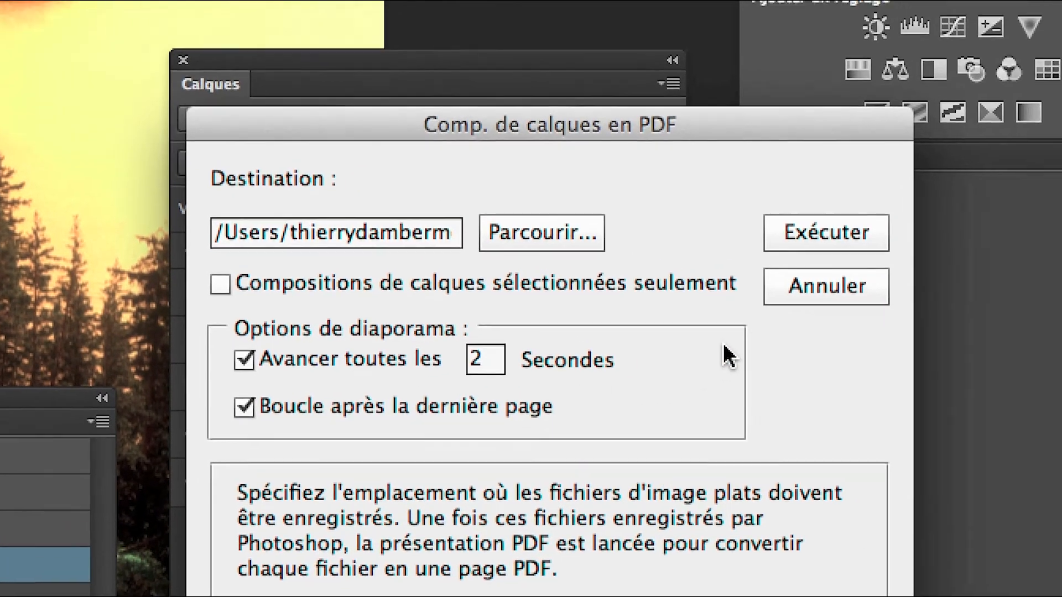
left_click(878, 203)
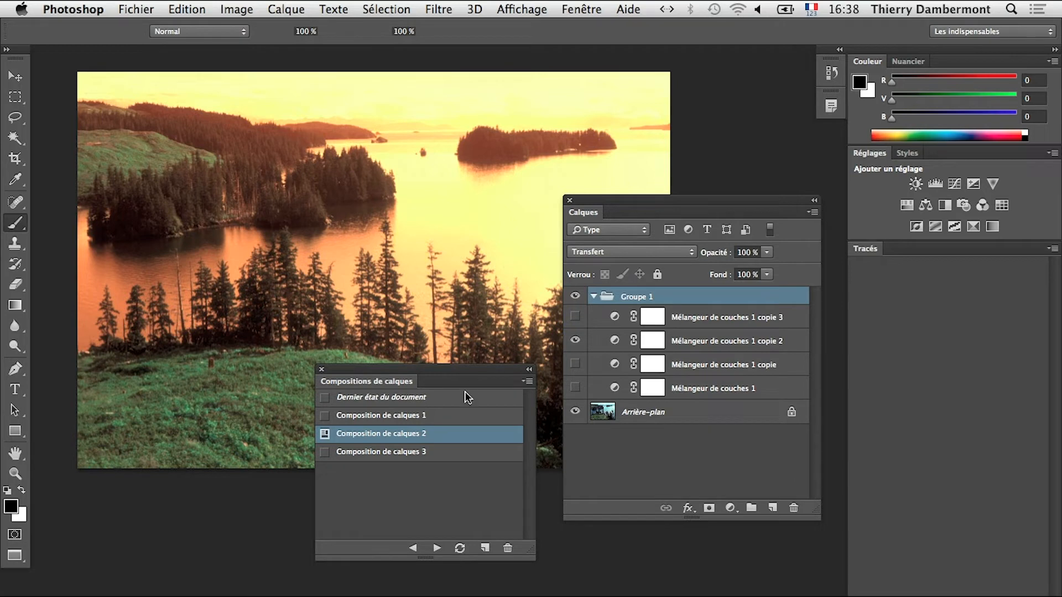
Switch to Finder, show the contents of test infrarouge to look for the exported PDF, and return to Photoshop
key("super+Tab")
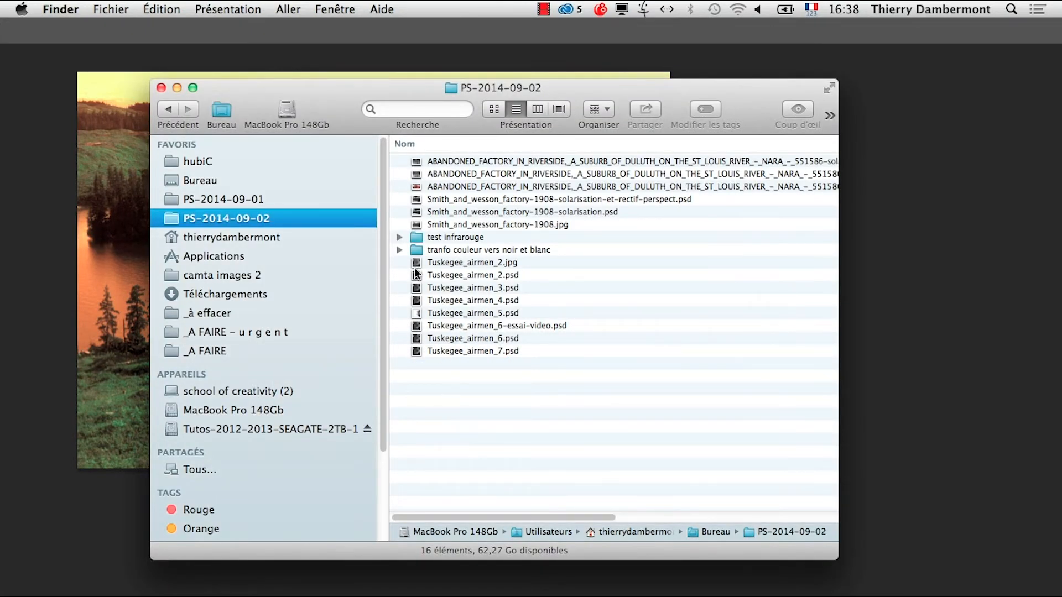
left_click(399, 237)
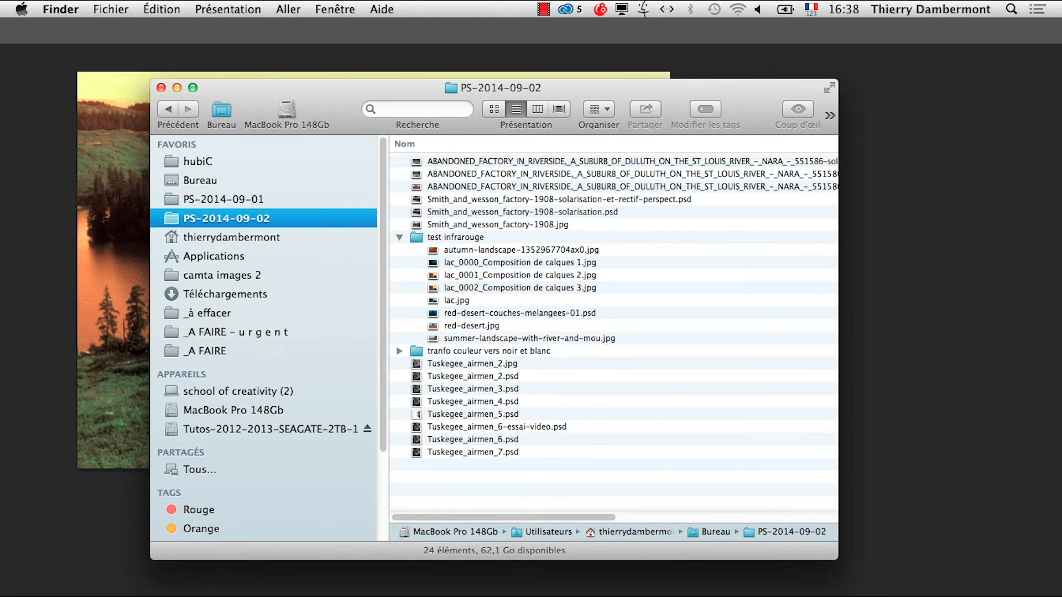
key("super+Tab")
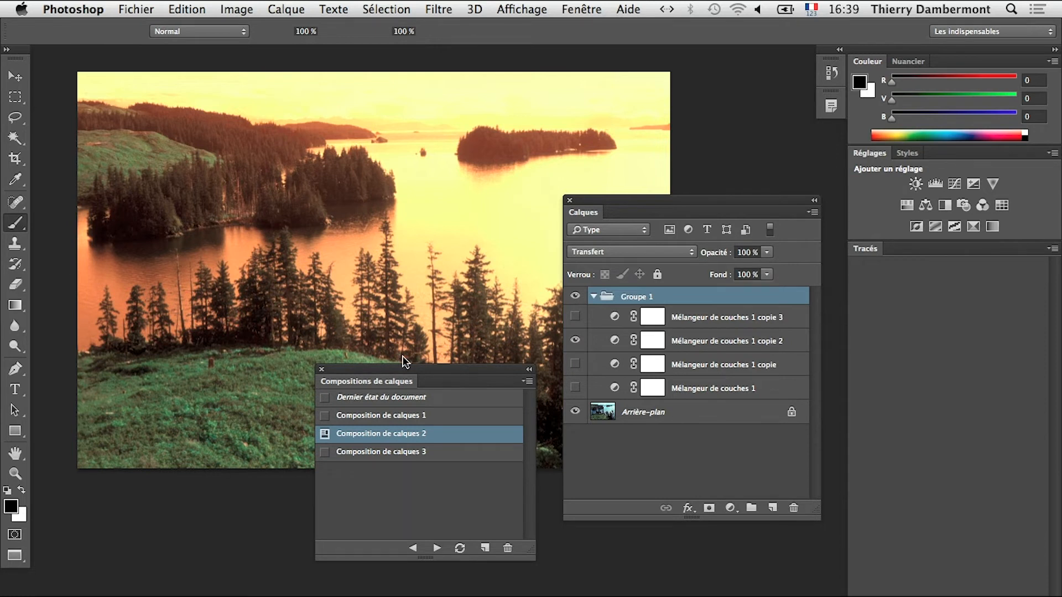
key("super+Tab")
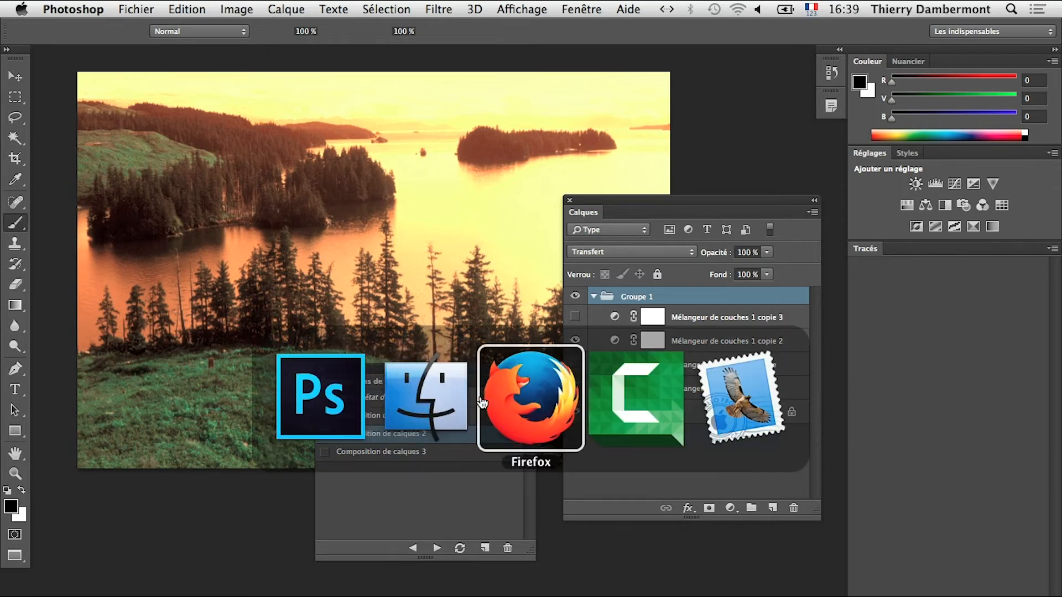
left_click(518, 403)
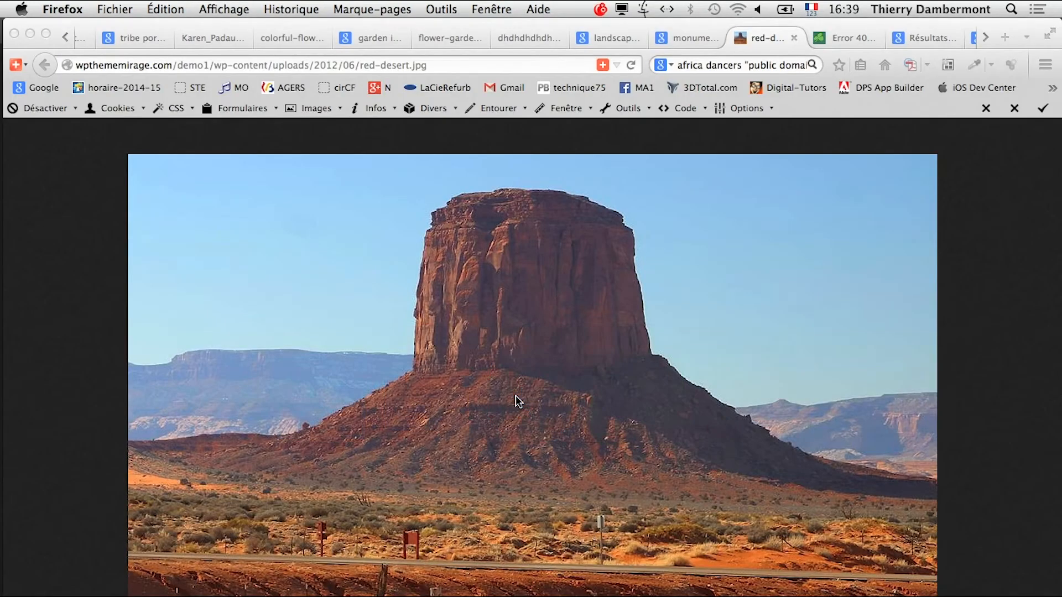
key("super+Tab")
left_click(493, 404)
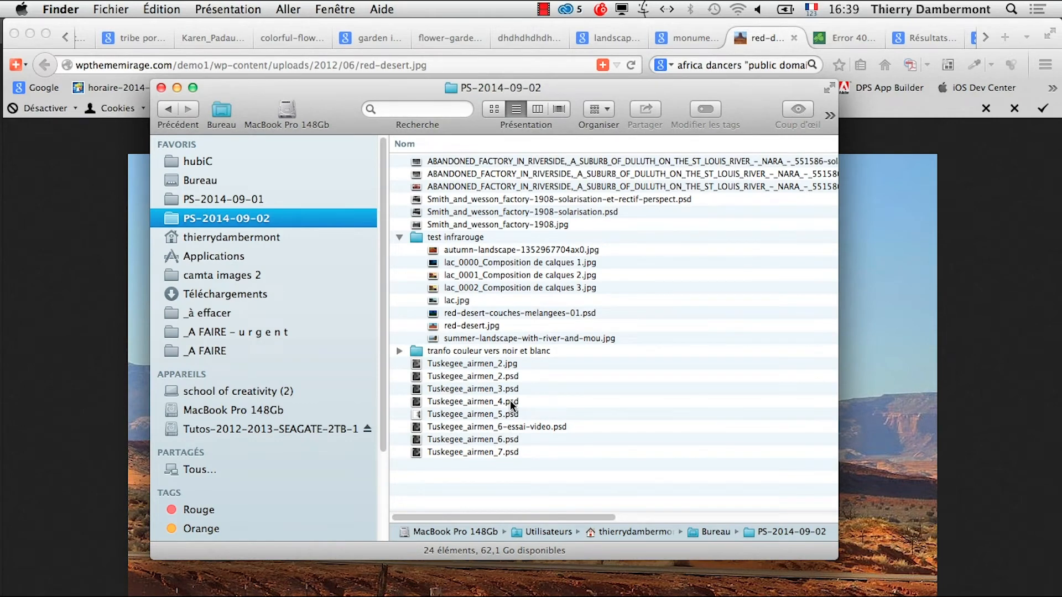
key("super+Tab")
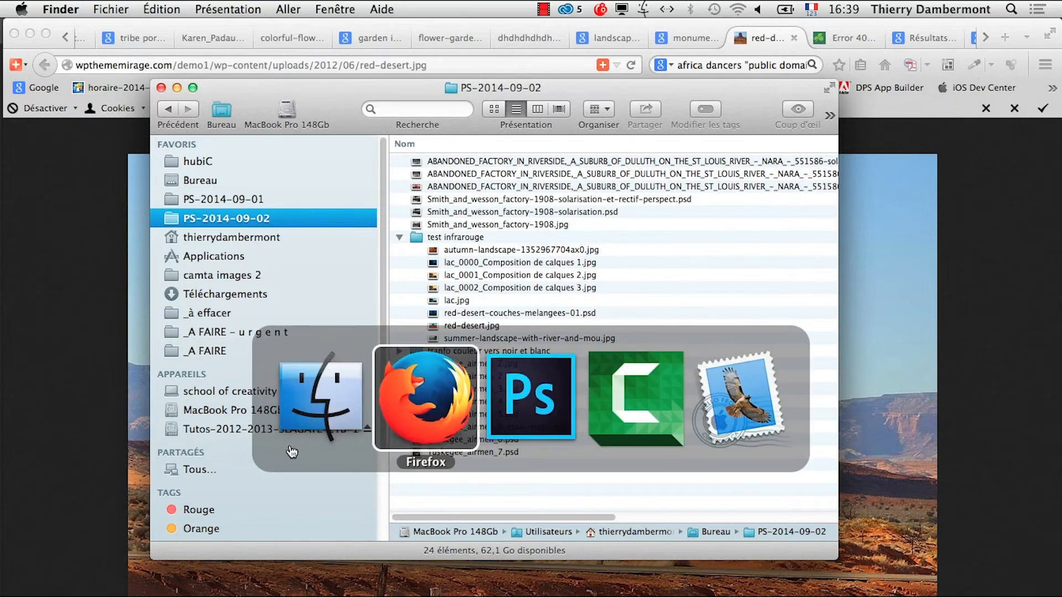
left_click(454, 434)
key("super+Tab")
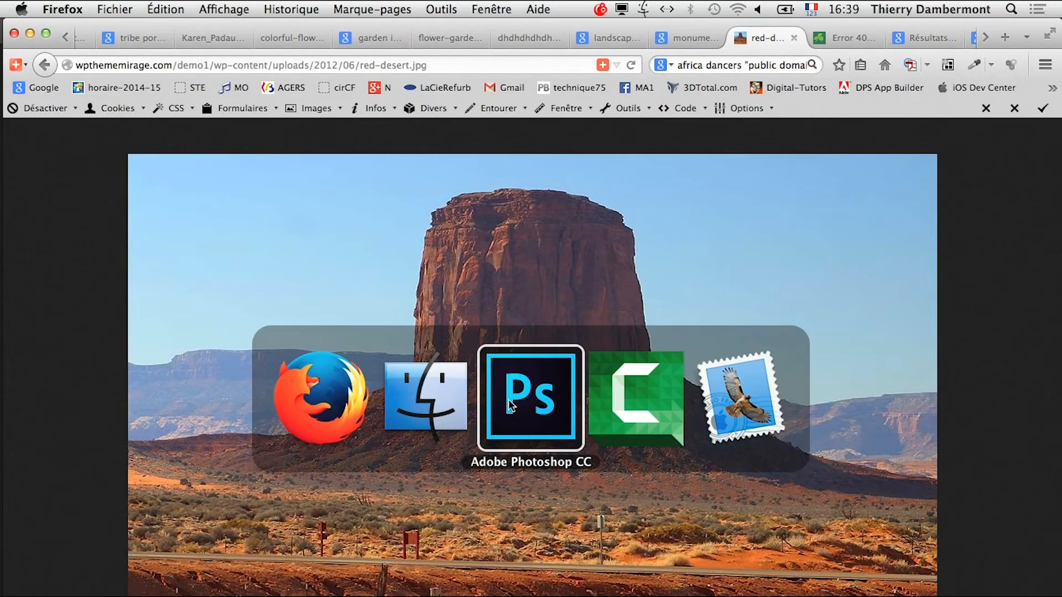
left_click(509, 400)
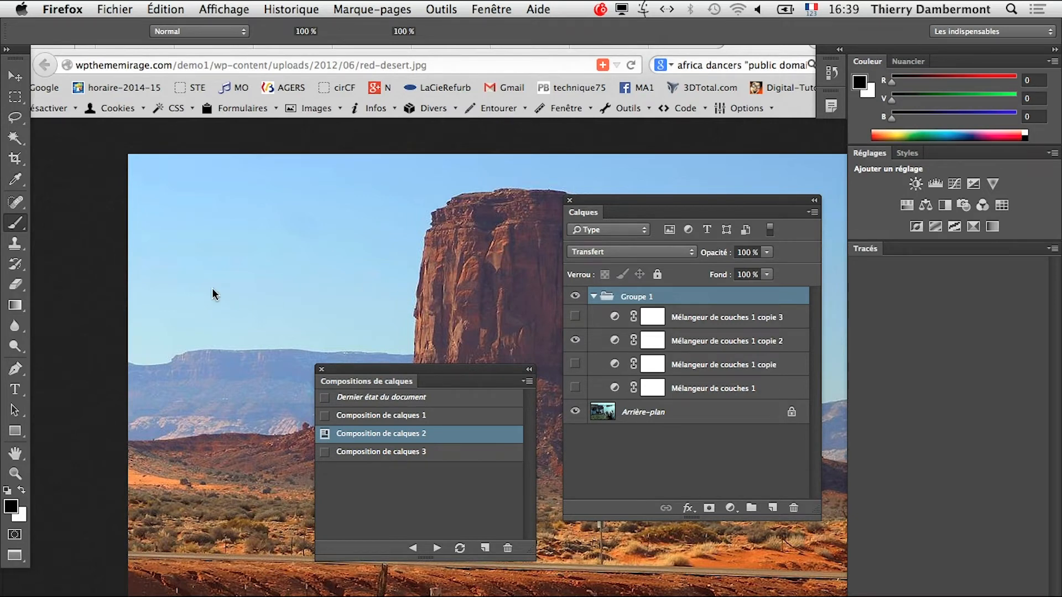
key("super+Tab")
left_click(364, 408)
key("super+alt+Escape")
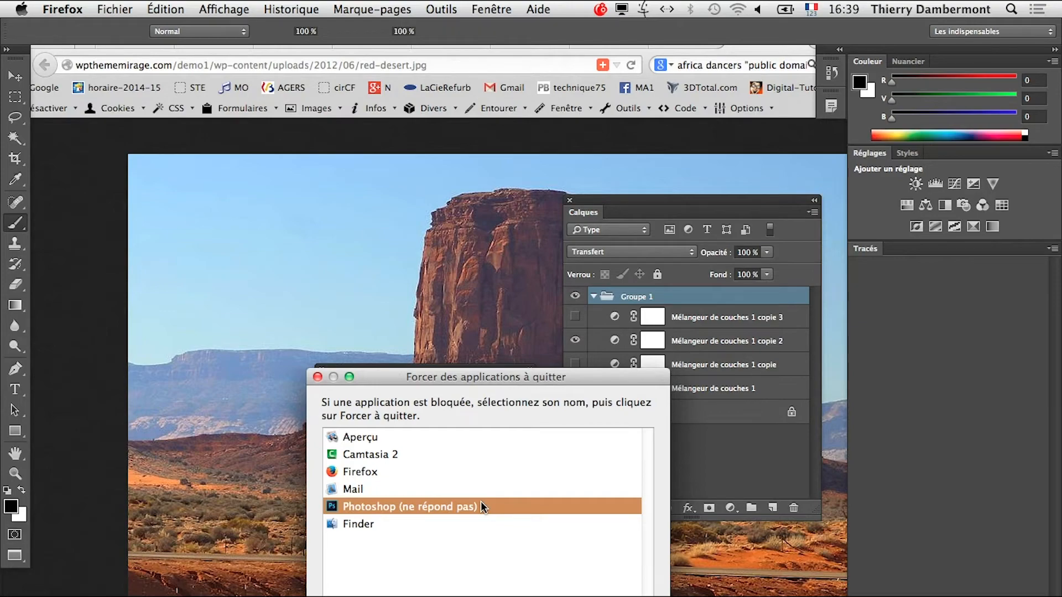
key("super+Tab")
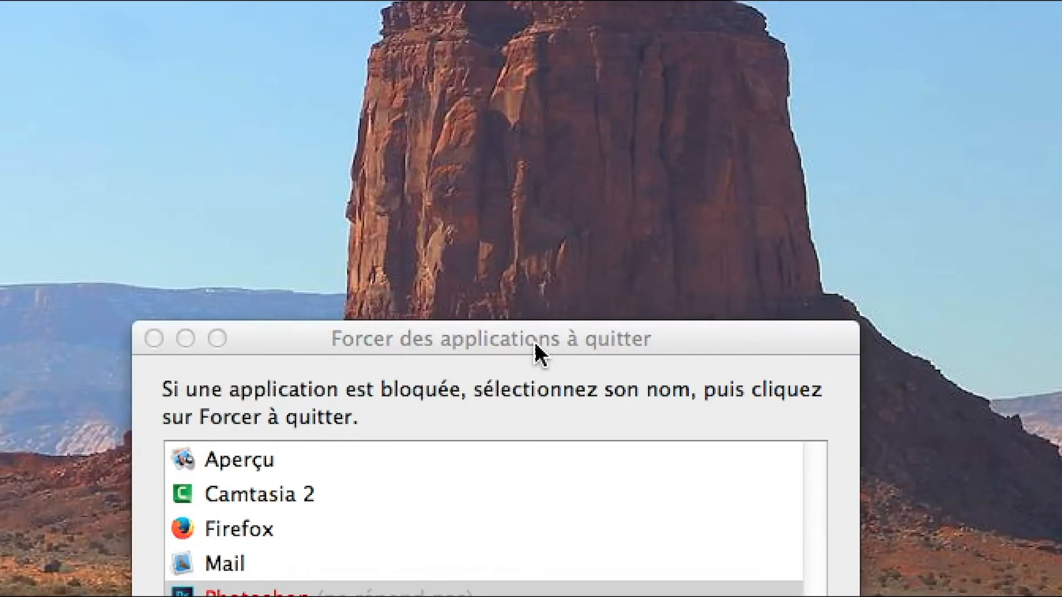
left_click(540, 354)
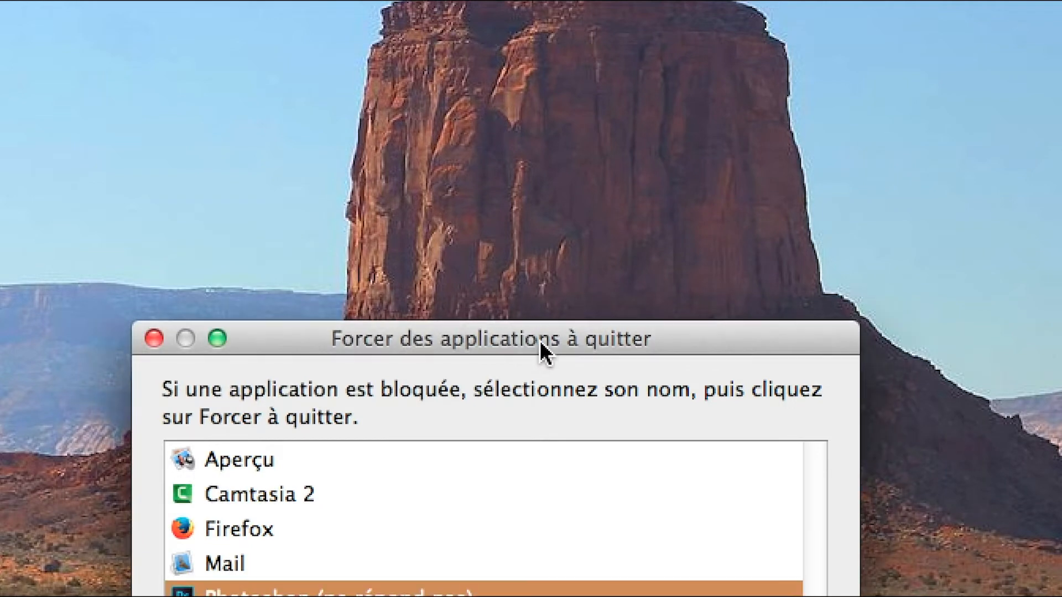
left_click_drag(547, 350, 779, 189)
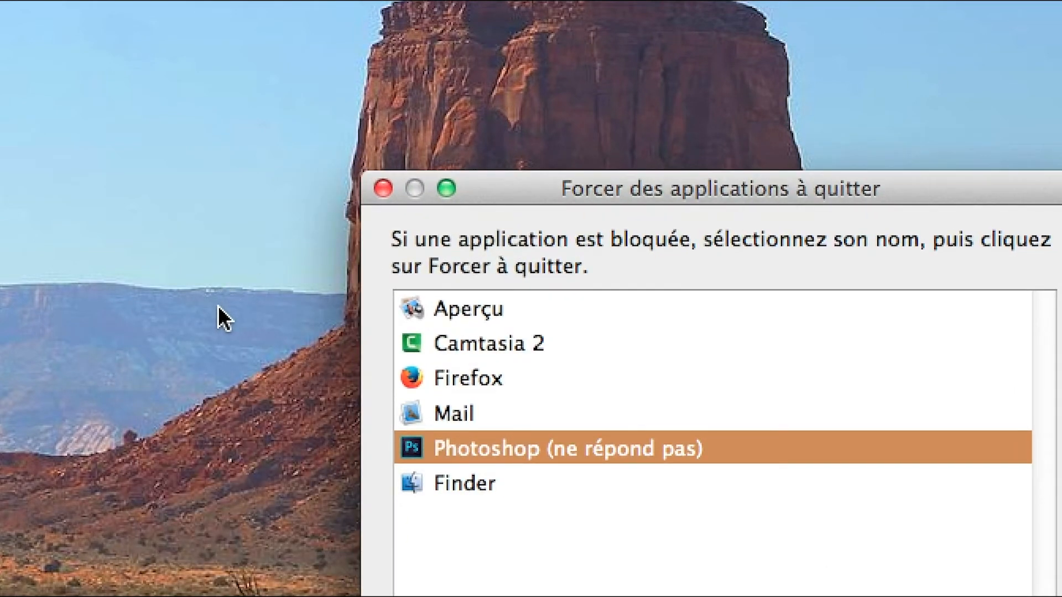
left_click(382, 189)
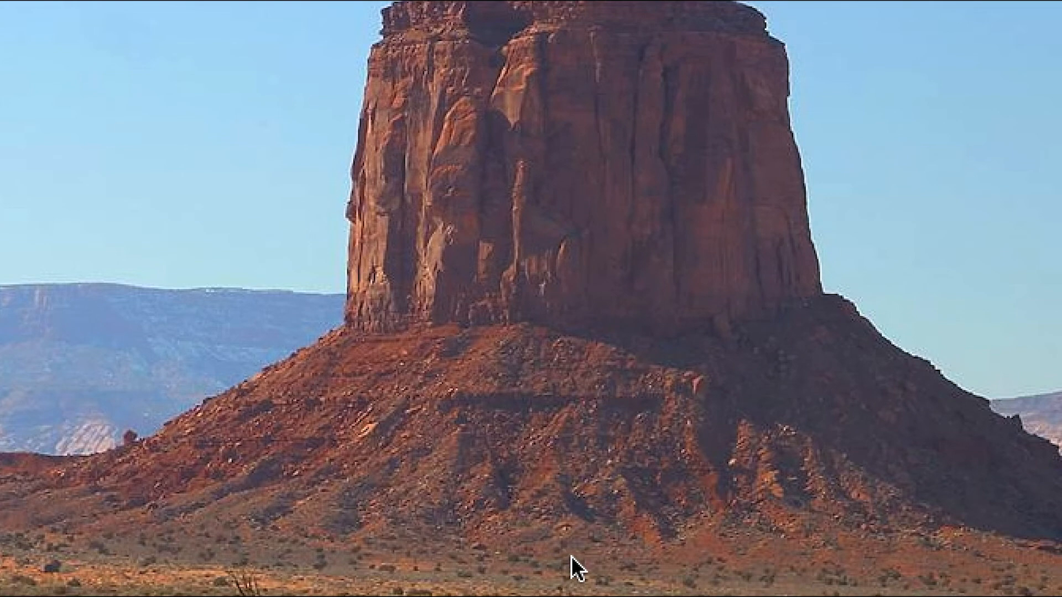
Switch back to Photoshop and dismiss the PDF export completion message
key("super+Tab")
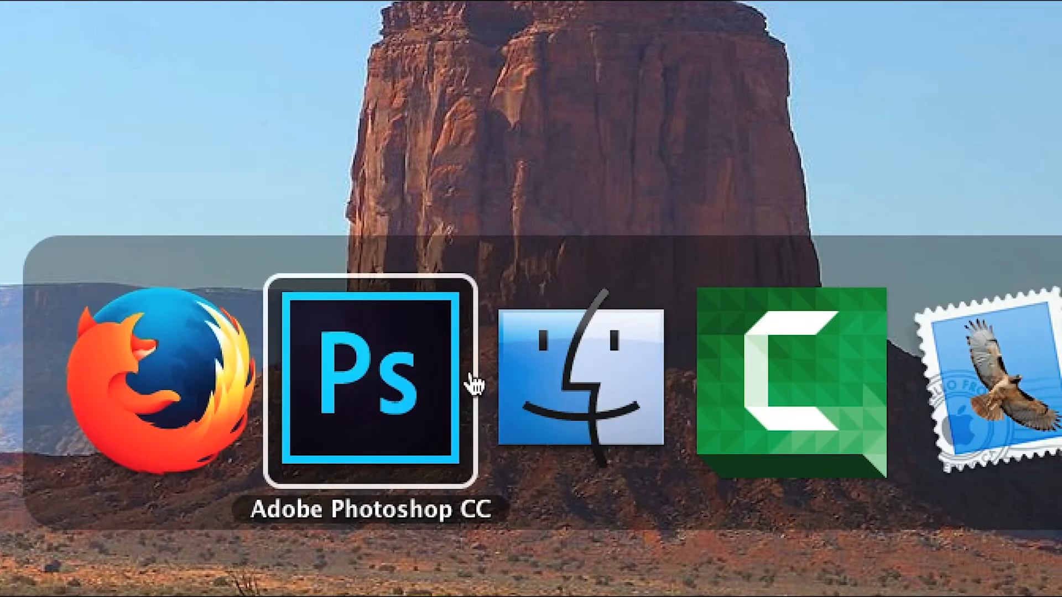
left_click(431, 401)
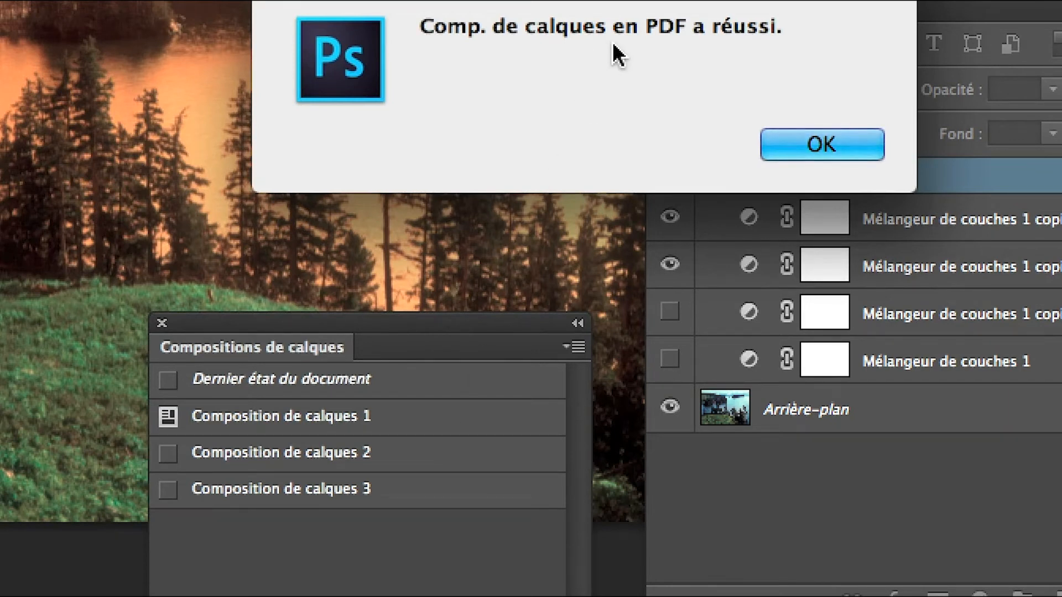
left_click(792, 141)
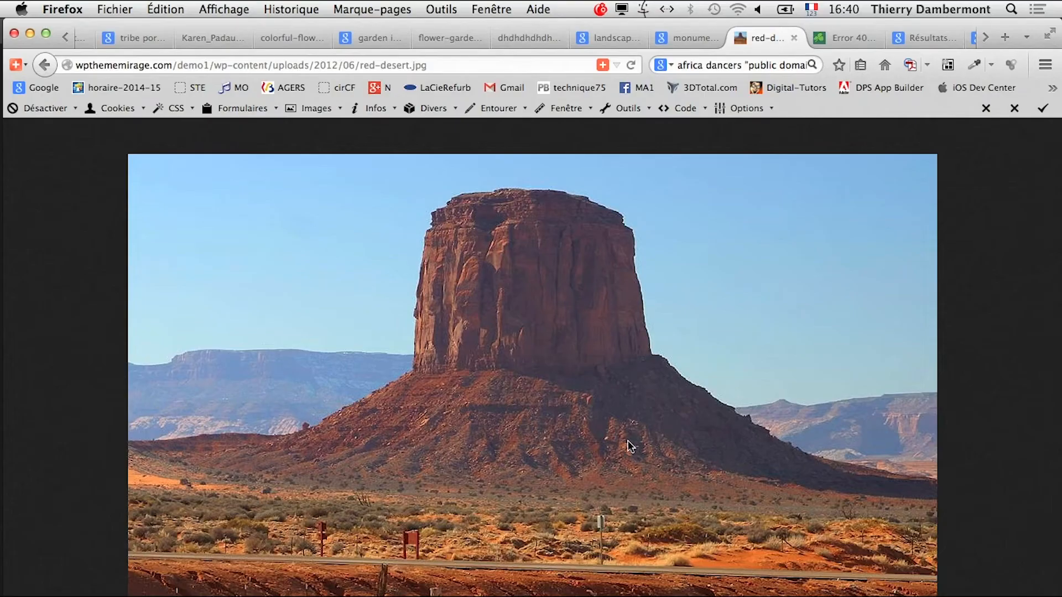
Switch to Finder and open les-lacs.pdf from the test infrarouge folder with Adobe Reader 11.0.0
key("super+Tab")
key("super+Tab")
key("super+Tab")
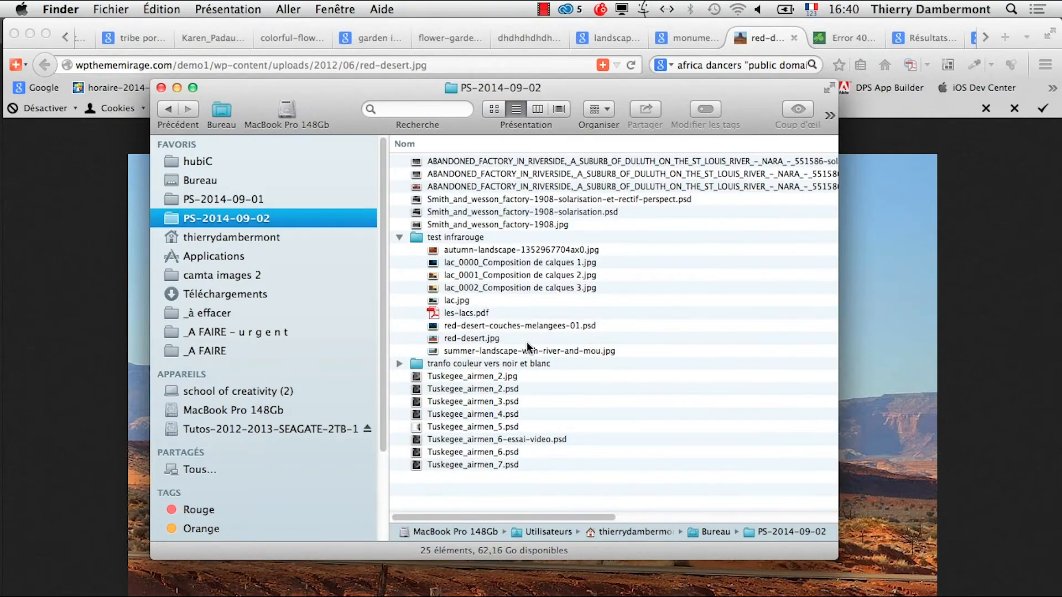
left_click(475, 314)
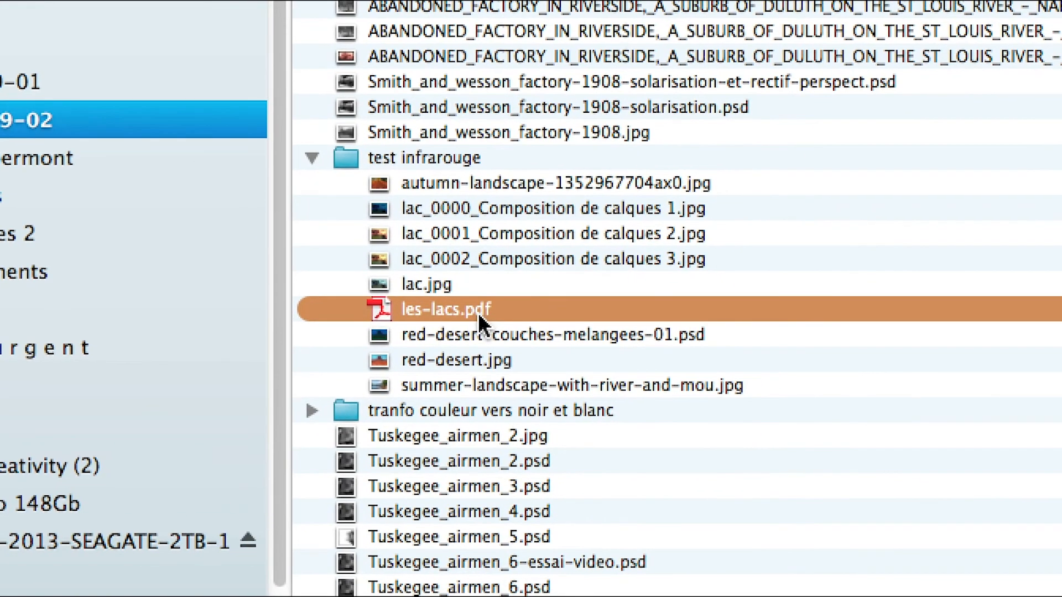
right_click(492, 308)
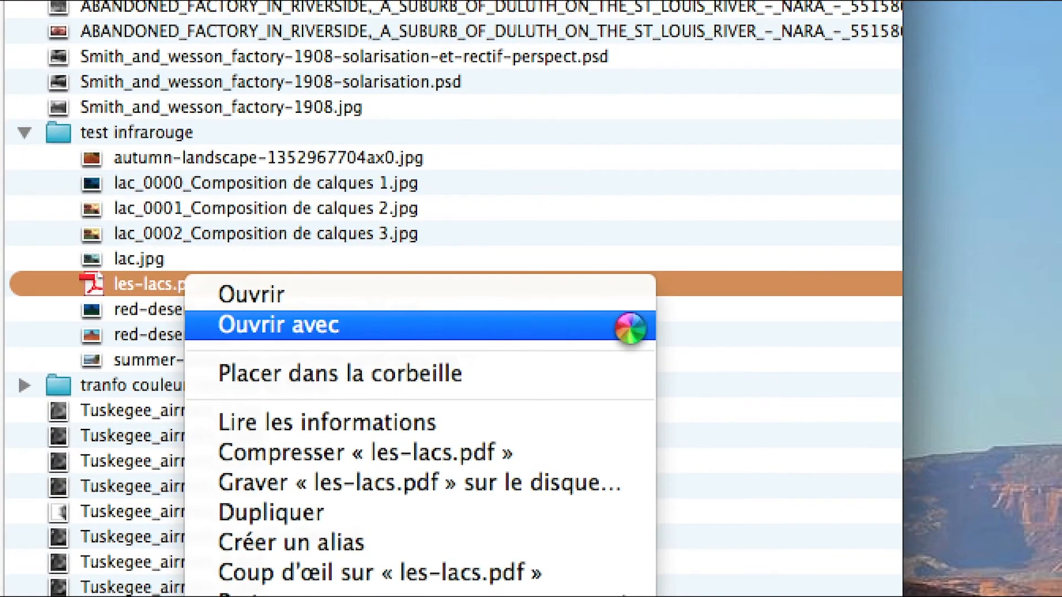
mouse_move(632, 327)
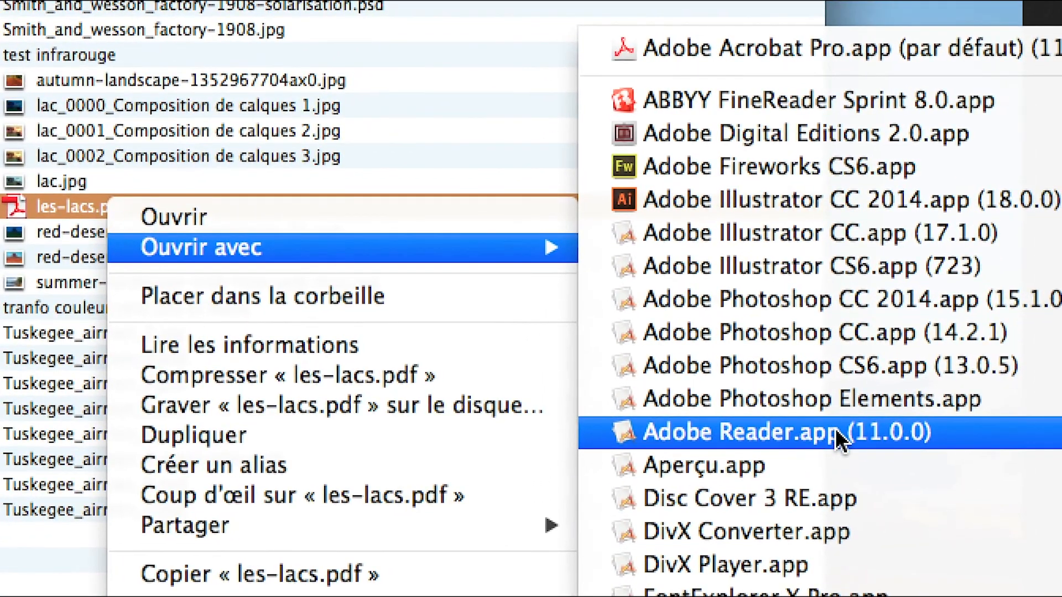
left_click(837, 434)
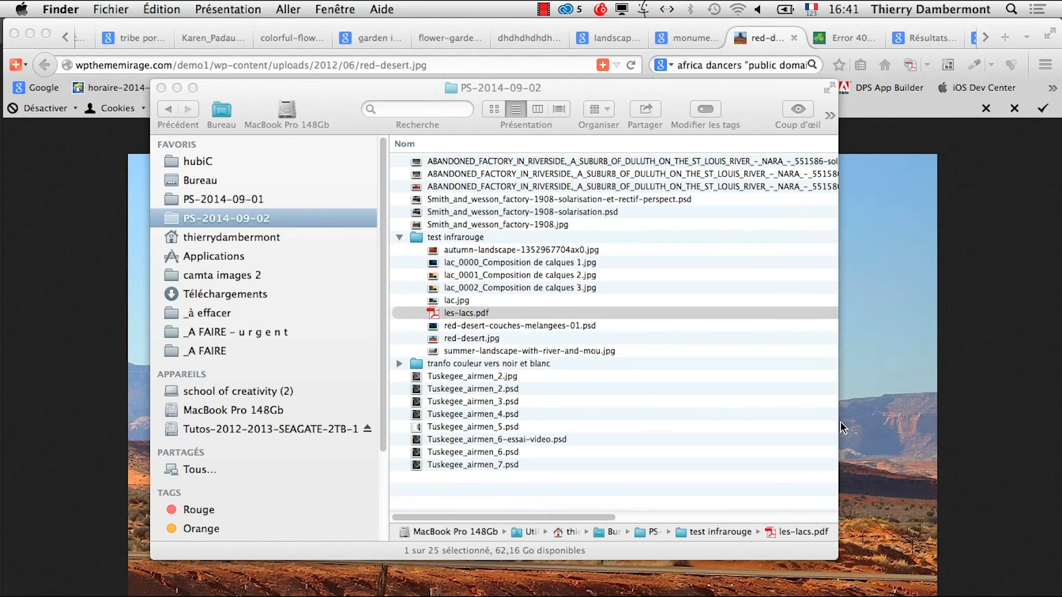
Switch to Adobe Reader, decline making it the default PDF application, and allow les-lacs.pdf to go full screen
key("super+Tab")
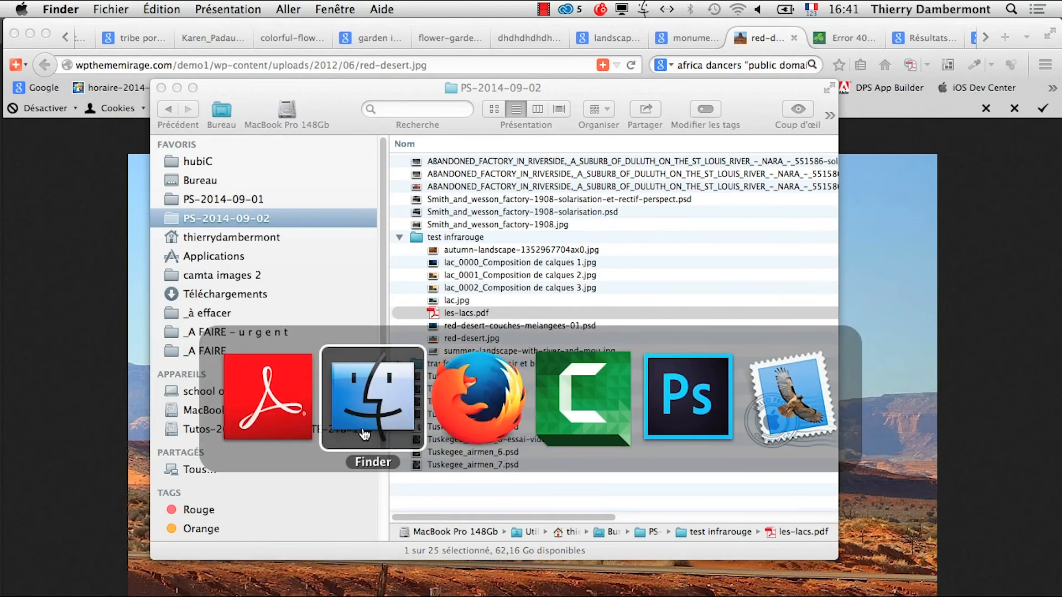
left_click(267, 420)
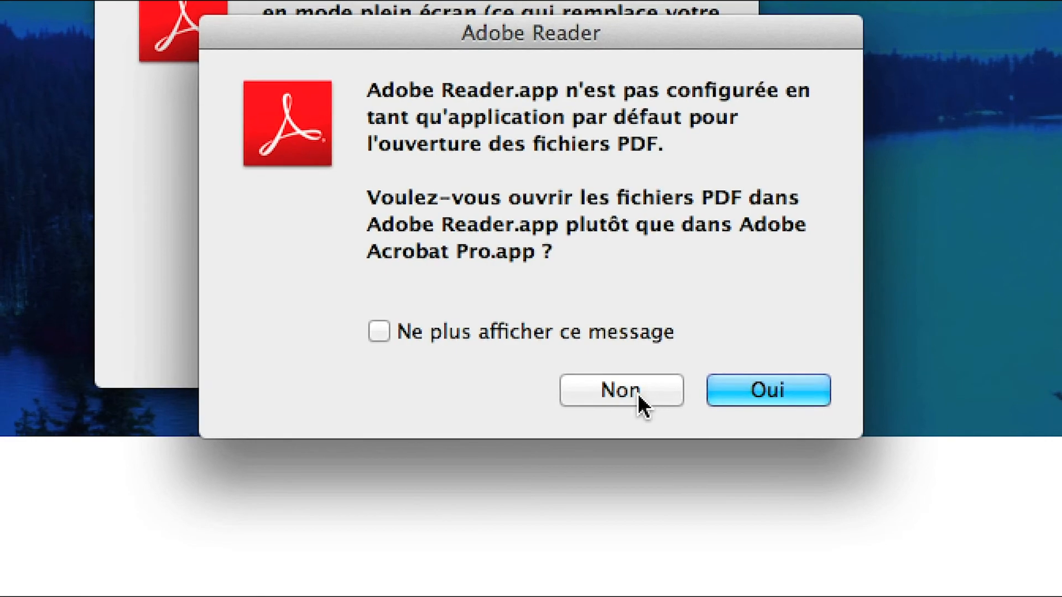
left_click(621, 390)
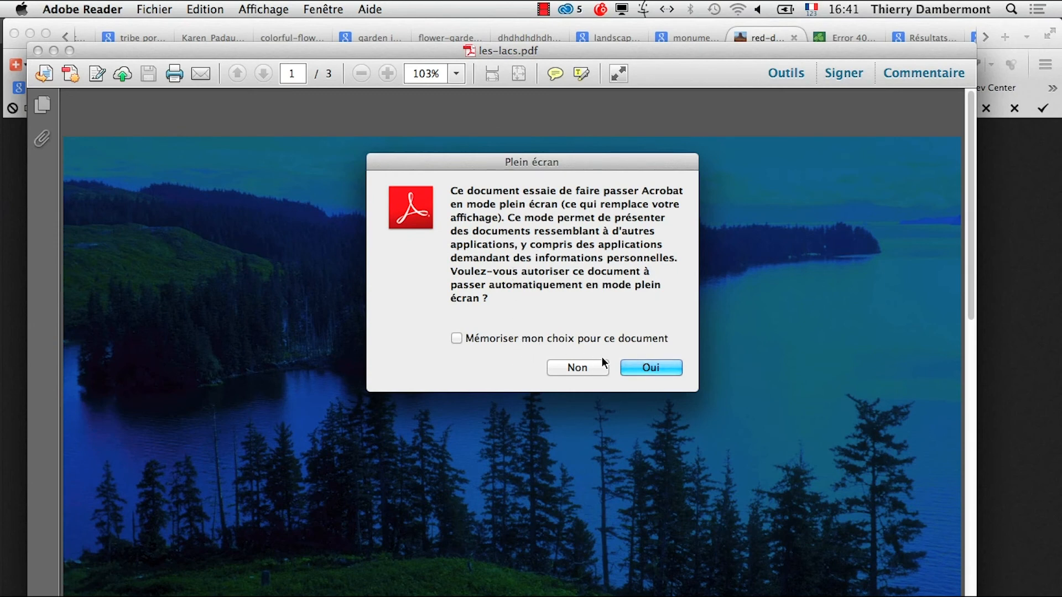
left_click(639, 369)
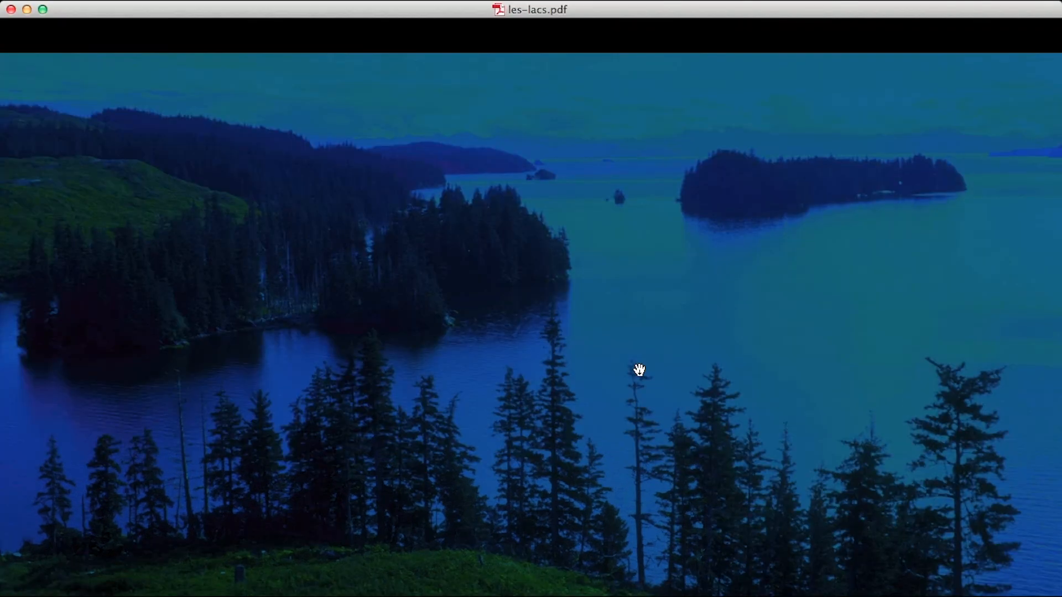
View the les-lacs.pdf slideshow in full screen, advancing through its lake images and their looping sequence
left_click(989, 239)
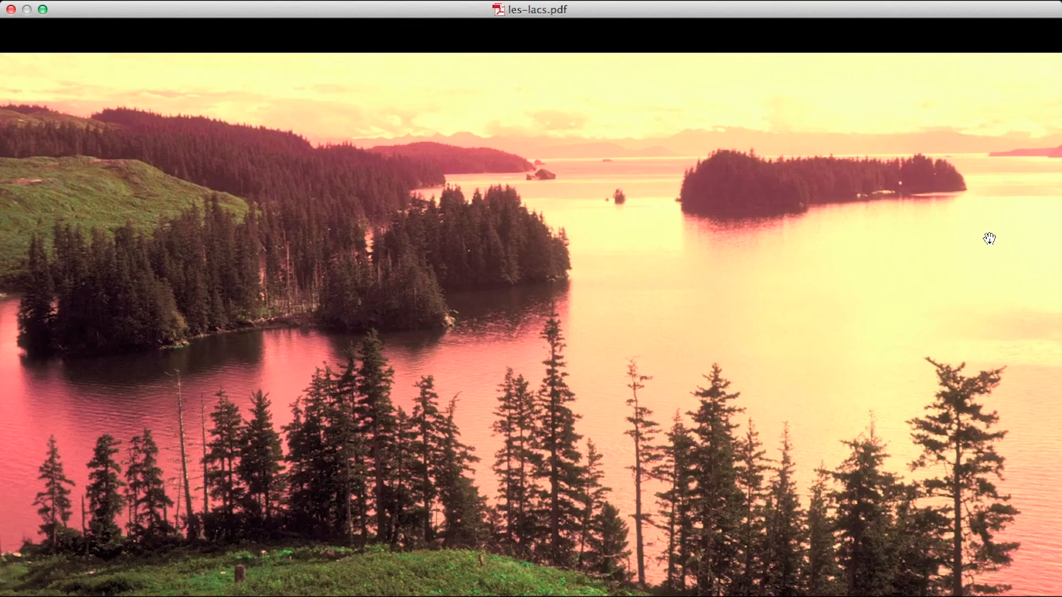
left_click(989, 238)
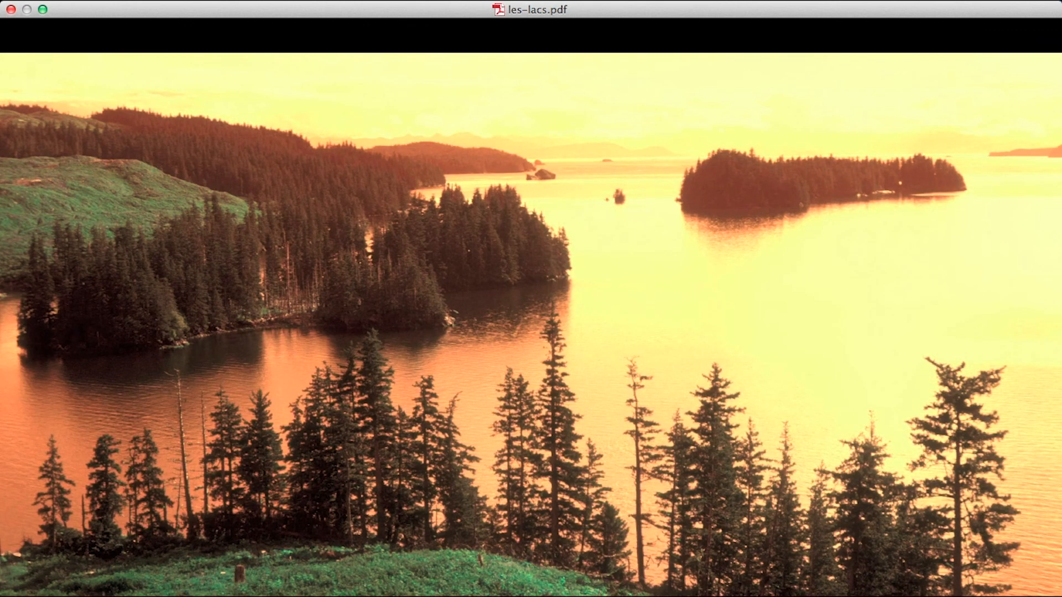
key("Right")
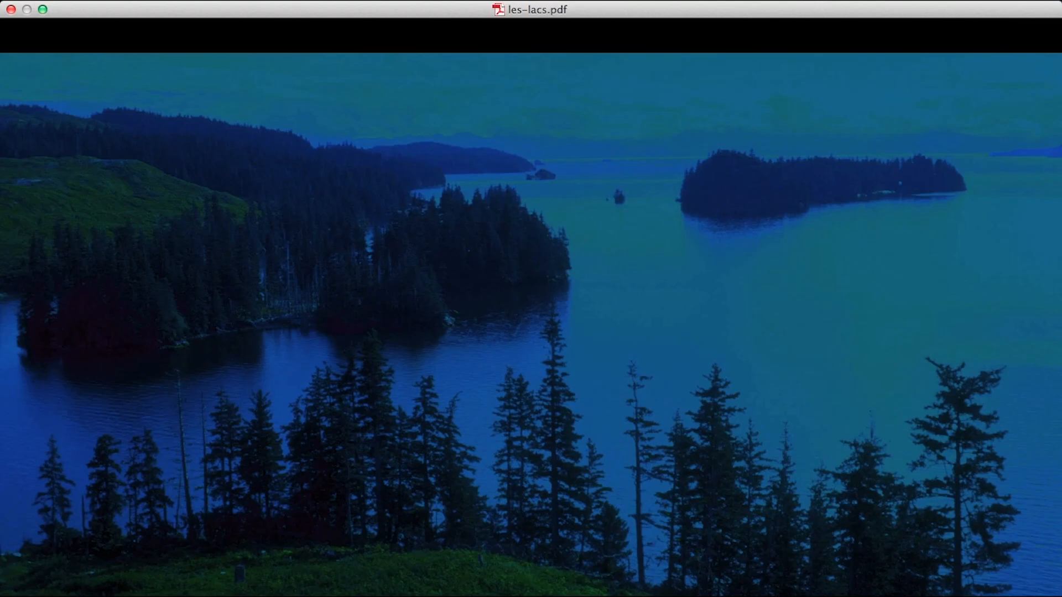
key("Right")
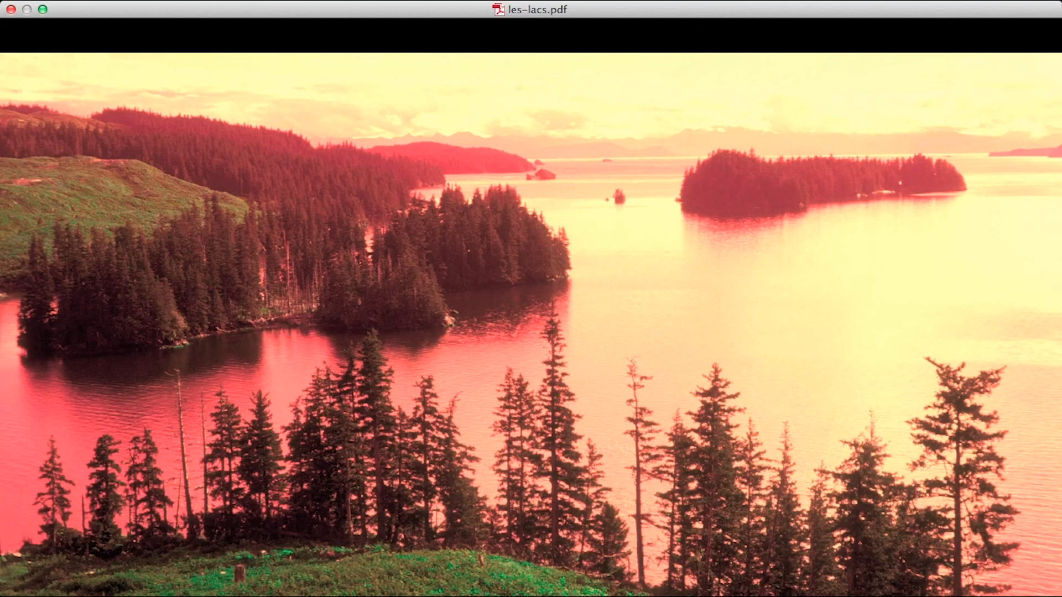
key("Right")
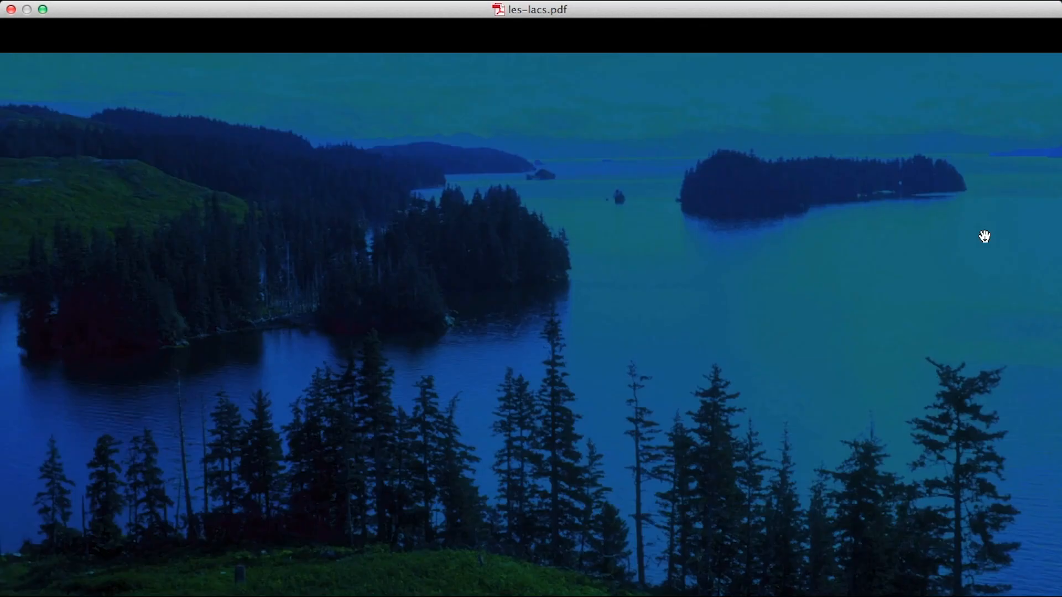
Leave the full-screen slideshow, close les-lacs.pdf and dismiss the Adobe Reader updater message without searching online
key("Escape")
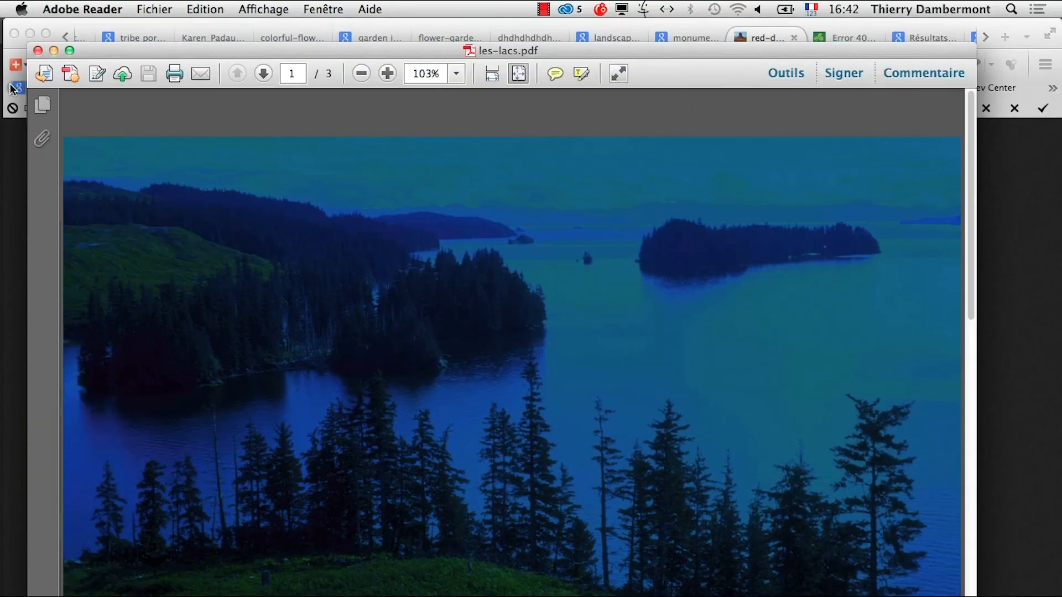
left_click(38, 50)
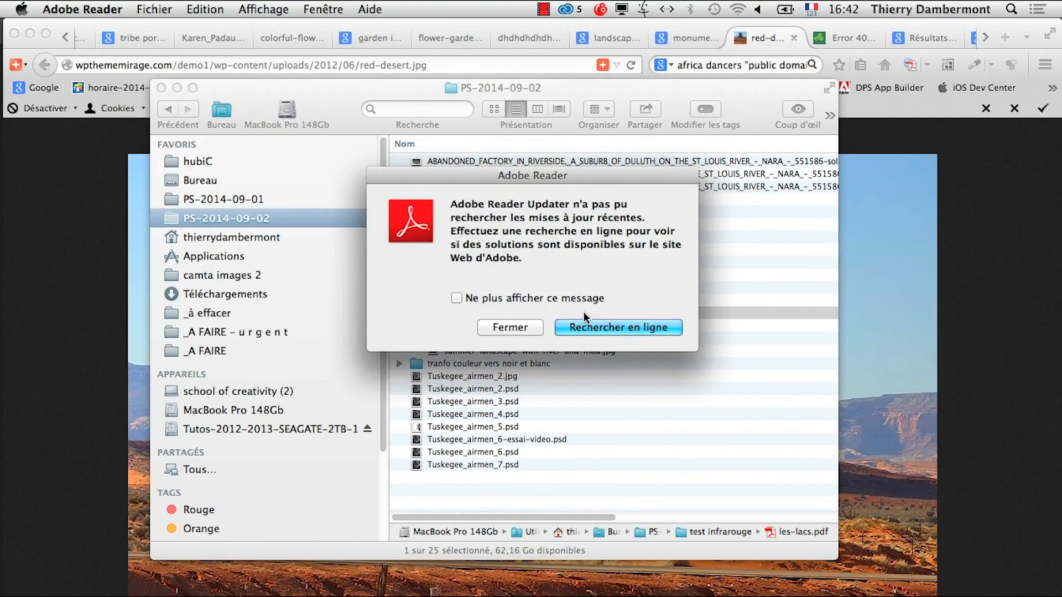
left_click(517, 328)
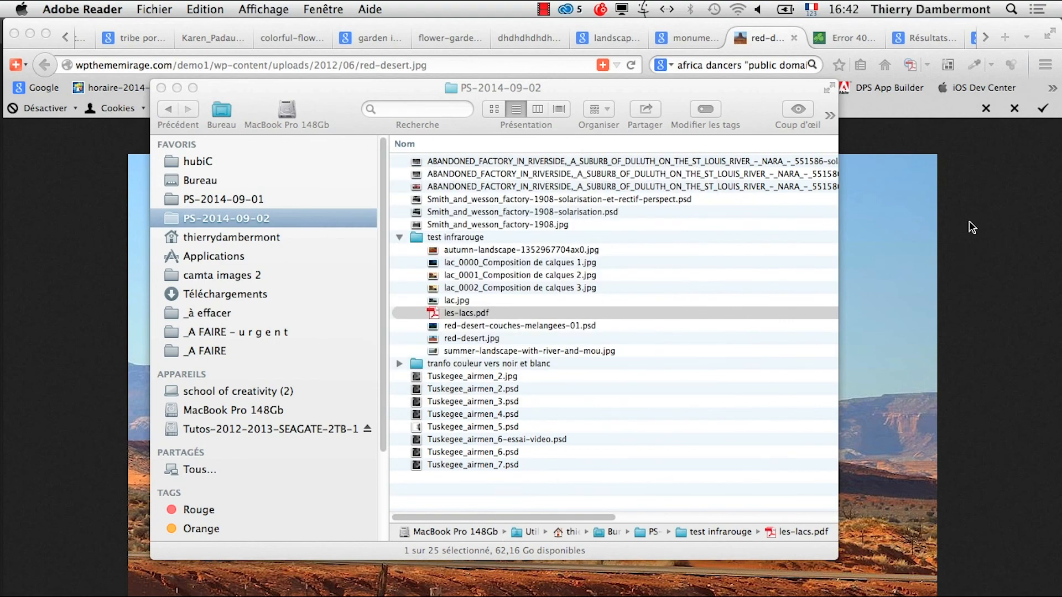